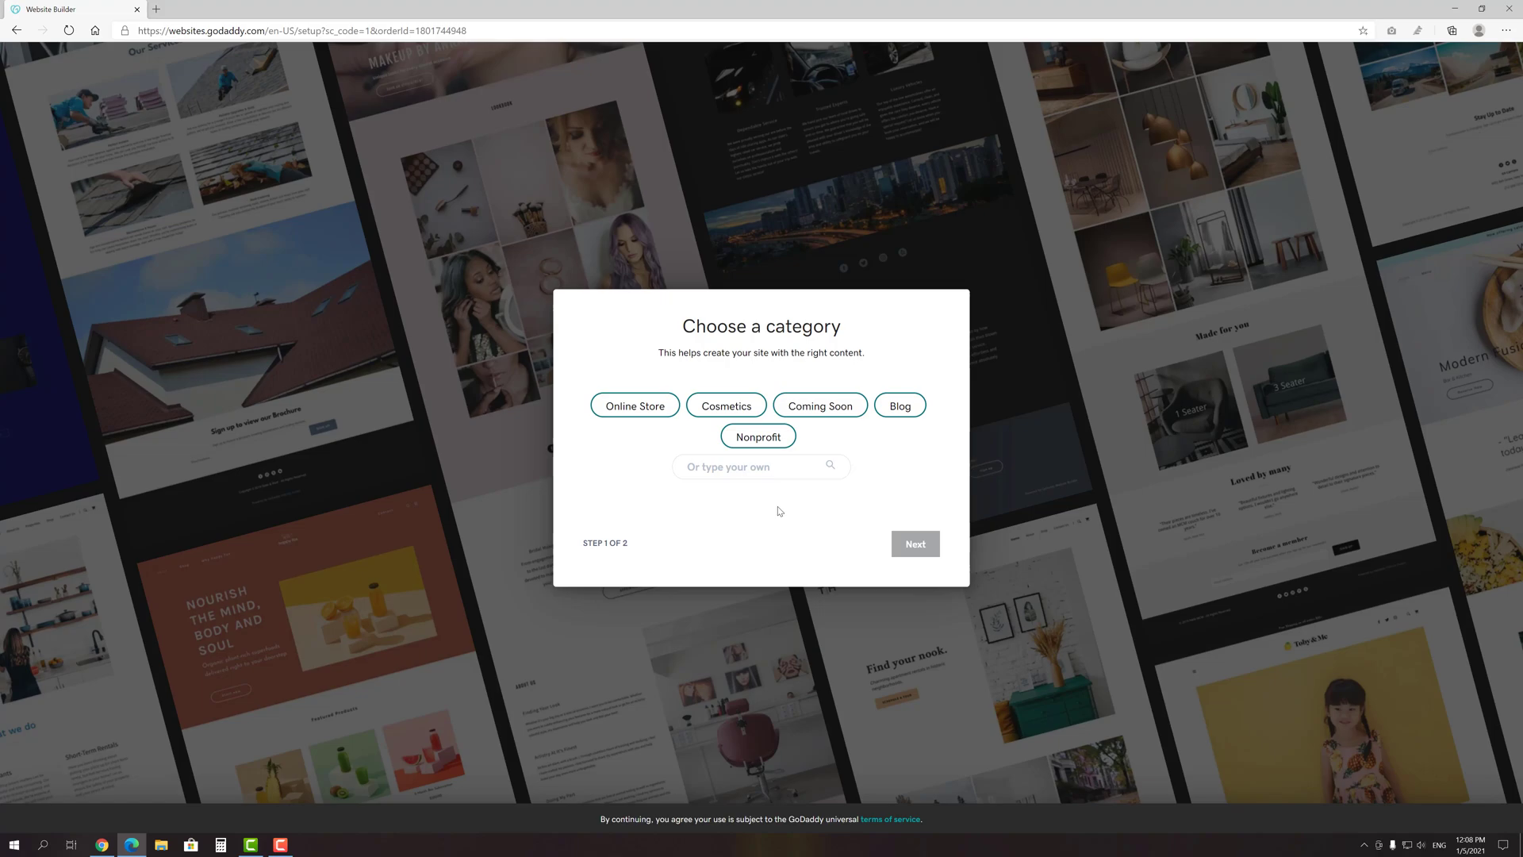
# - Set the site category to restaurant and enter the site name 'BBQ and Salads'
pyautogui.write('restaurant')
pyautogui.press('Return')
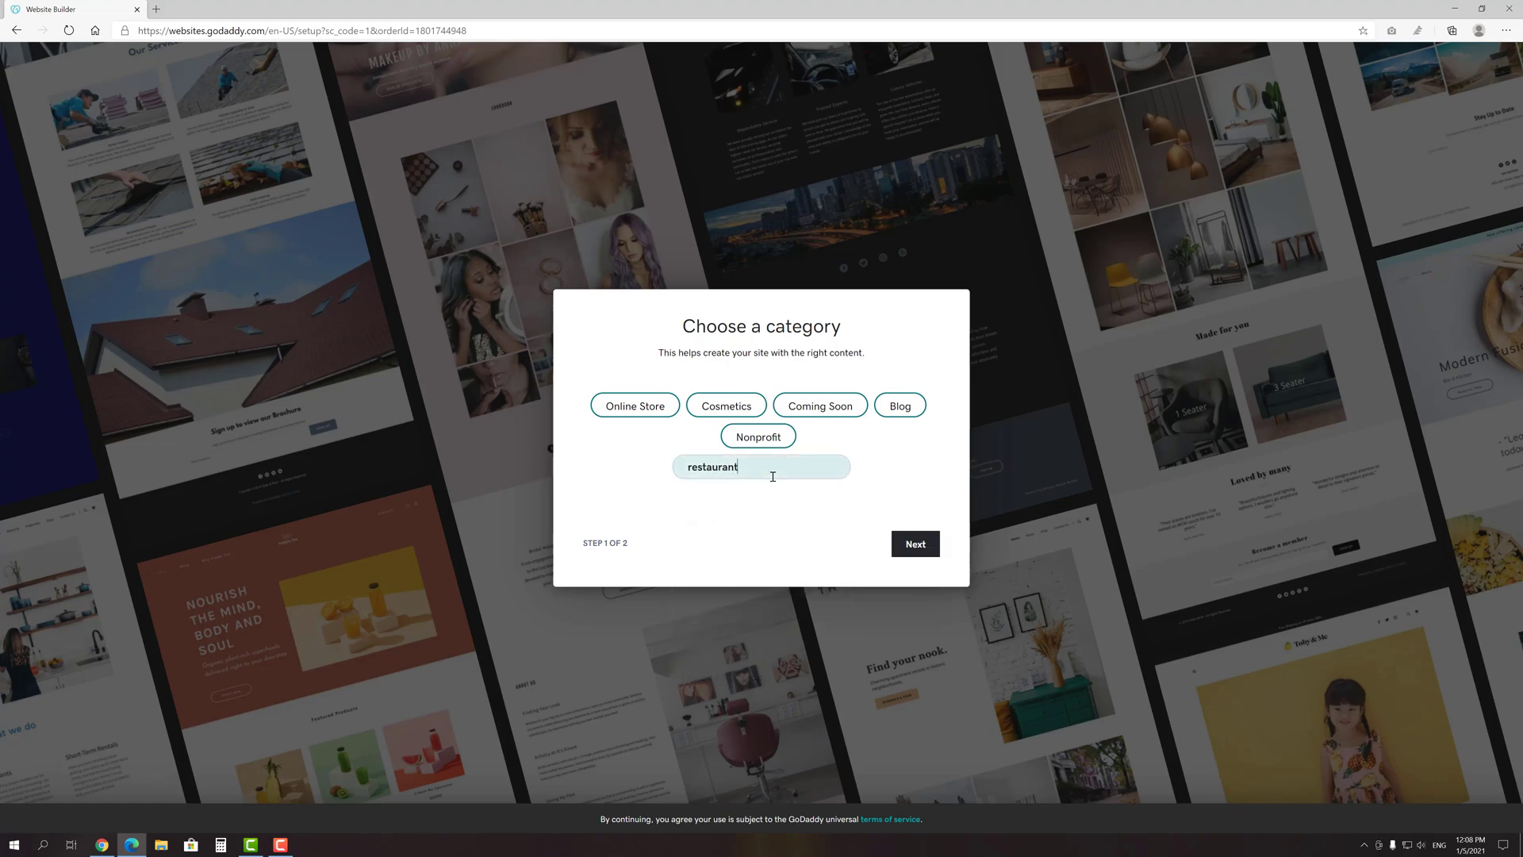
pyautogui.click(912, 543)
pyautogui.write('BBQ')
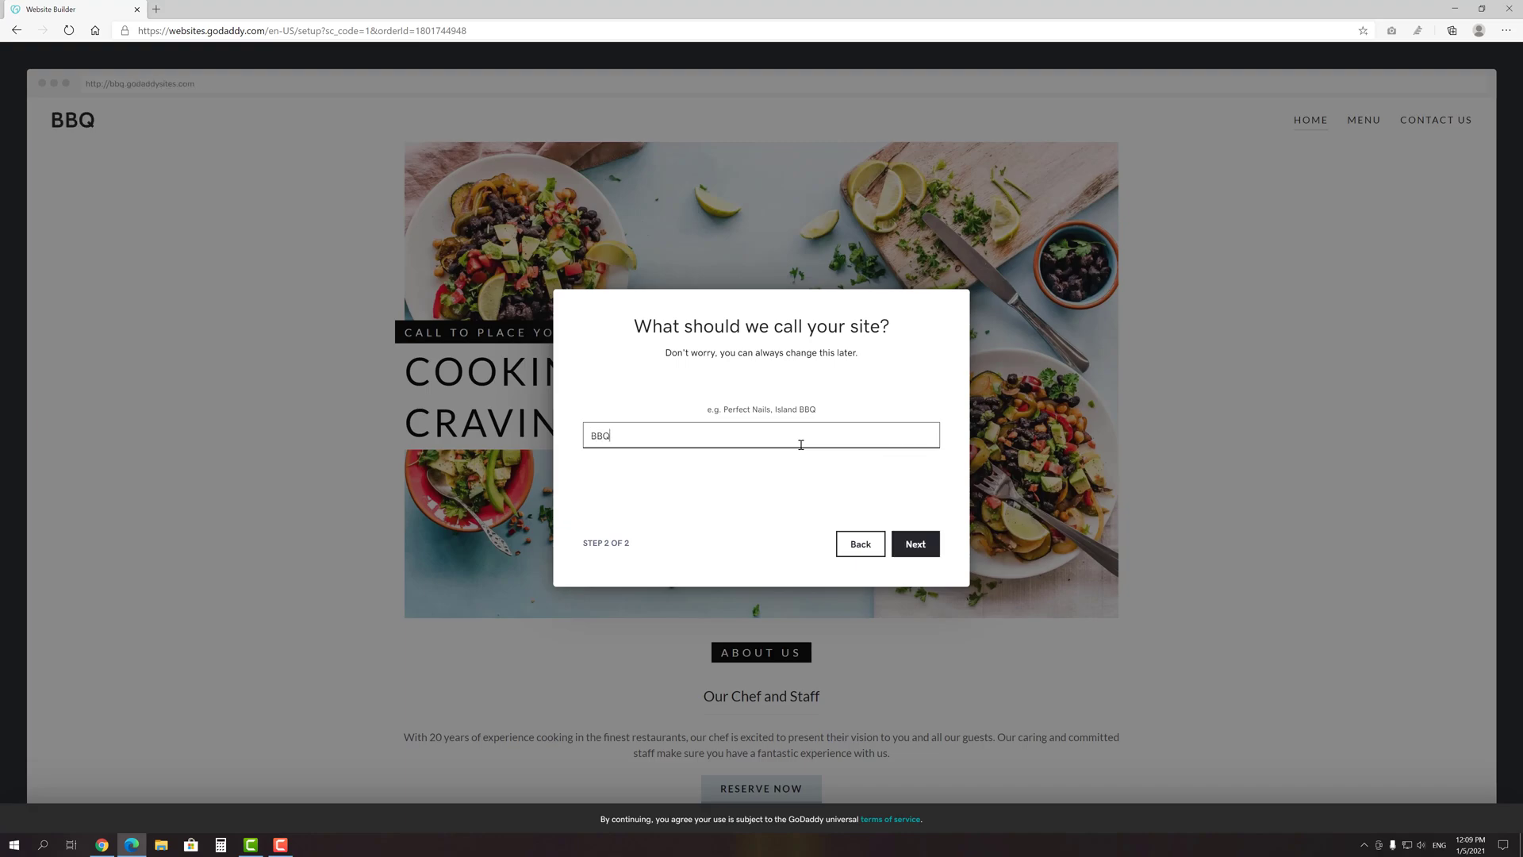
pyautogui.write(' and Salads')
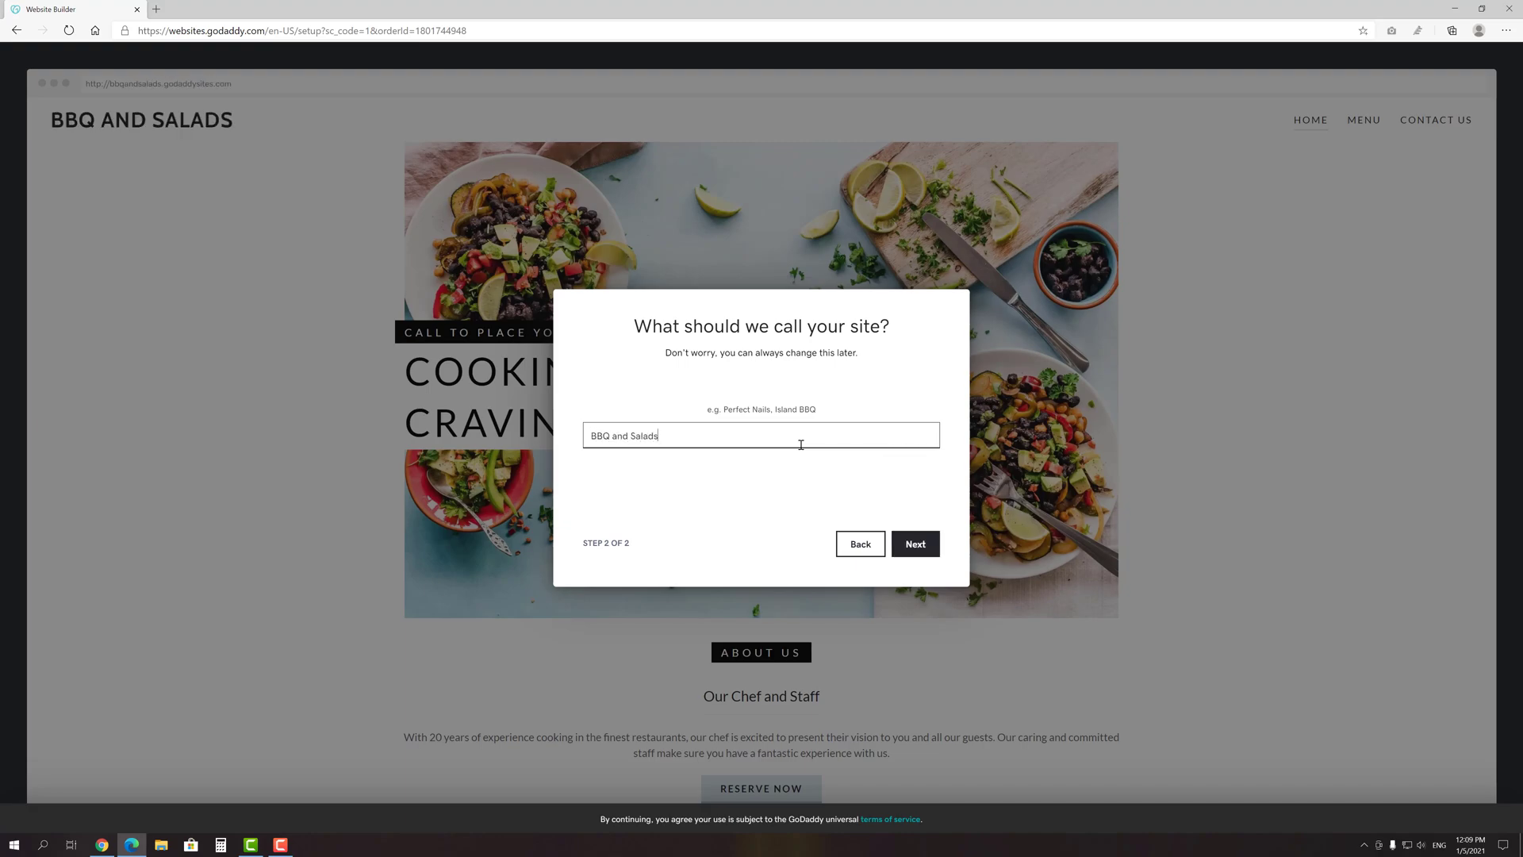
# - Create the site, then look at its Menu, Contact us and Home pages
pyautogui.click(912, 542)
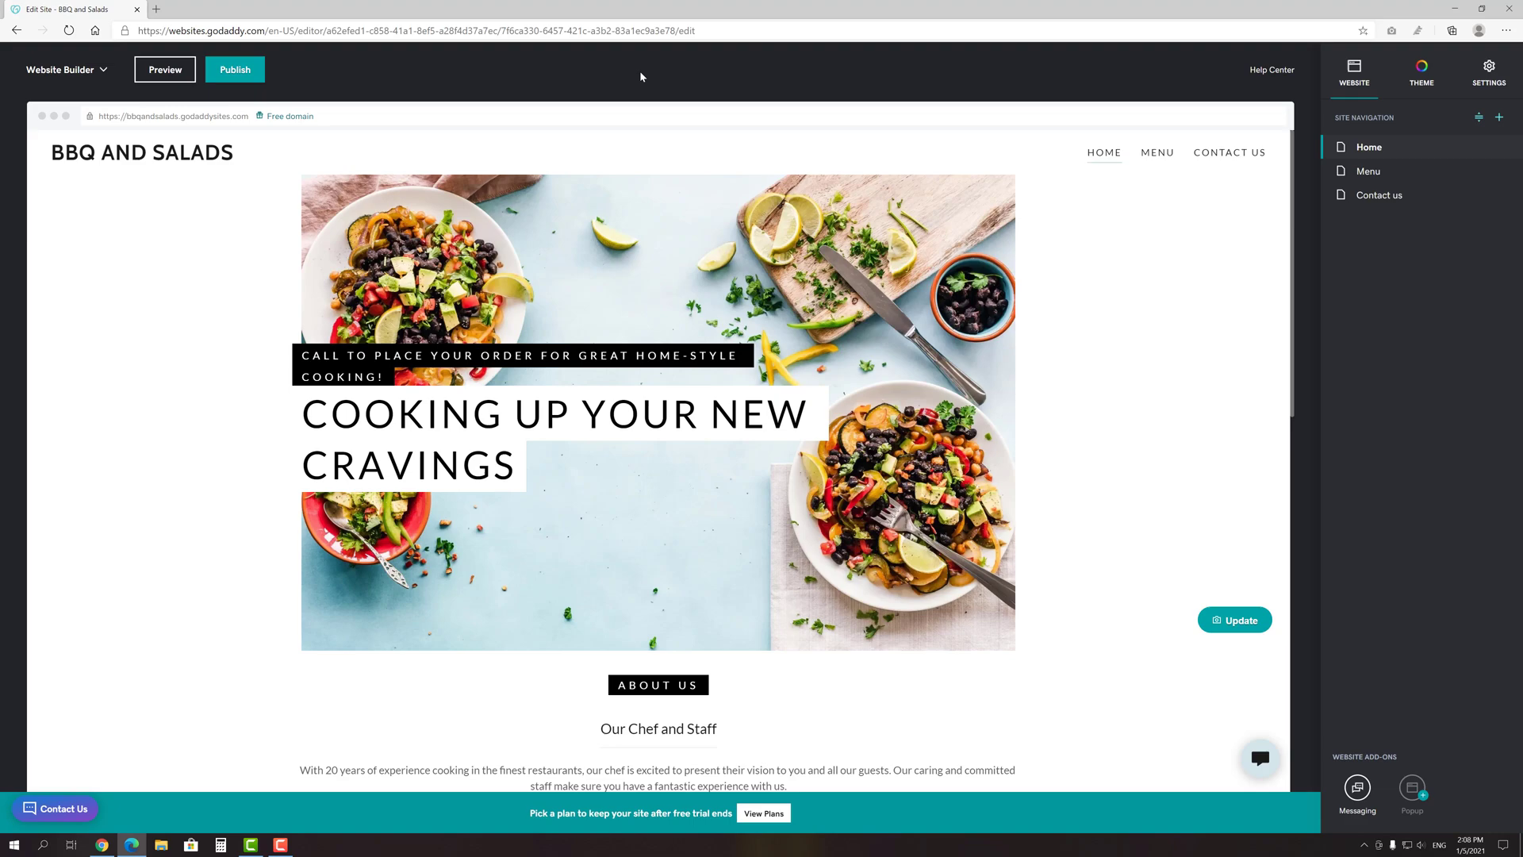
pyautogui.click(1365, 171)
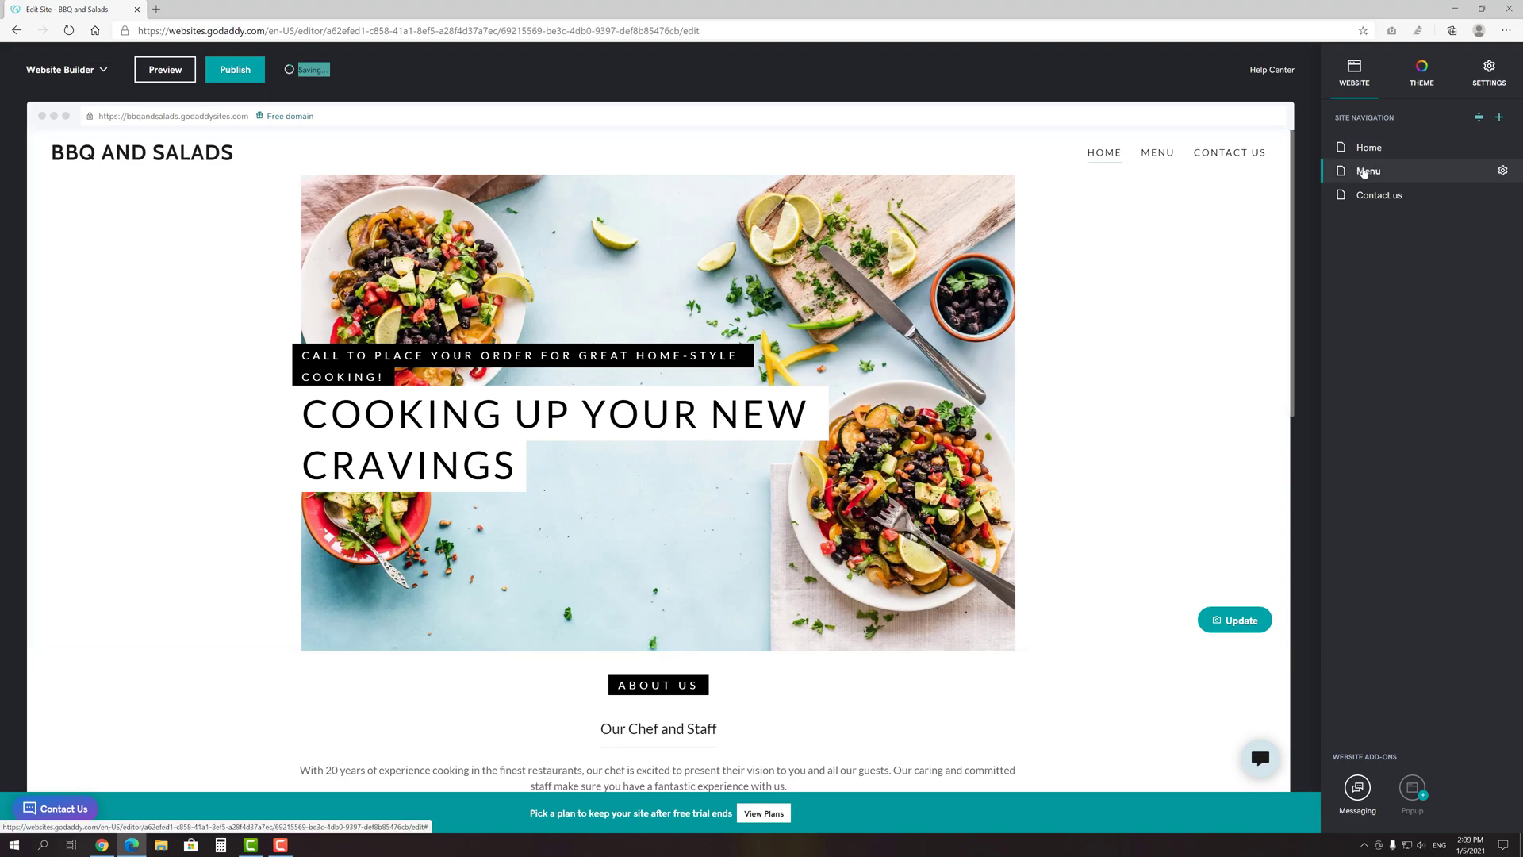
pyautogui.click(1383, 203)
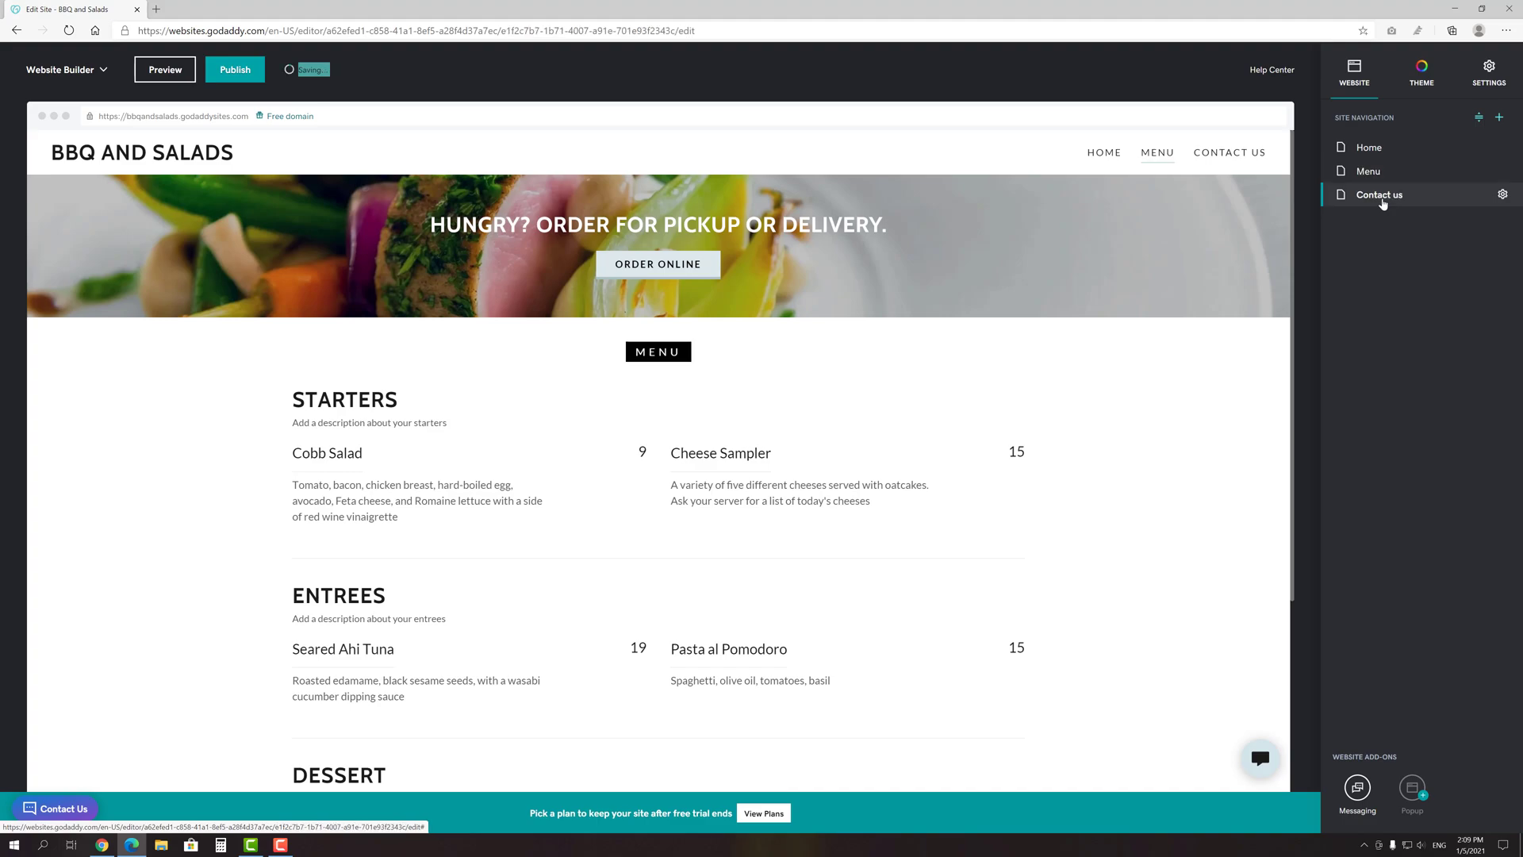
pyautogui.click(1382, 155)
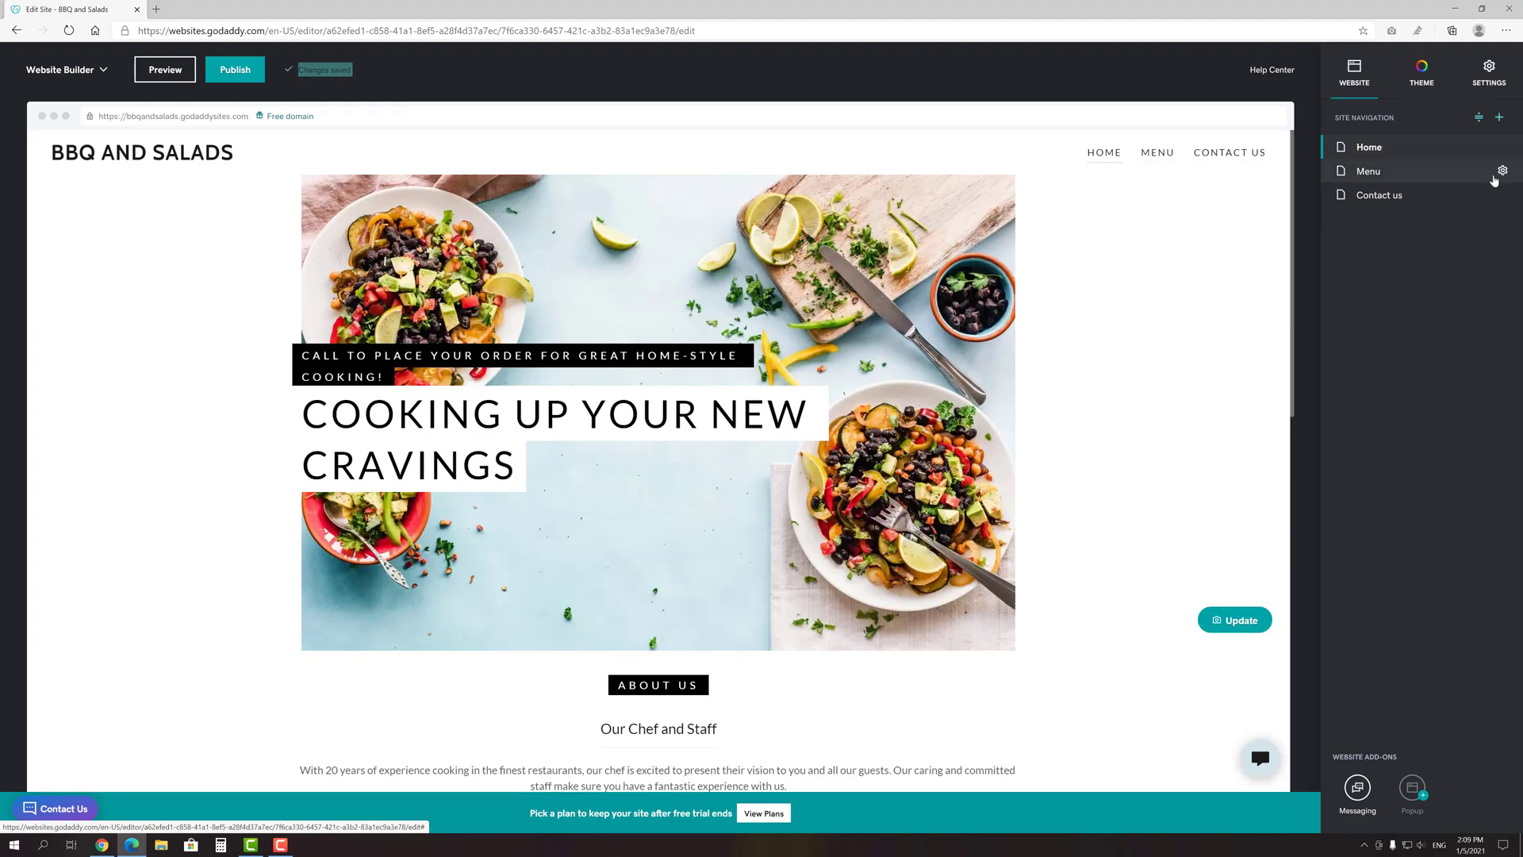
pyautogui.click(1503, 194)
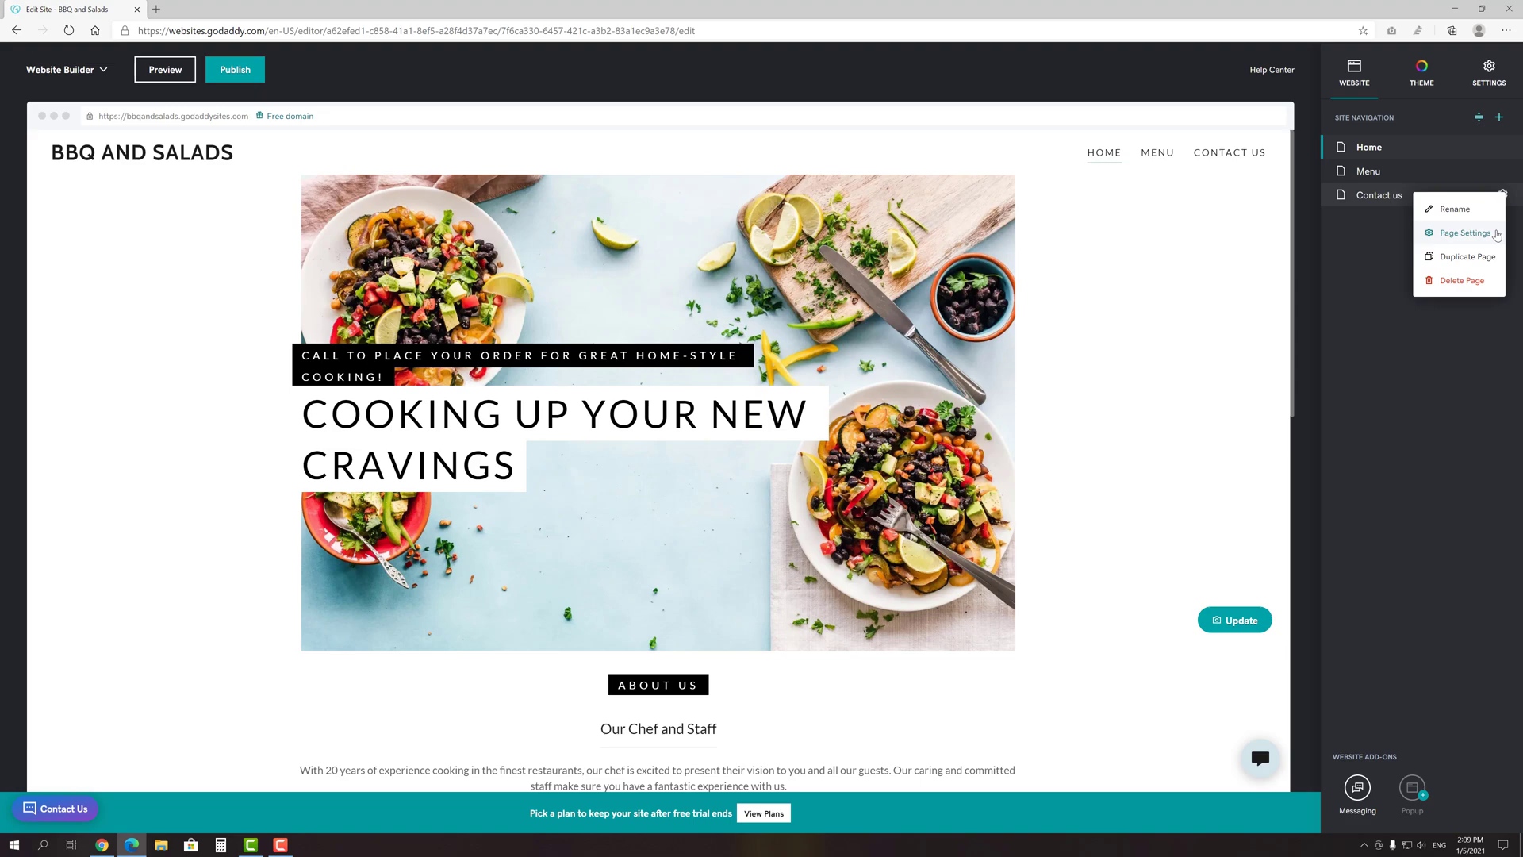
pyautogui.click(1464, 233)
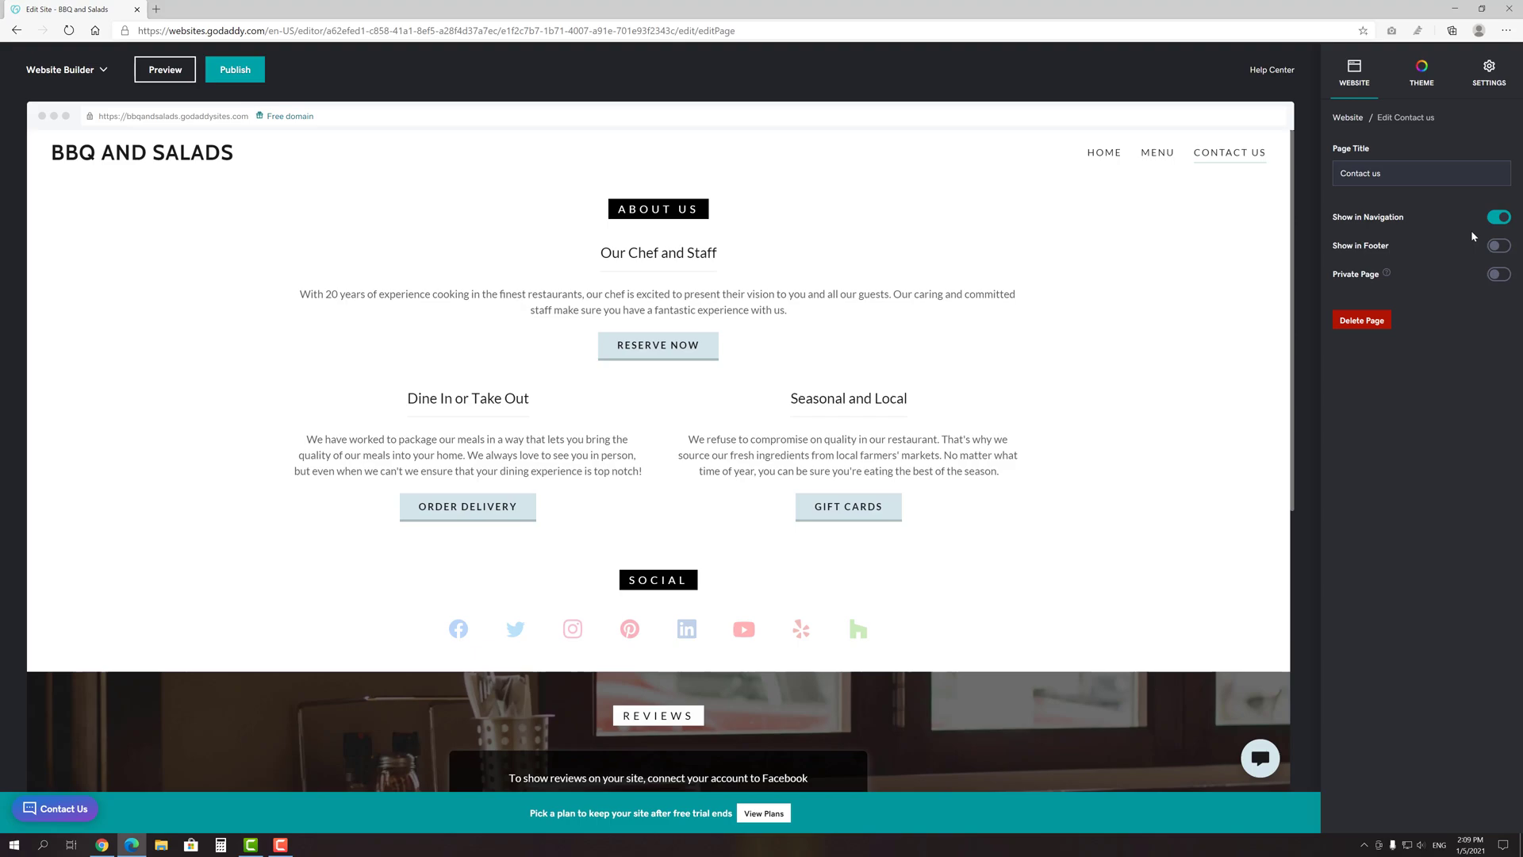
pyautogui.click(1351, 119)
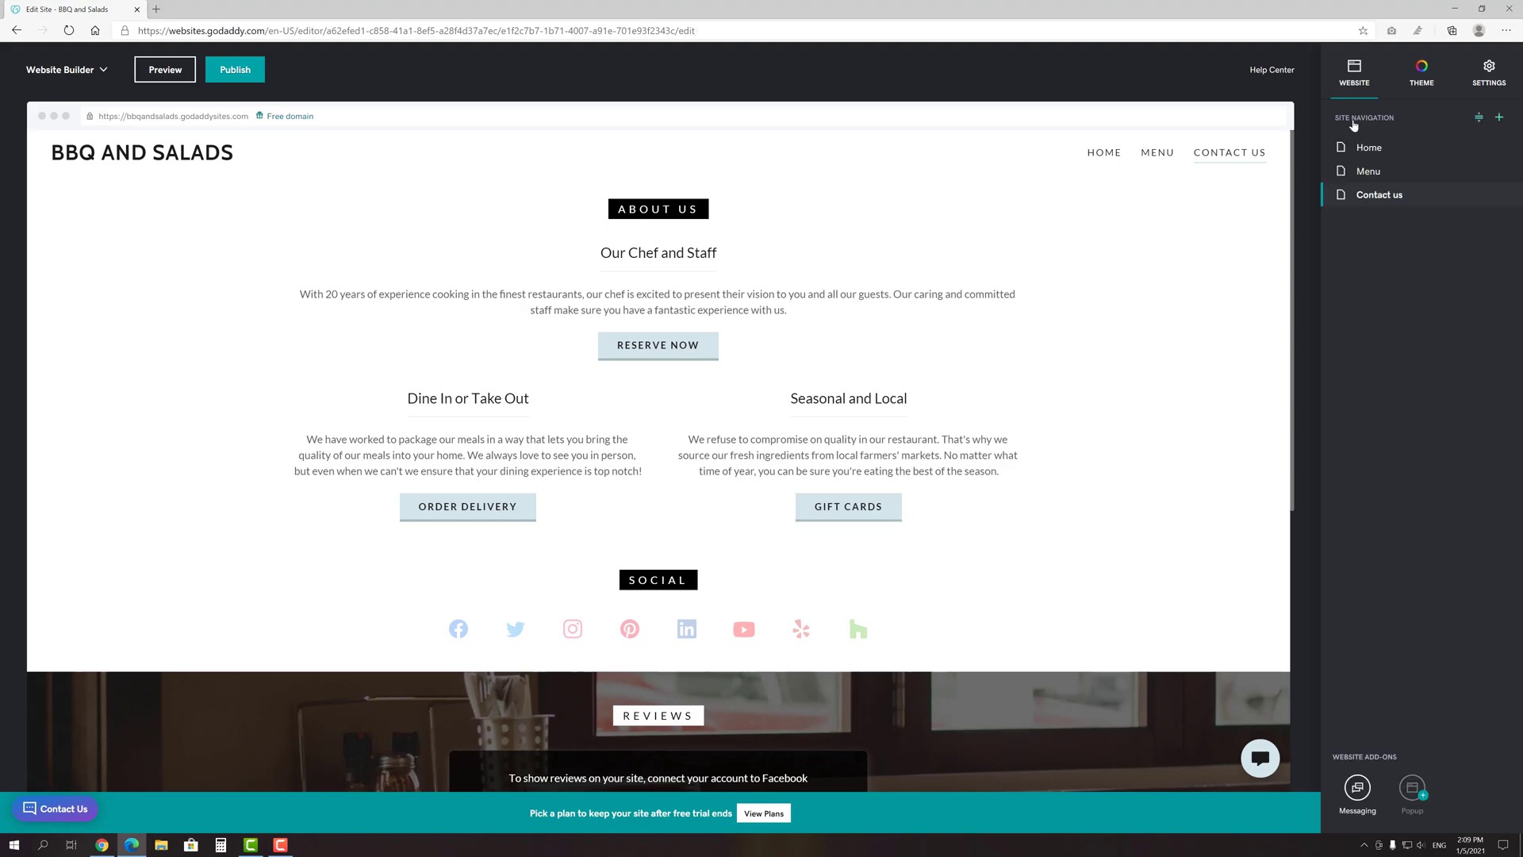
pyautogui.click(1501, 147)
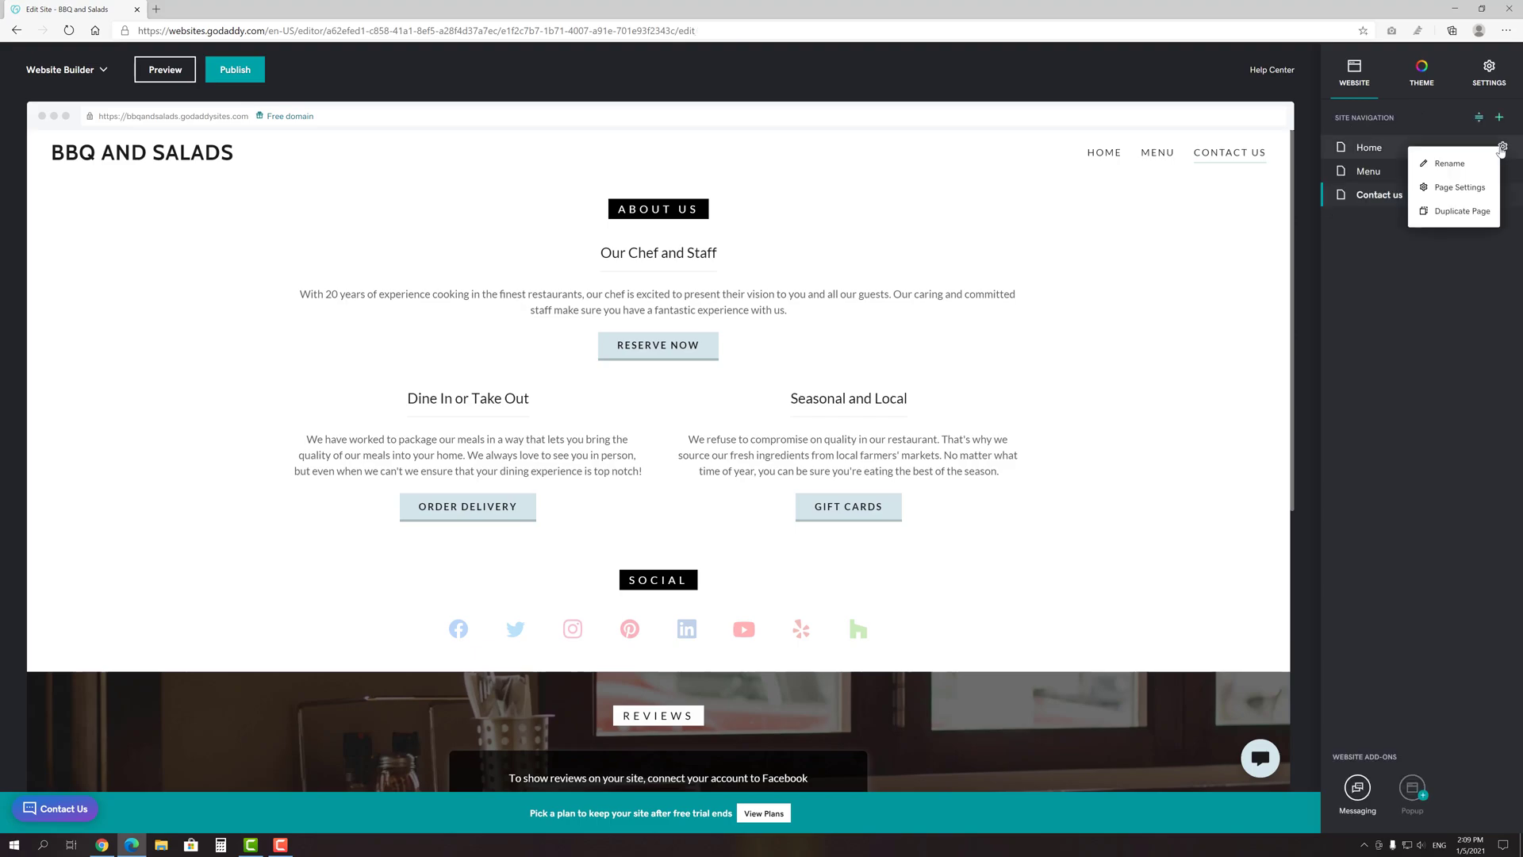
pyautogui.click(1459, 188)
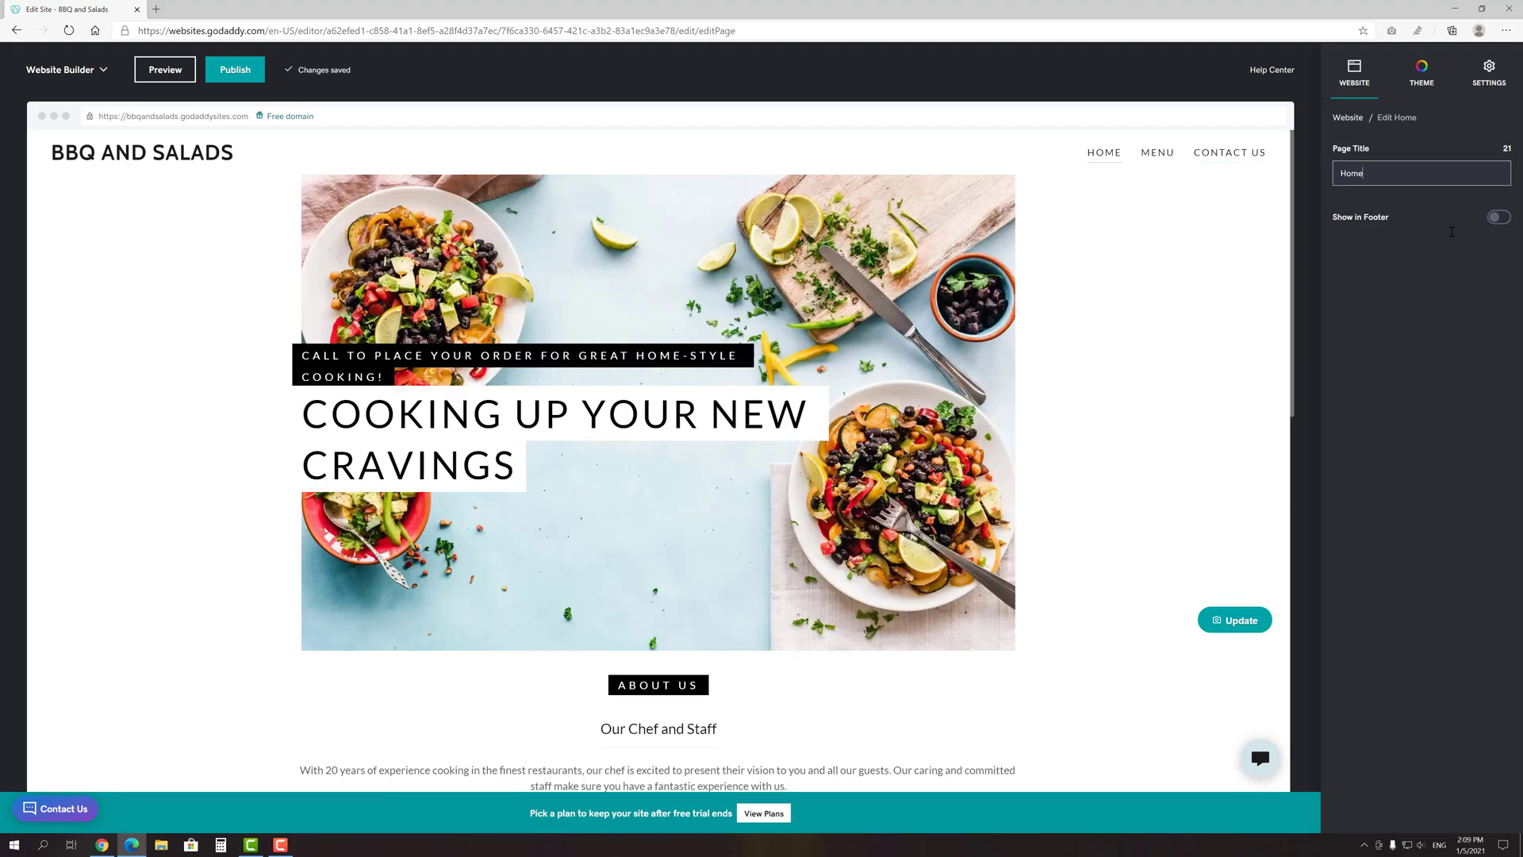
pyautogui.click(1451, 232)
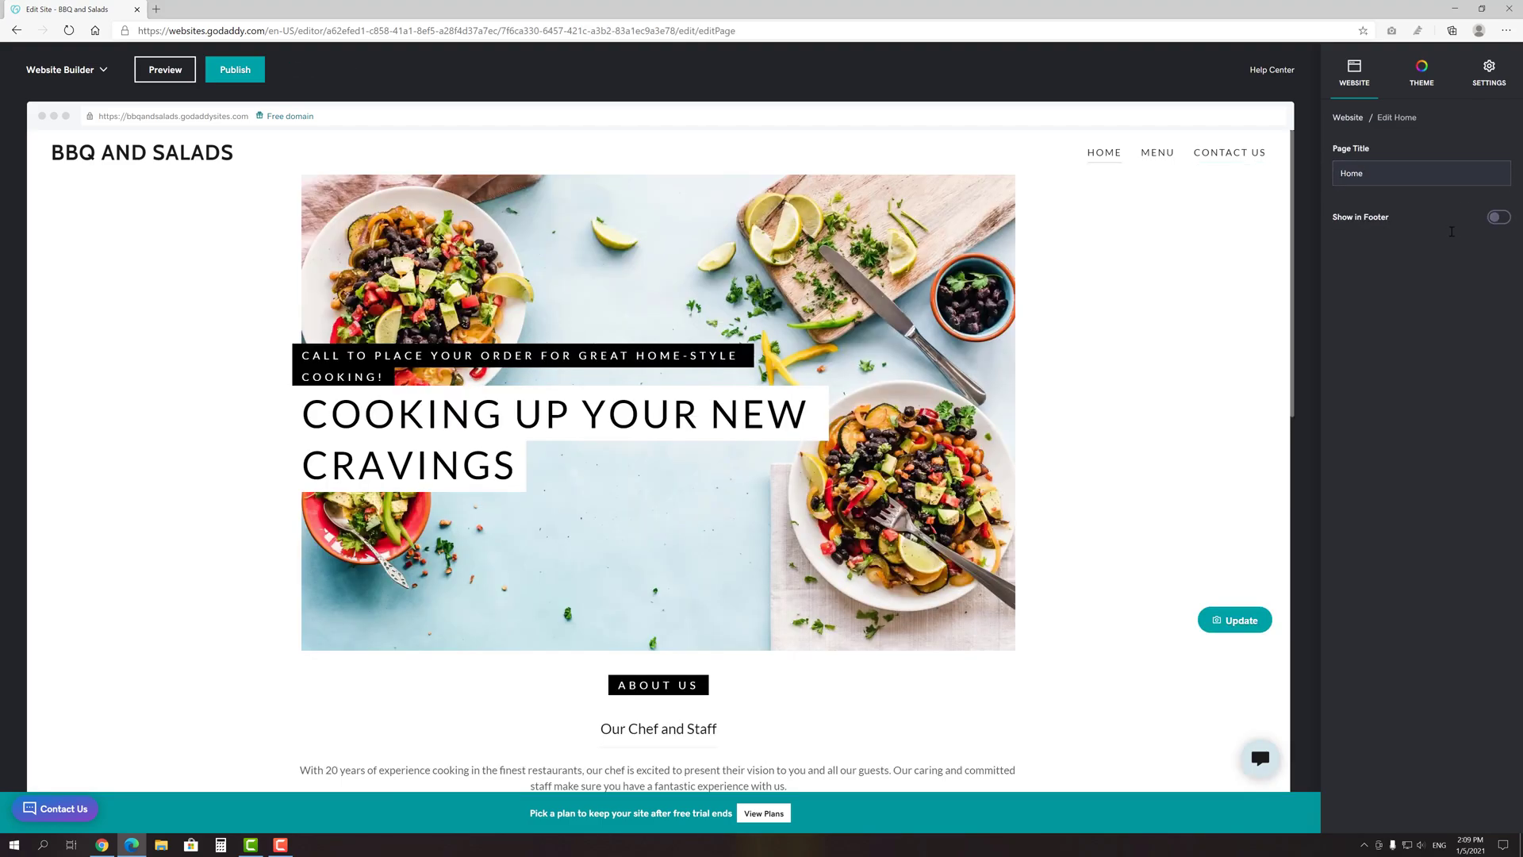
# - Reorder the site pages so Menu sits below Contact us
pyautogui.click(1363, 119)
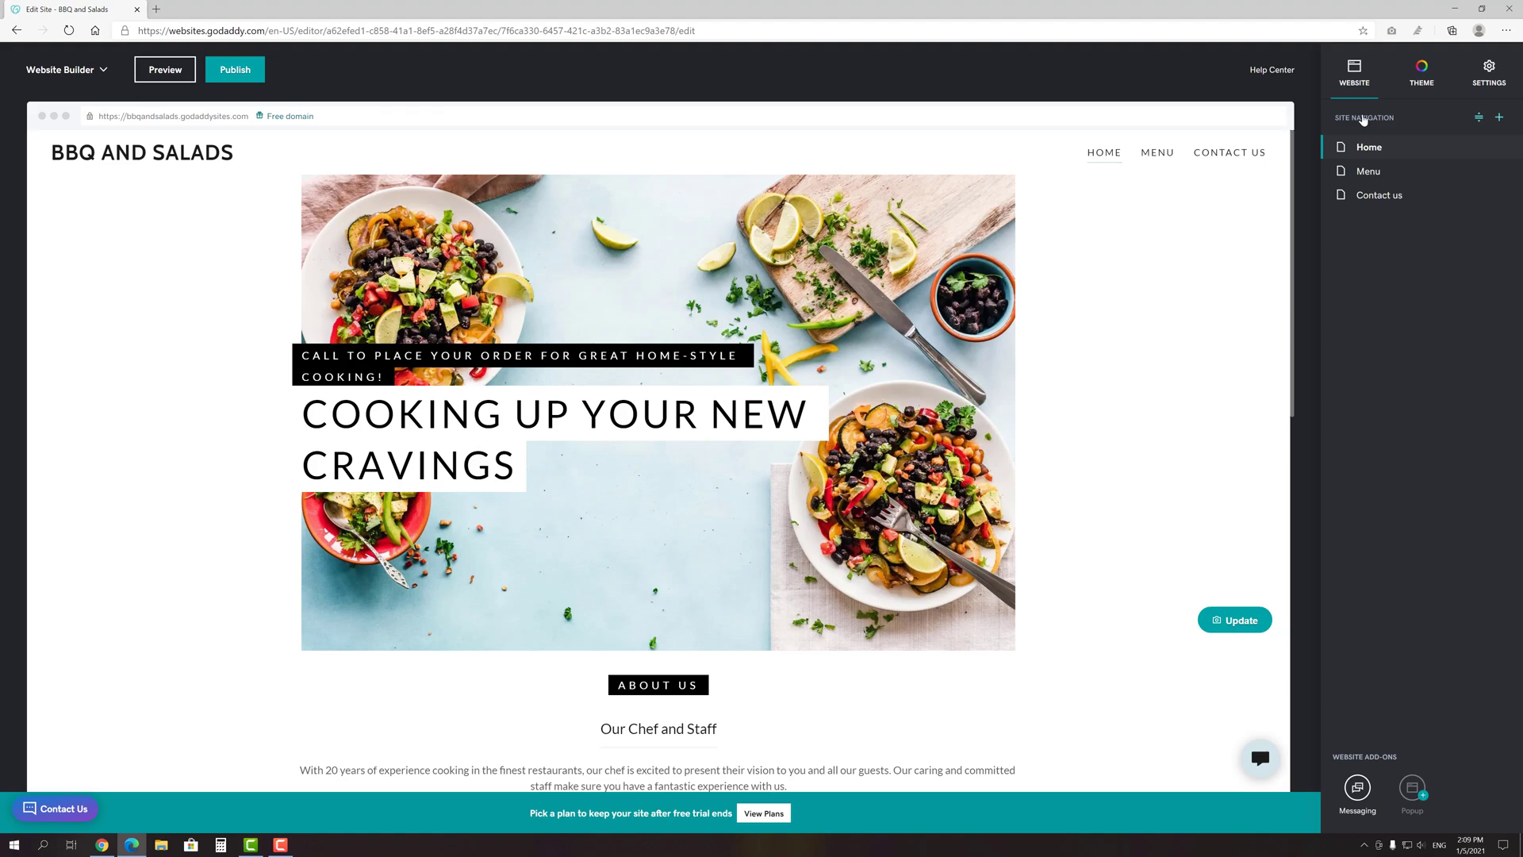
pyautogui.click(1477, 118)
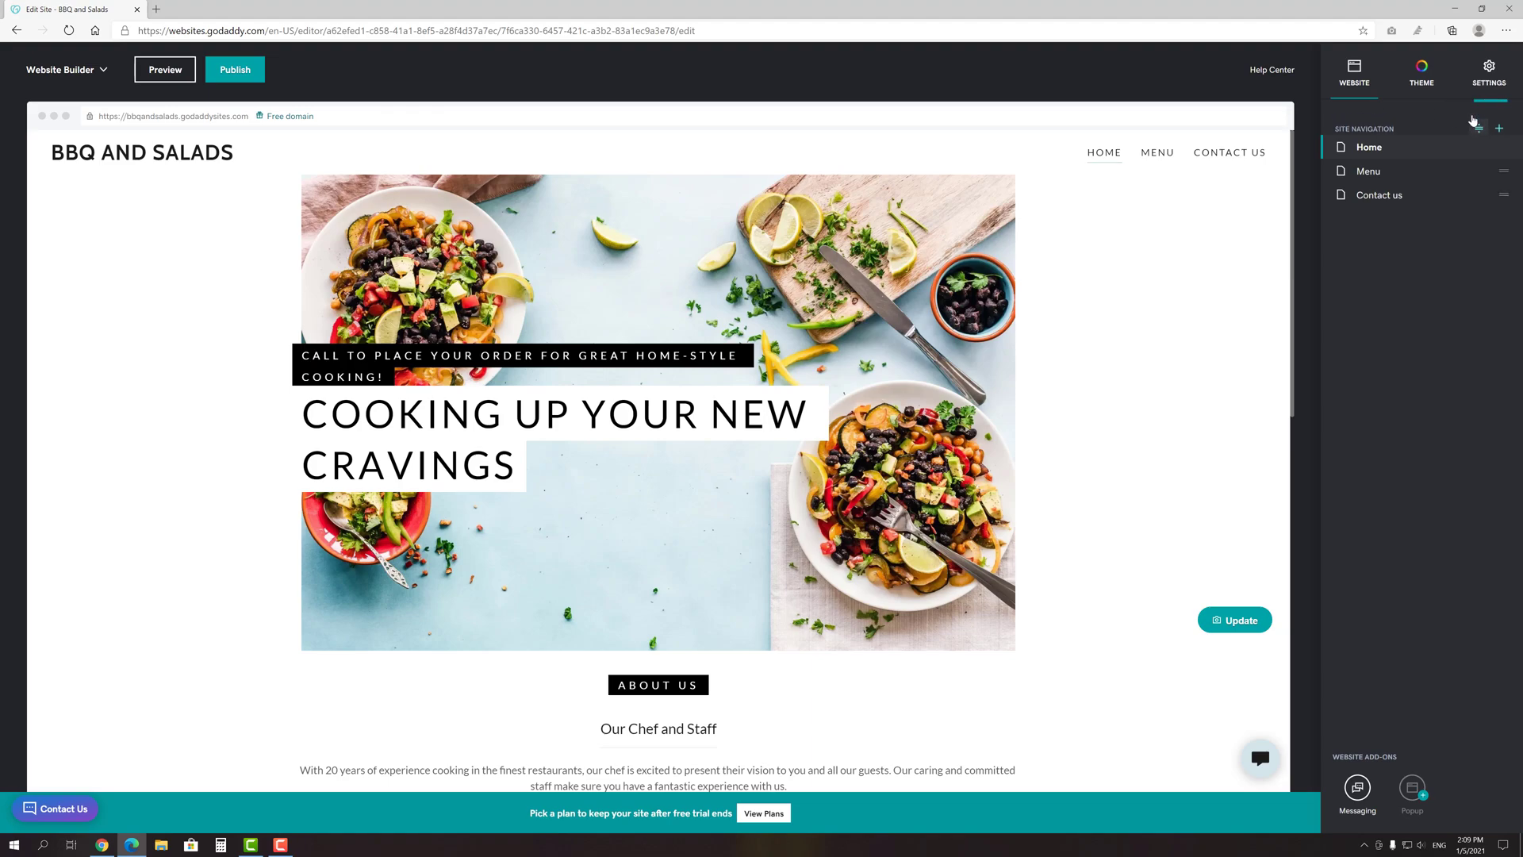
pyautogui.moveTo(1416, 161)
pyautogui.mouseDown()
pyautogui.moveTo(1416, 196)
pyautogui.moveTo(1391, 169)
pyautogui.mouseUp()
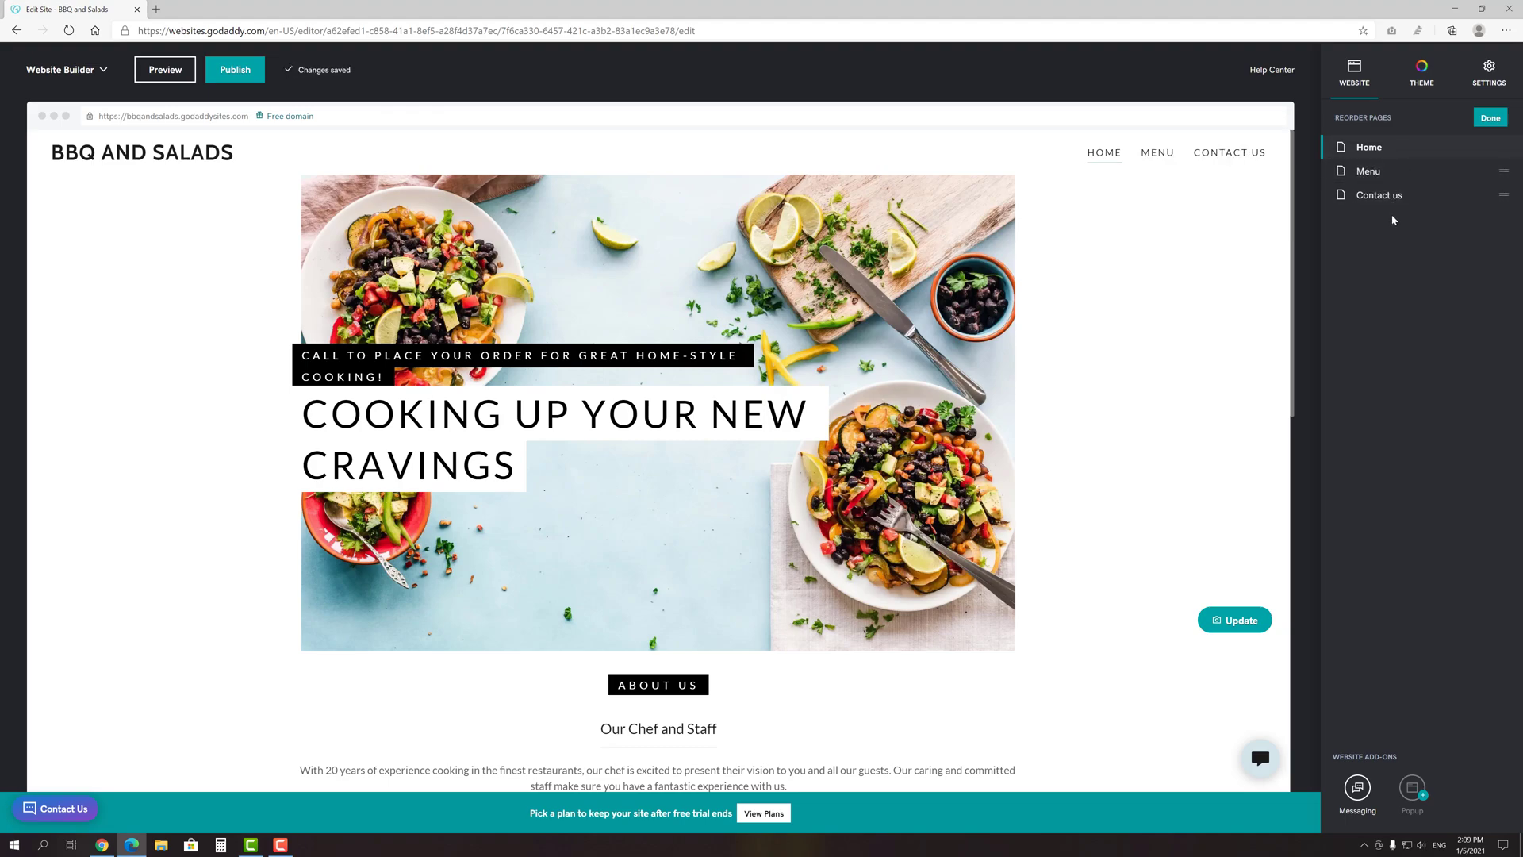
pyautogui.click(1486, 124)
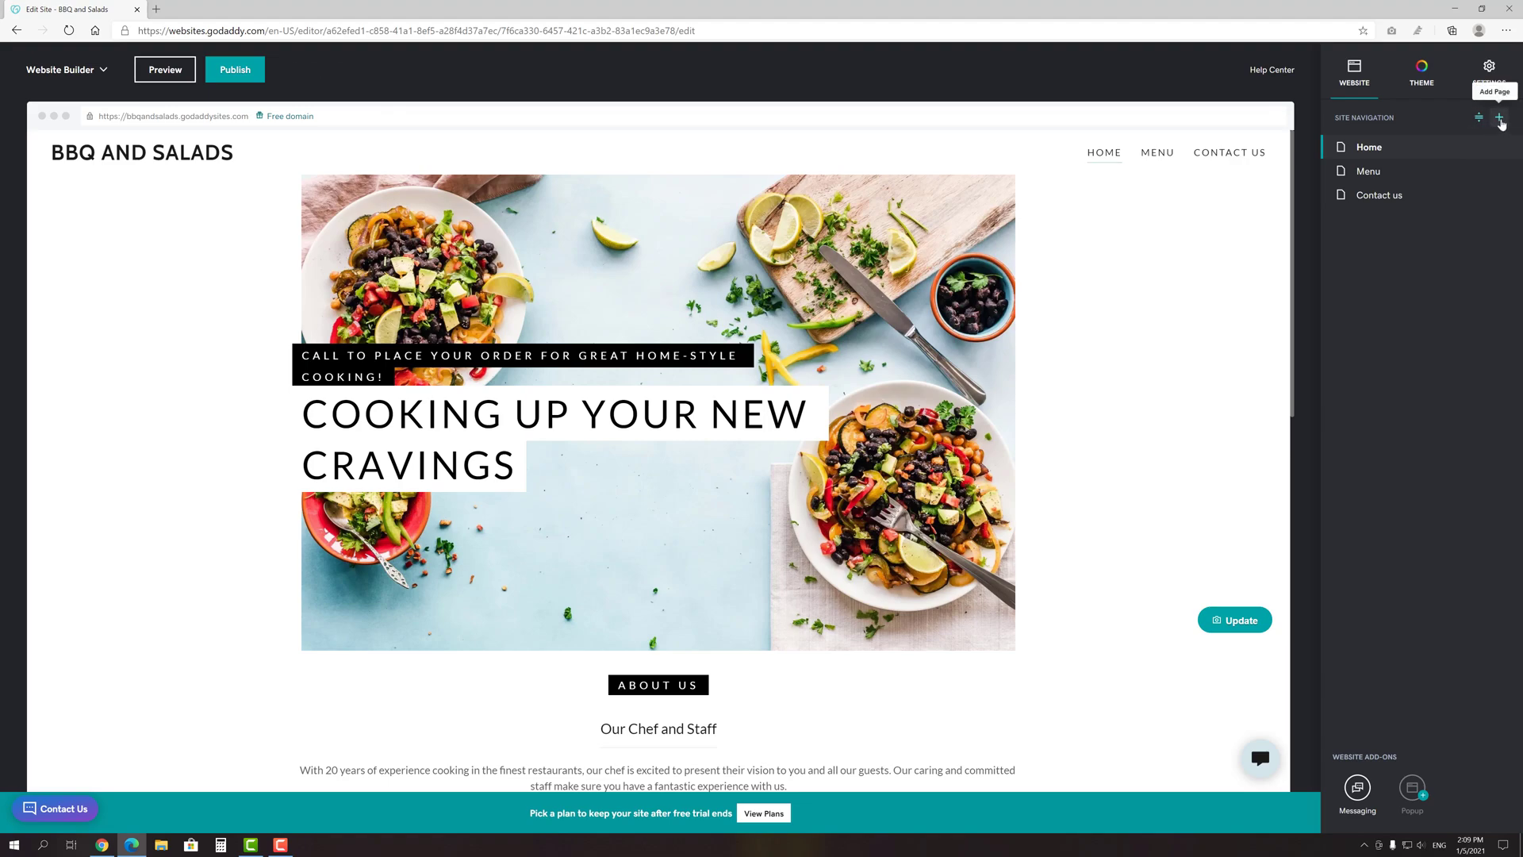
# - Look through the new page, external link and dropdown options without adding one, then view theme settings
pyautogui.click(1502, 123)
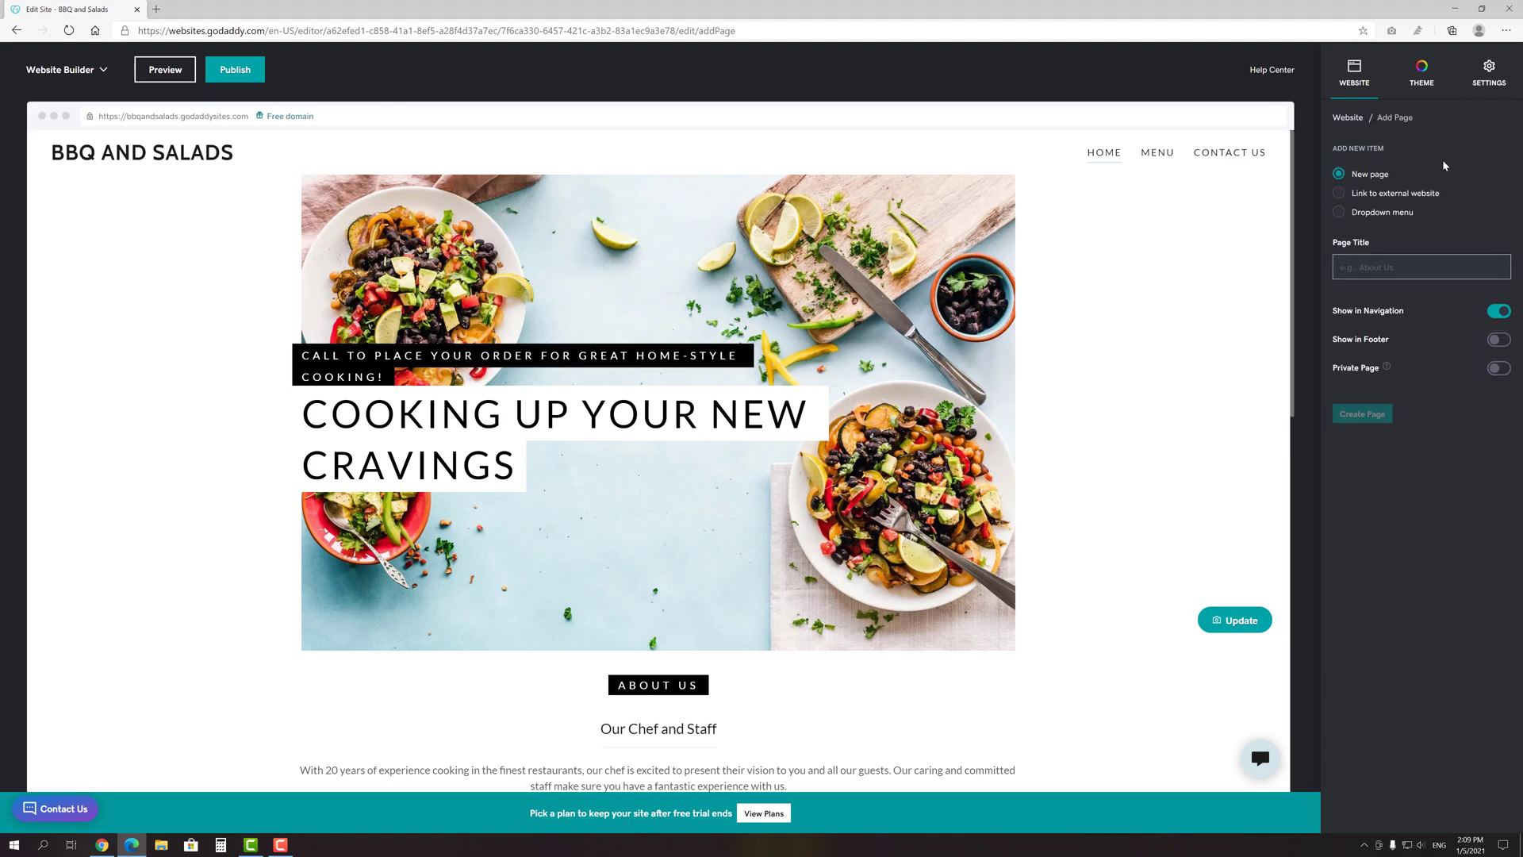
pyautogui.click(1375, 195)
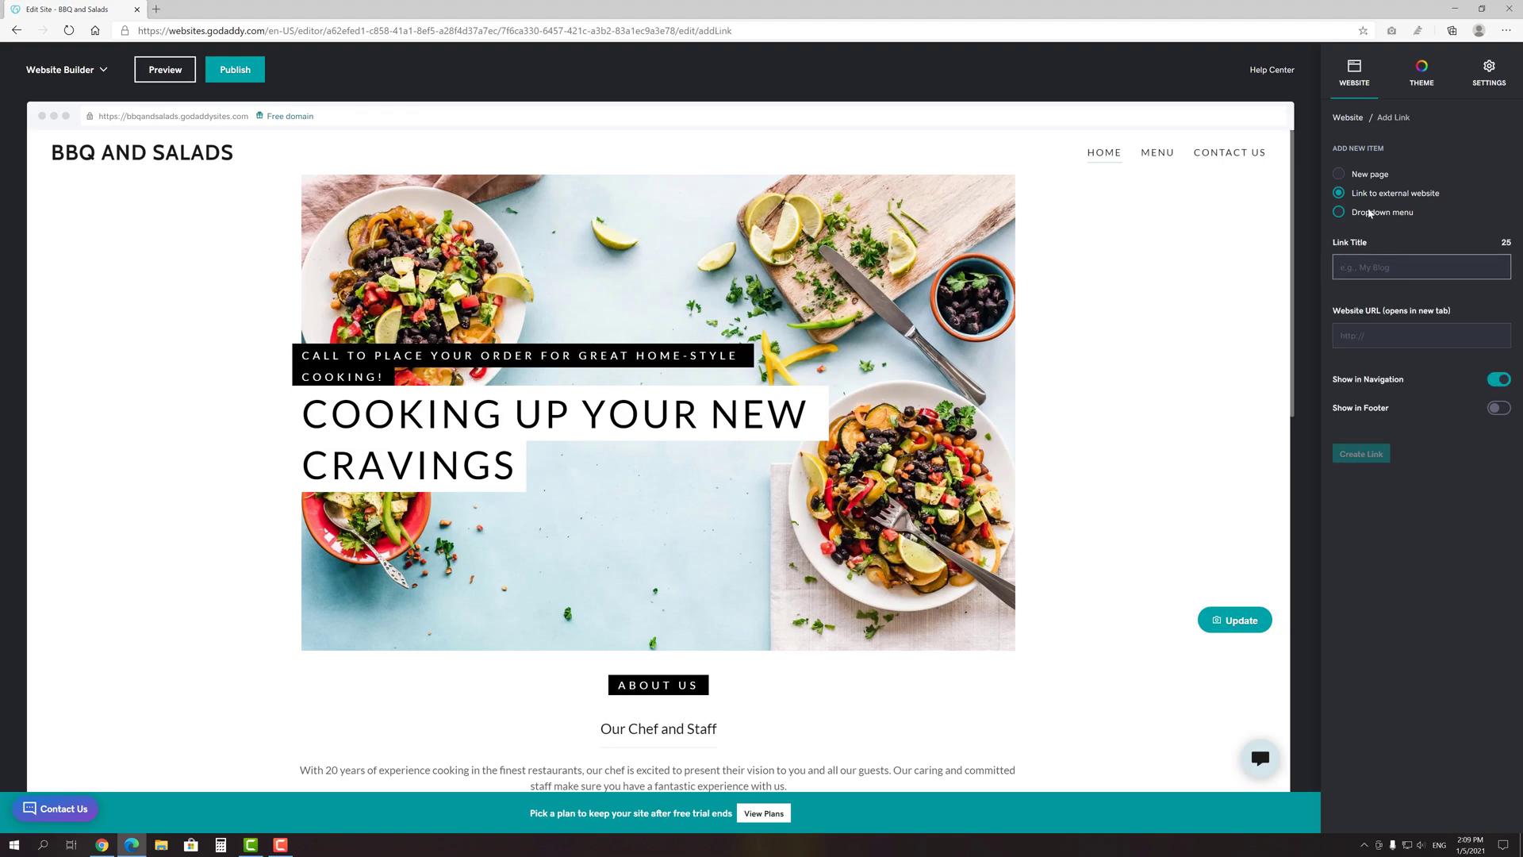
pyautogui.click(1372, 214)
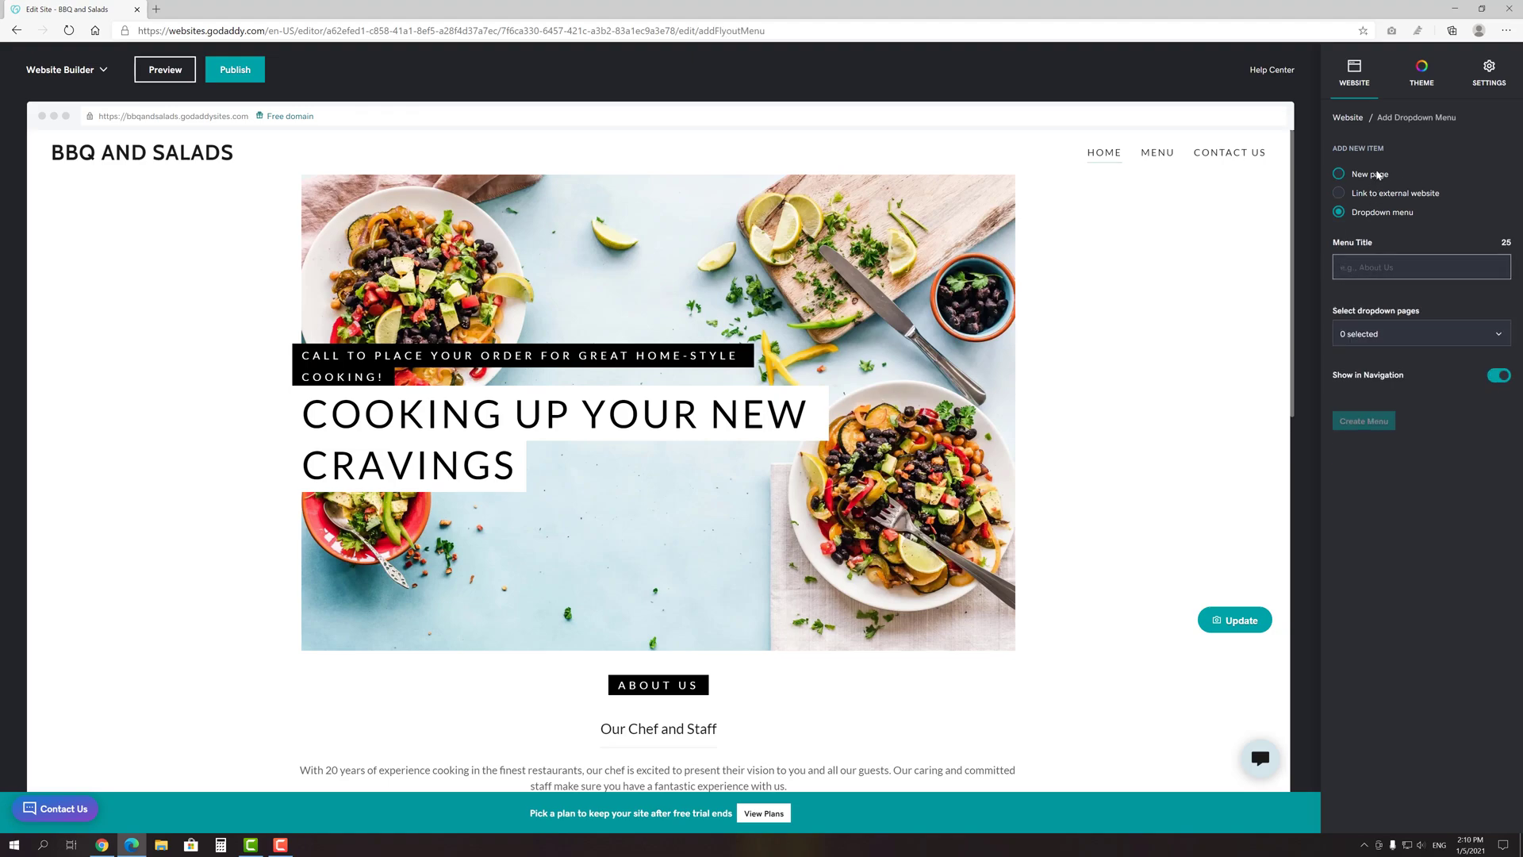
pyautogui.click(1378, 175)
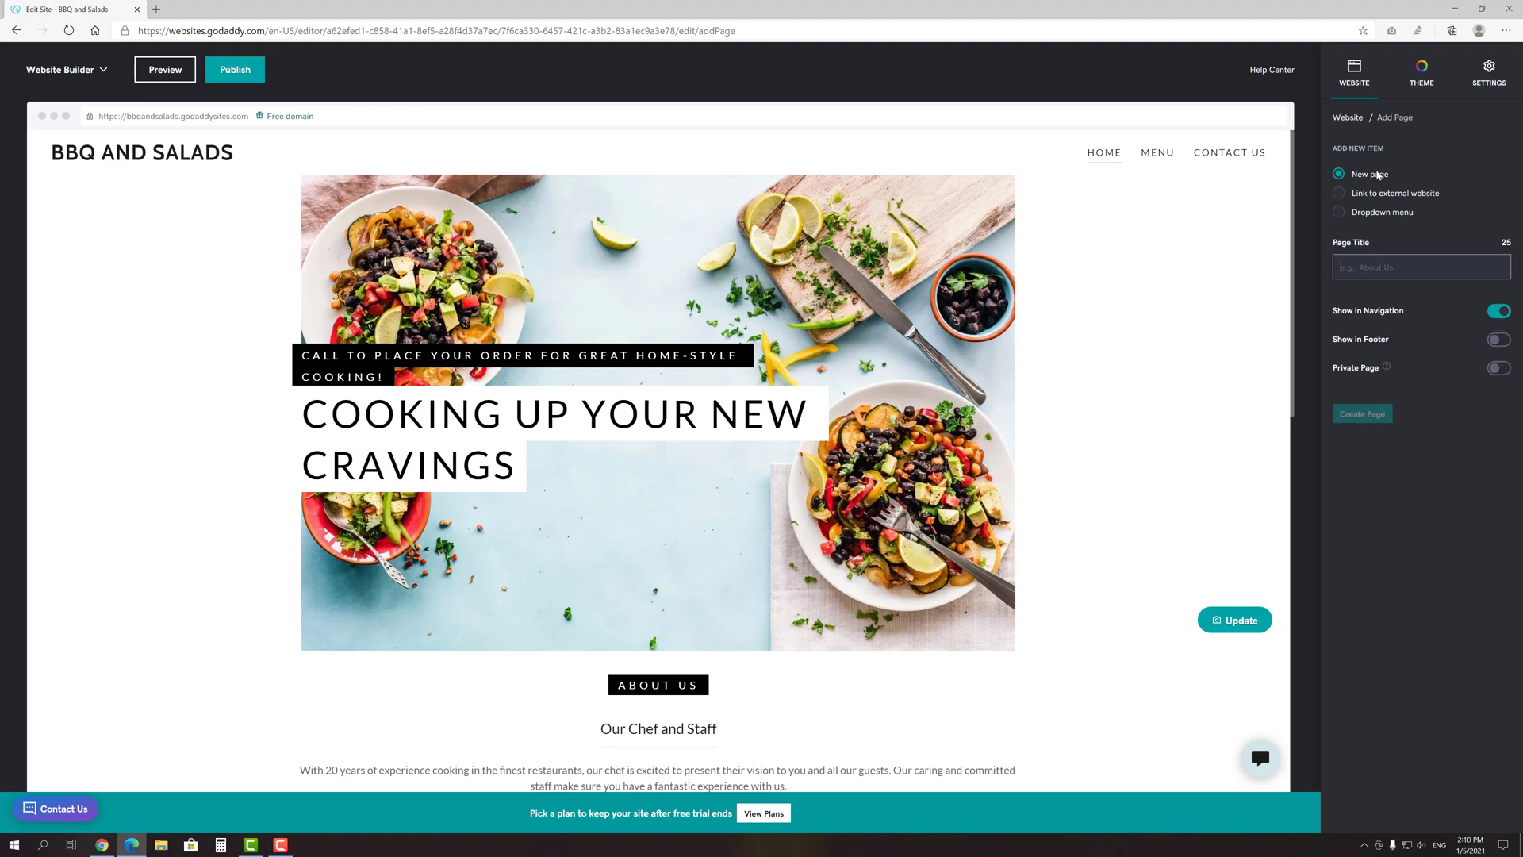
pyautogui.click(1348, 119)
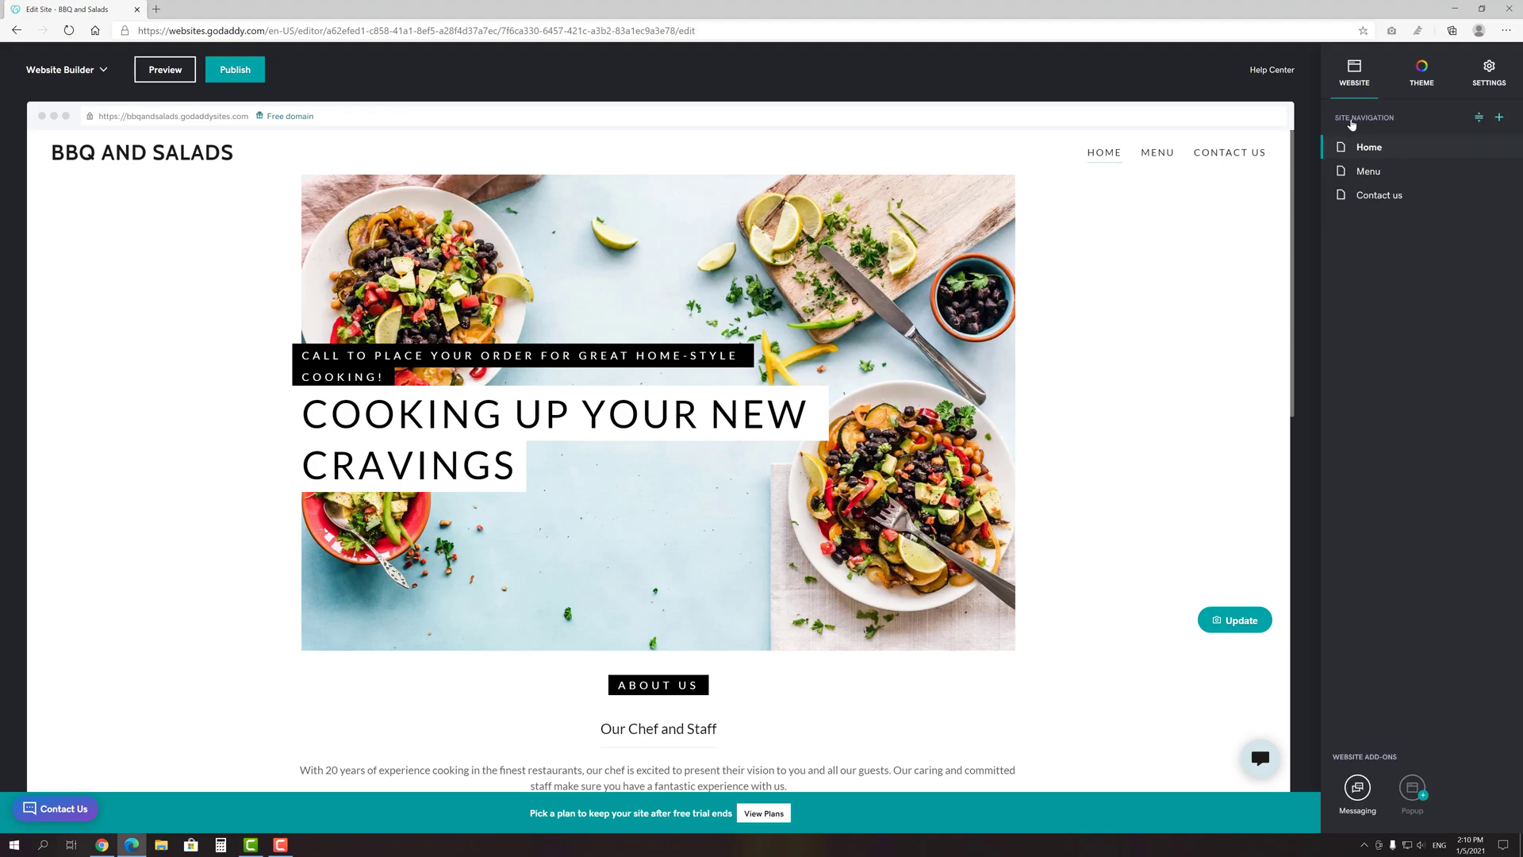
pyautogui.click(1417, 75)
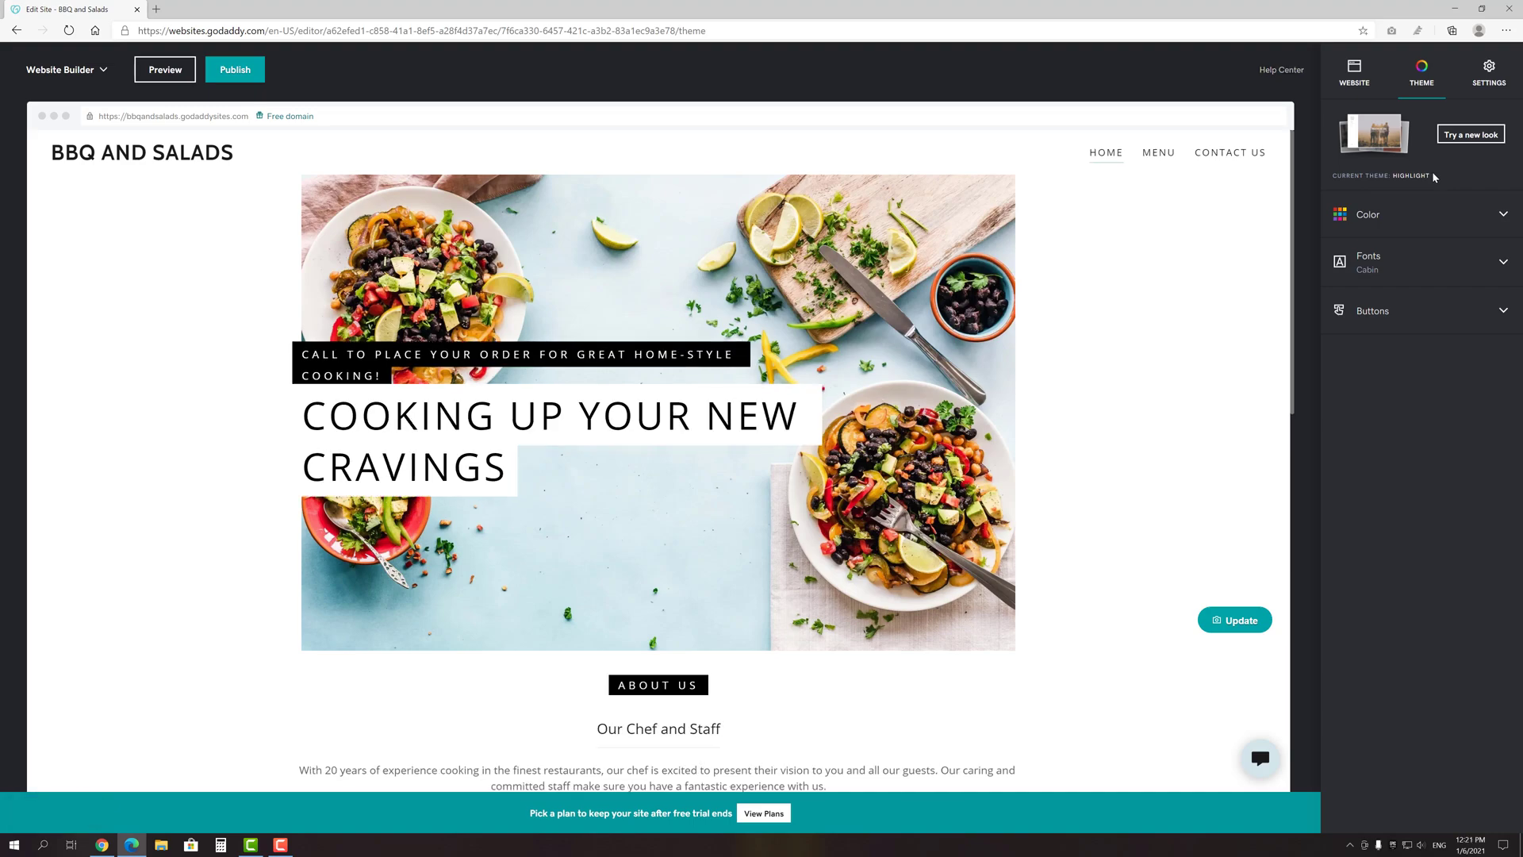
# - Browse the theme gallery and switch the site to the Bisque theme
pyautogui.click(1472, 135)
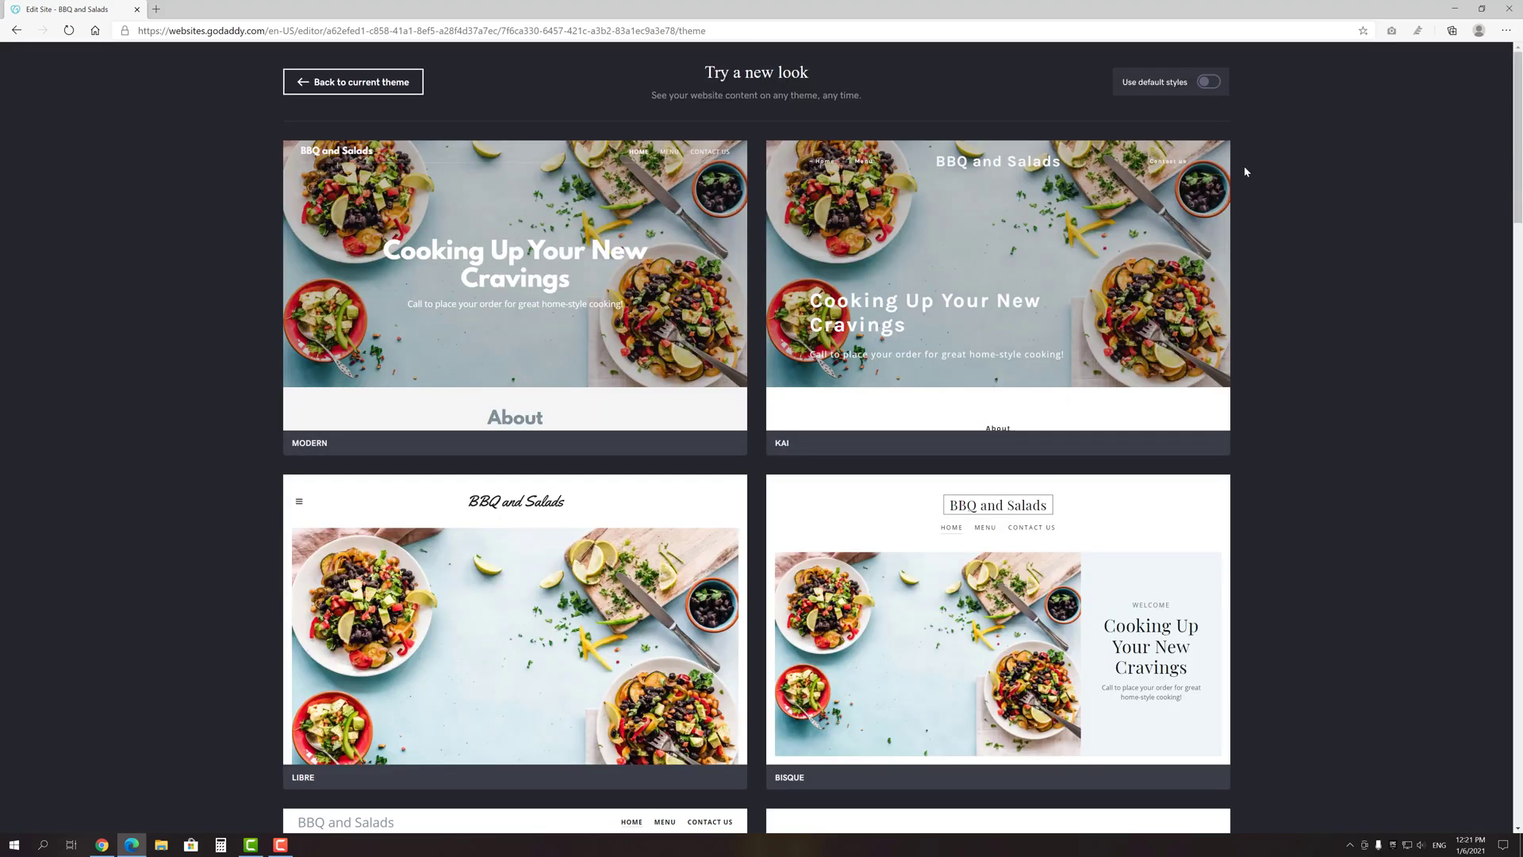
pyautogui.scroll(-6, 1244, 166)
pyautogui.scroll(-10, 1244, 165)
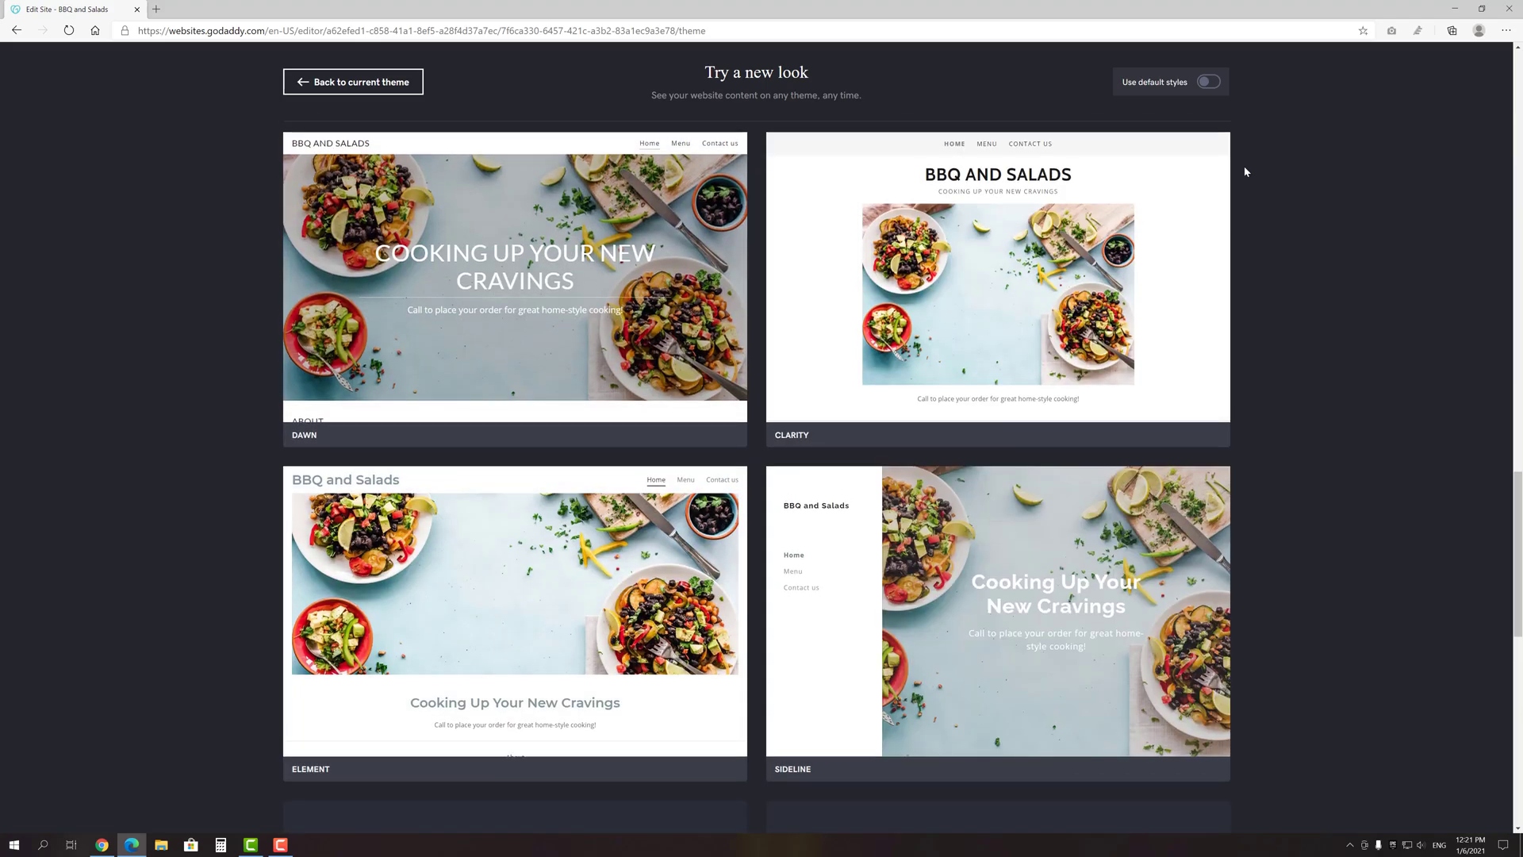
pyautogui.scroll(8, 1244, 165)
pyautogui.scroll(5, 1244, 165)
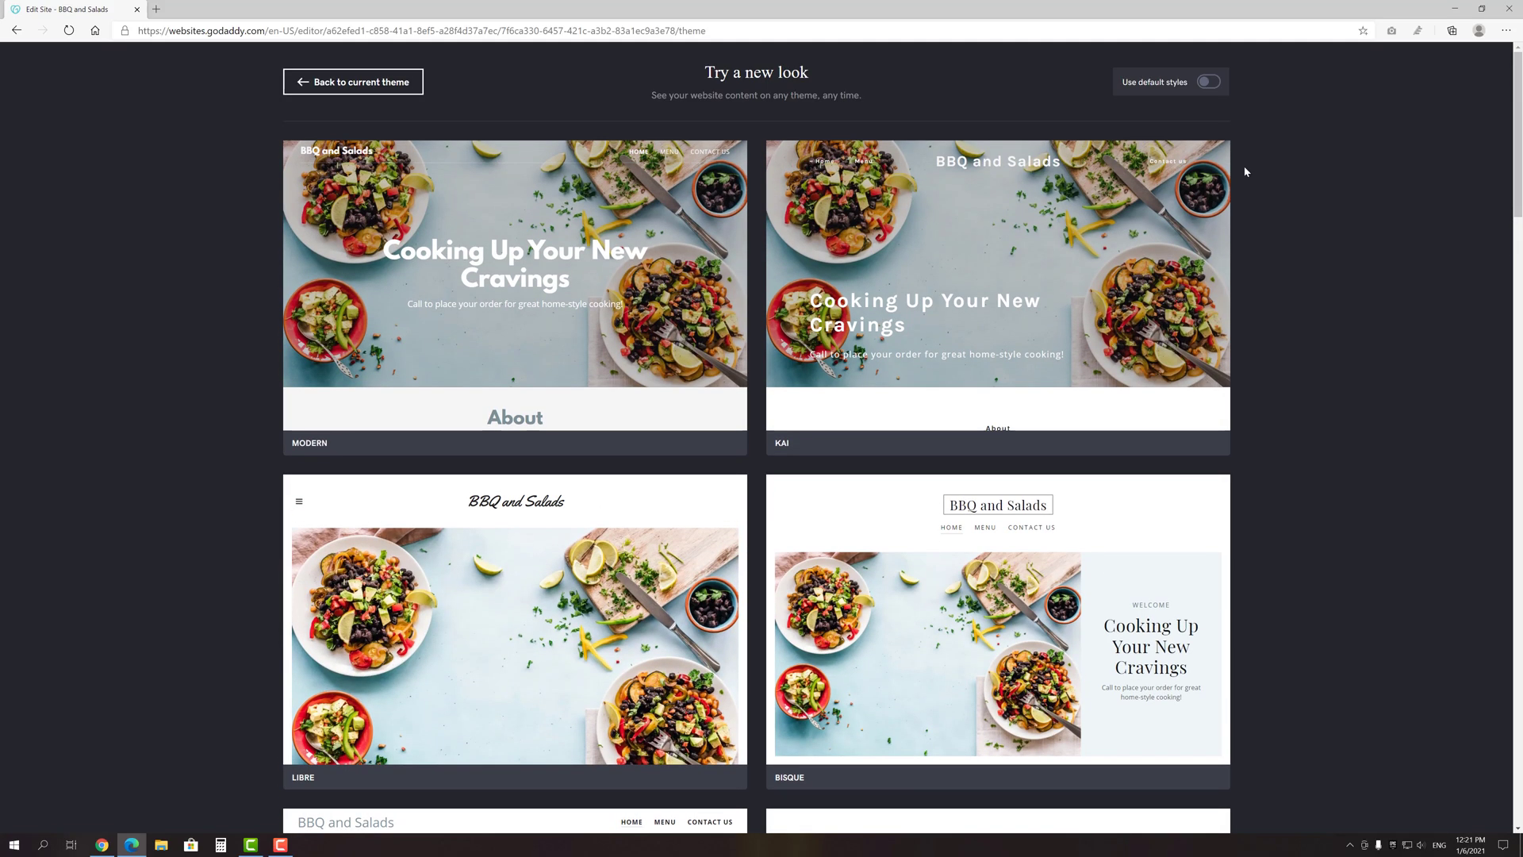
pyautogui.click(1065, 496)
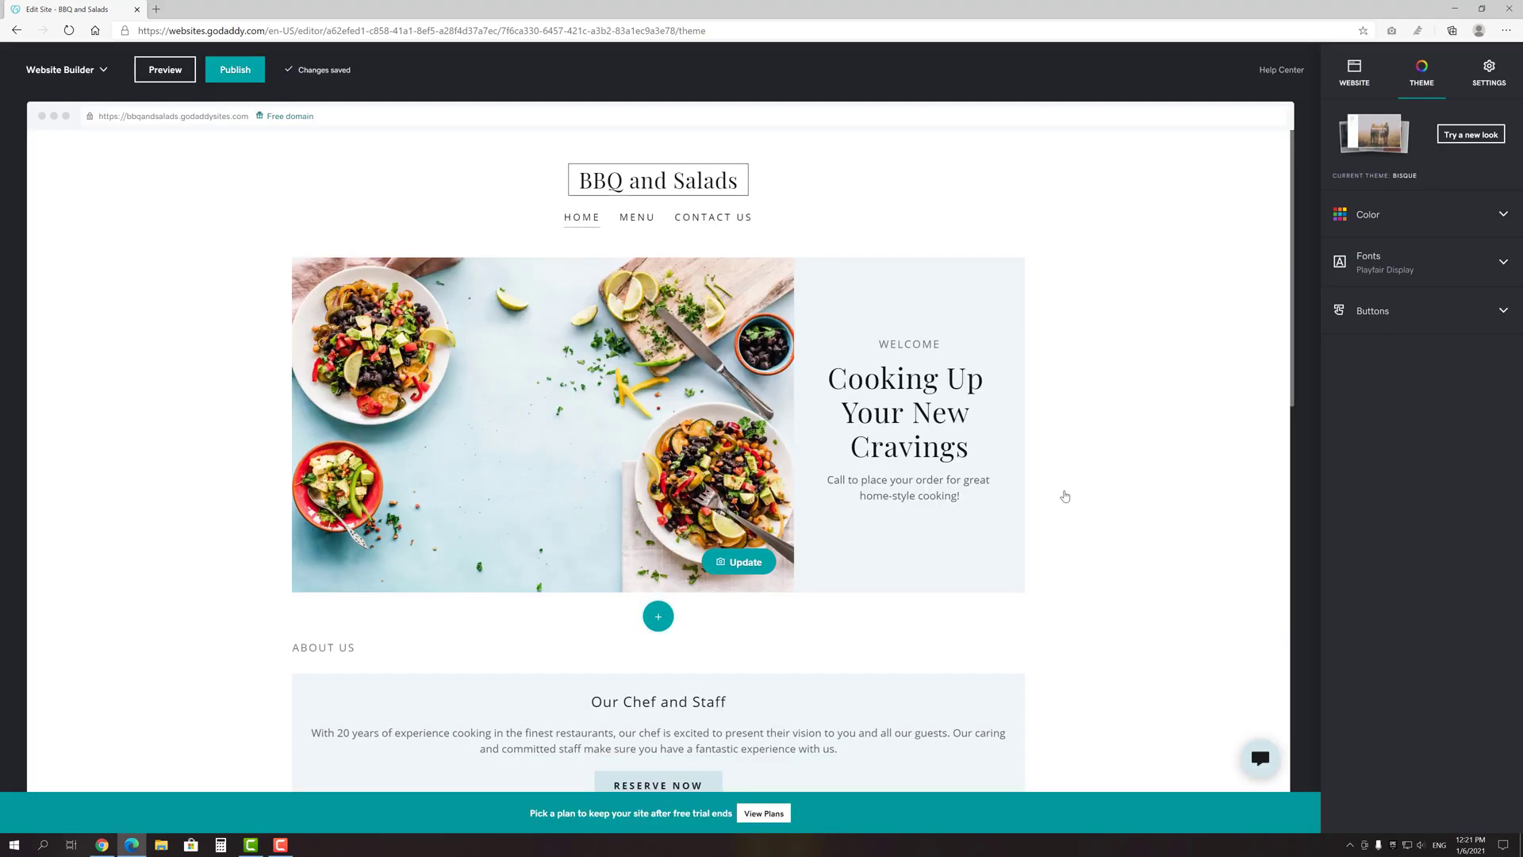
# - Use the beige #E7D6C1 colour scheme with the Light paint mode, after trying other colours and Dark
pyautogui.click(1383, 231)
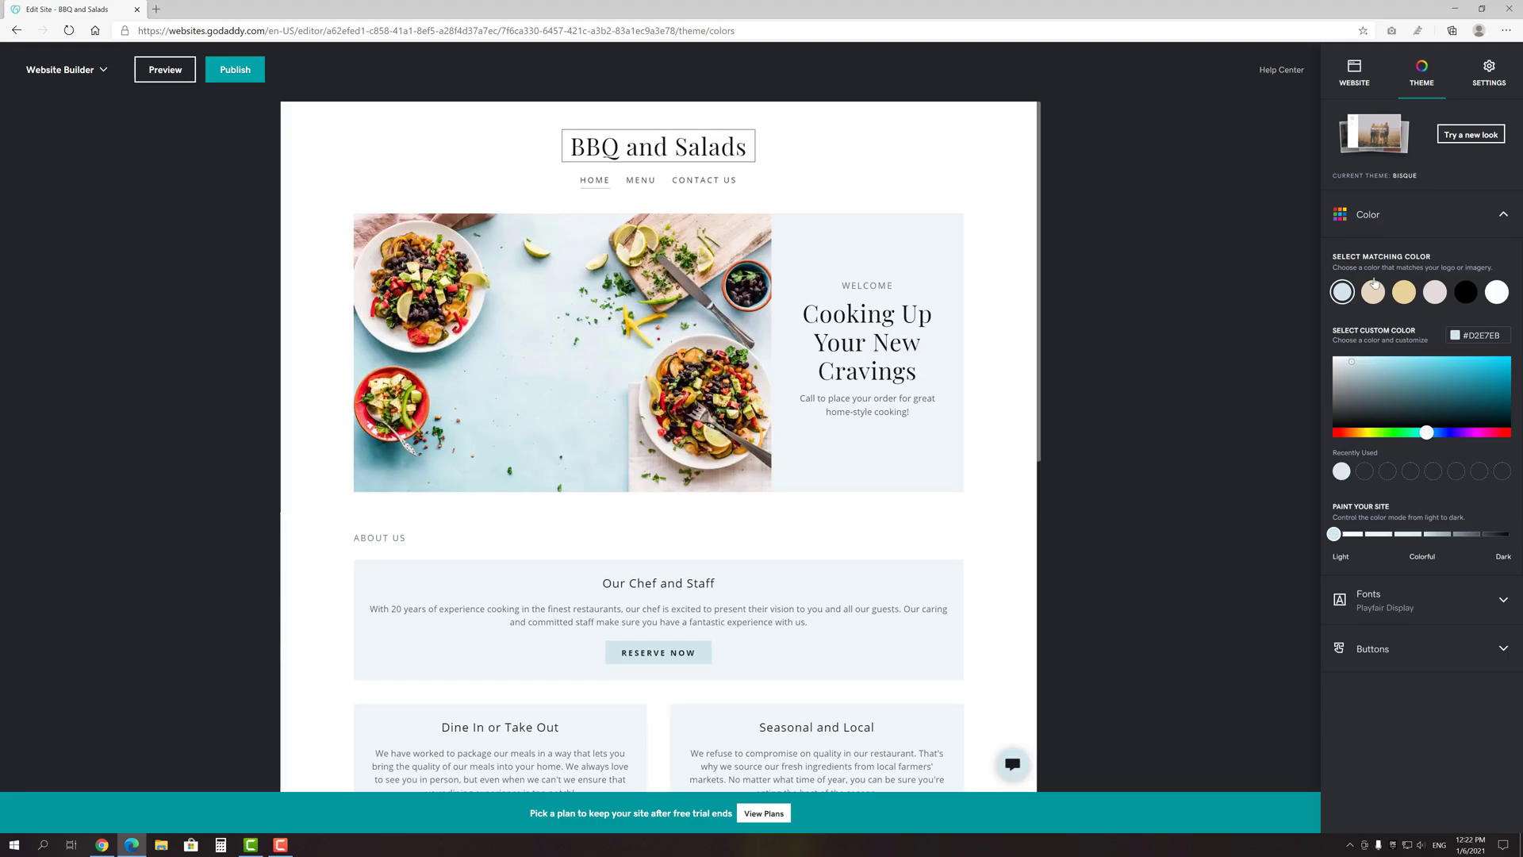
pyautogui.click(1373, 292)
pyautogui.click(1401, 293)
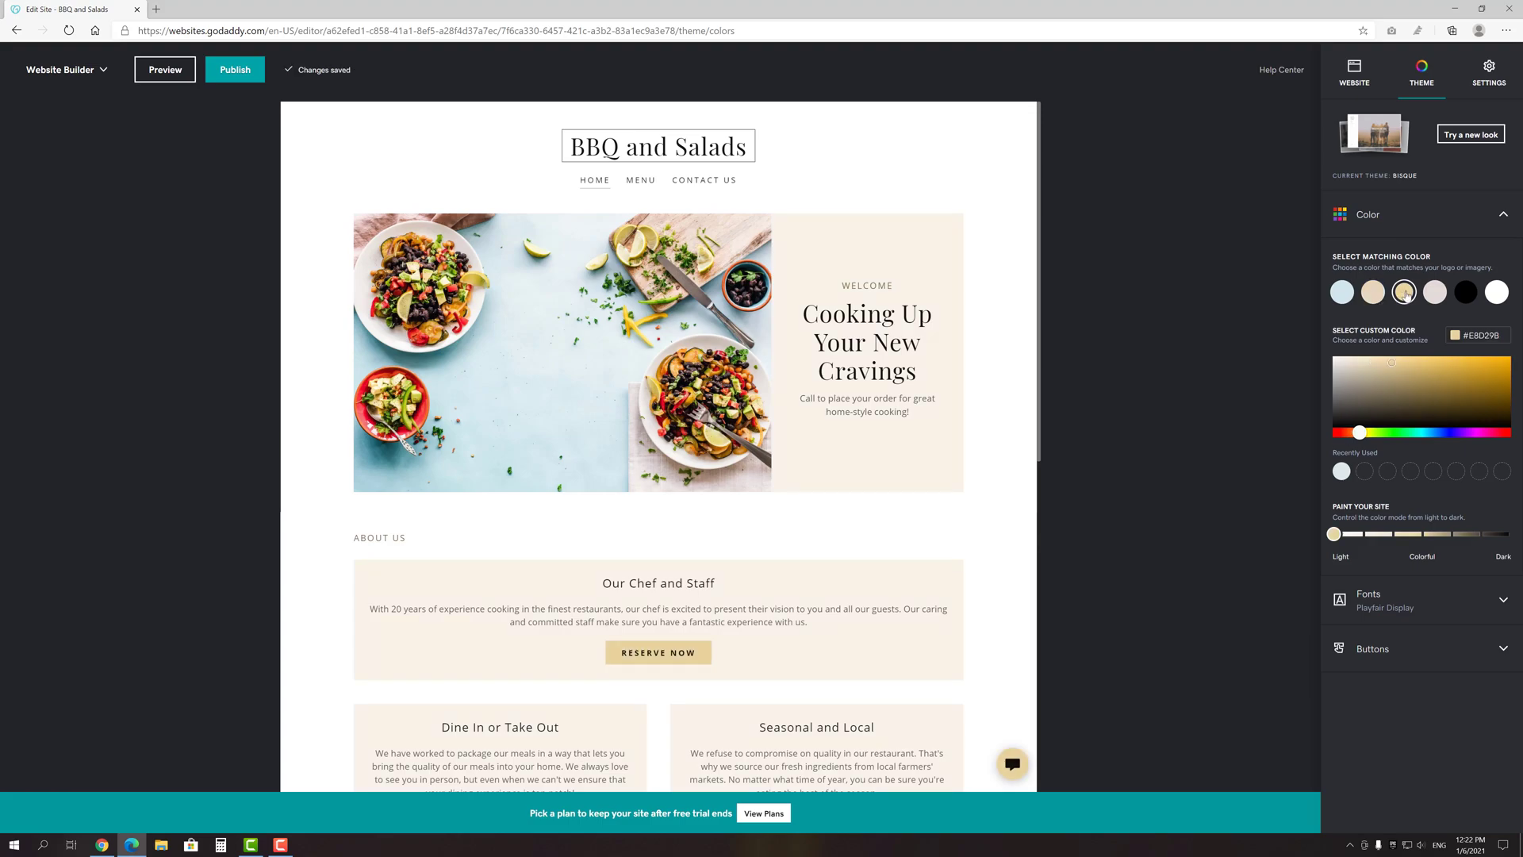
pyautogui.click(1435, 293)
pyautogui.click(1497, 294)
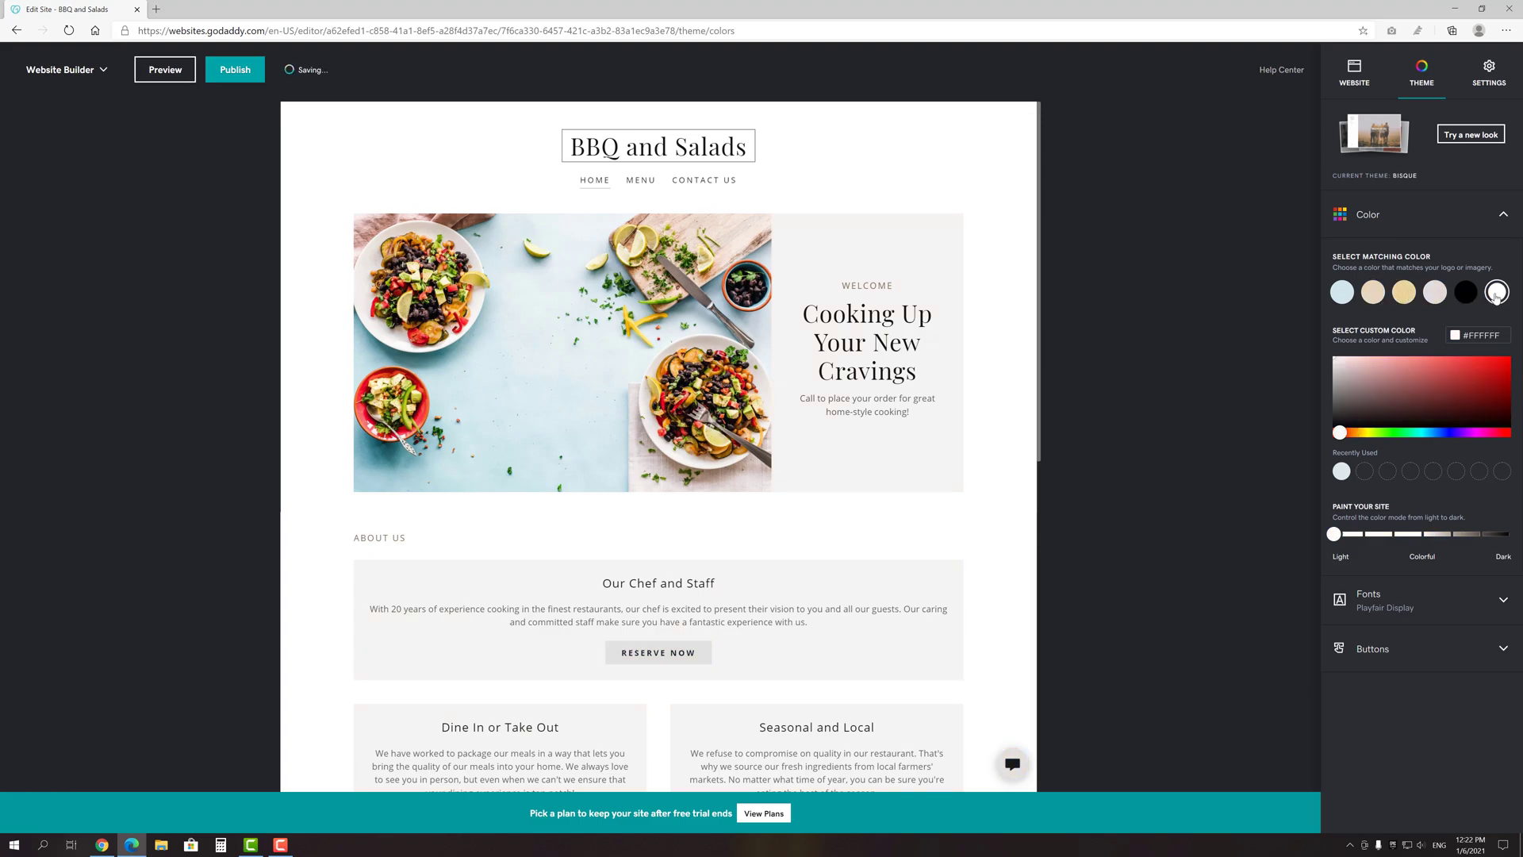
pyautogui.click(1377, 300)
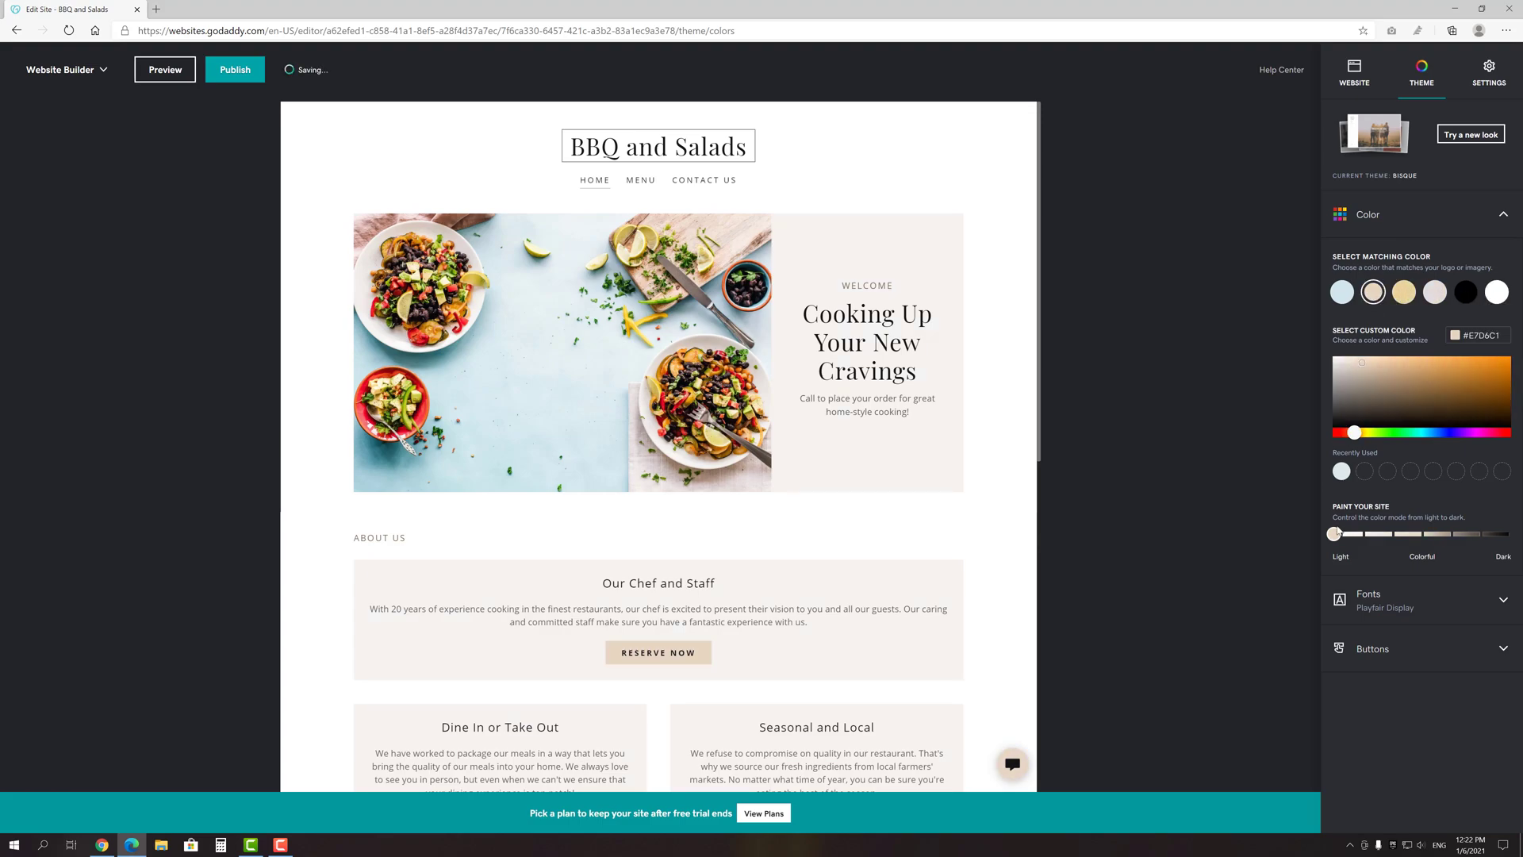
pyautogui.moveTo(1334, 534); pyautogui.dragTo(1481, 536)
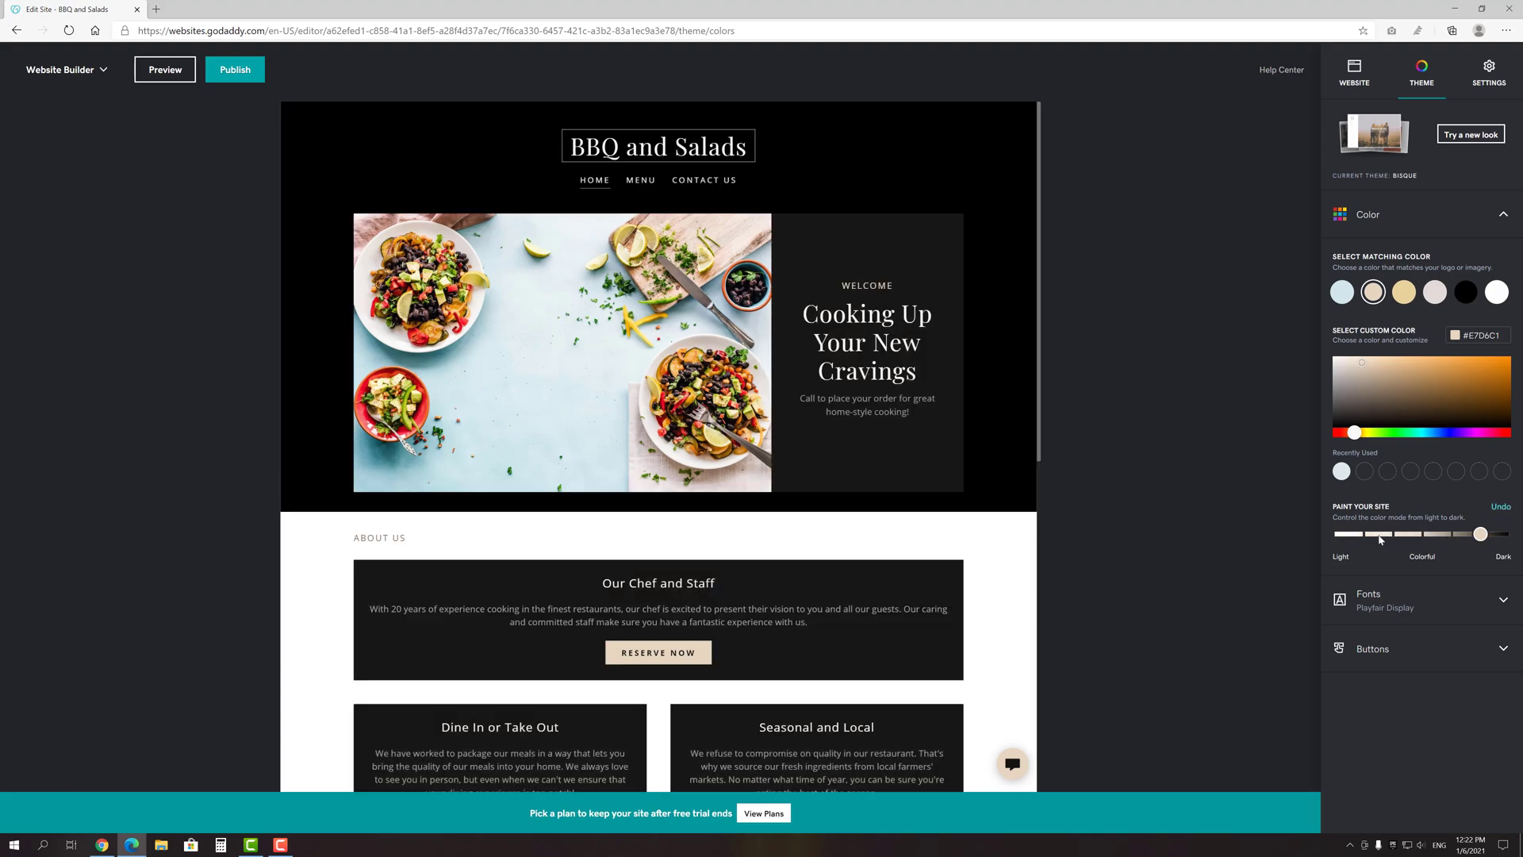
pyautogui.click(1357, 536)
pyautogui.click(1335, 534)
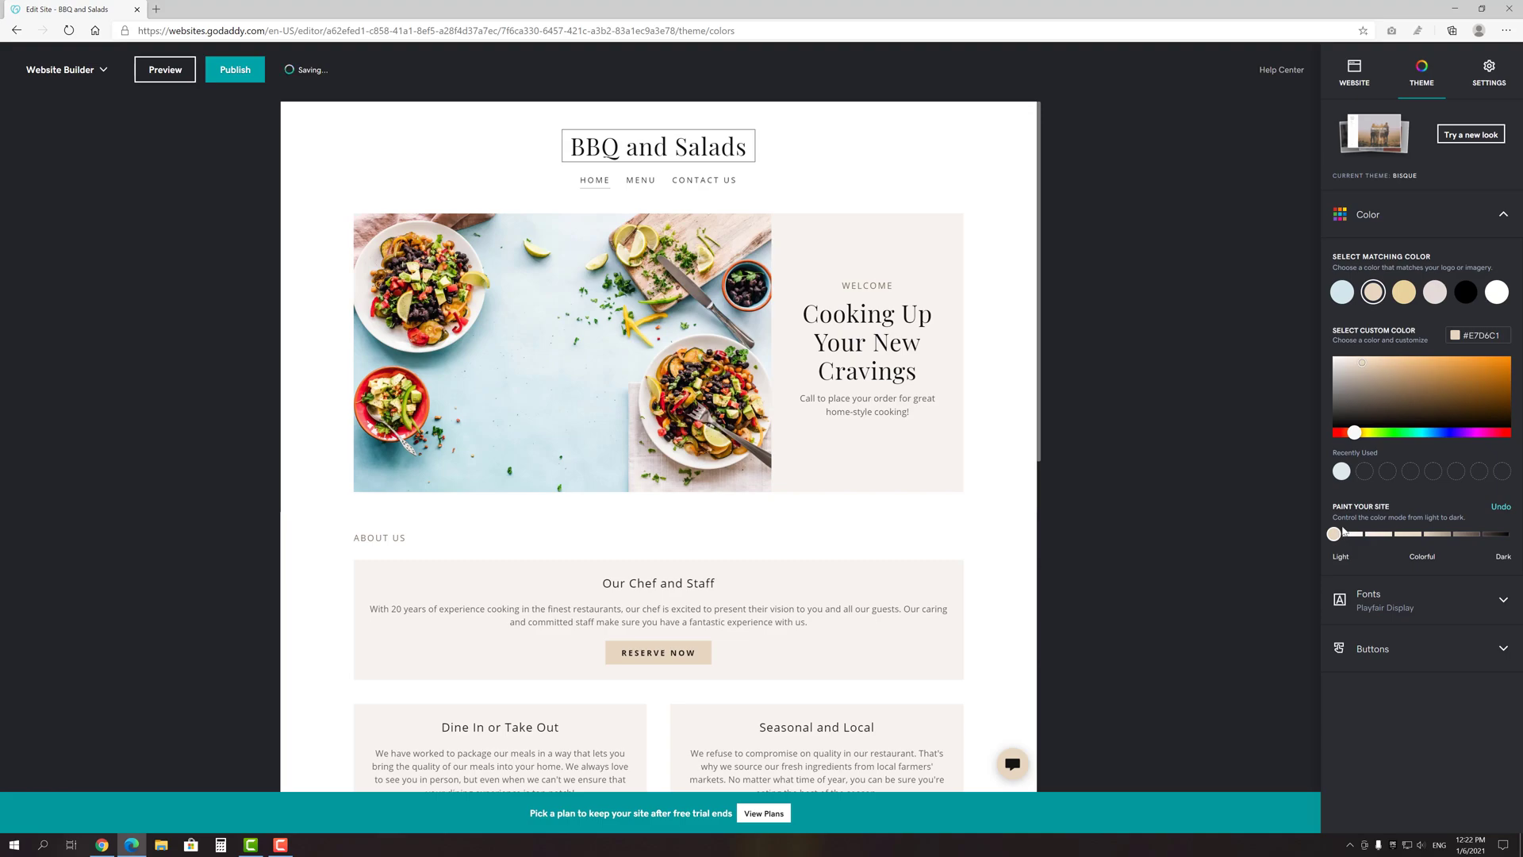
# - Try Abril Fatface, Adamina and Archivo Black, then keep the Bitter with Helvetica font pairing
pyautogui.click(1358, 598)
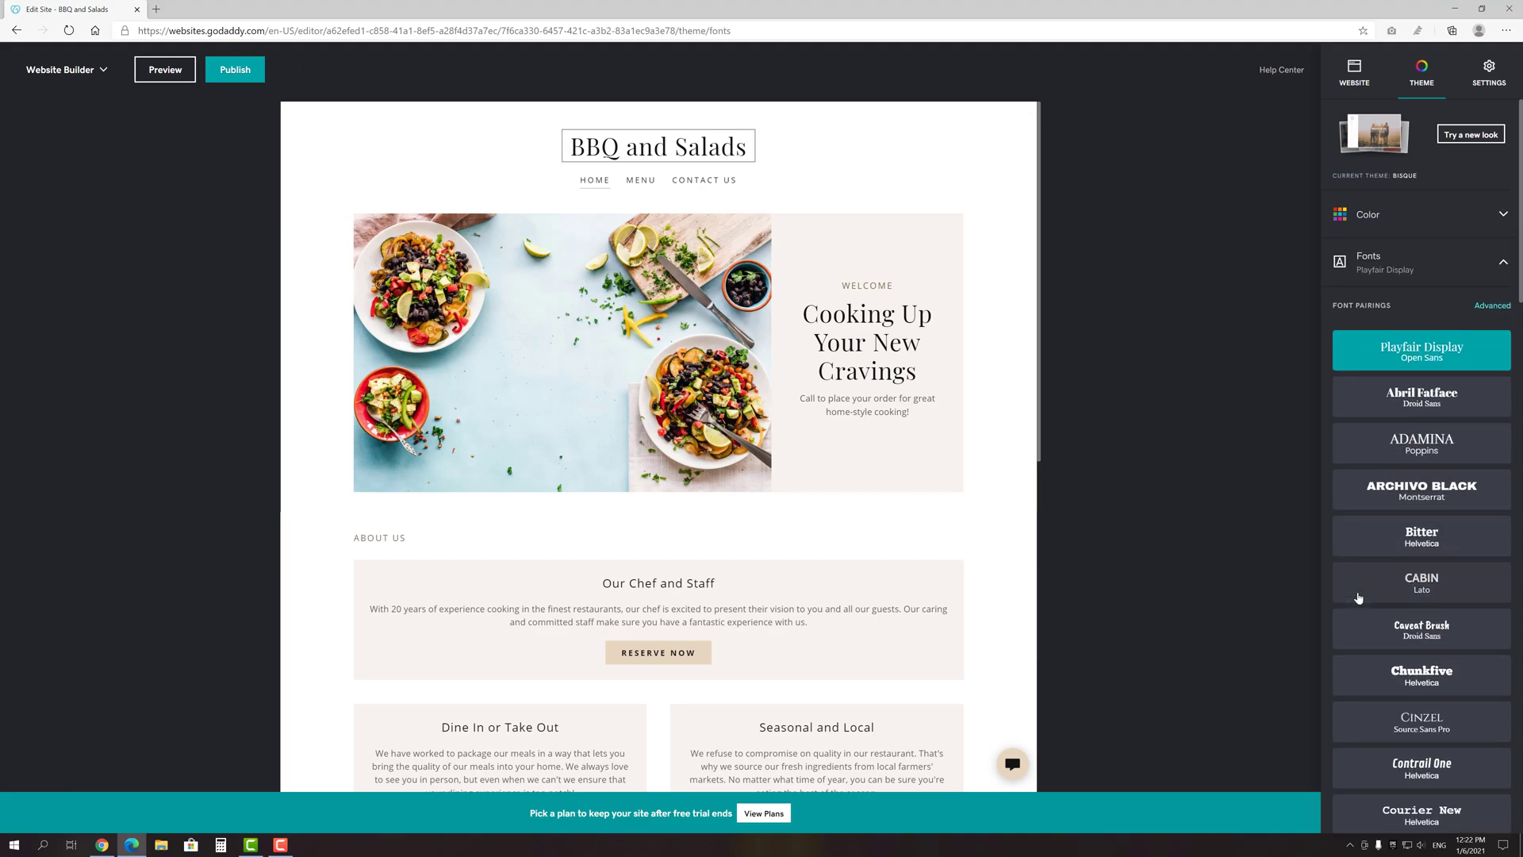
pyautogui.click(1411, 409)
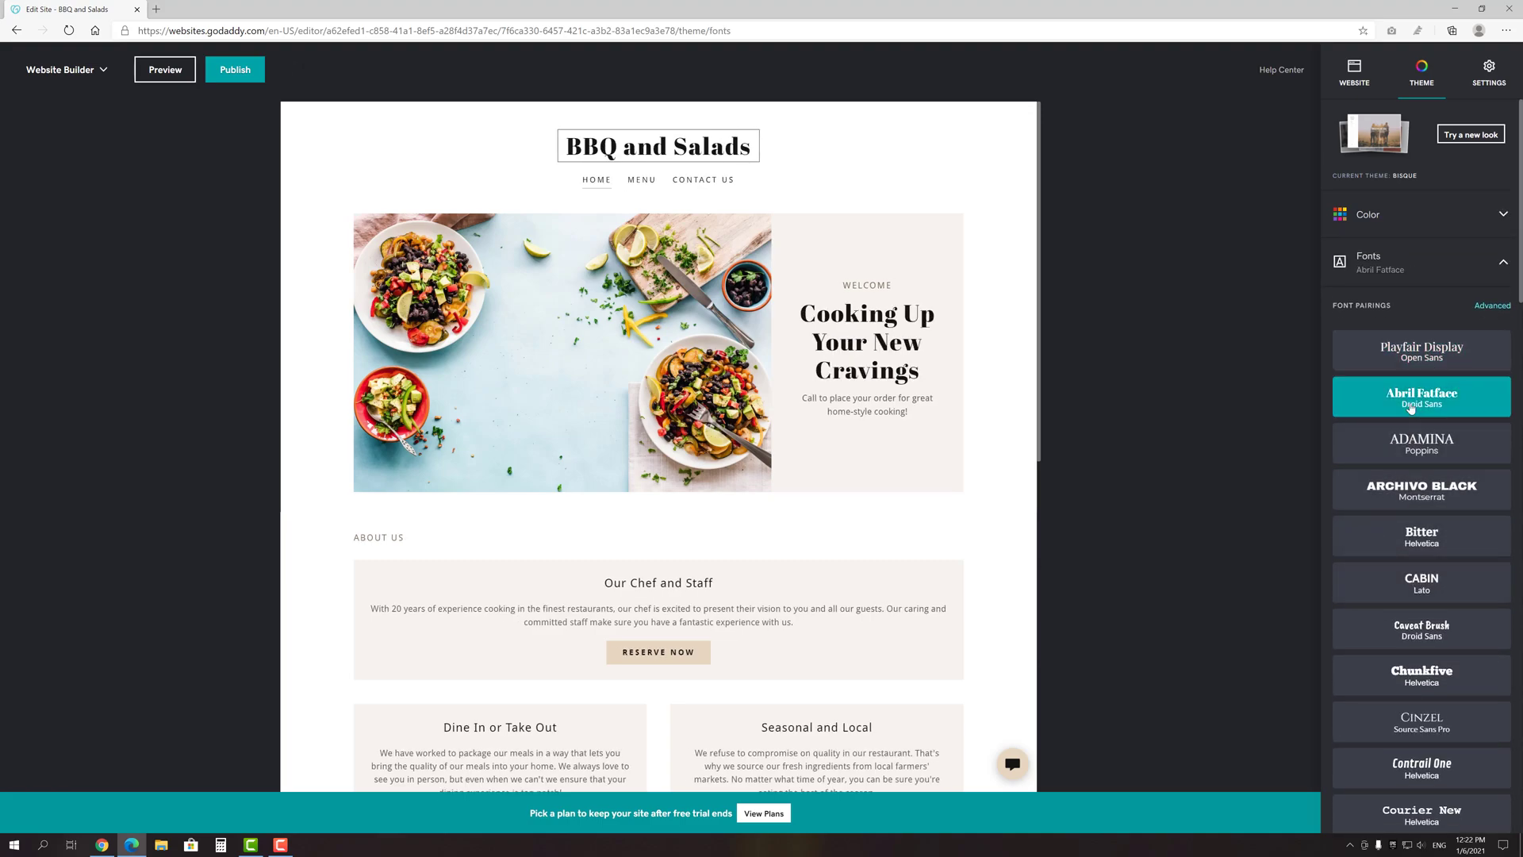
pyautogui.click(1419, 444)
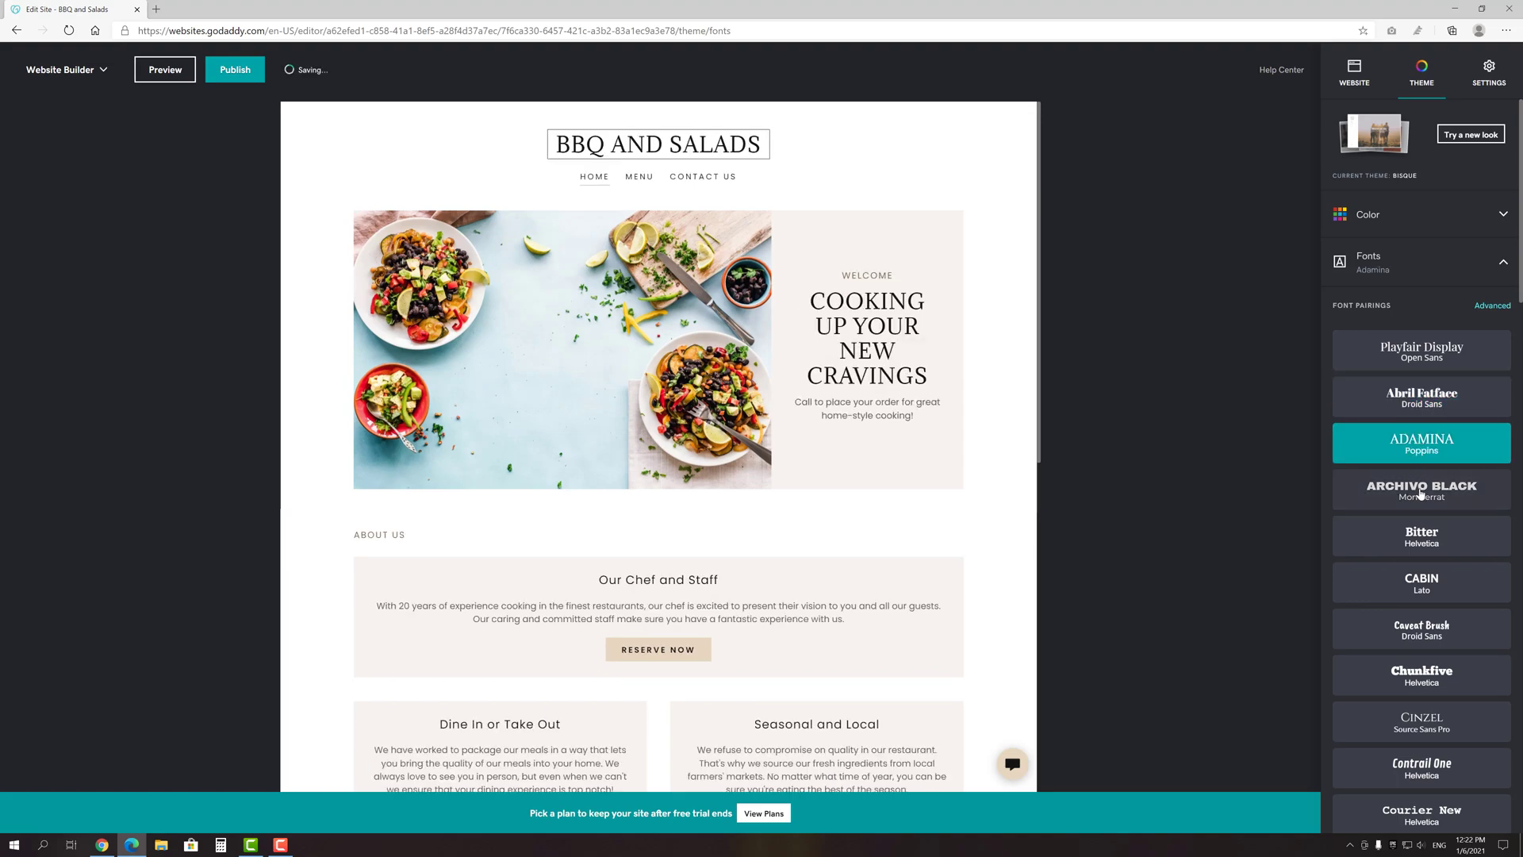
pyautogui.click(1420, 493)
pyautogui.click(1423, 533)
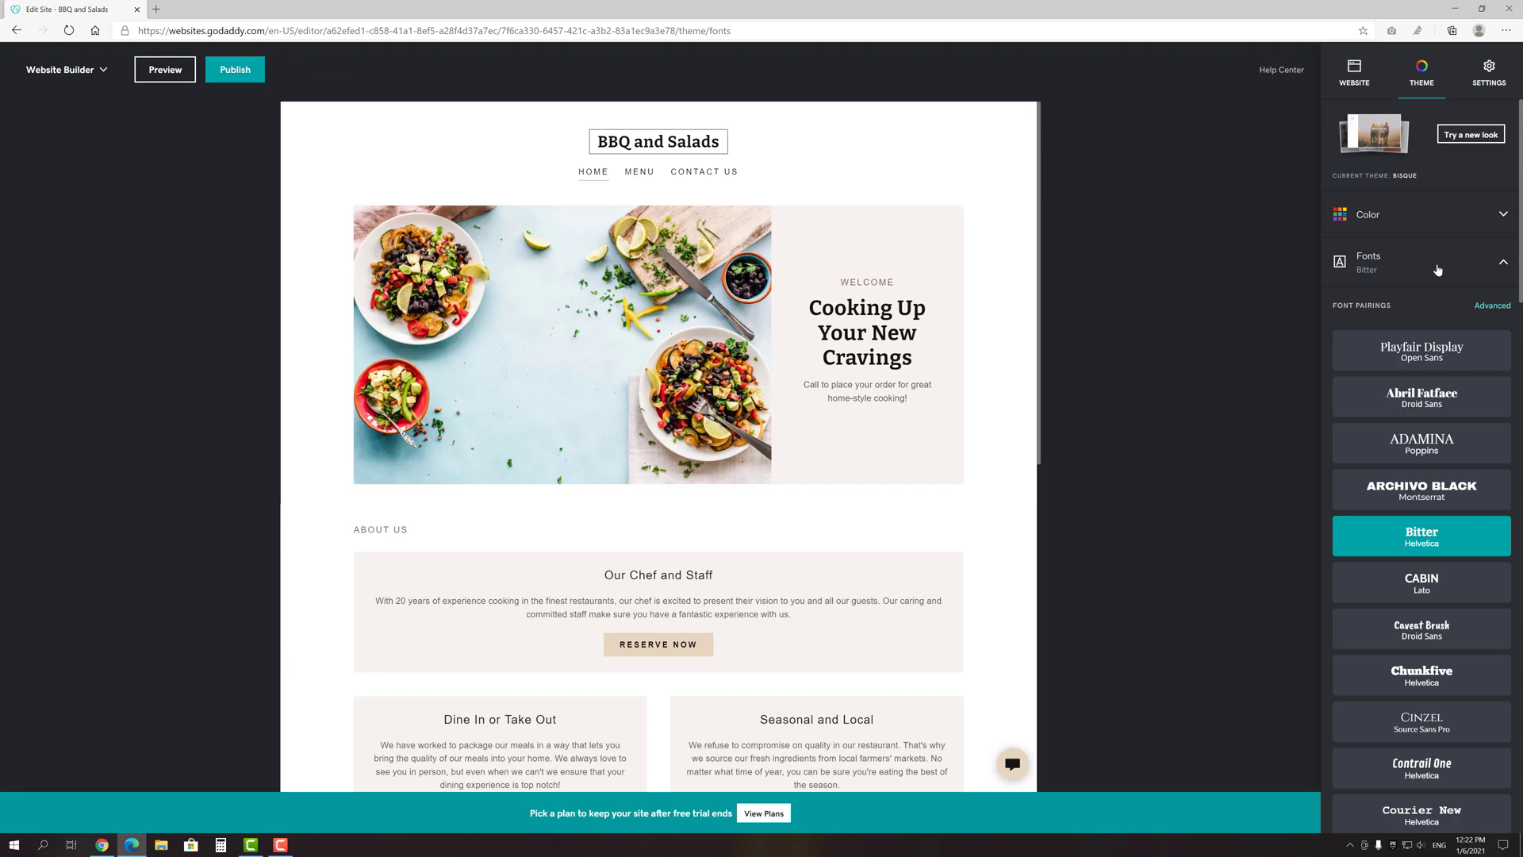
pyautogui.click(1437, 270)
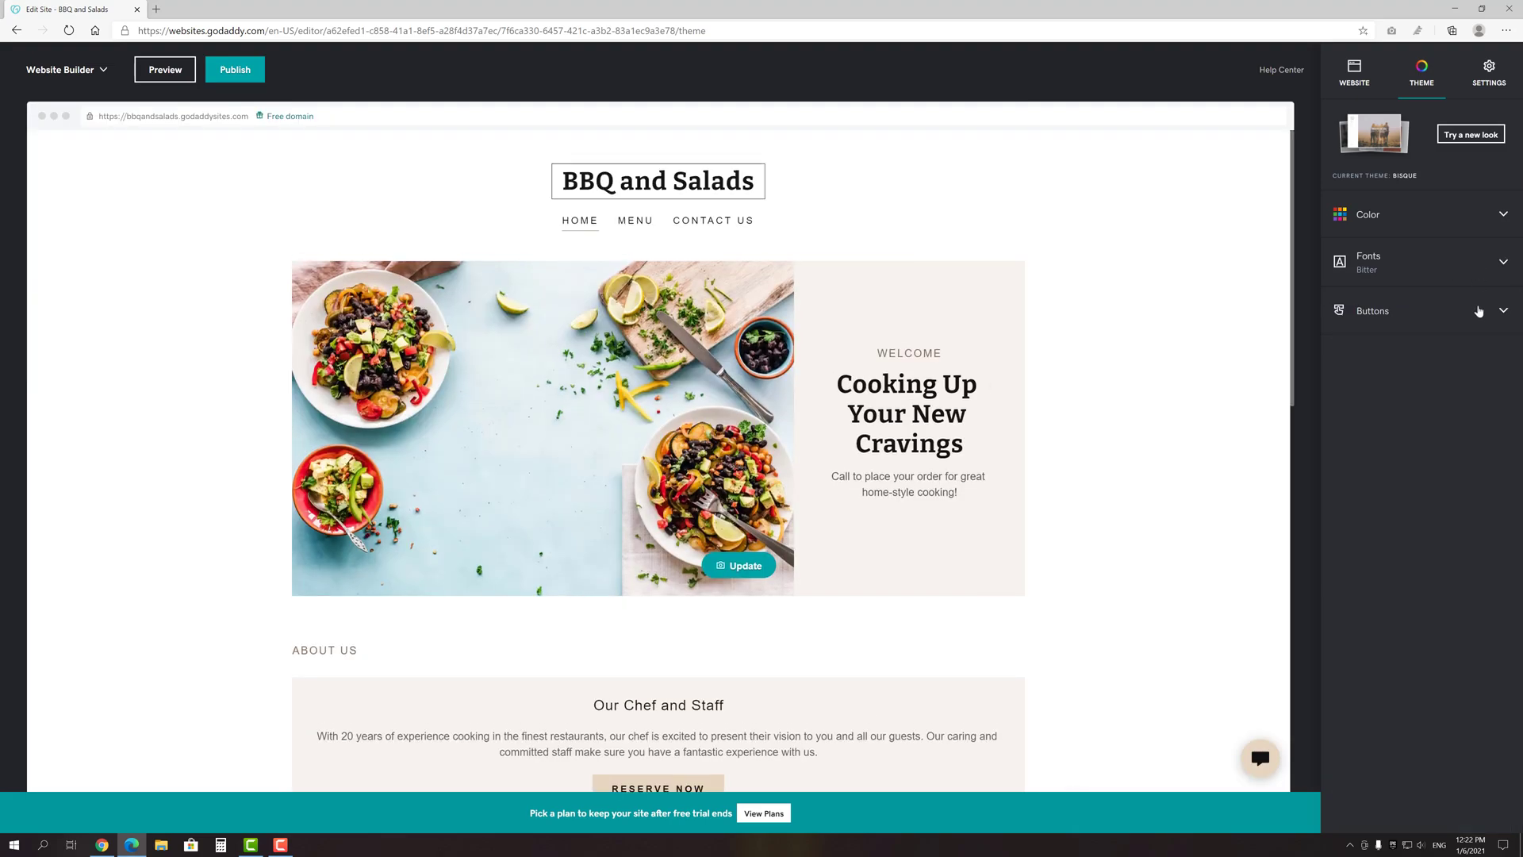
# - Give the primary buttons the third button style, after trying the second
pyautogui.click(1478, 313)
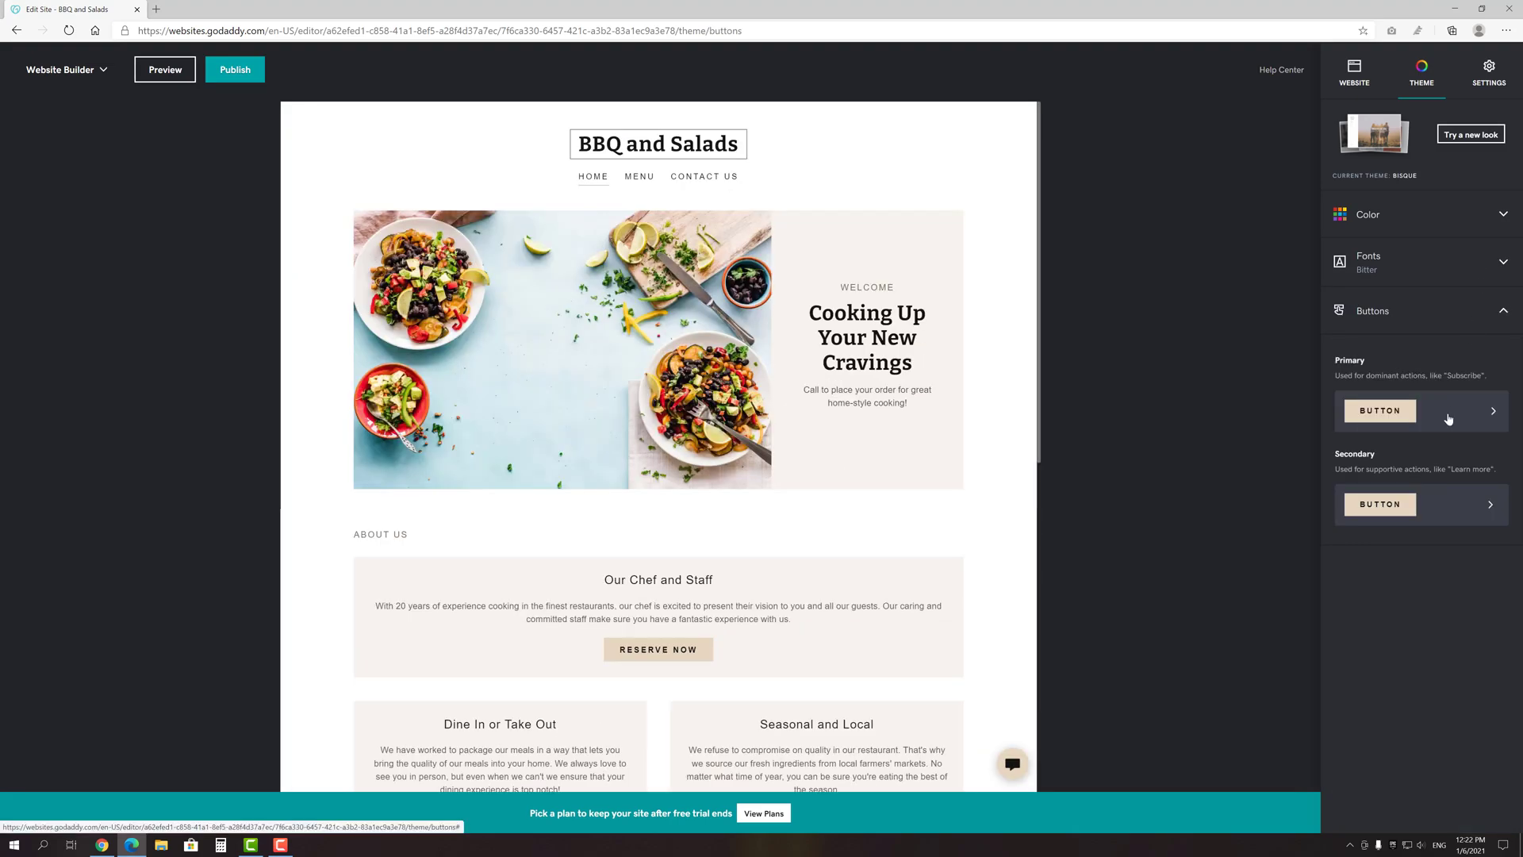
pyautogui.click(1449, 419)
pyautogui.click(1356, 454)
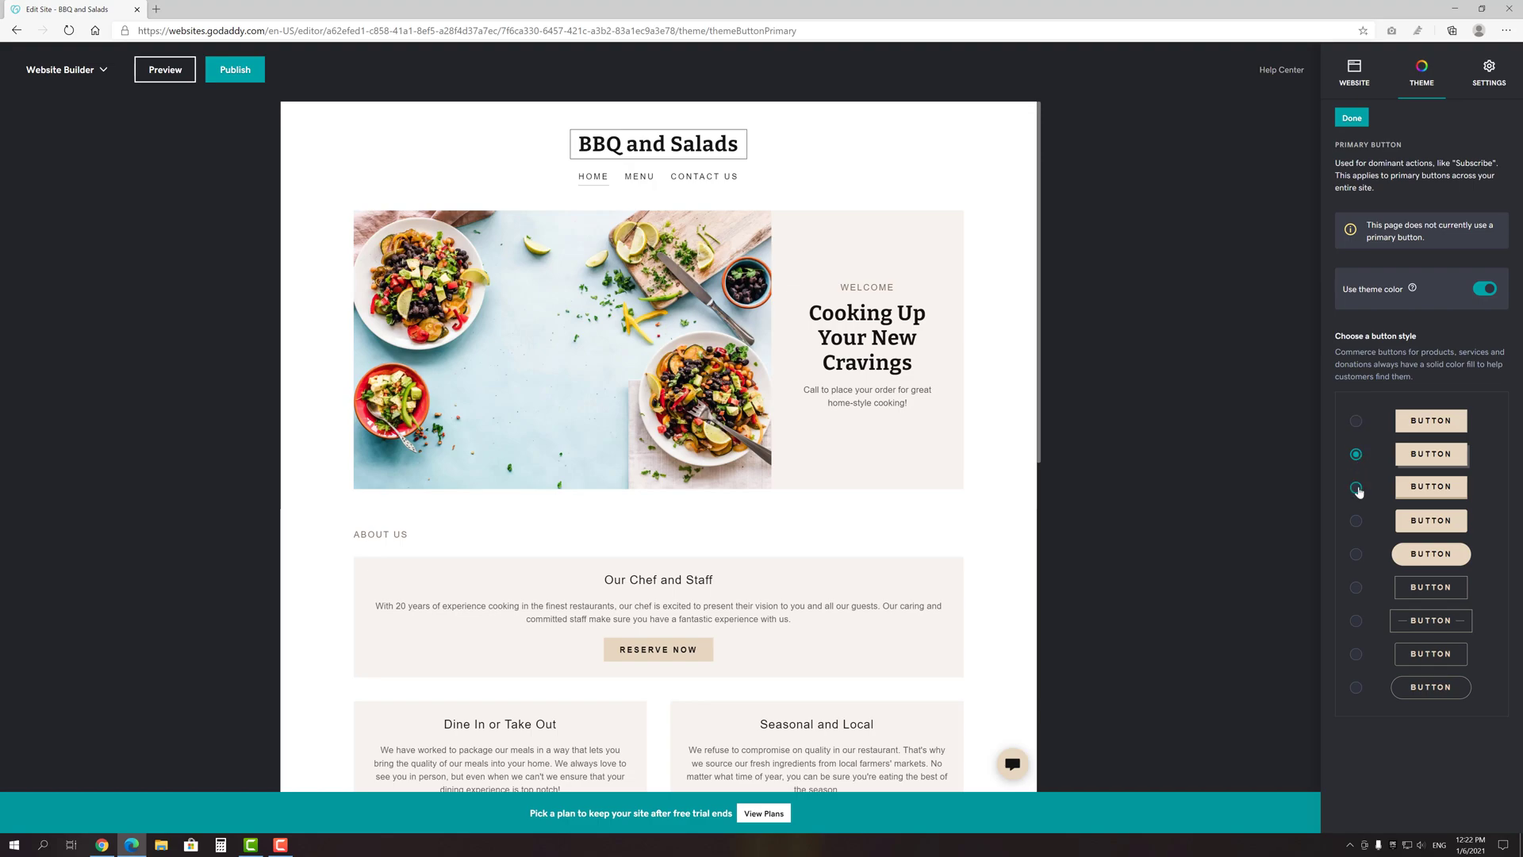
pyautogui.click(1356, 488)
pyautogui.click(1353, 119)
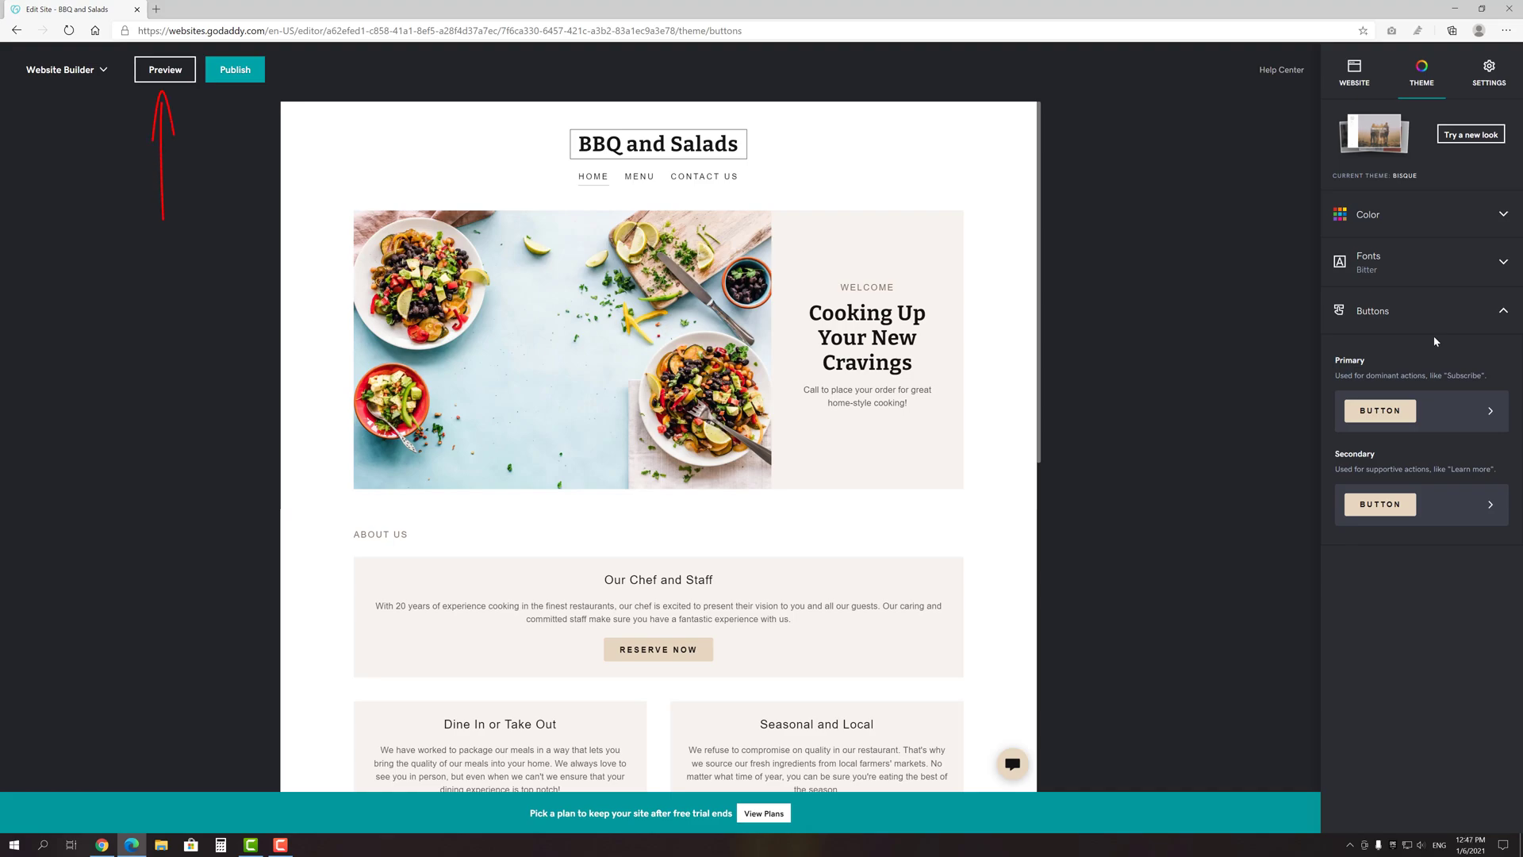
# - Preview the site and scroll through the desktop and mobile versions of the home page
pyautogui.click(160, 64)
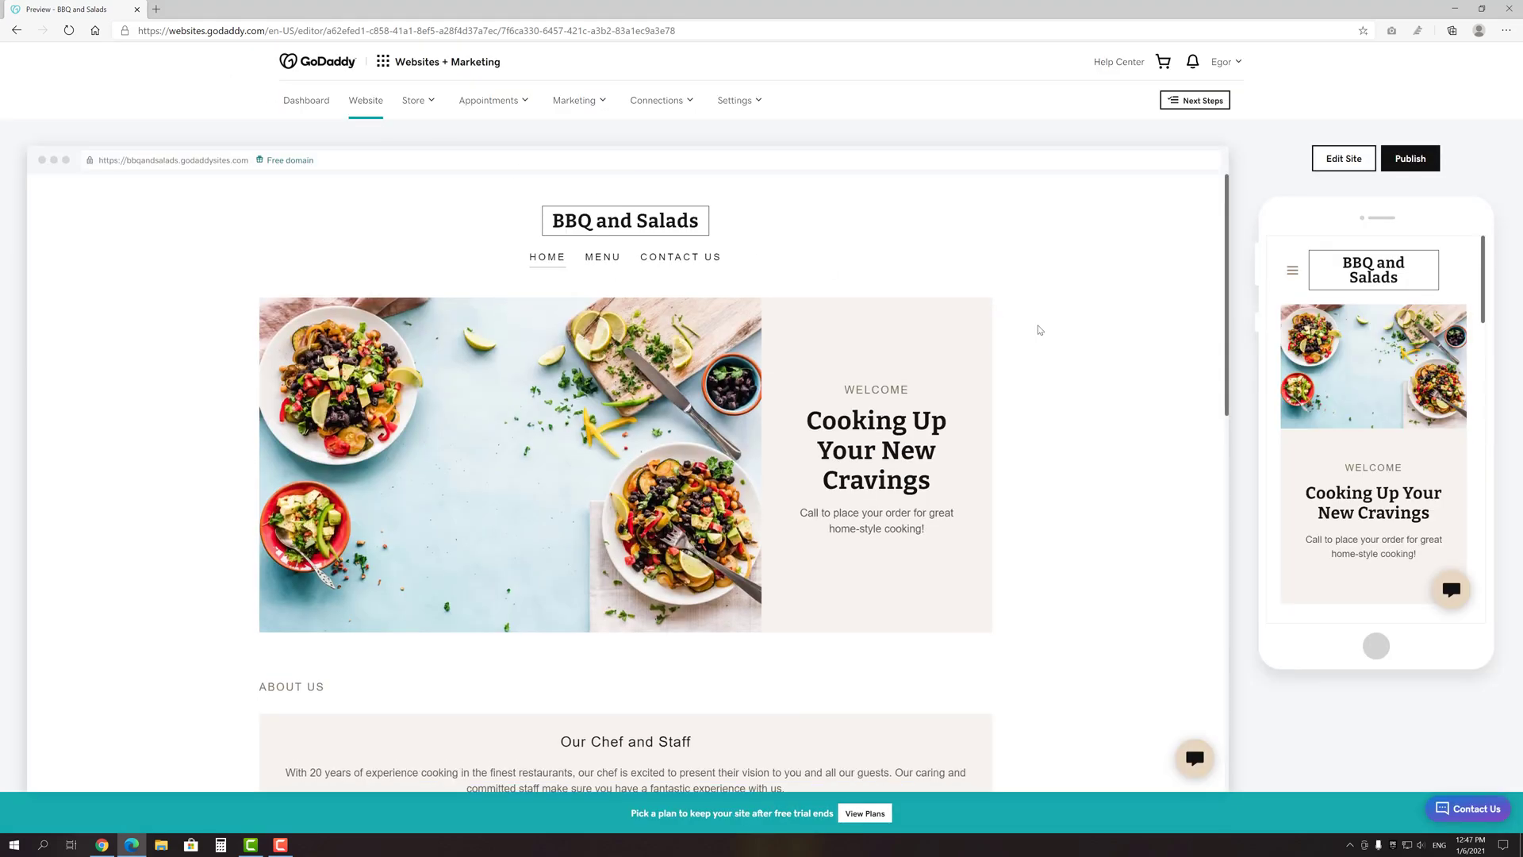
pyautogui.scroll(-12, 1039, 330)
pyautogui.scroll(4, 1039, 330)
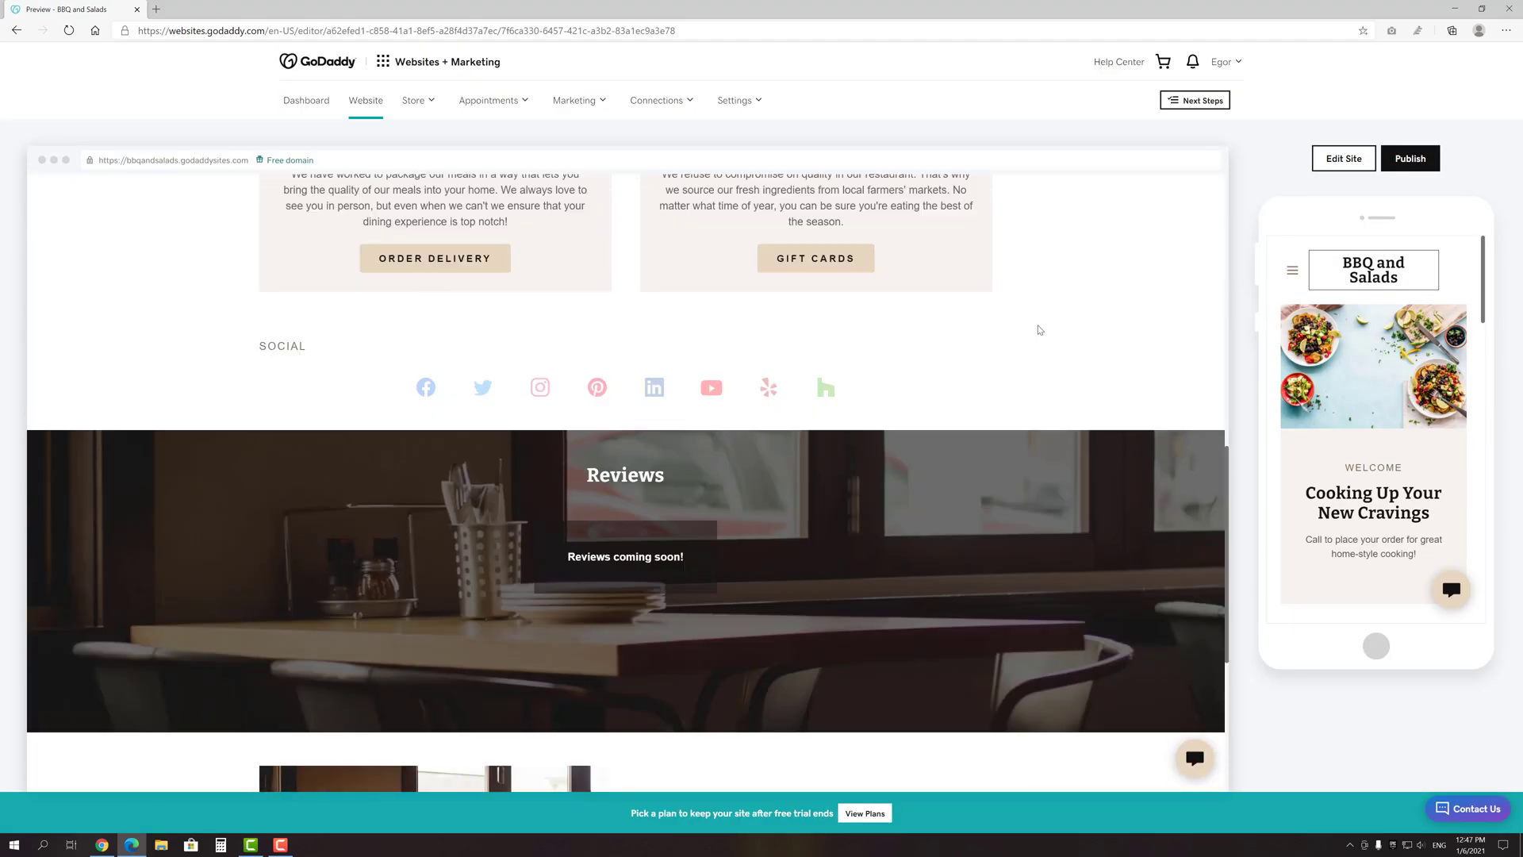
pyautogui.scroll(8, 1039, 330)
pyautogui.scroll(-5, 1364, 344)
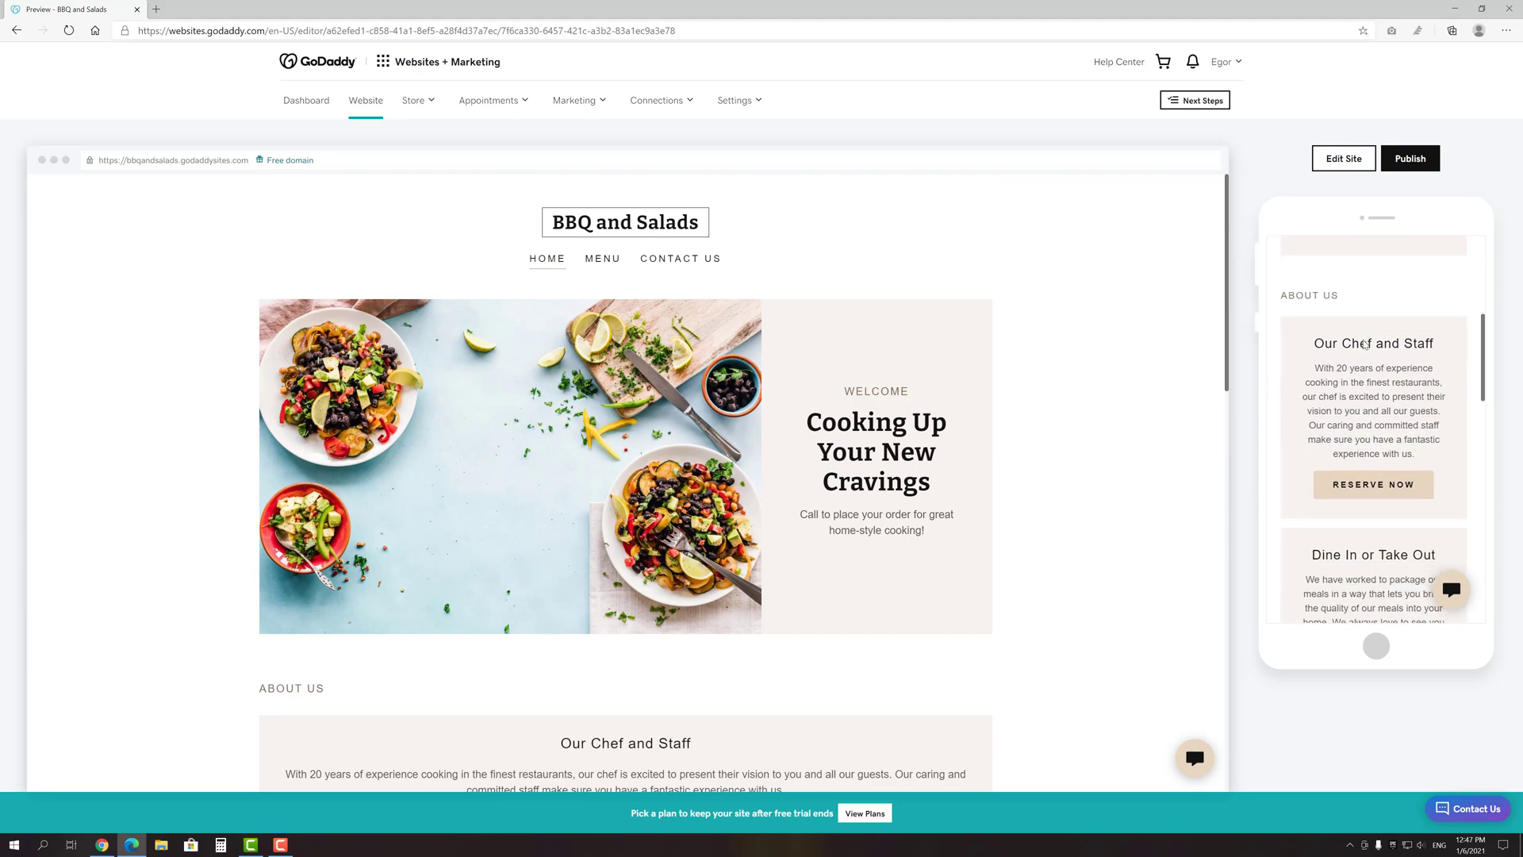
pyautogui.scroll(-10, 1365, 343)
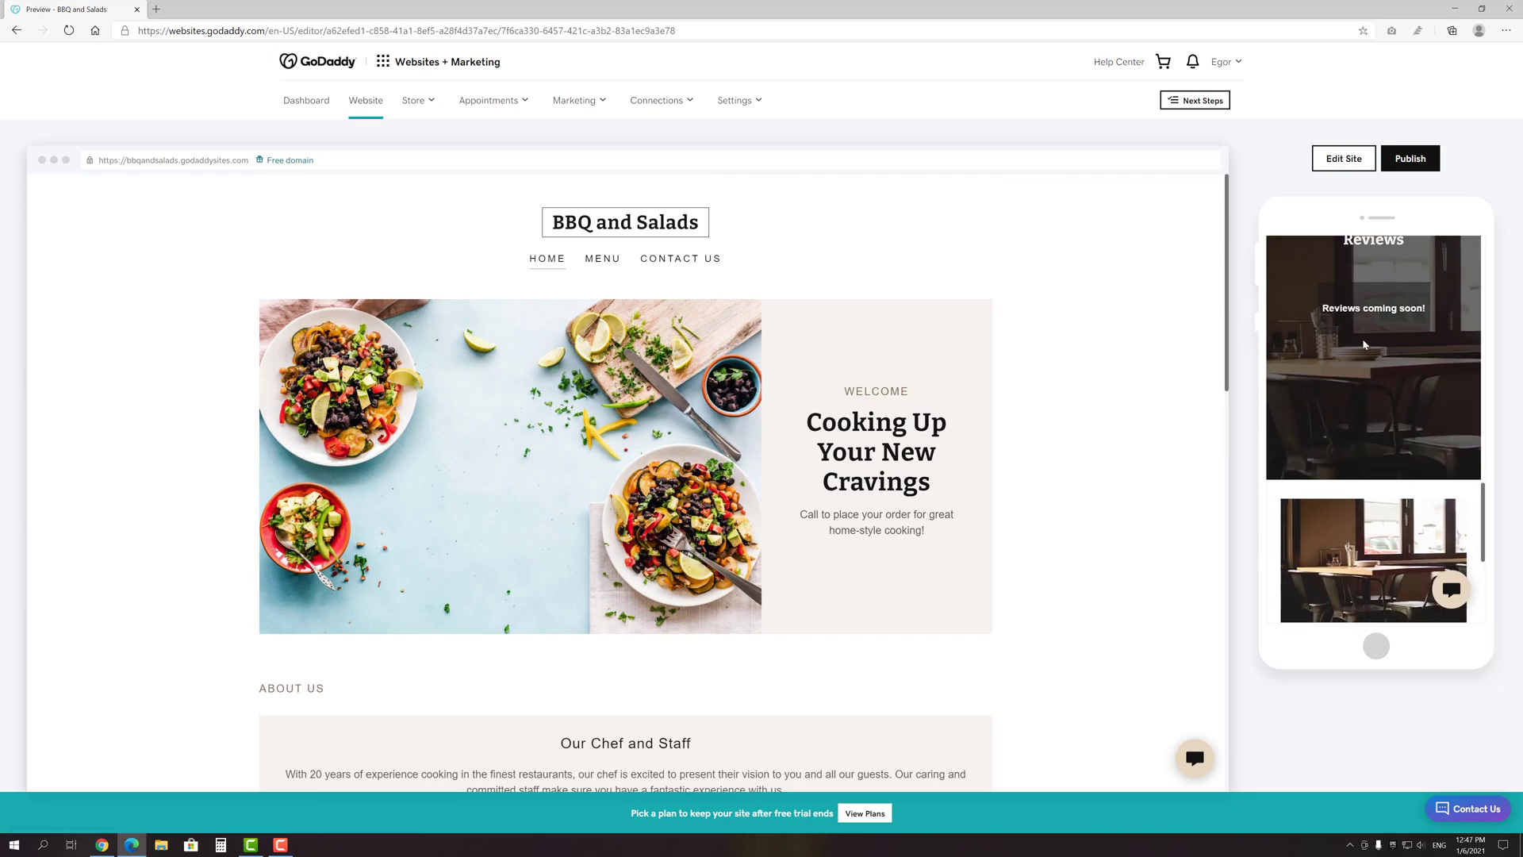
pyautogui.scroll(-2, 1364, 344)
pyautogui.scroll(8, 1364, 344)
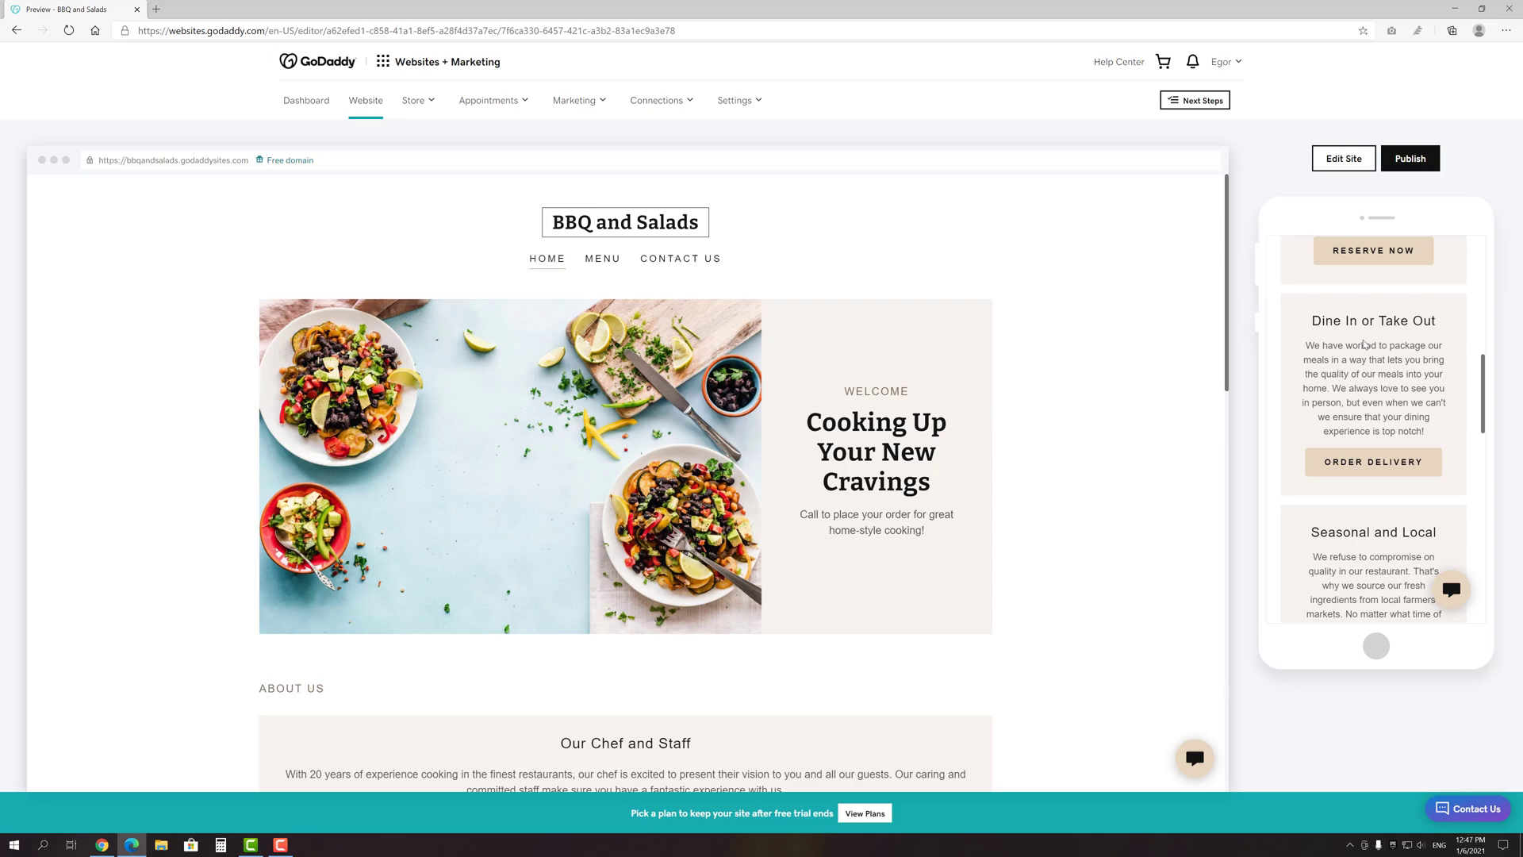
pyautogui.scroll(6, 1363, 344)
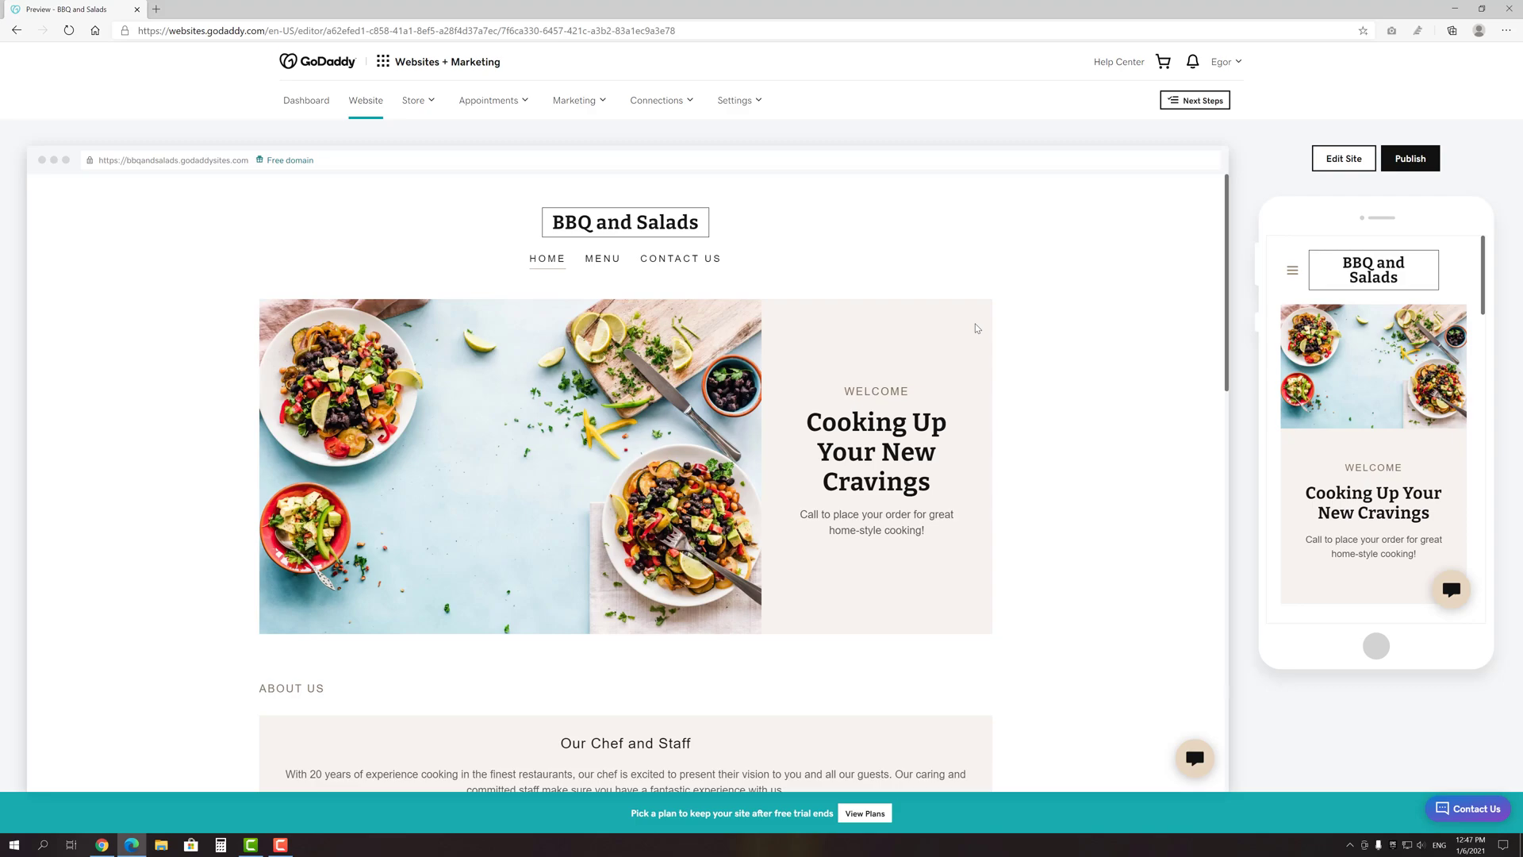
# - Go back to editing the site and scroll through the BBQ and Salads home page
pyautogui.click(1344, 157)
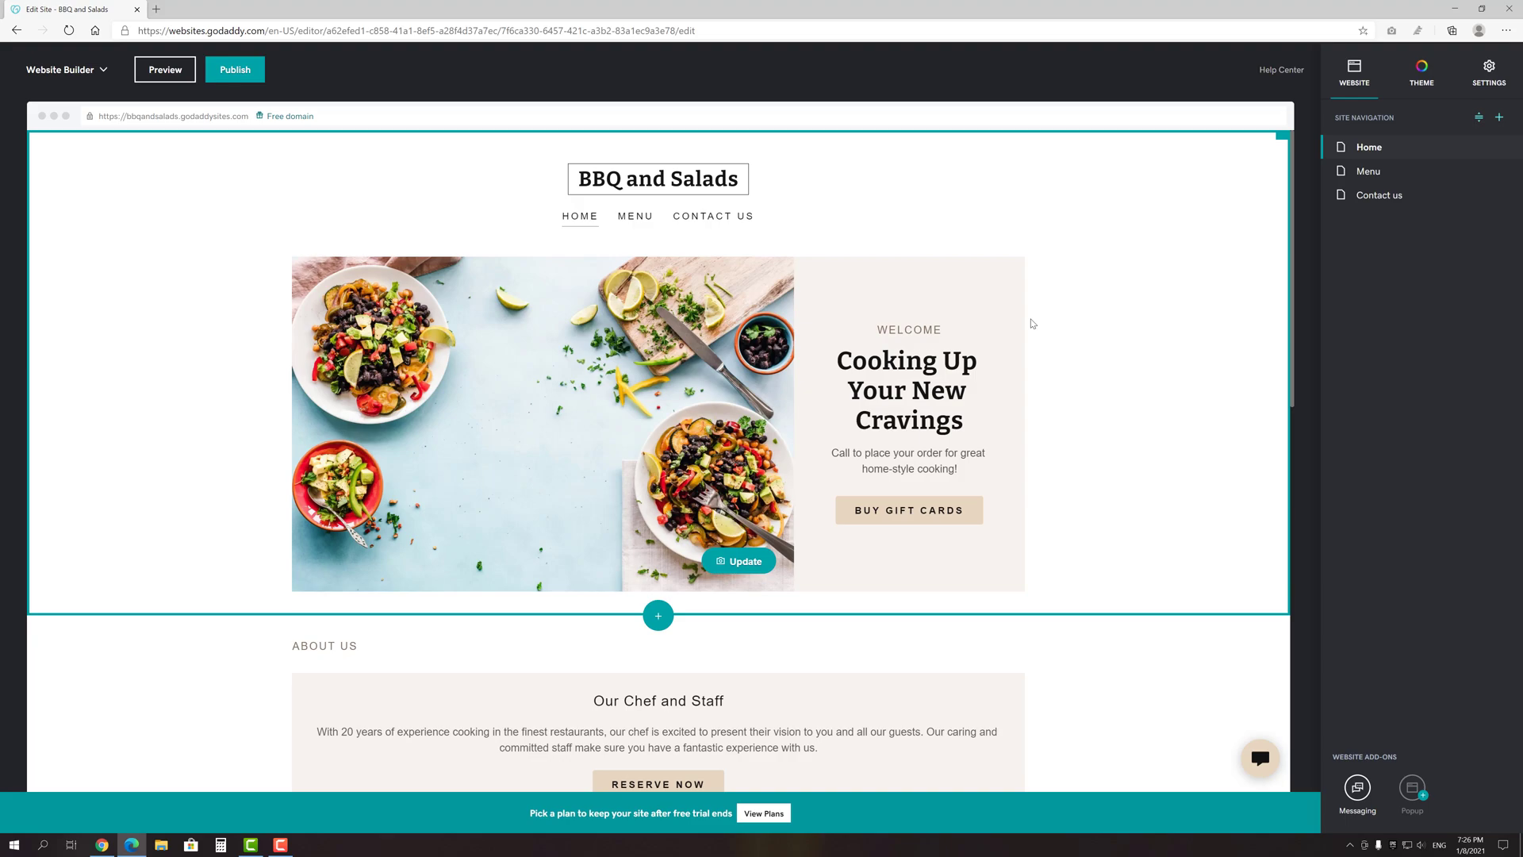
pyautogui.scroll(-3, 1033, 324)
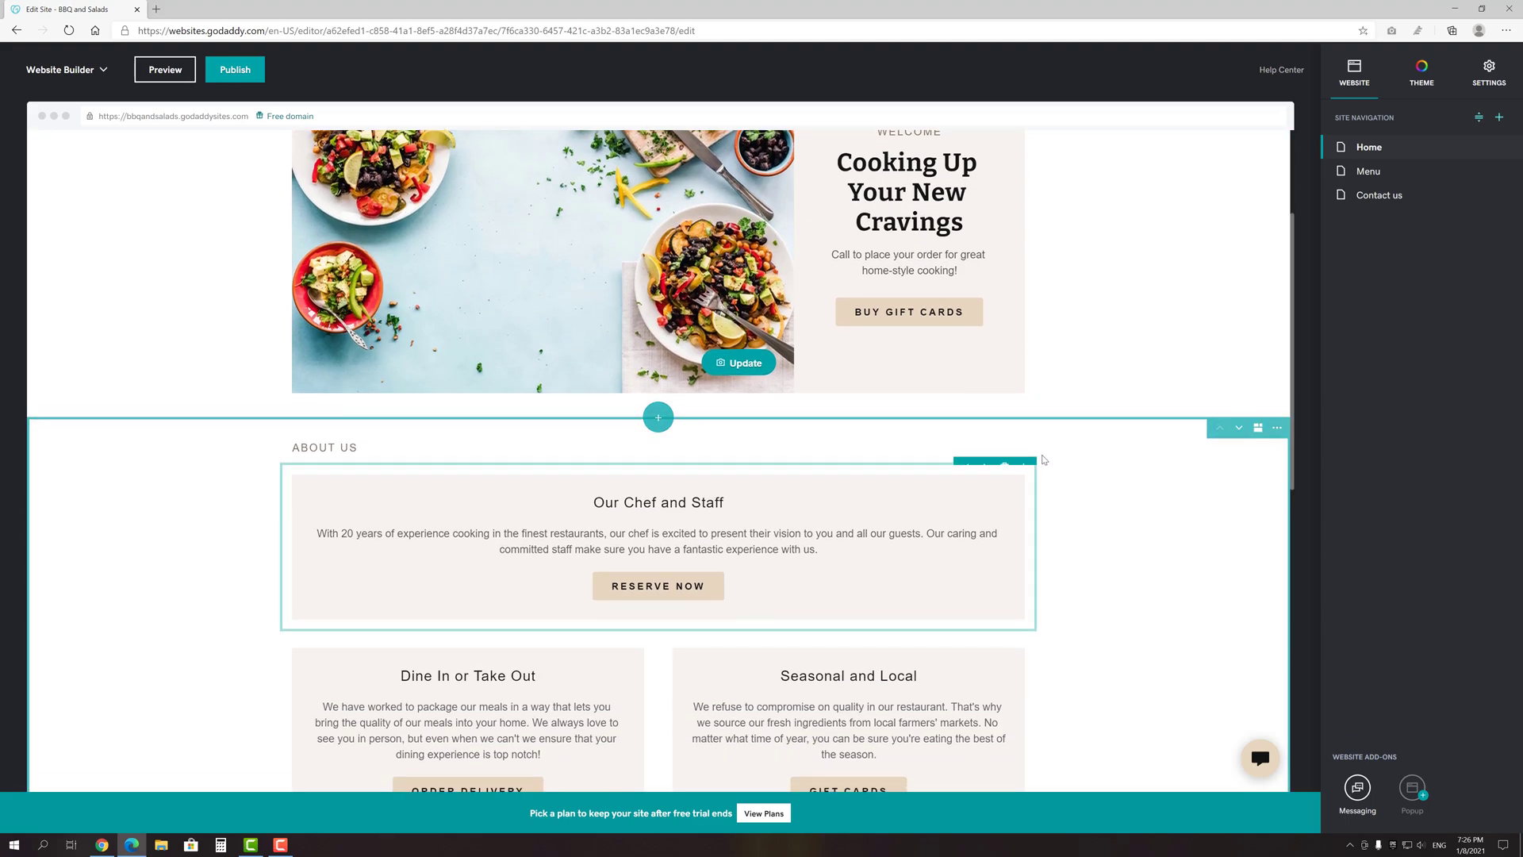
pyautogui.scroll(-4, 1039, 508)
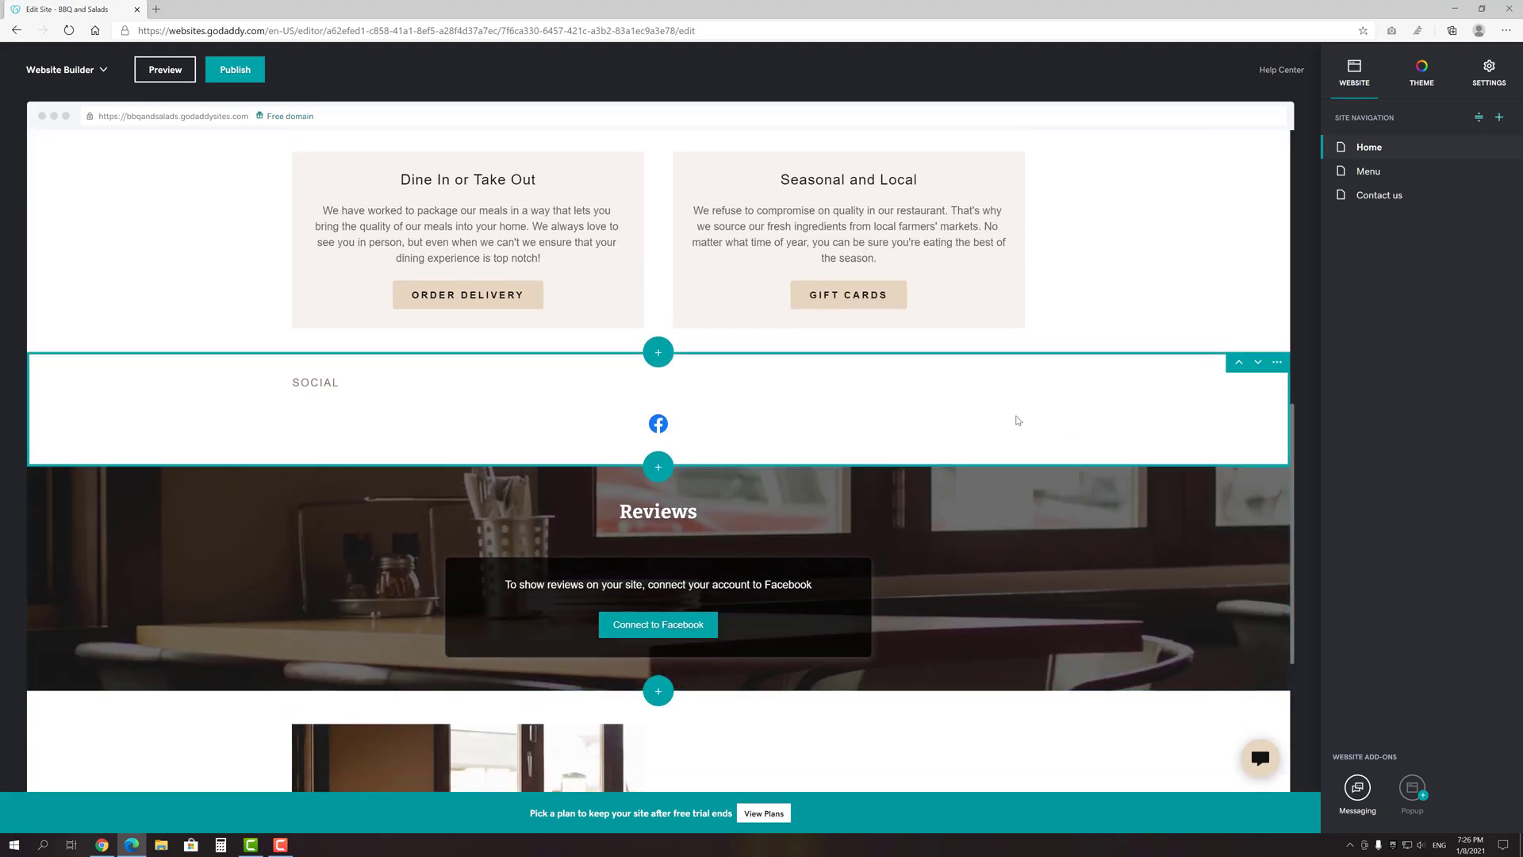
pyautogui.scroll(-3, 1014, 436)
pyautogui.scroll(10, 1009, 468)
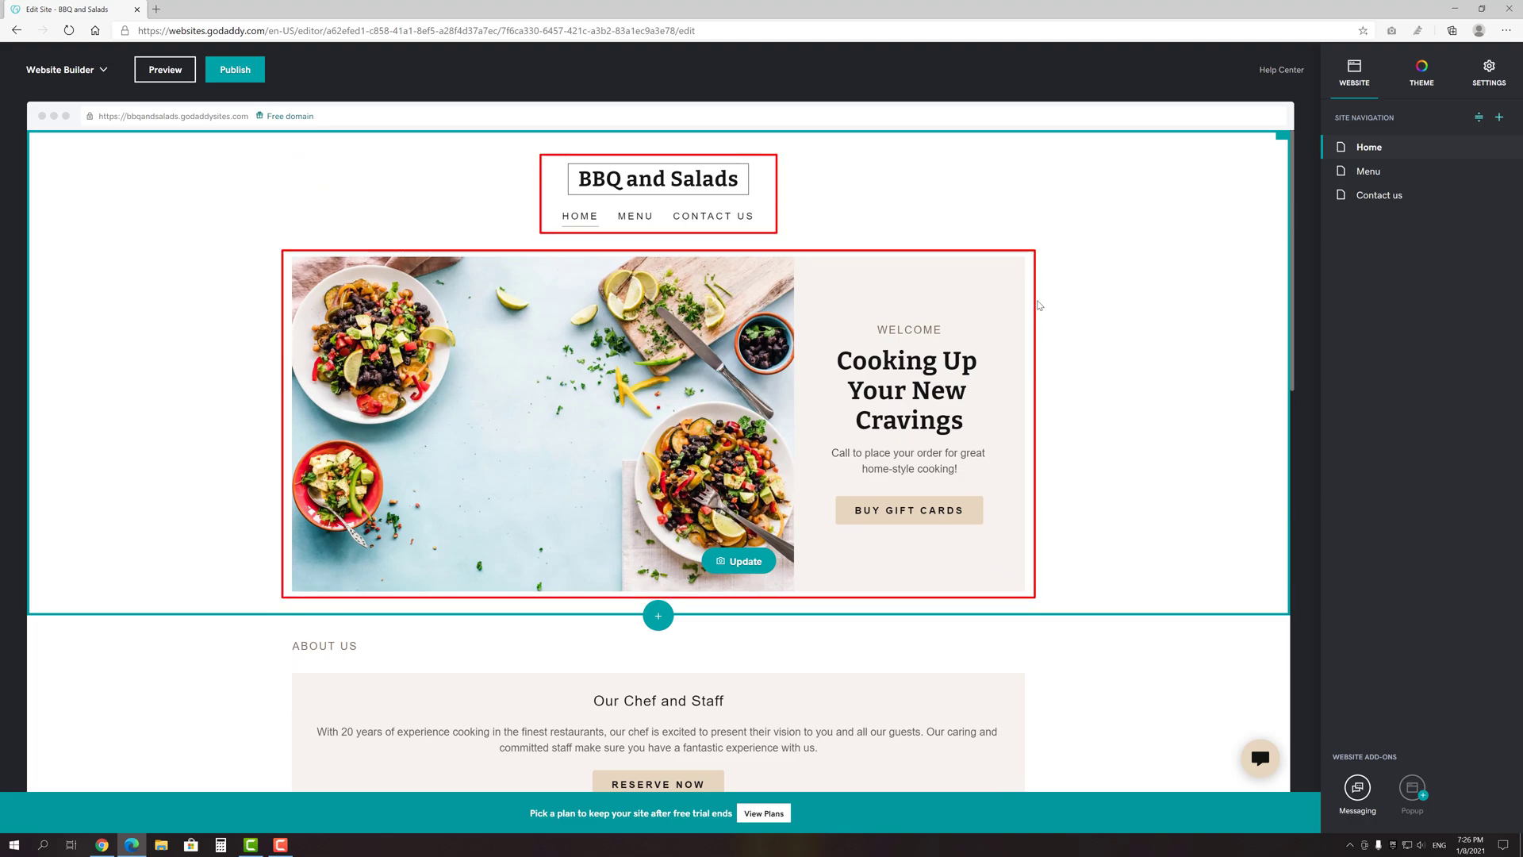
# - Replace the header's cover image with the burger stock photo, briefly trying a video cover first
pyautogui.click(1039, 305)
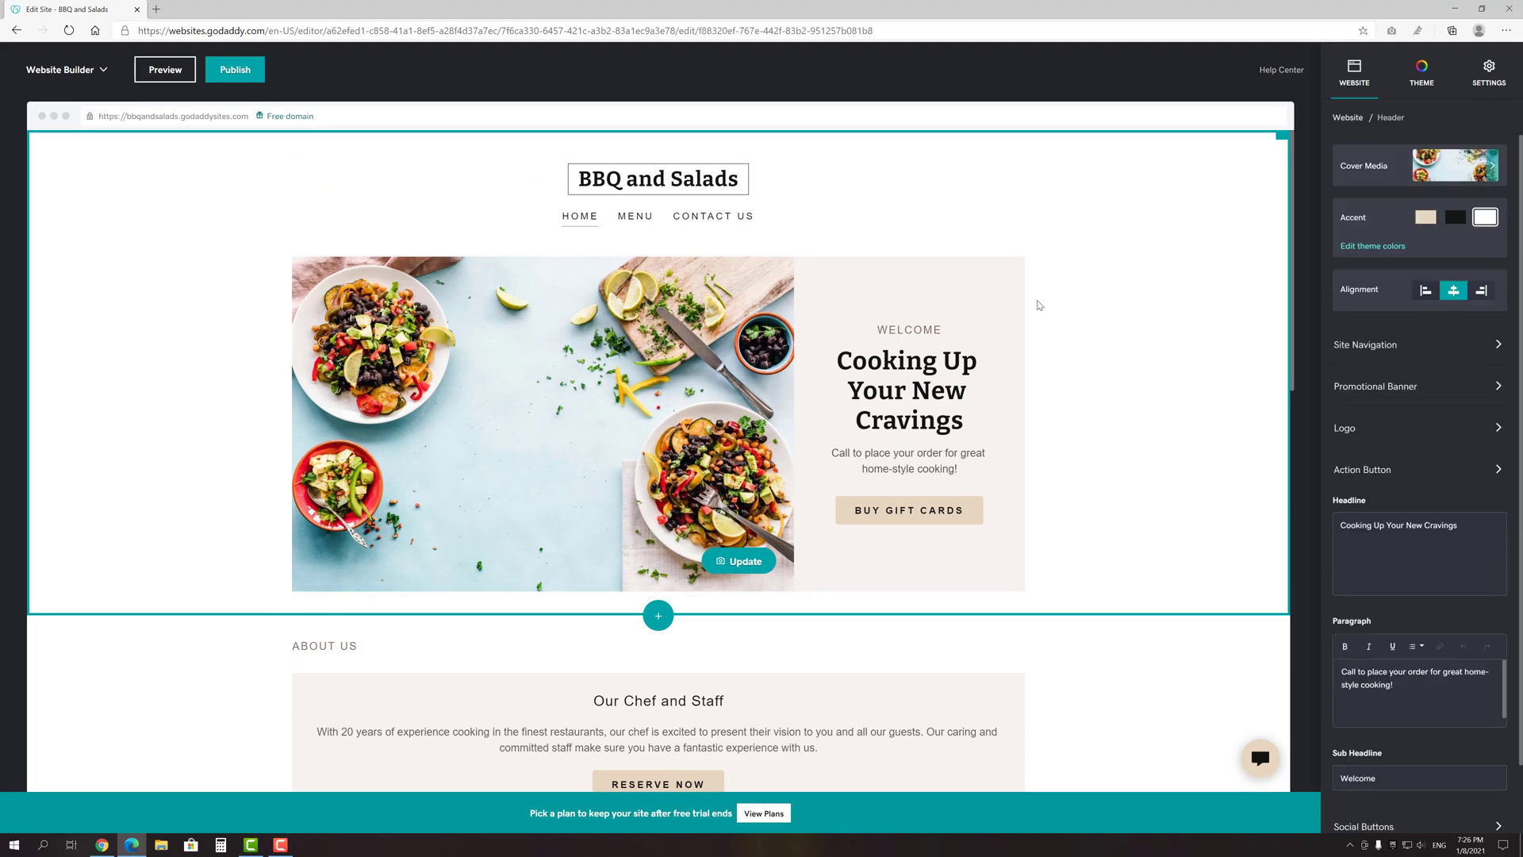
pyautogui.click(1426, 168)
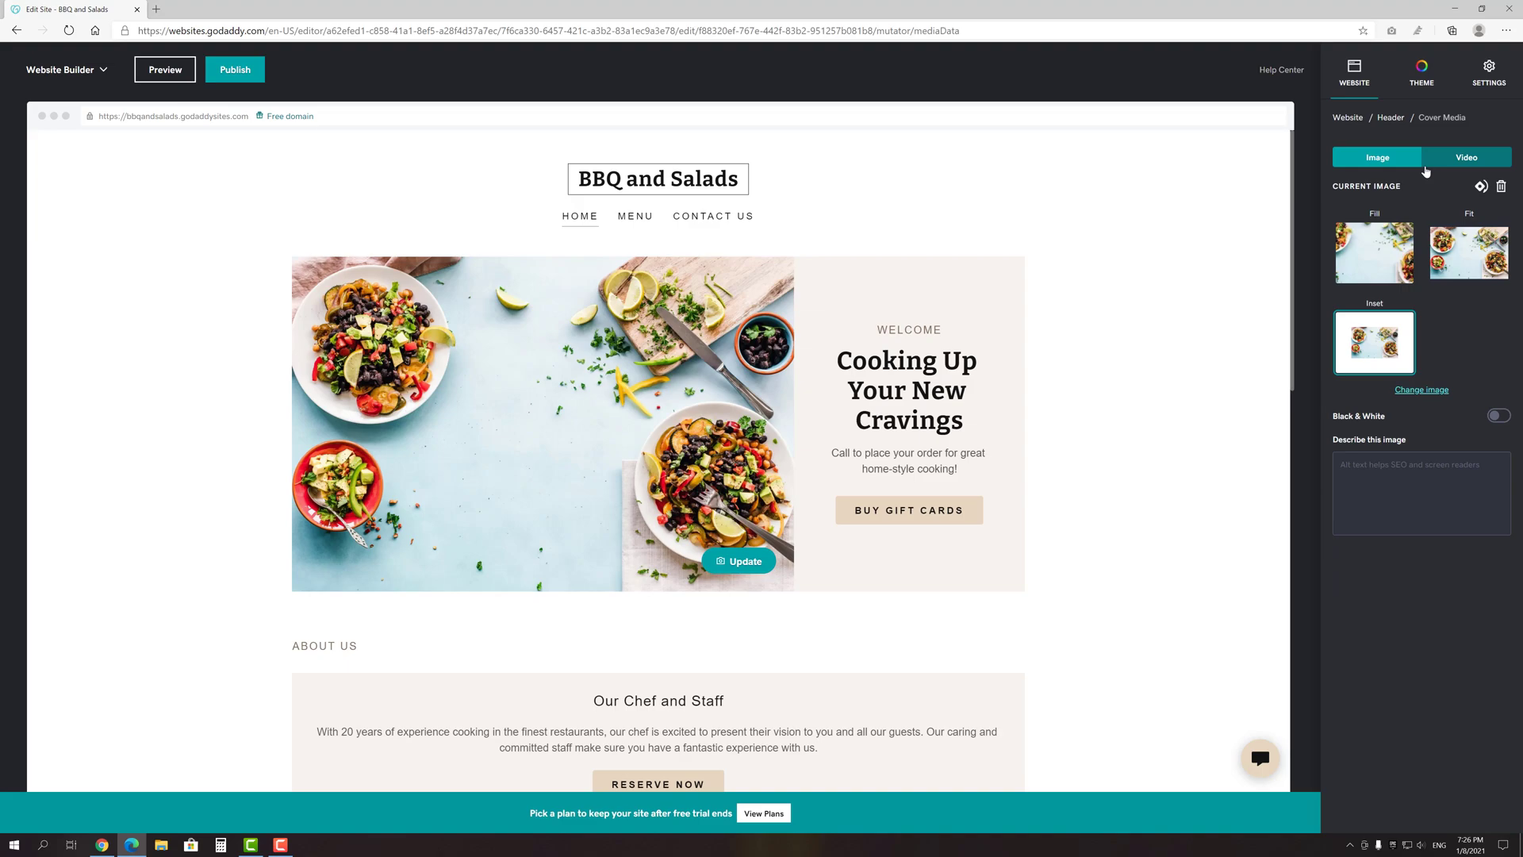
pyautogui.click(1417, 395)
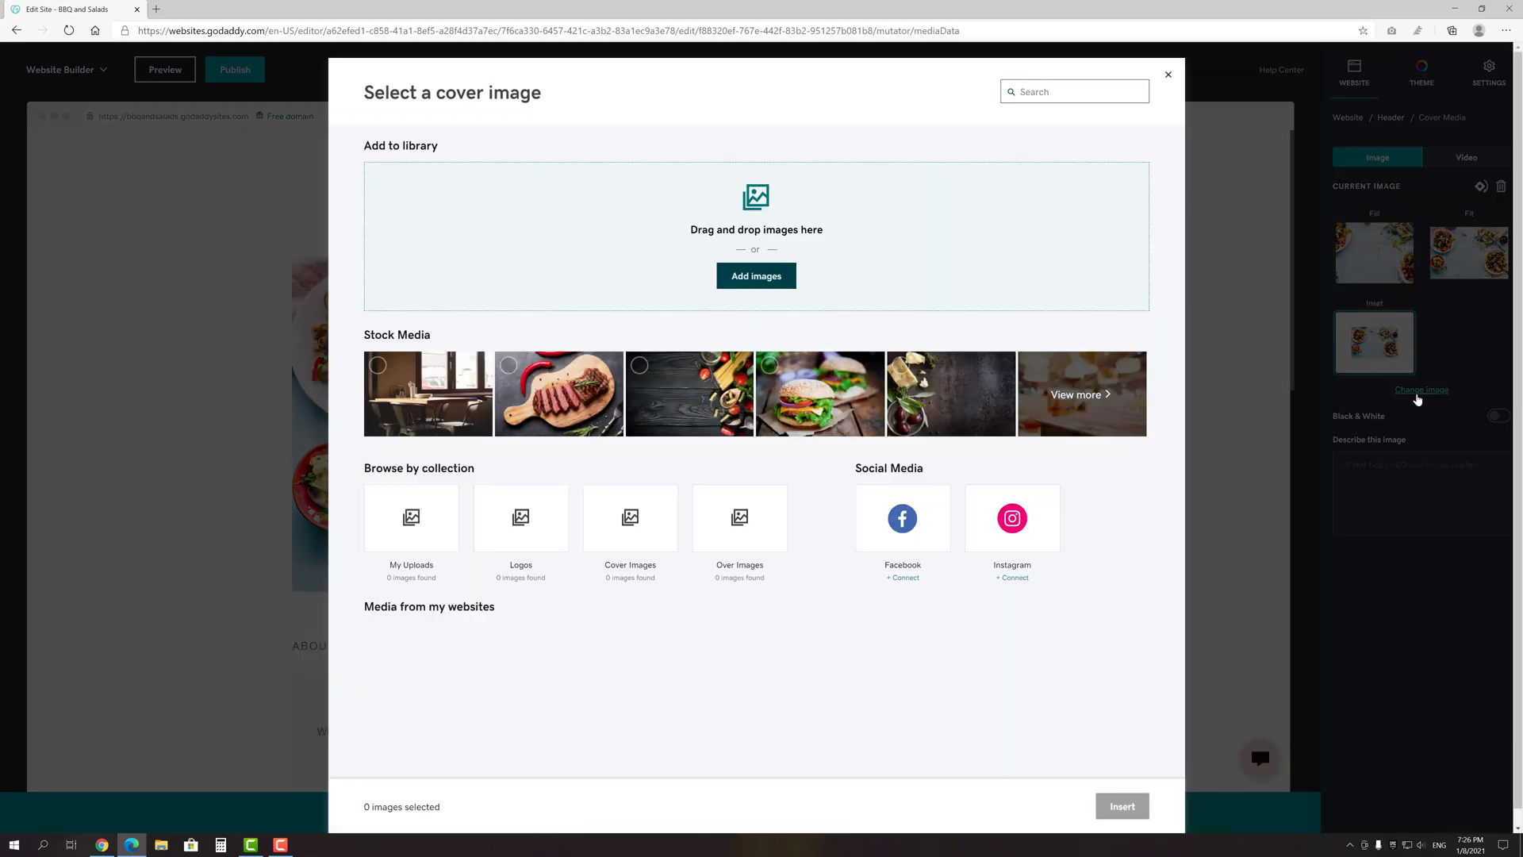
pyautogui.click(861, 413)
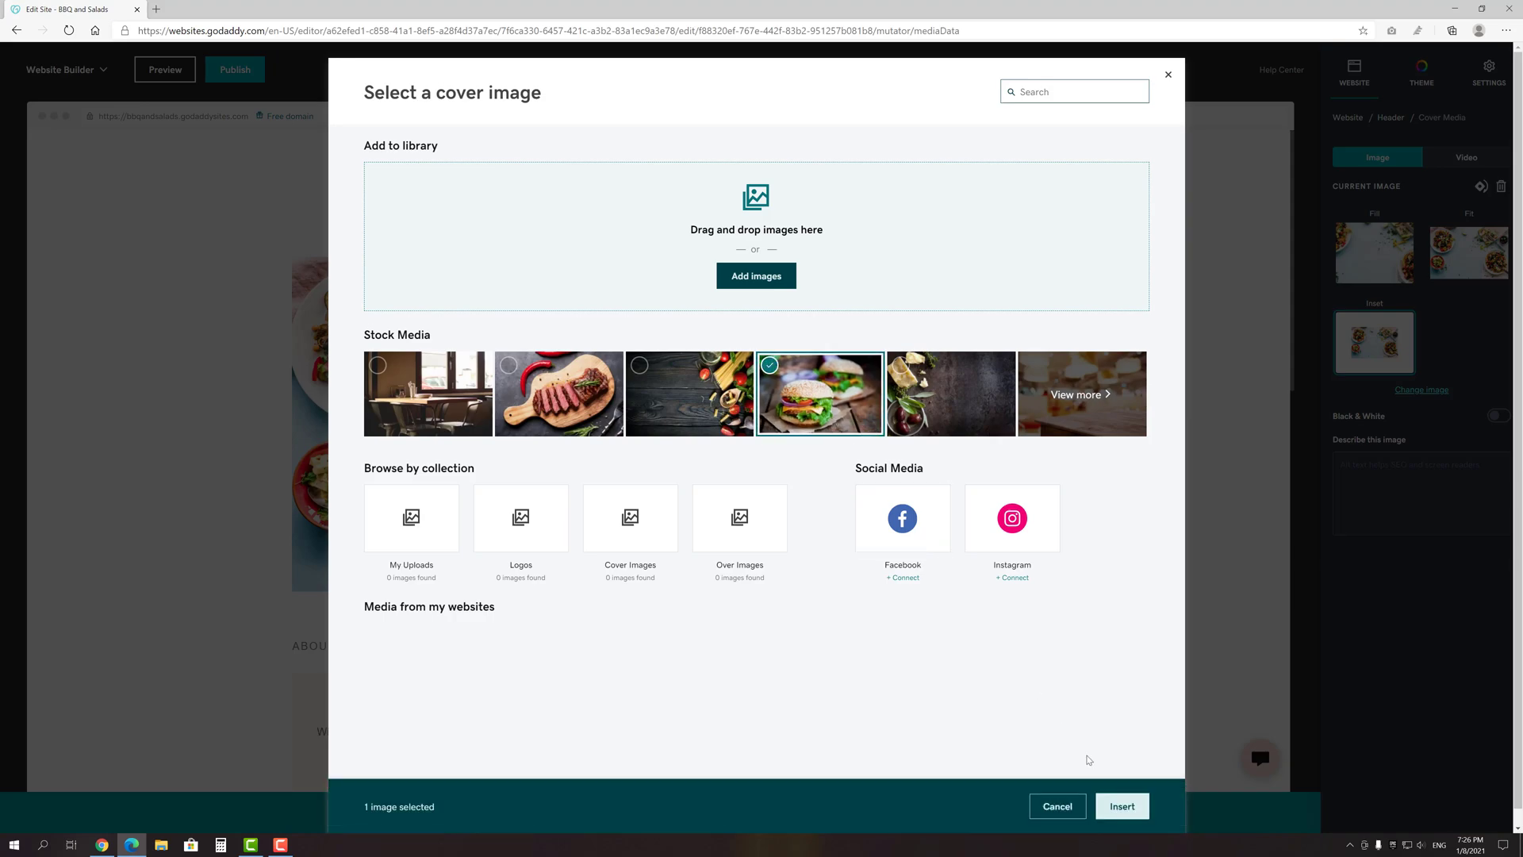
pyautogui.click(1123, 806)
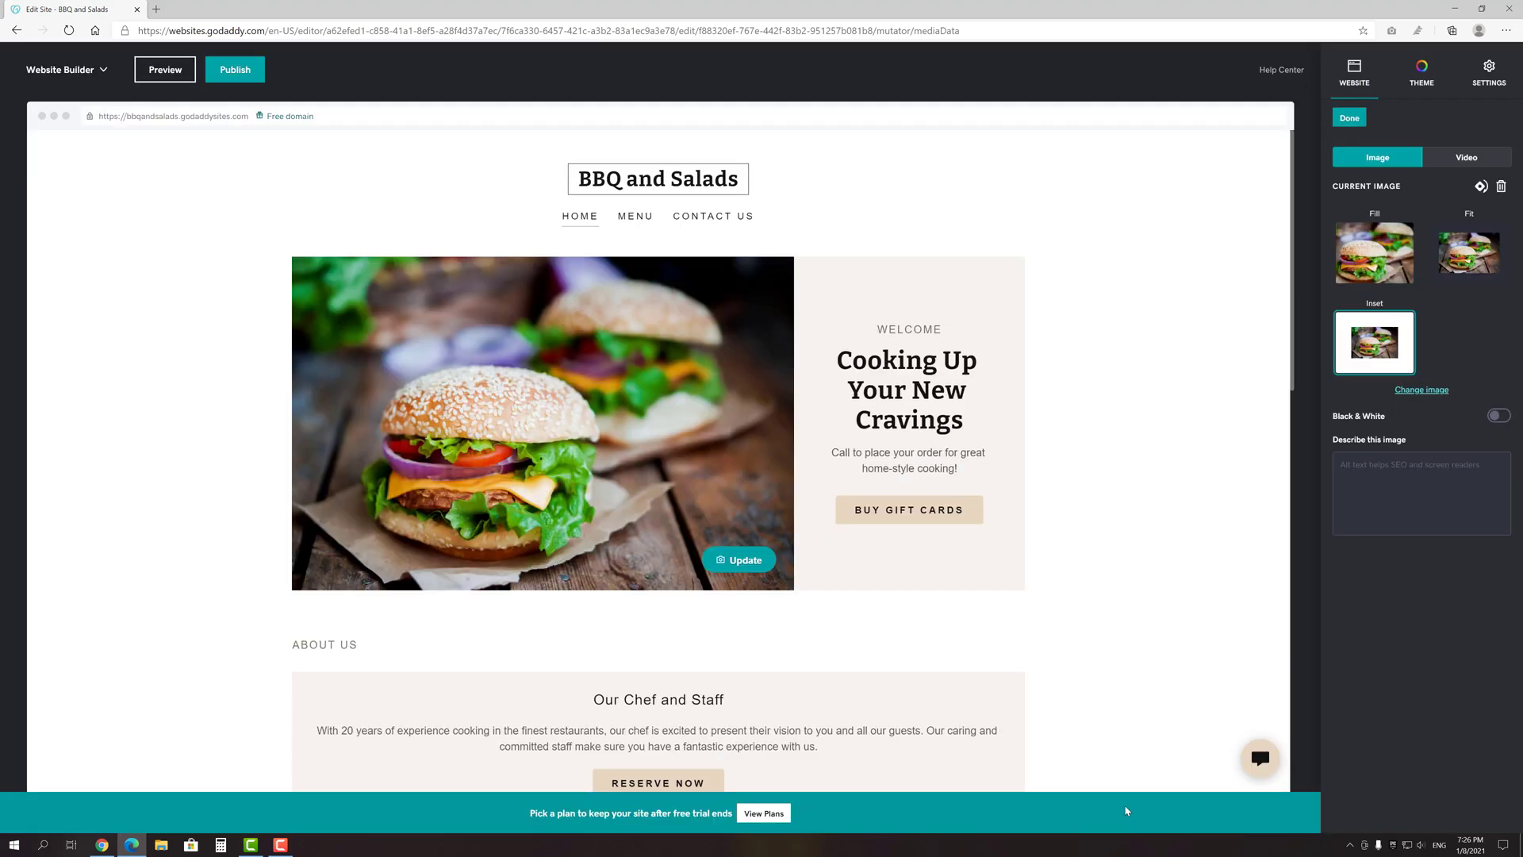
pyautogui.click(1452, 161)
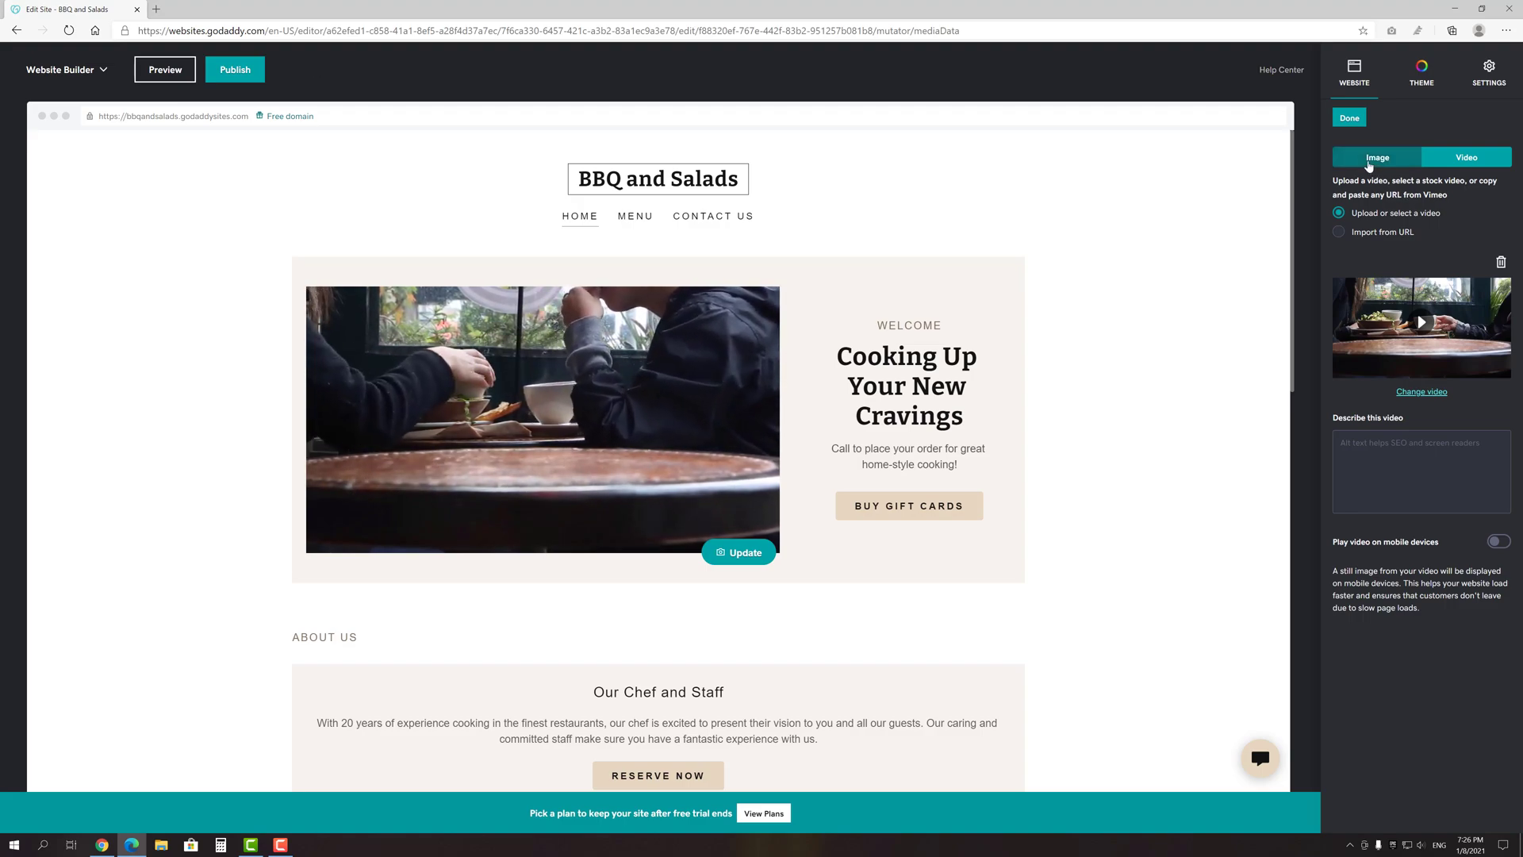
pyautogui.click(1367, 159)
pyautogui.click(1355, 122)
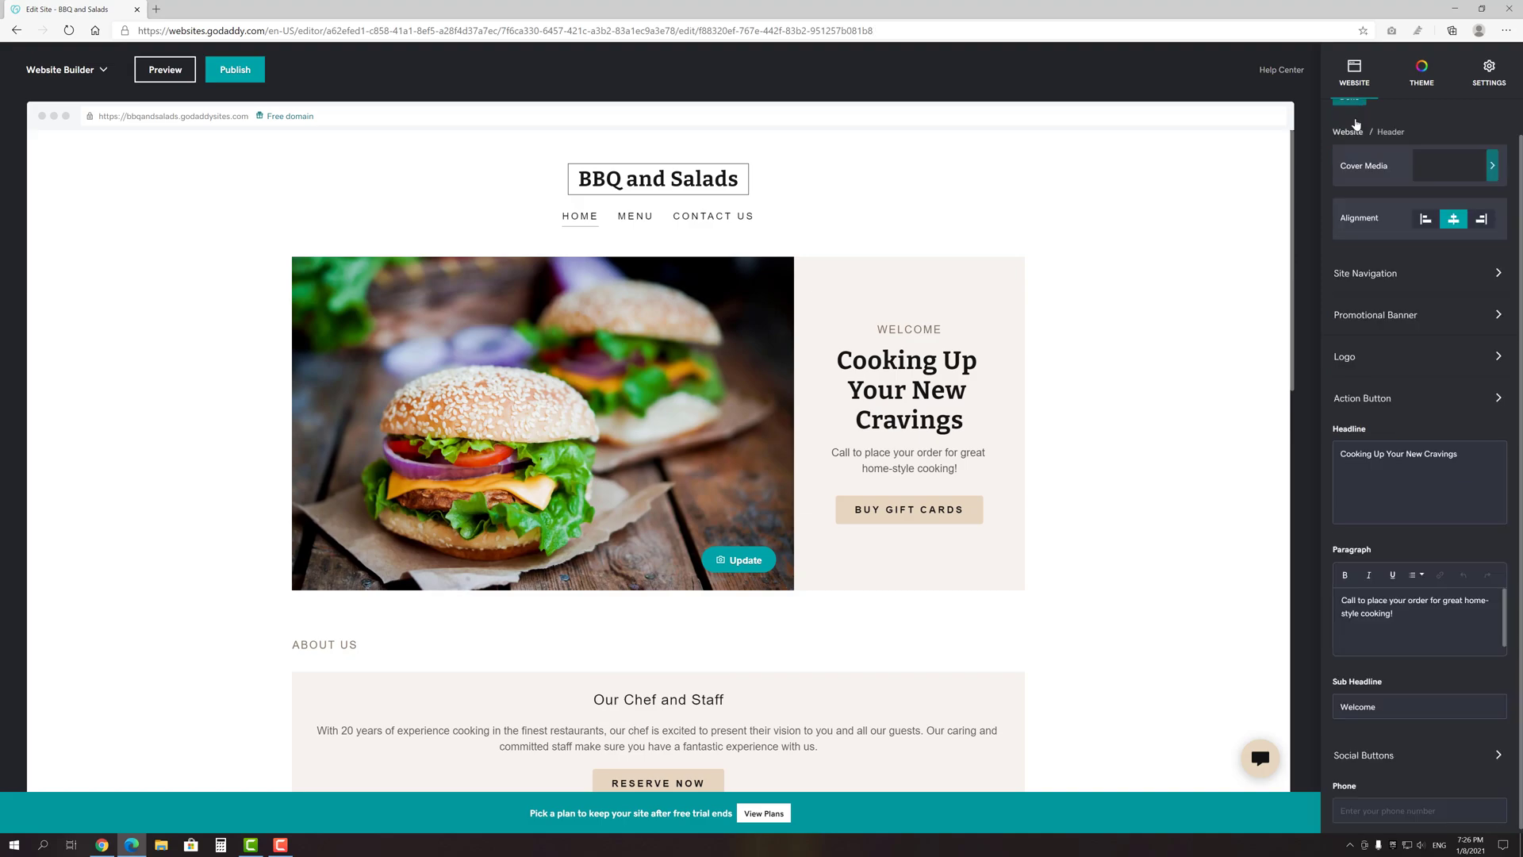
pyautogui.click(1456, 216)
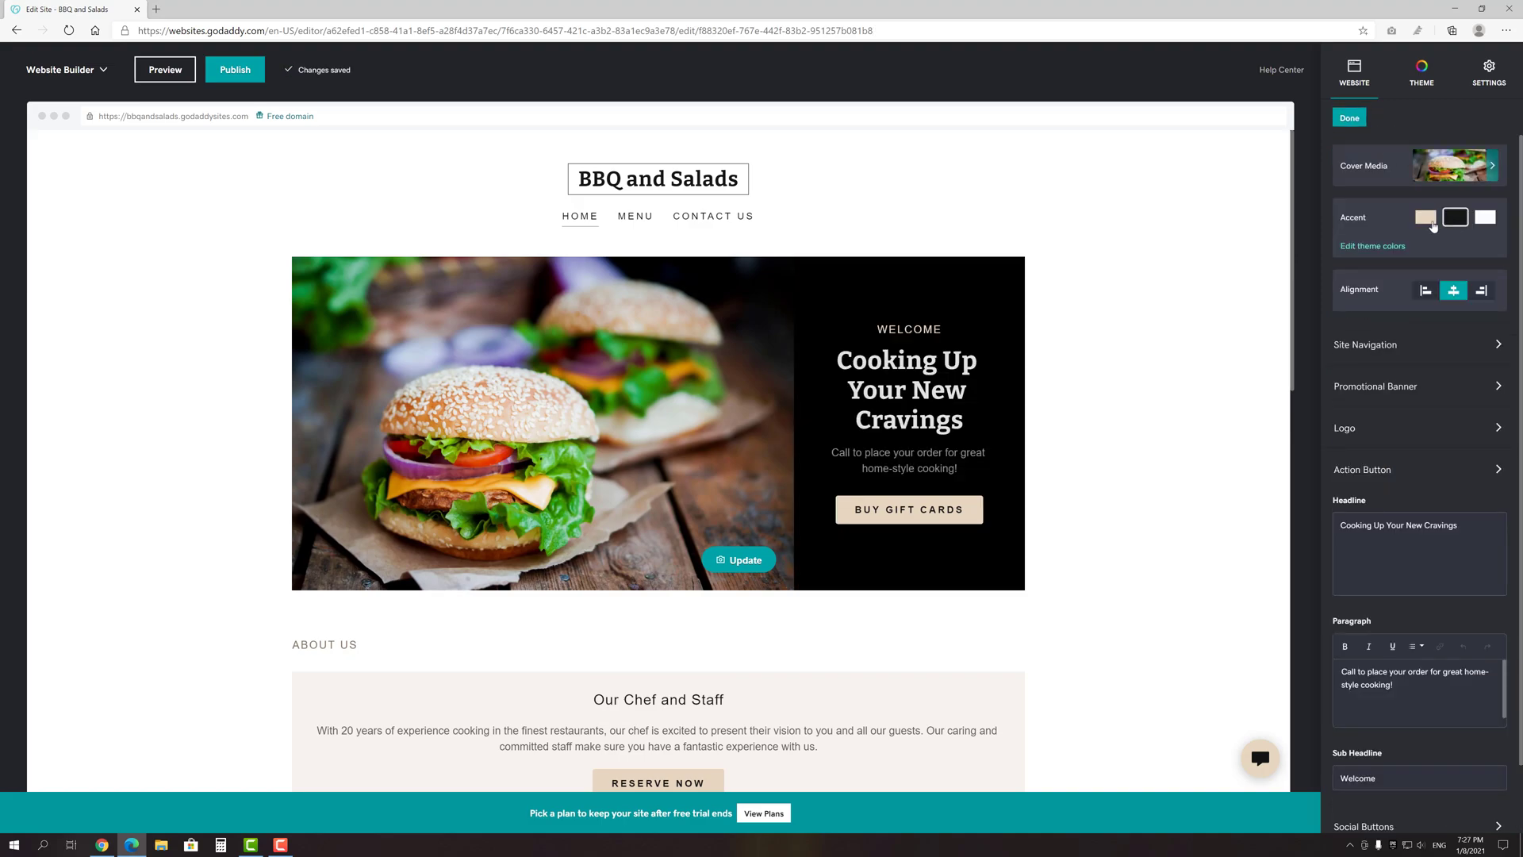
pyautogui.click(1426, 220)
pyautogui.click(1487, 219)
pyautogui.click(1489, 221)
pyautogui.click(1426, 290)
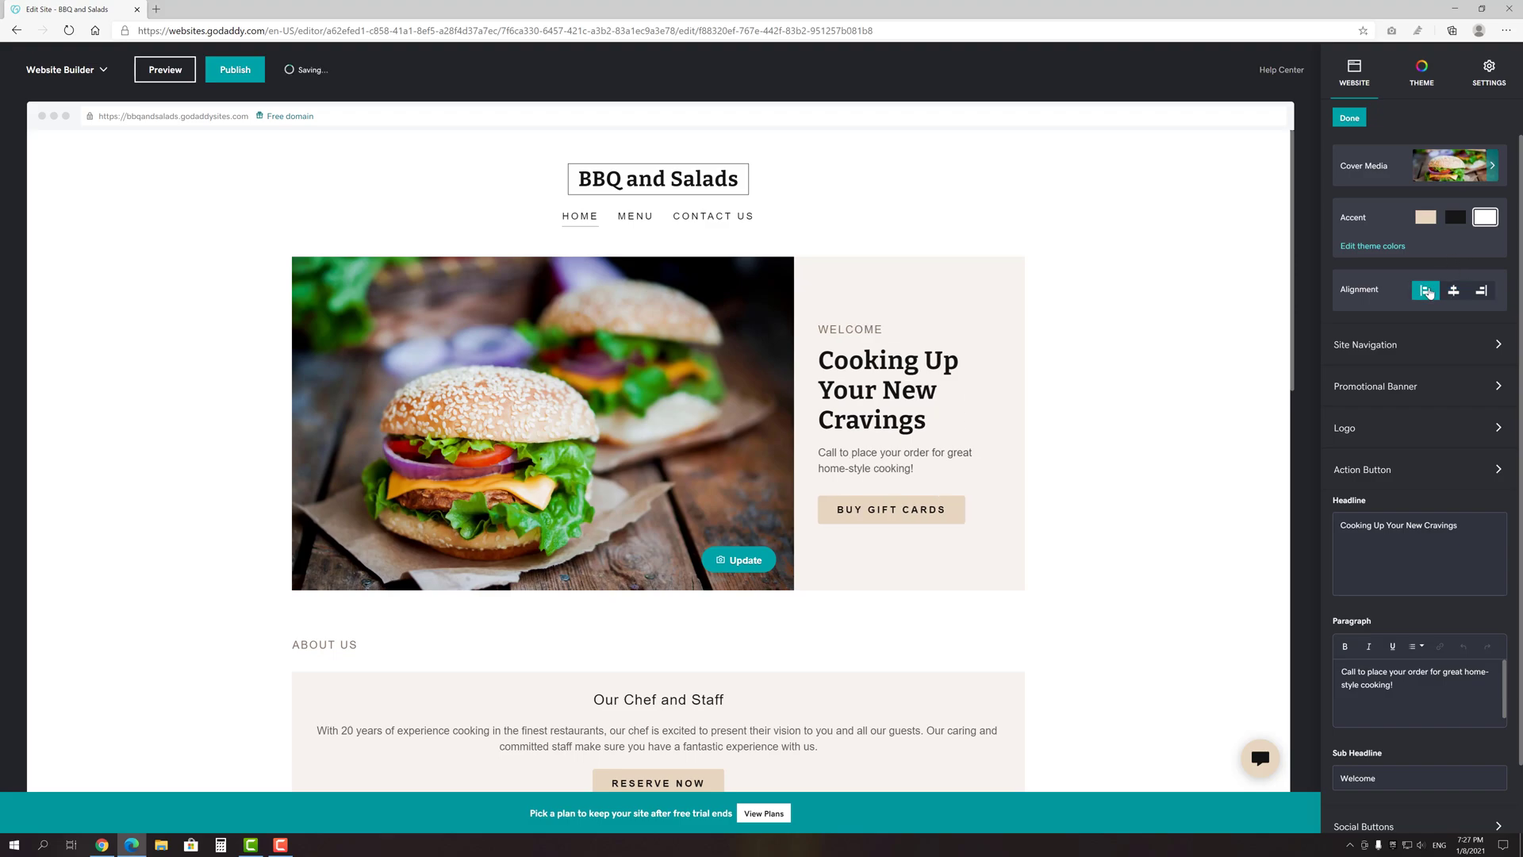
pyautogui.click(1453, 290)
pyautogui.click(1480, 290)
pyautogui.click(1455, 291)
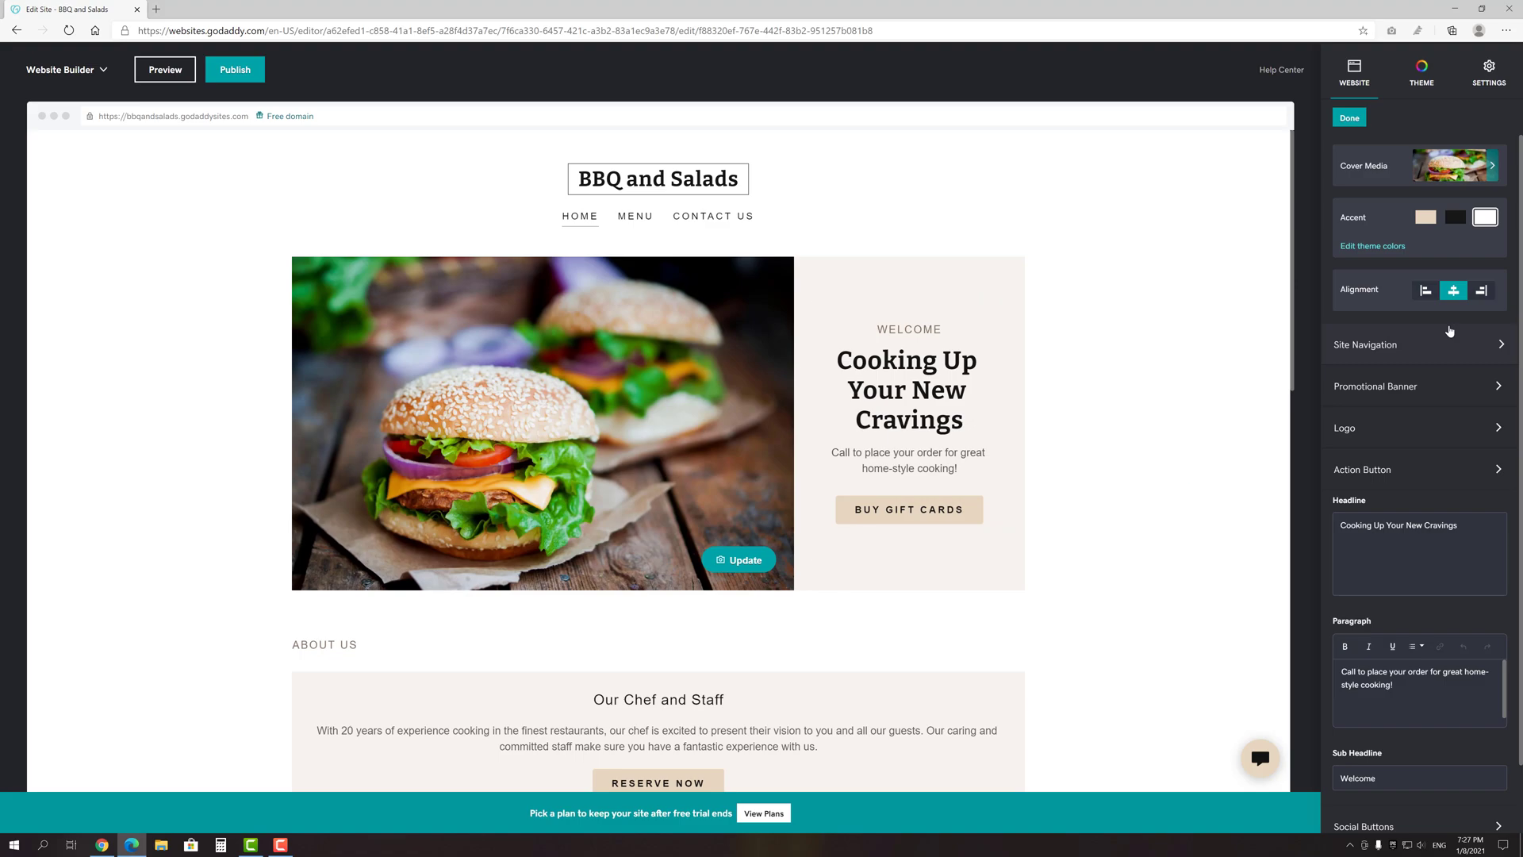
# - Change the hero headline to 'BBQ and Salads' and the paragraph to 'The best restaurant in the world!'
pyautogui.tripleClick(1369, 550)
pyautogui.write('BB')
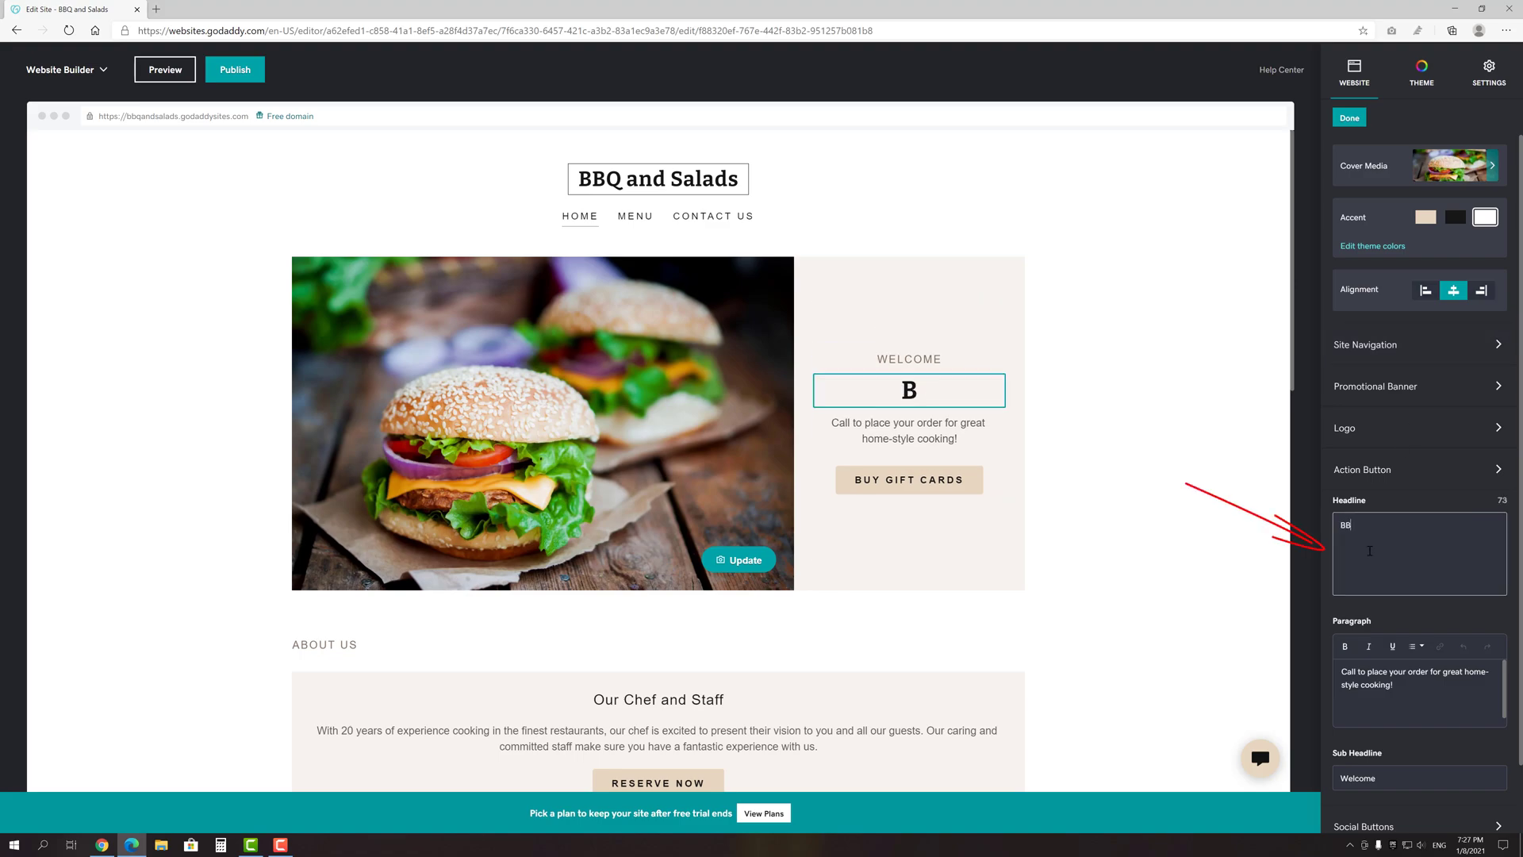
pyautogui.write('Q and Salads')
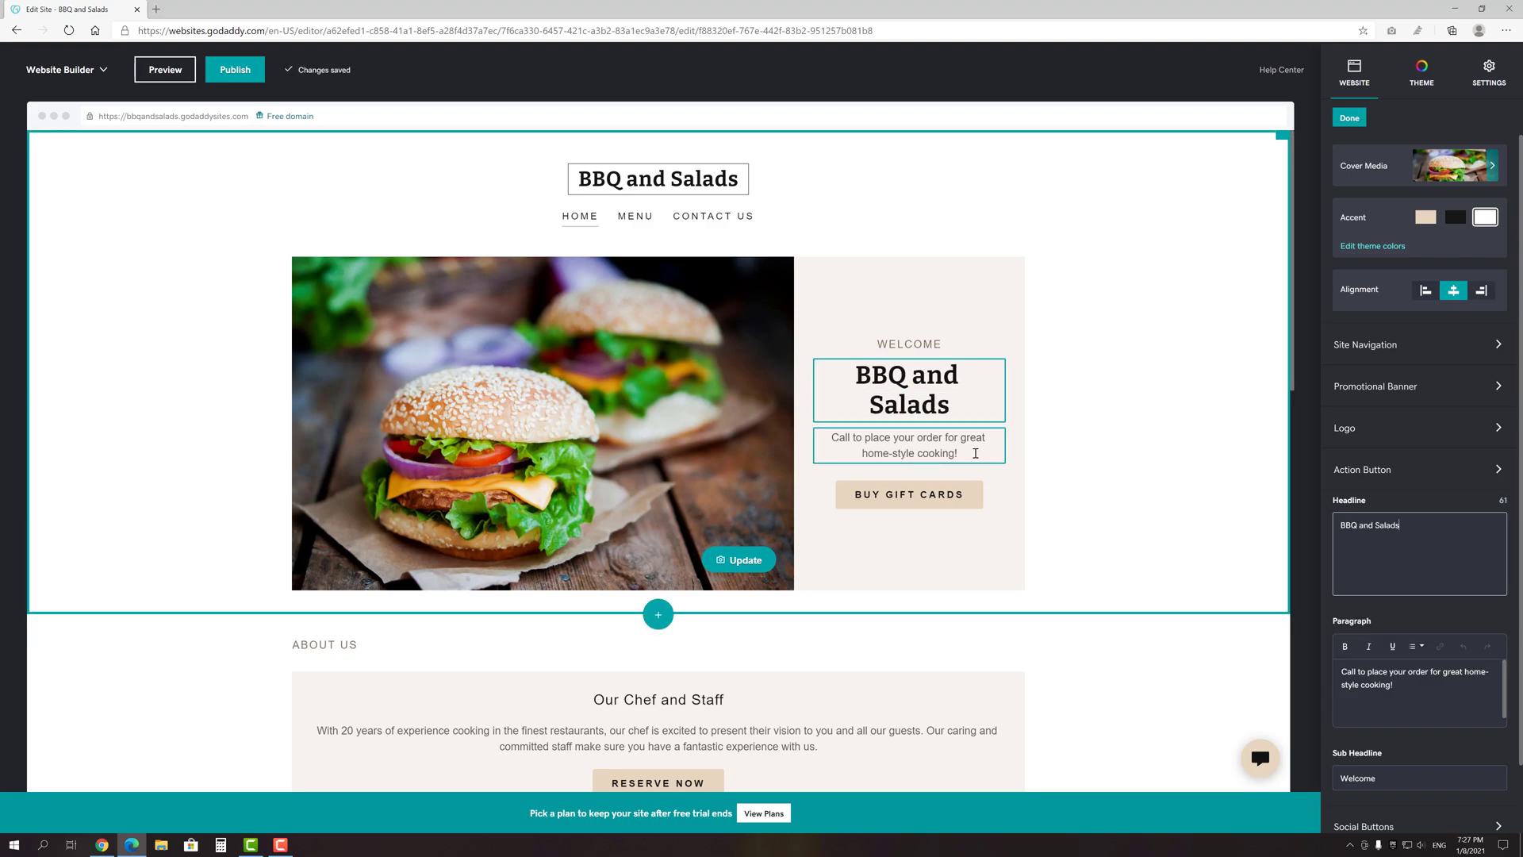
pyautogui.moveTo(977, 453); pyautogui.dragTo(835, 435)
pyautogui.write('The best restaurant in the ow')
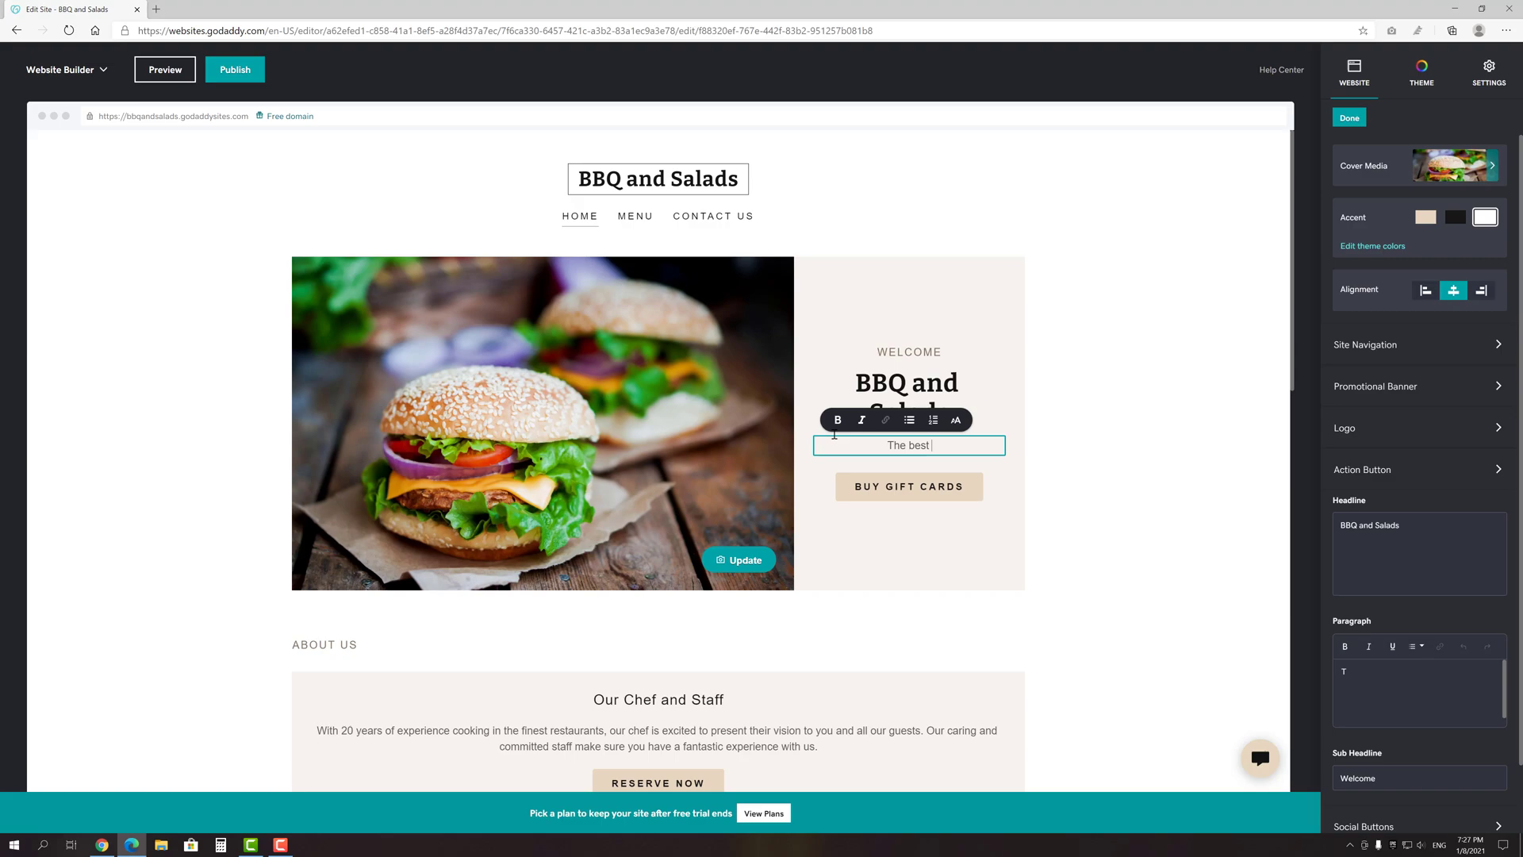
pyautogui.press('BackSpace')
pyautogui.press('BackSpace')
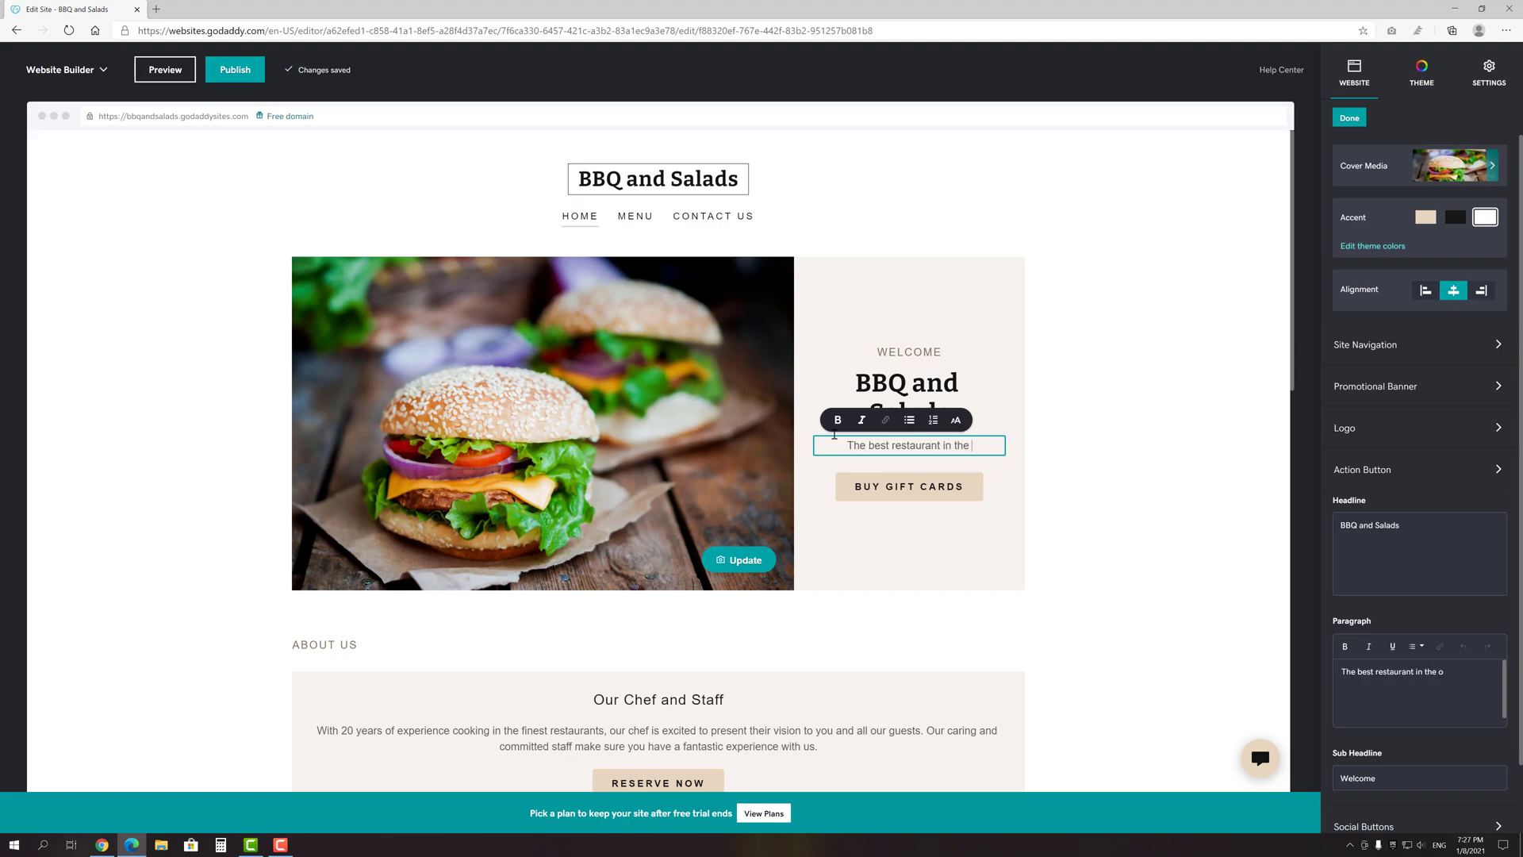
pyautogui.write('world!')
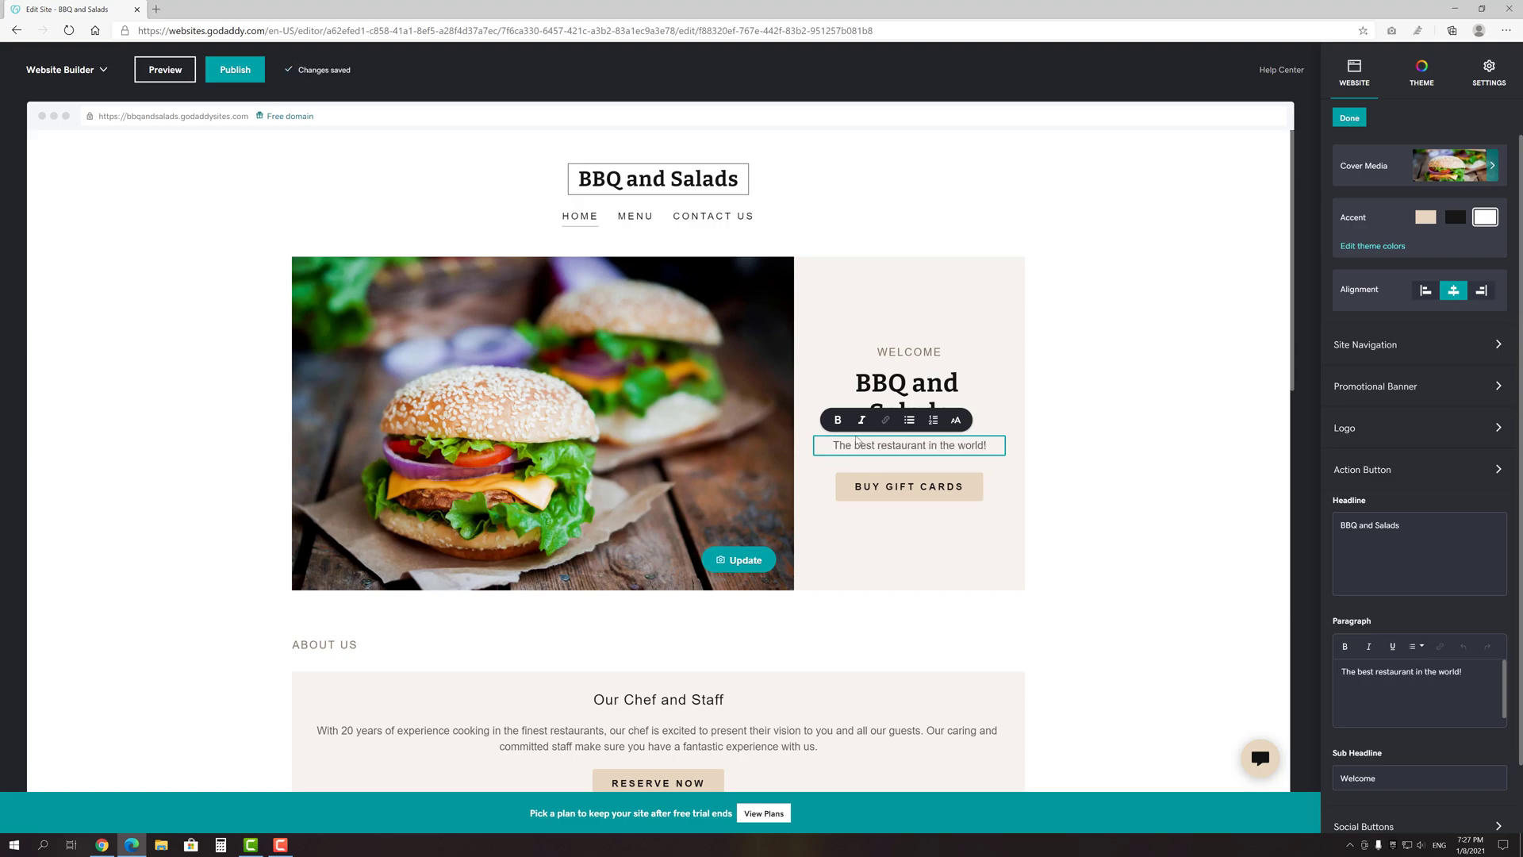
pyautogui.click(1050, 455)
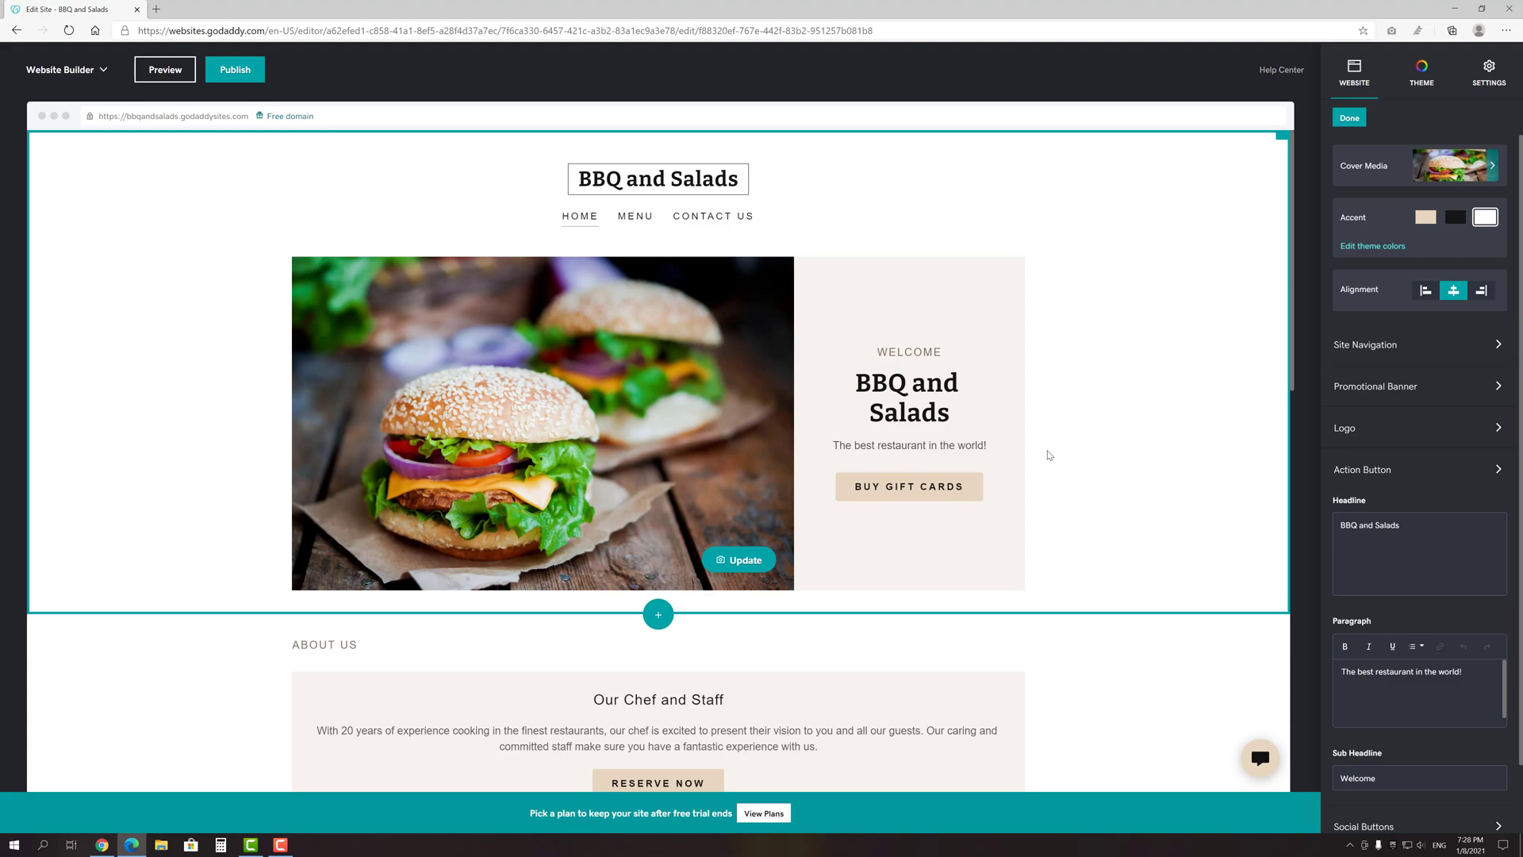
# - Turn on the promotional banner, trying Winter then Spring decorations with animation
pyautogui.click(1401, 387)
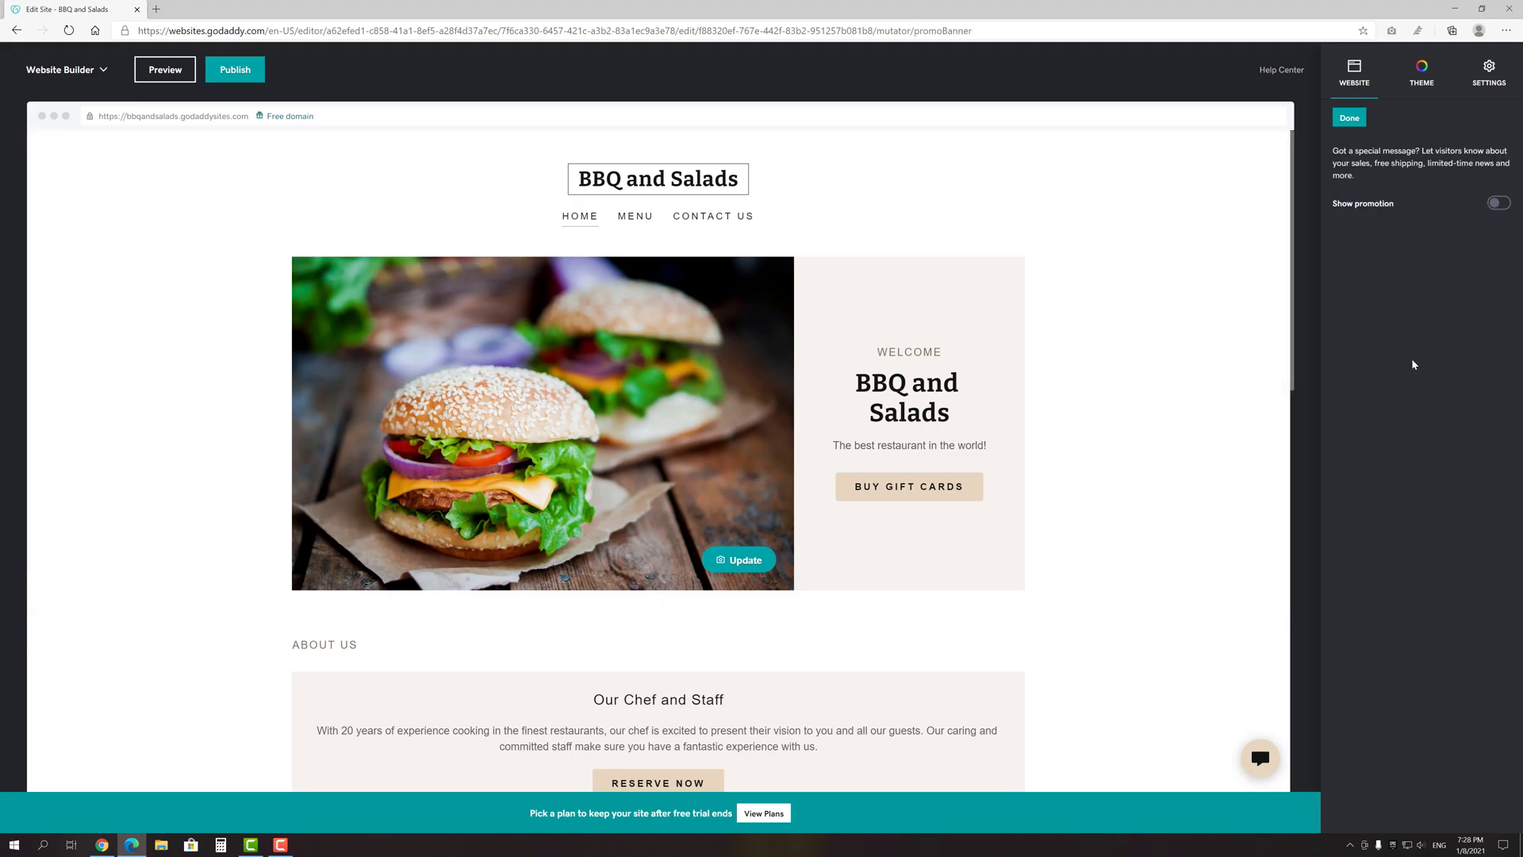
pyautogui.click(1498, 204)
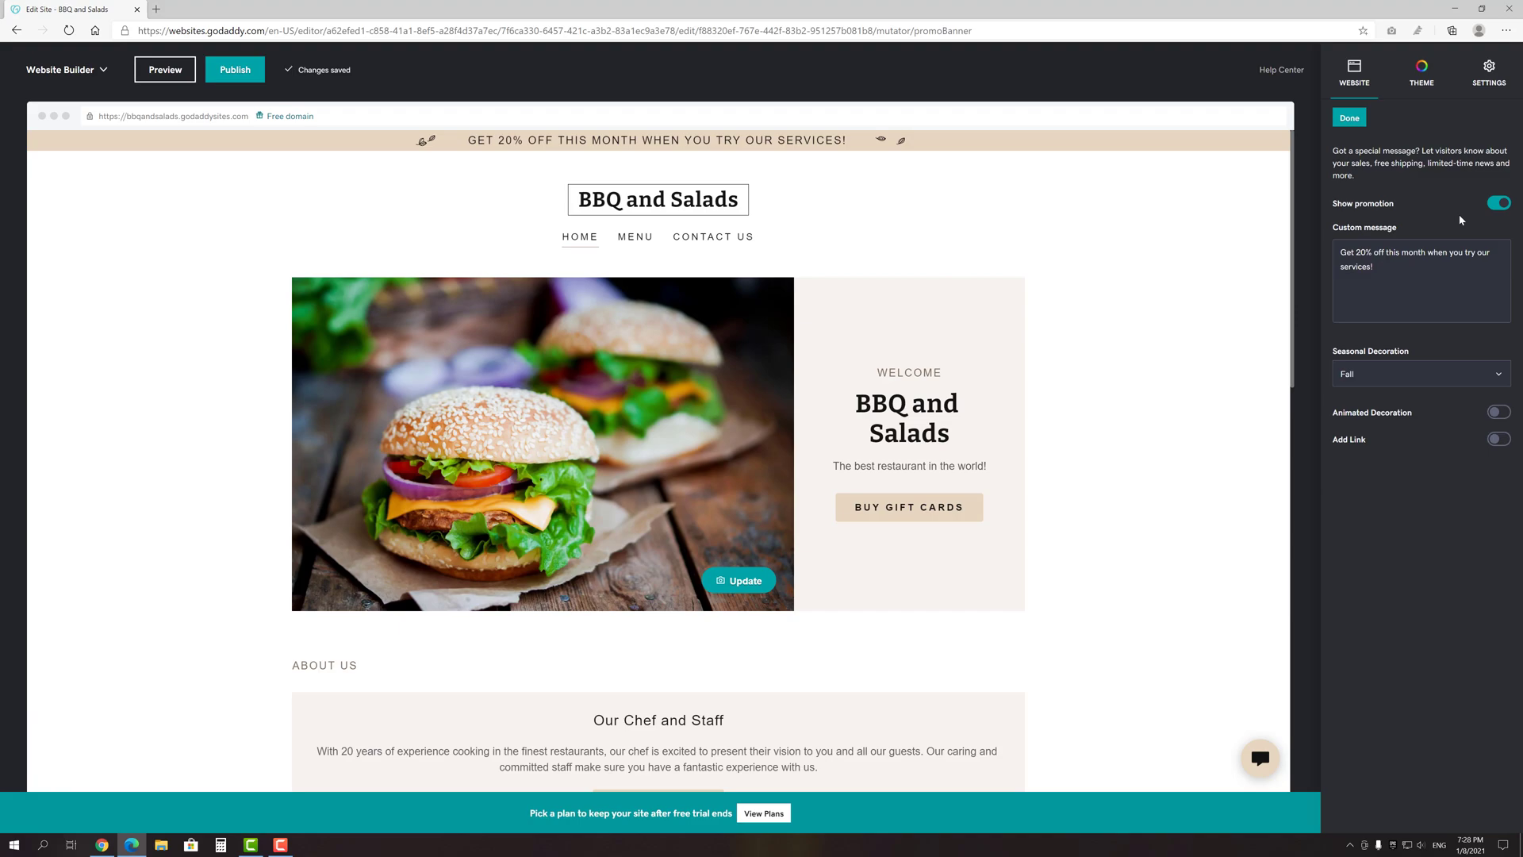
pyautogui.click(1397, 377)
pyautogui.click(1356, 504)
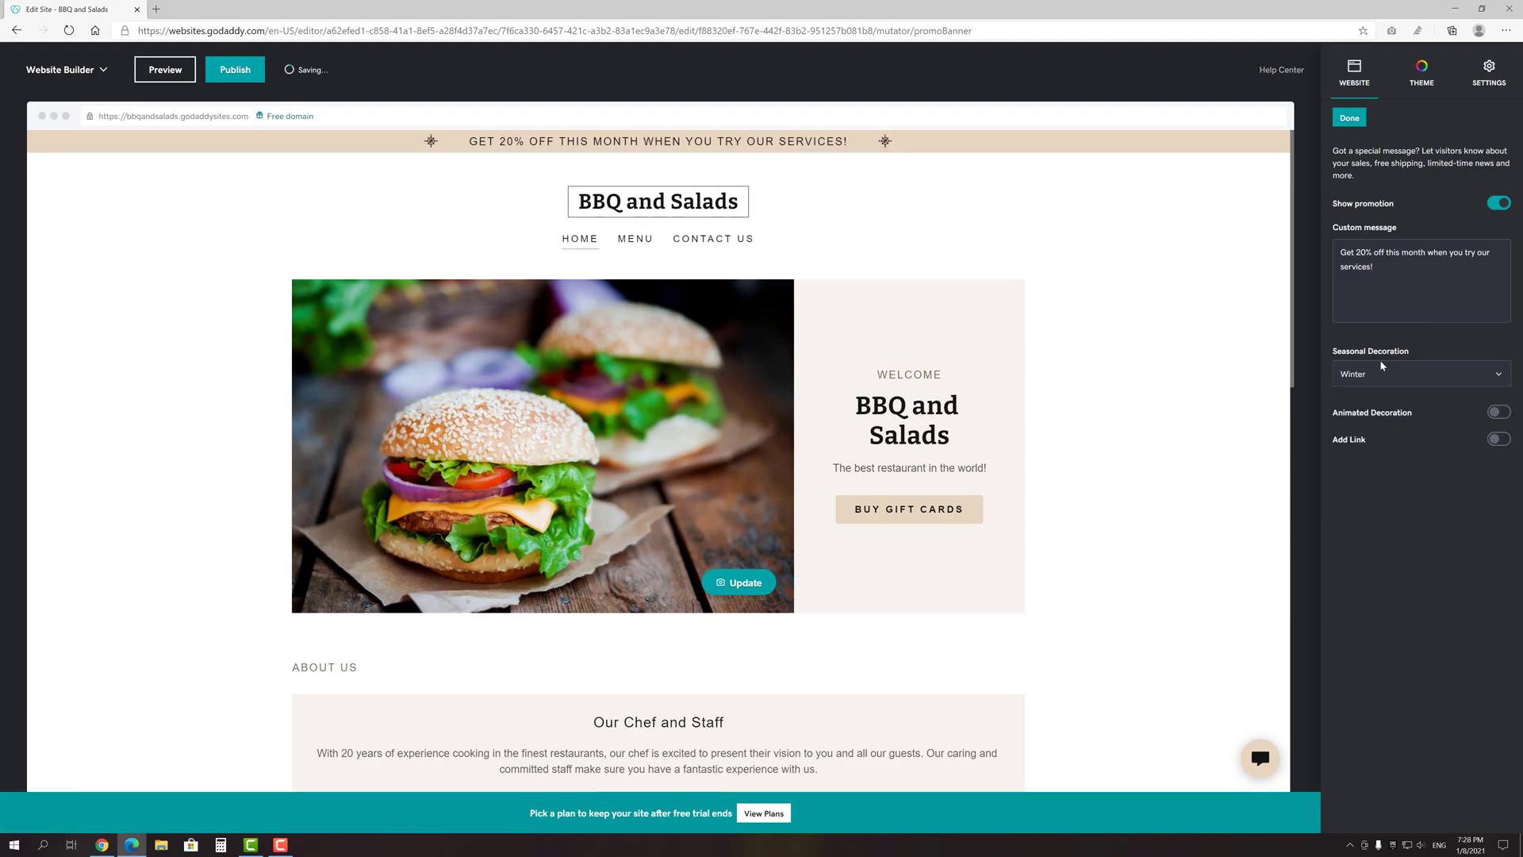
pyautogui.click(1368, 377)
pyautogui.click(1359, 431)
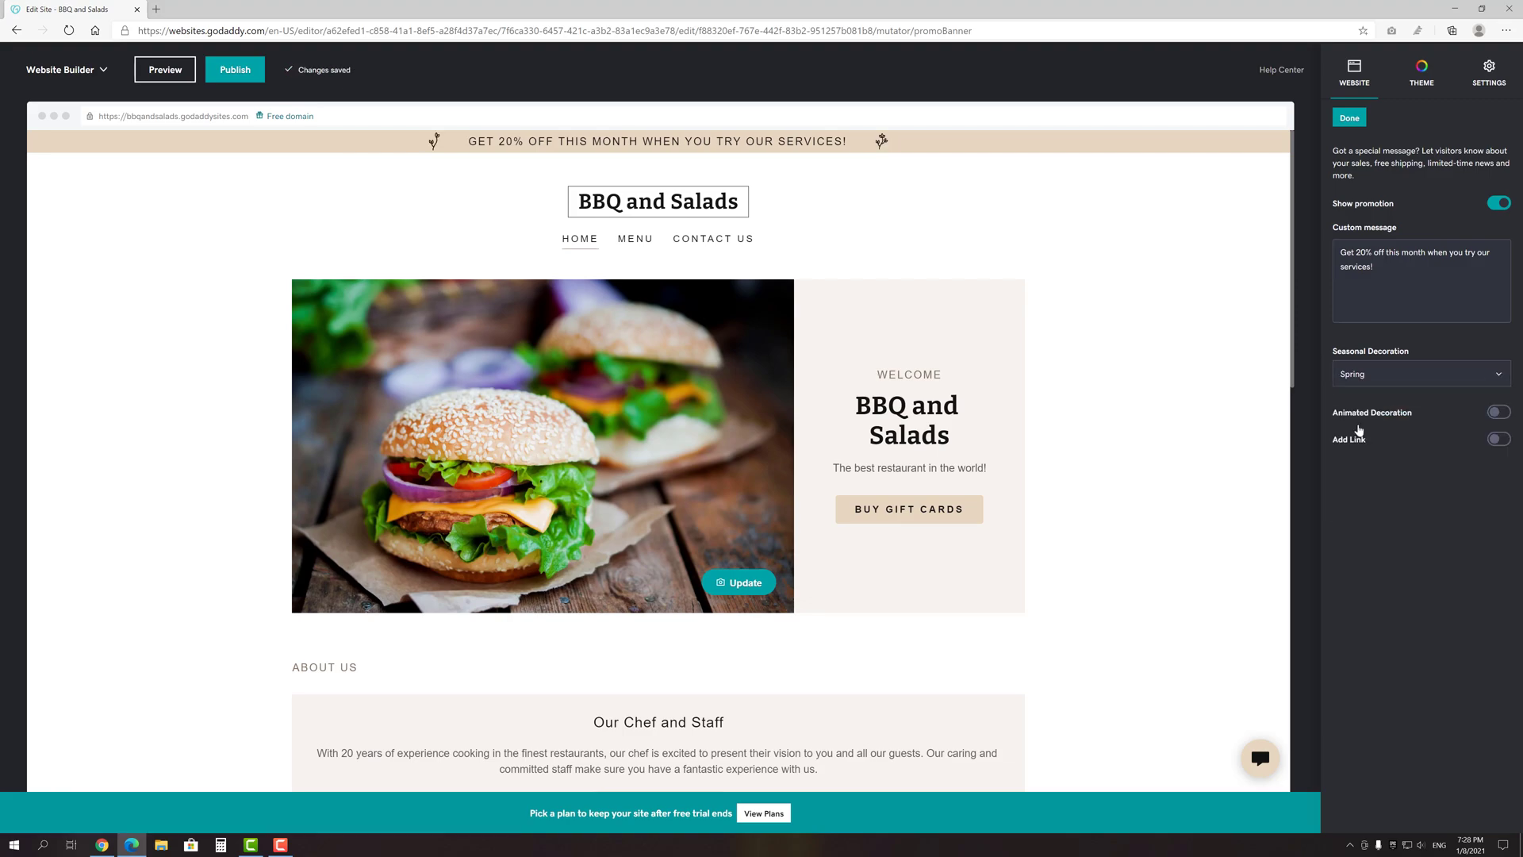
pyautogui.click(1497, 412)
# - Try linking the banner to a URL, phone number and the Menu page, then switch the banner off
pyautogui.click(1498, 439)
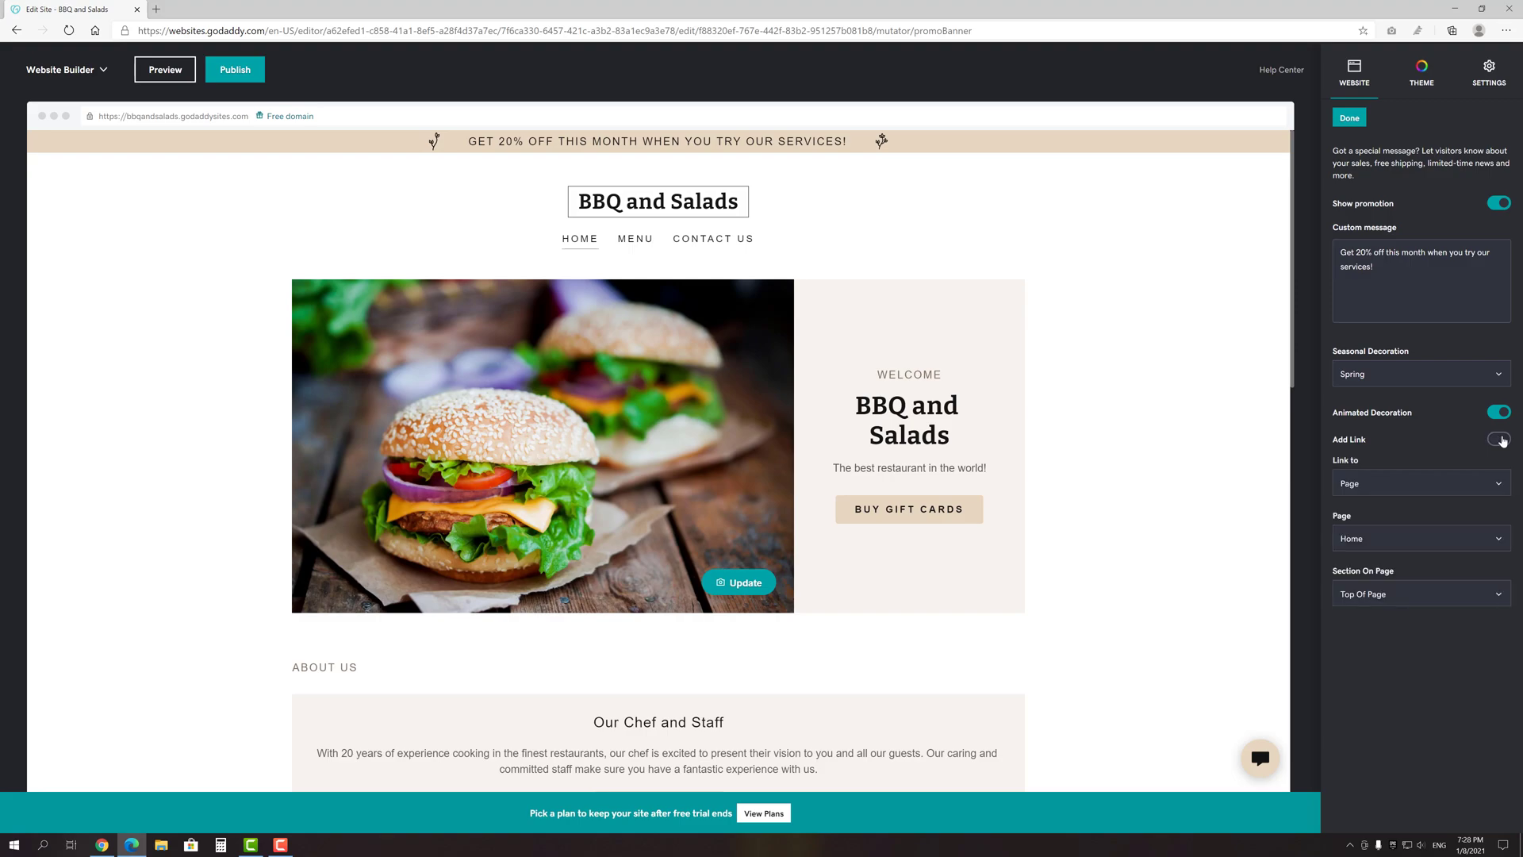
pyautogui.click(1420, 481)
pyautogui.click(1401, 544)
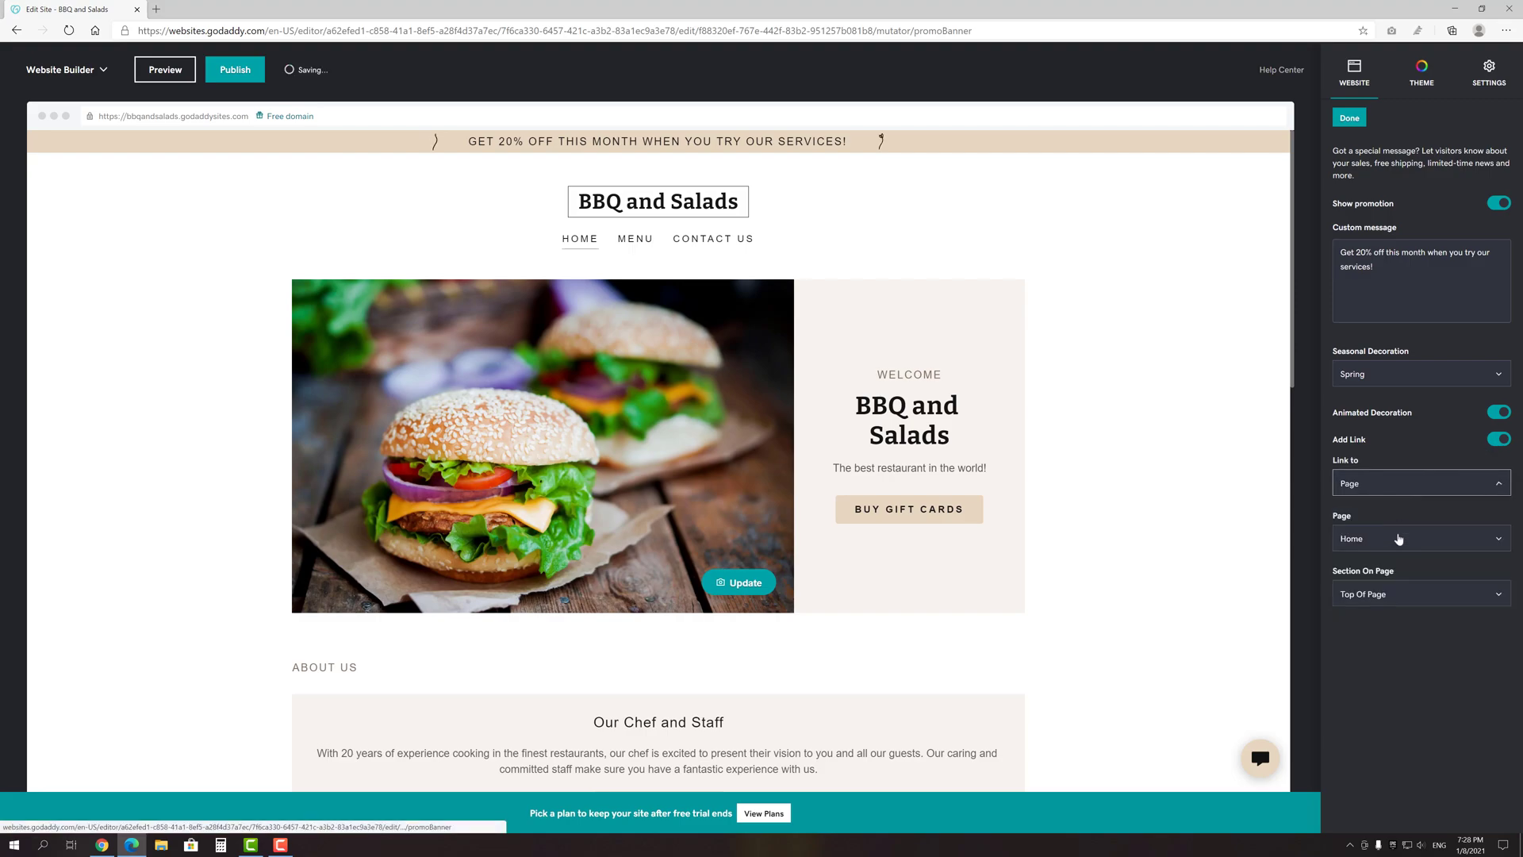
pyautogui.click(1404, 483)
pyautogui.click(1394, 573)
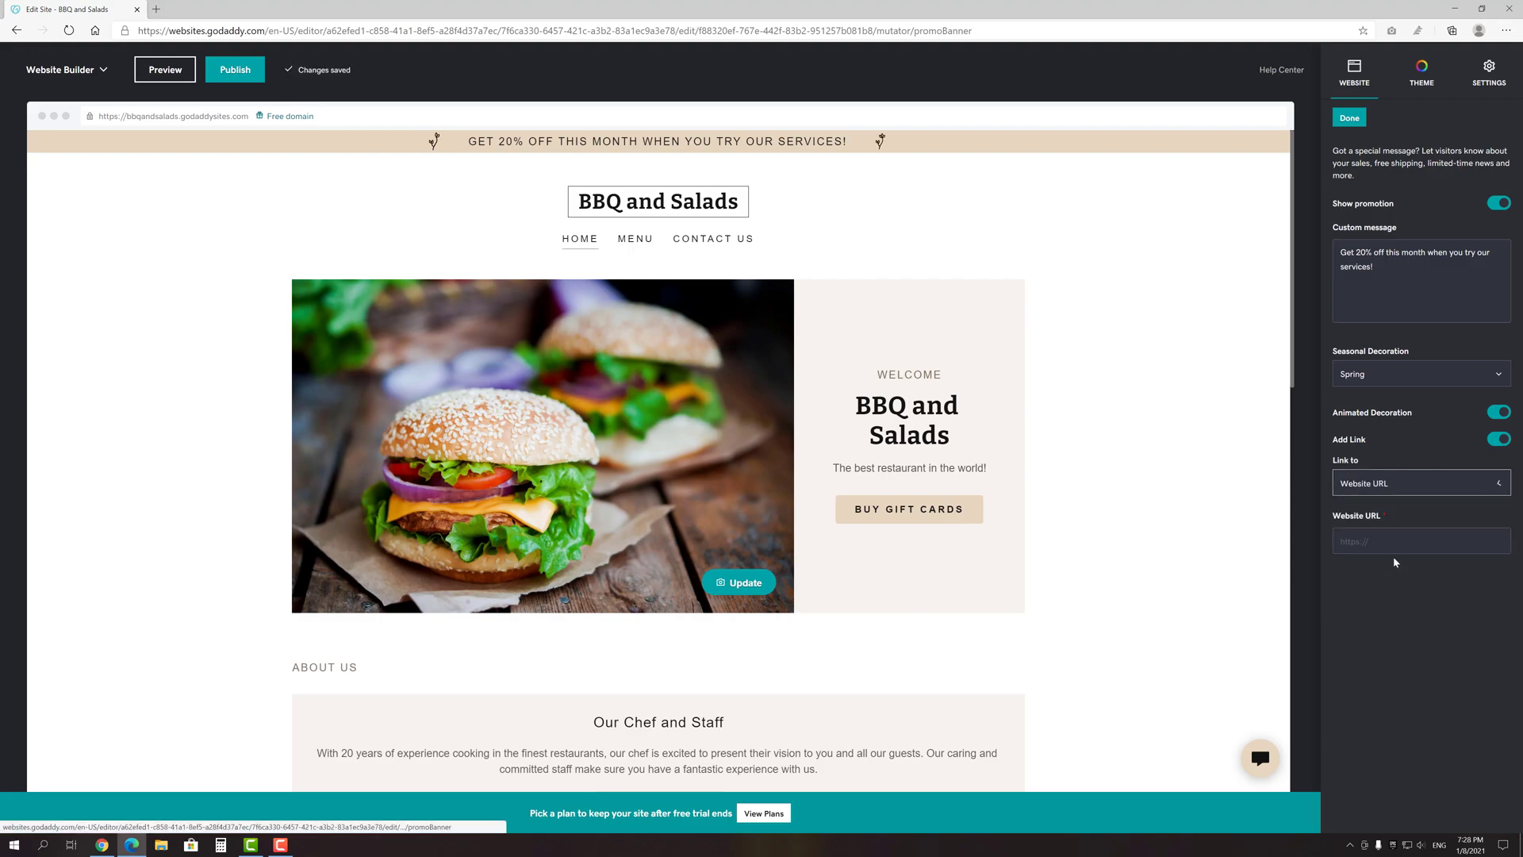
pyautogui.click(1396, 486)
pyautogui.click(1381, 517)
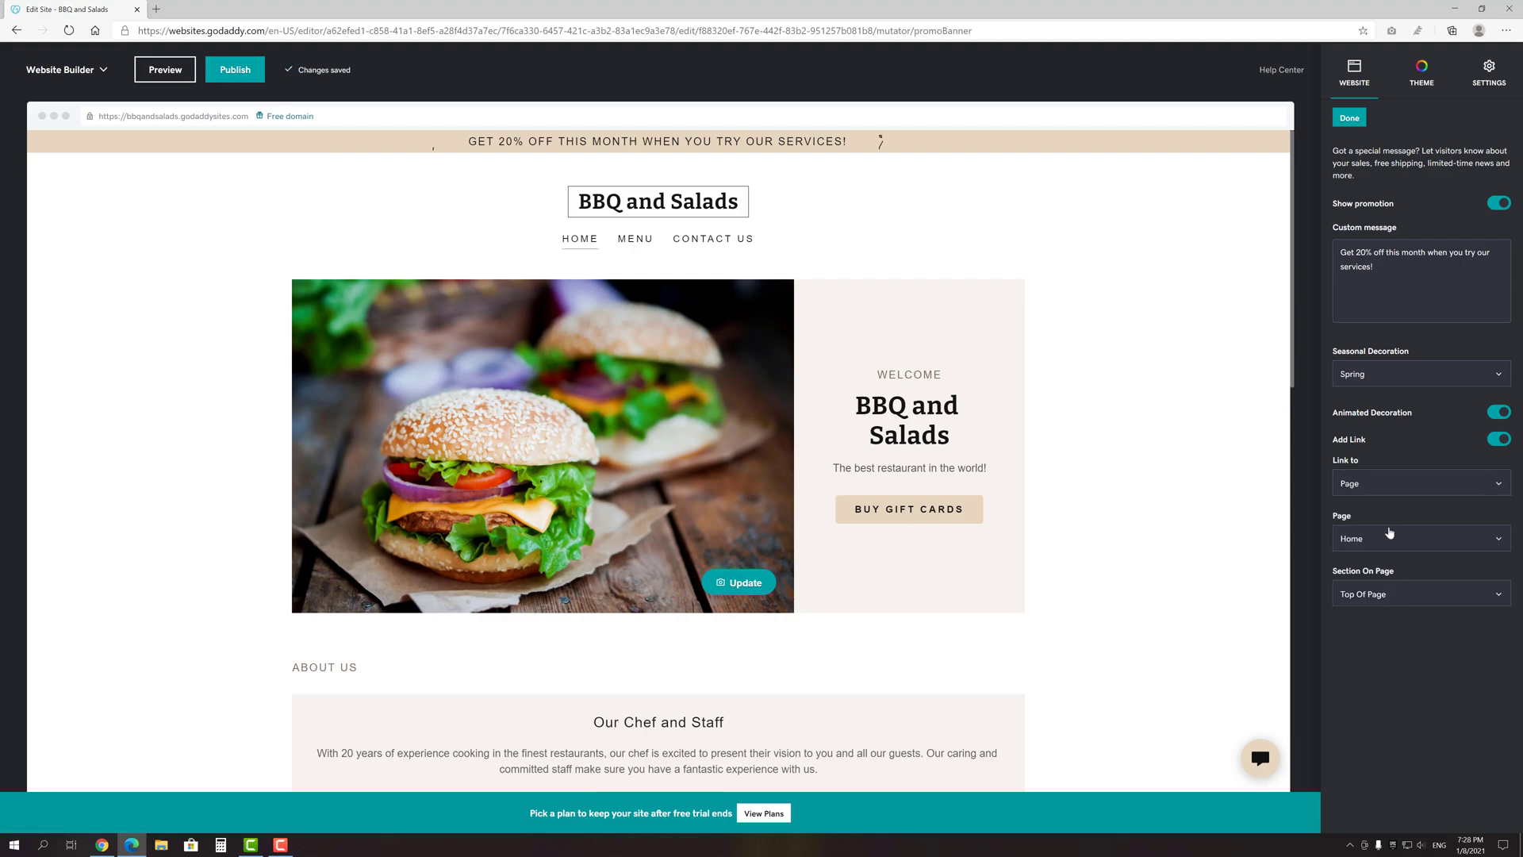
pyautogui.click(1392, 539)
pyautogui.click(1382, 597)
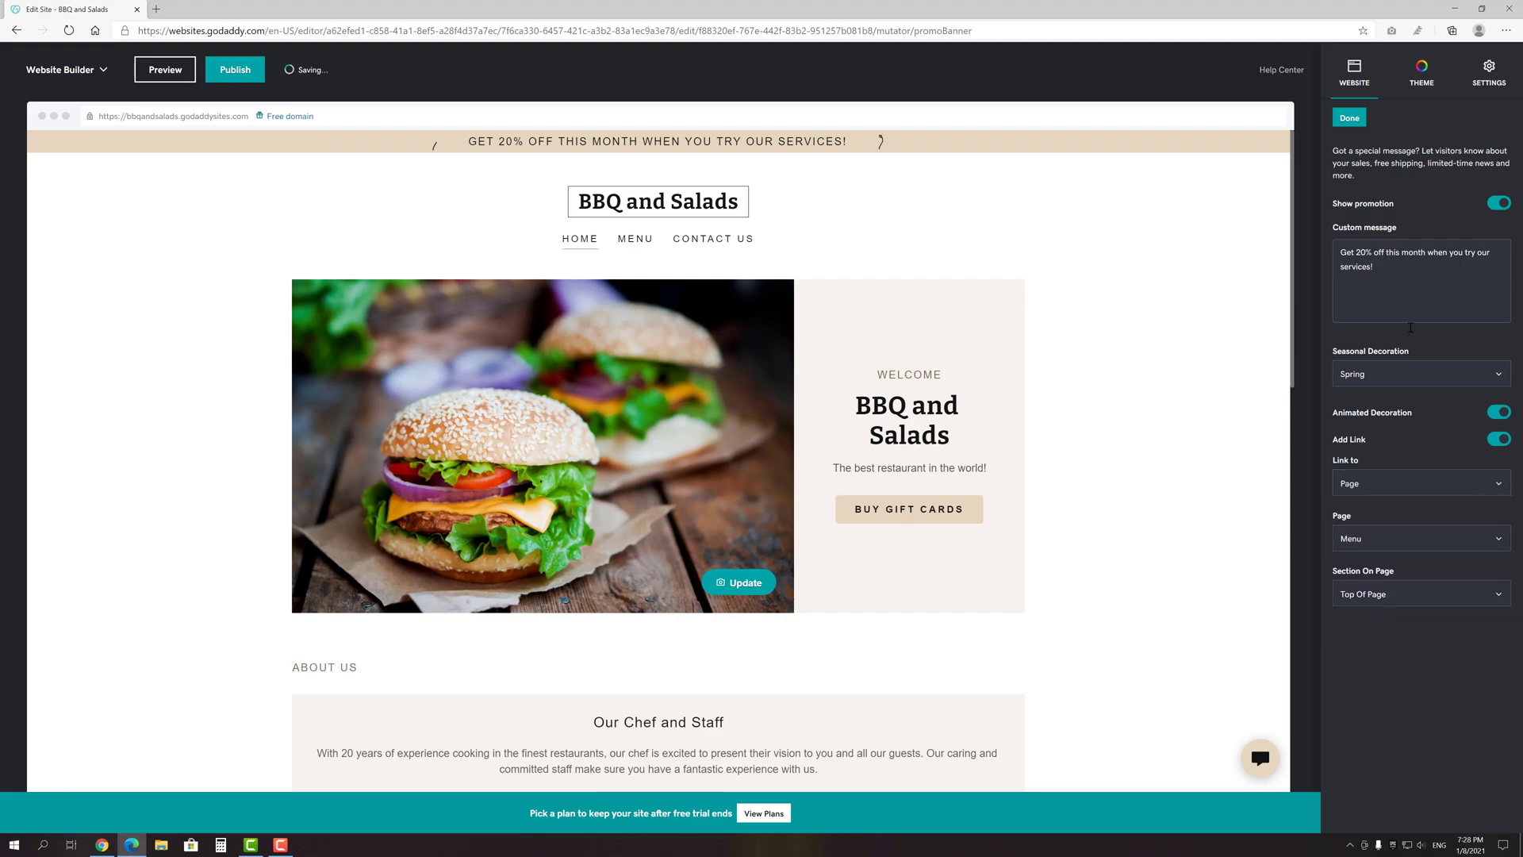
pyautogui.click(1498, 204)
pyautogui.click(1360, 126)
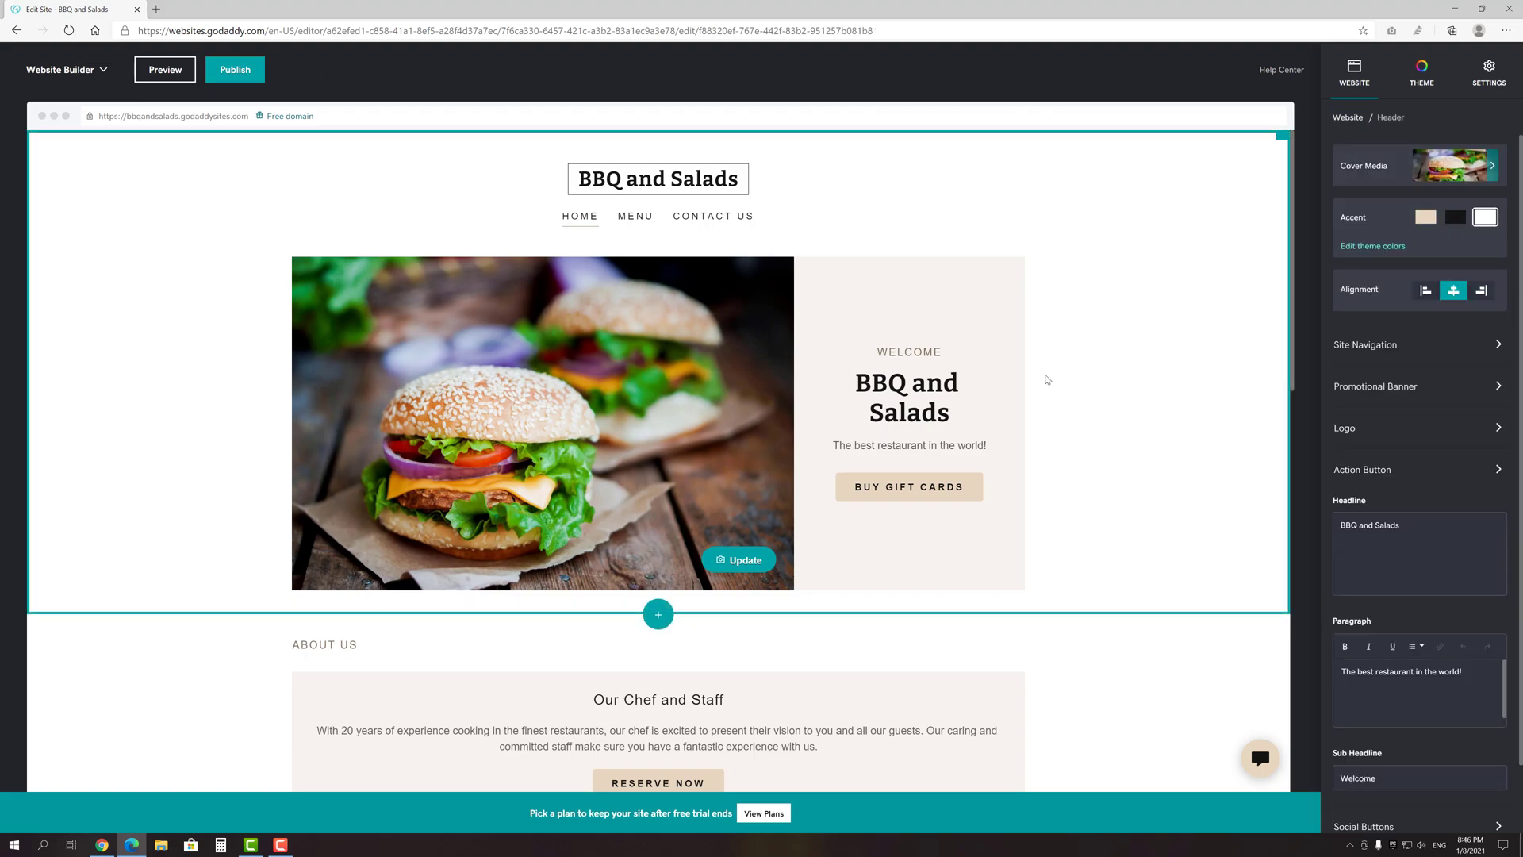
# - Trial-rename the logo to 'BBQ and Fish', undo it, and browse logo images without choosing one
pyautogui.click(670, 179)
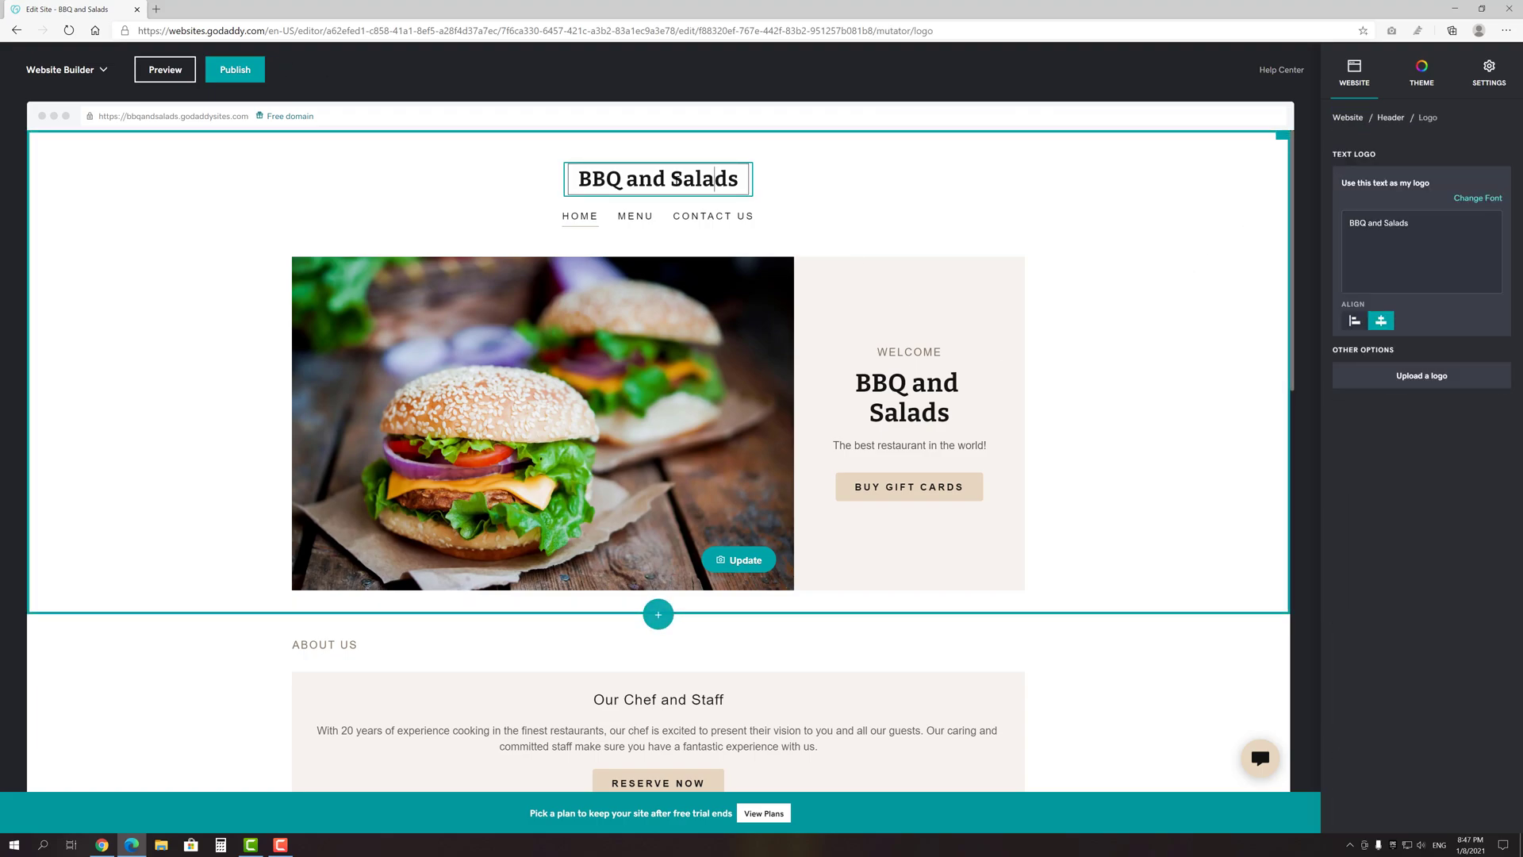
pyautogui.moveTo(671, 179); pyautogui.dragTo(737, 180)
pyautogui.write('Fish')
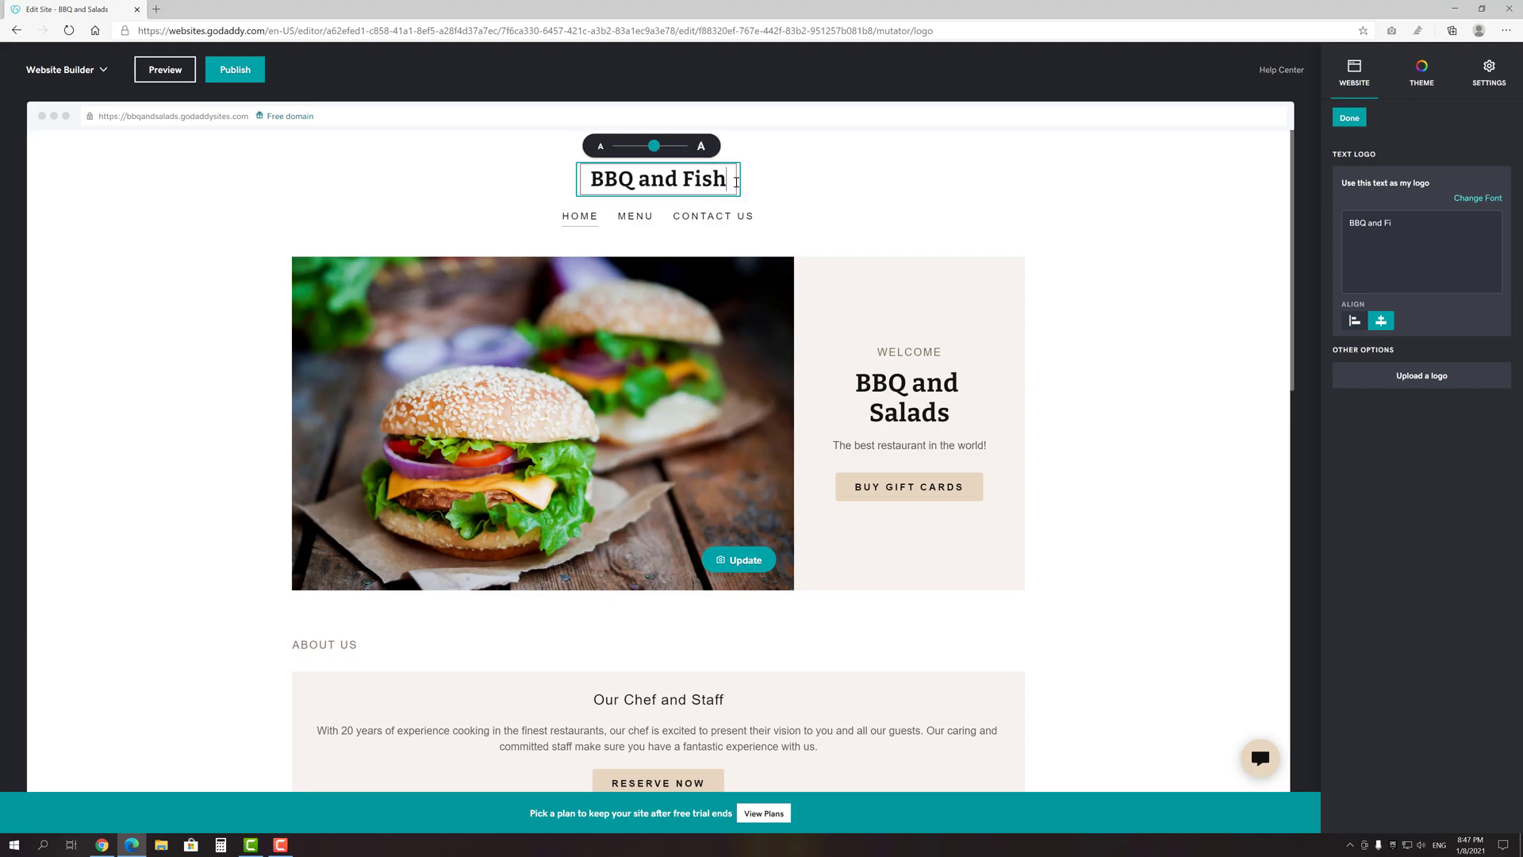
pyautogui.click(778, 203)
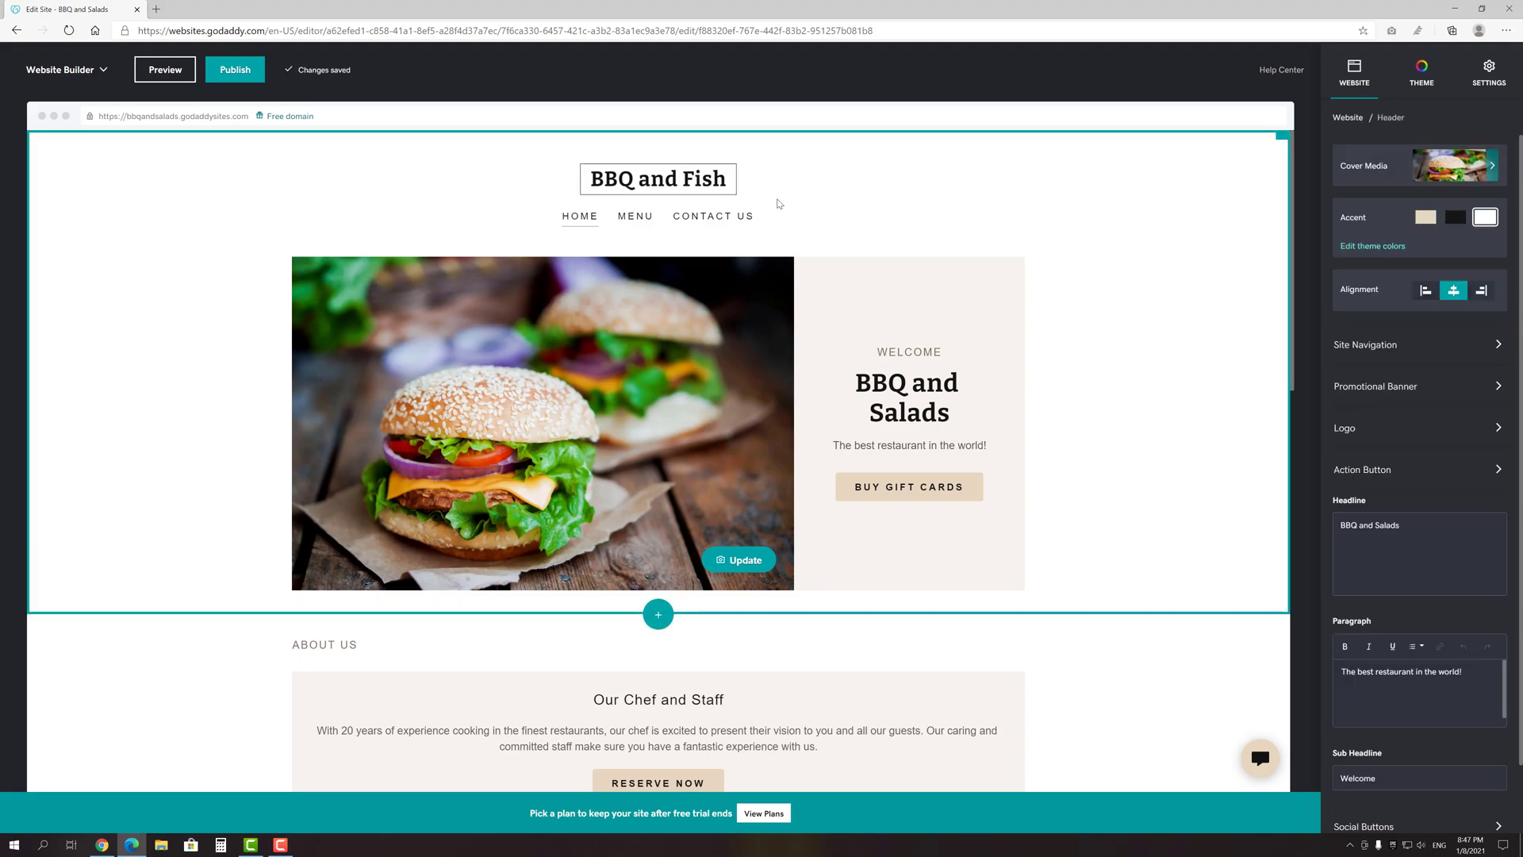
pyautogui.click(744, 192)
pyautogui.hotkey('ctrl', 'z')
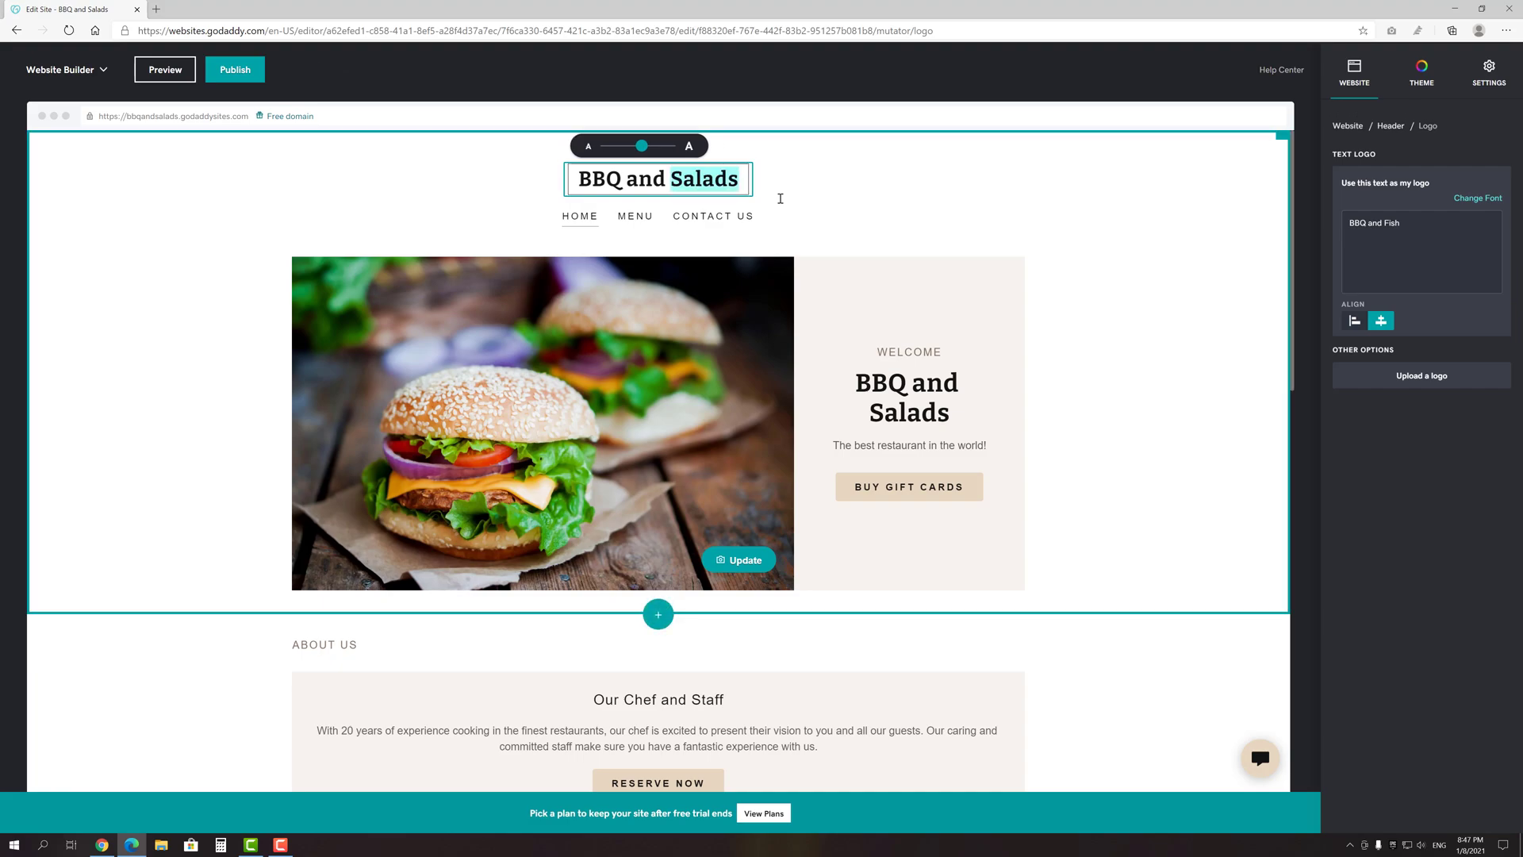
pyautogui.click(1447, 381)
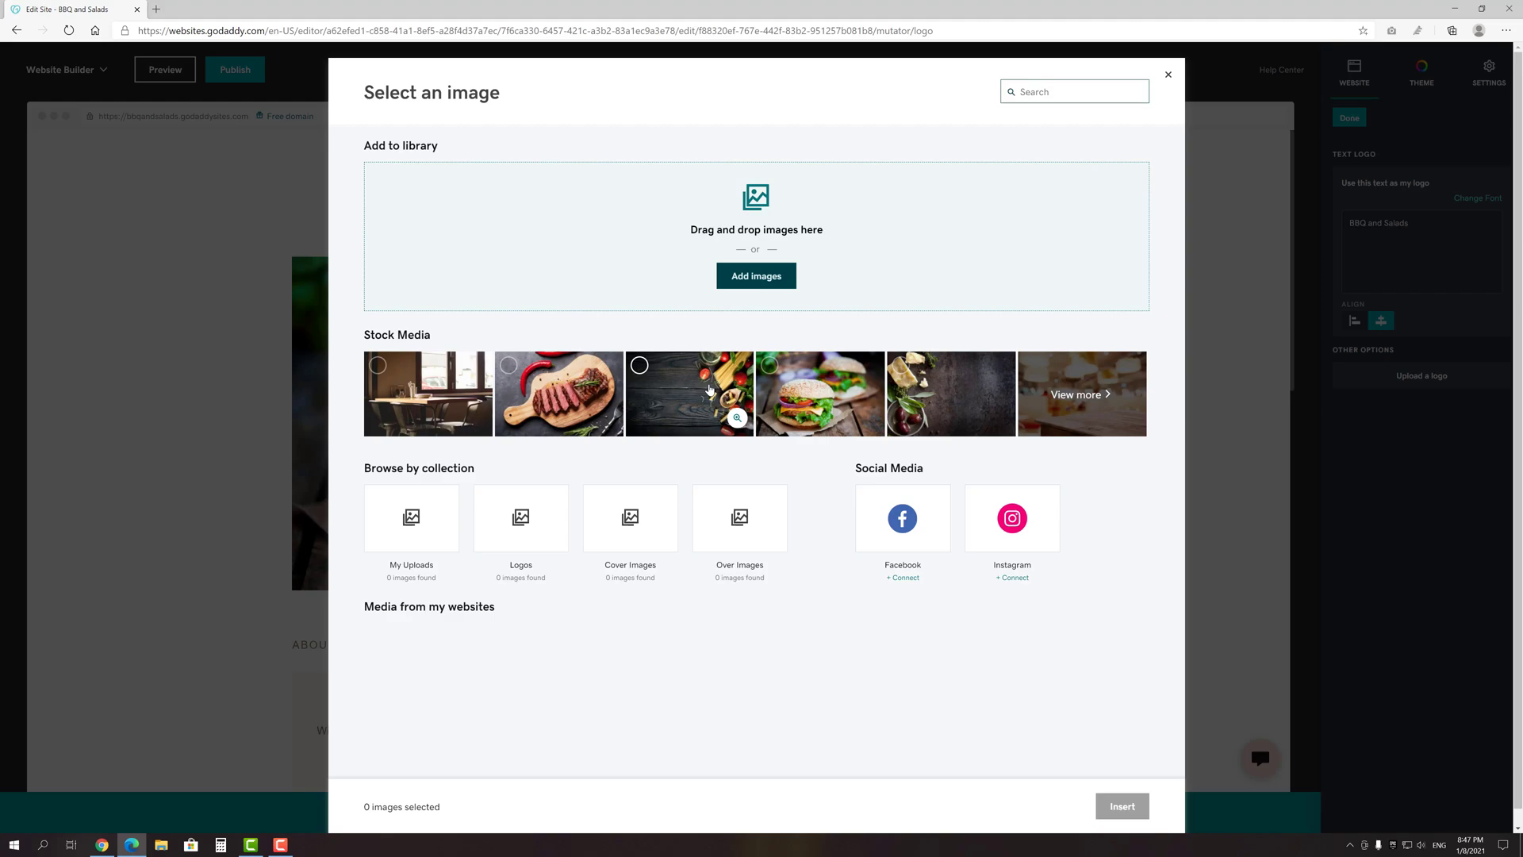
pyautogui.click(1168, 75)
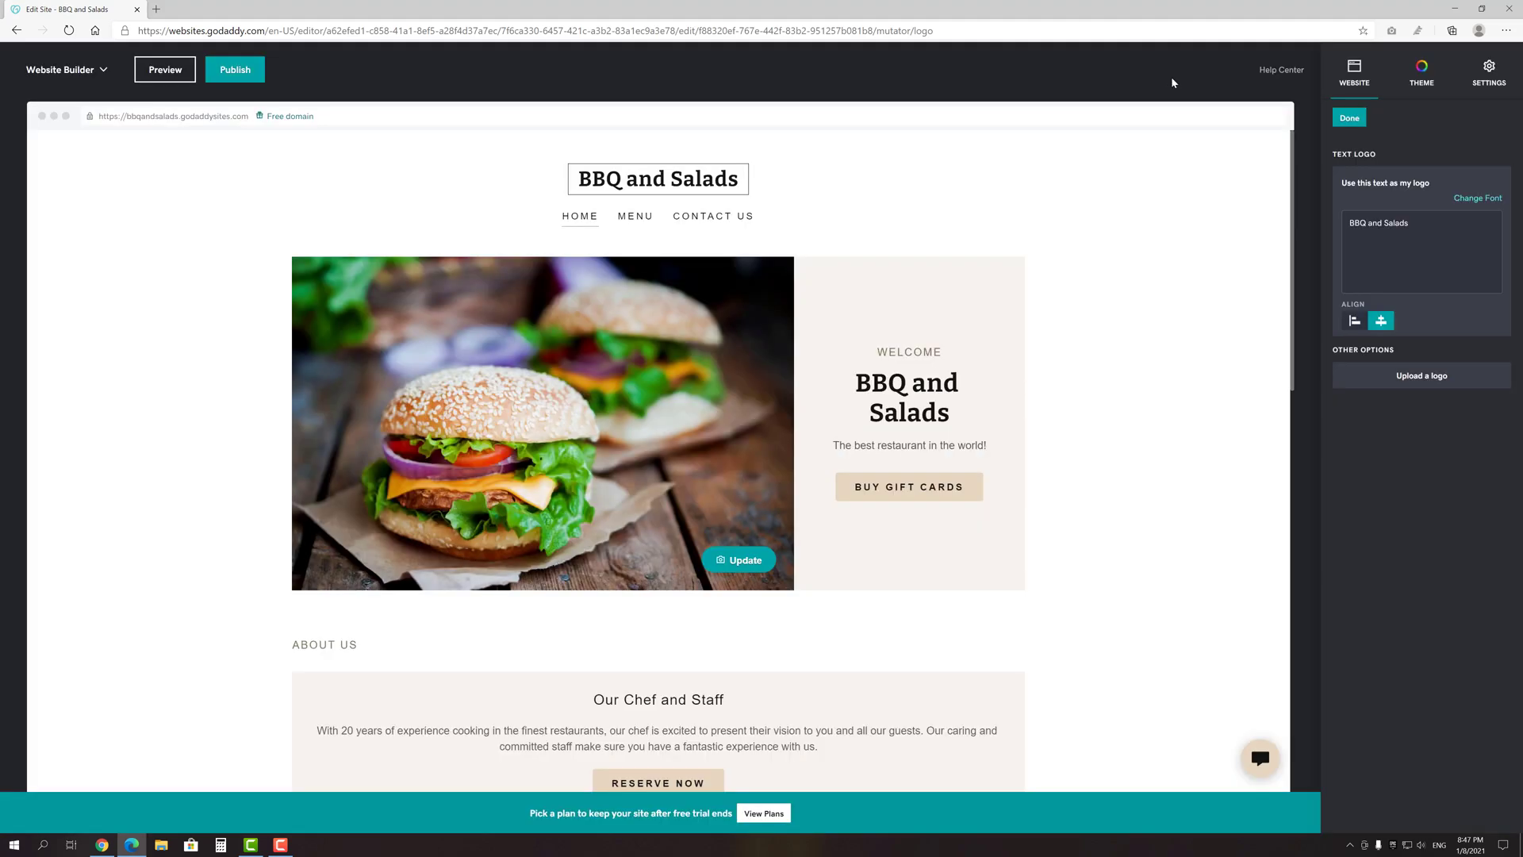
# - Try the Damion font and left alignment on the logo, keeping Bitter and centred alignment
pyautogui.click(1477, 197)
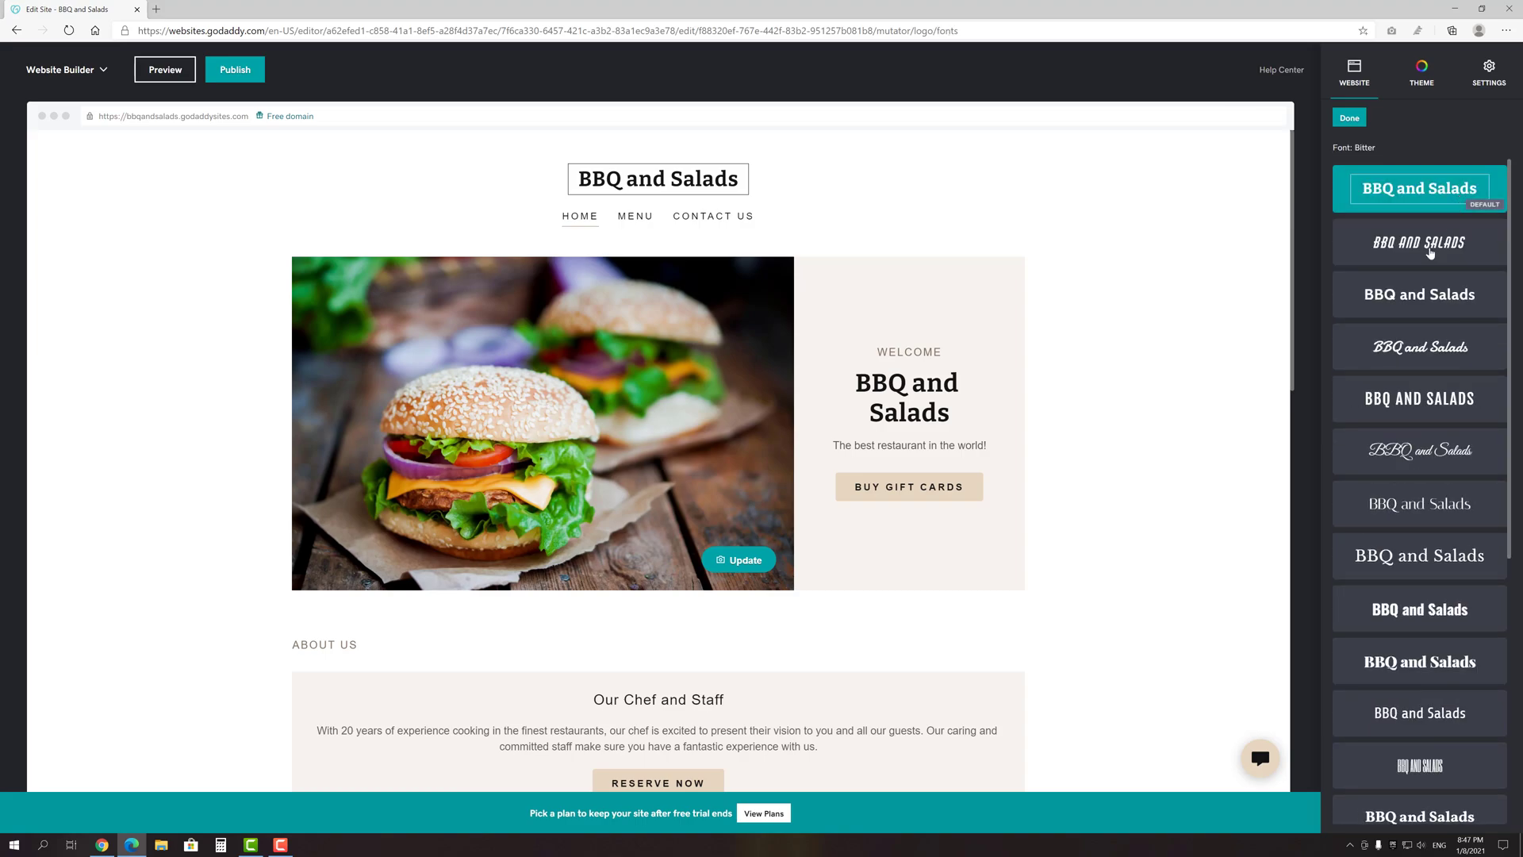
pyautogui.click(1430, 253)
pyautogui.click(1411, 343)
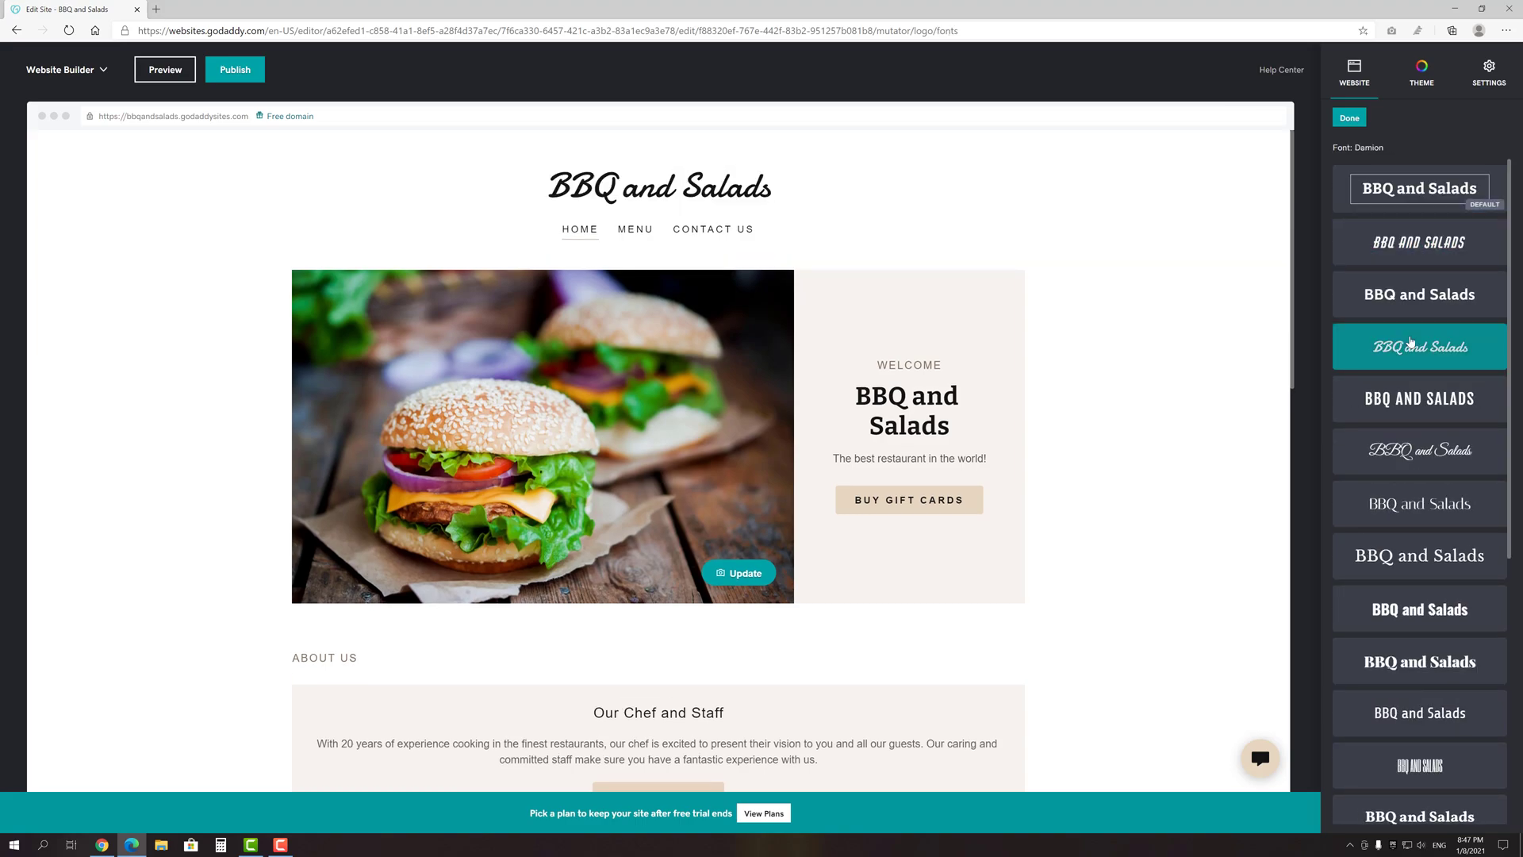
pyautogui.click(1403, 191)
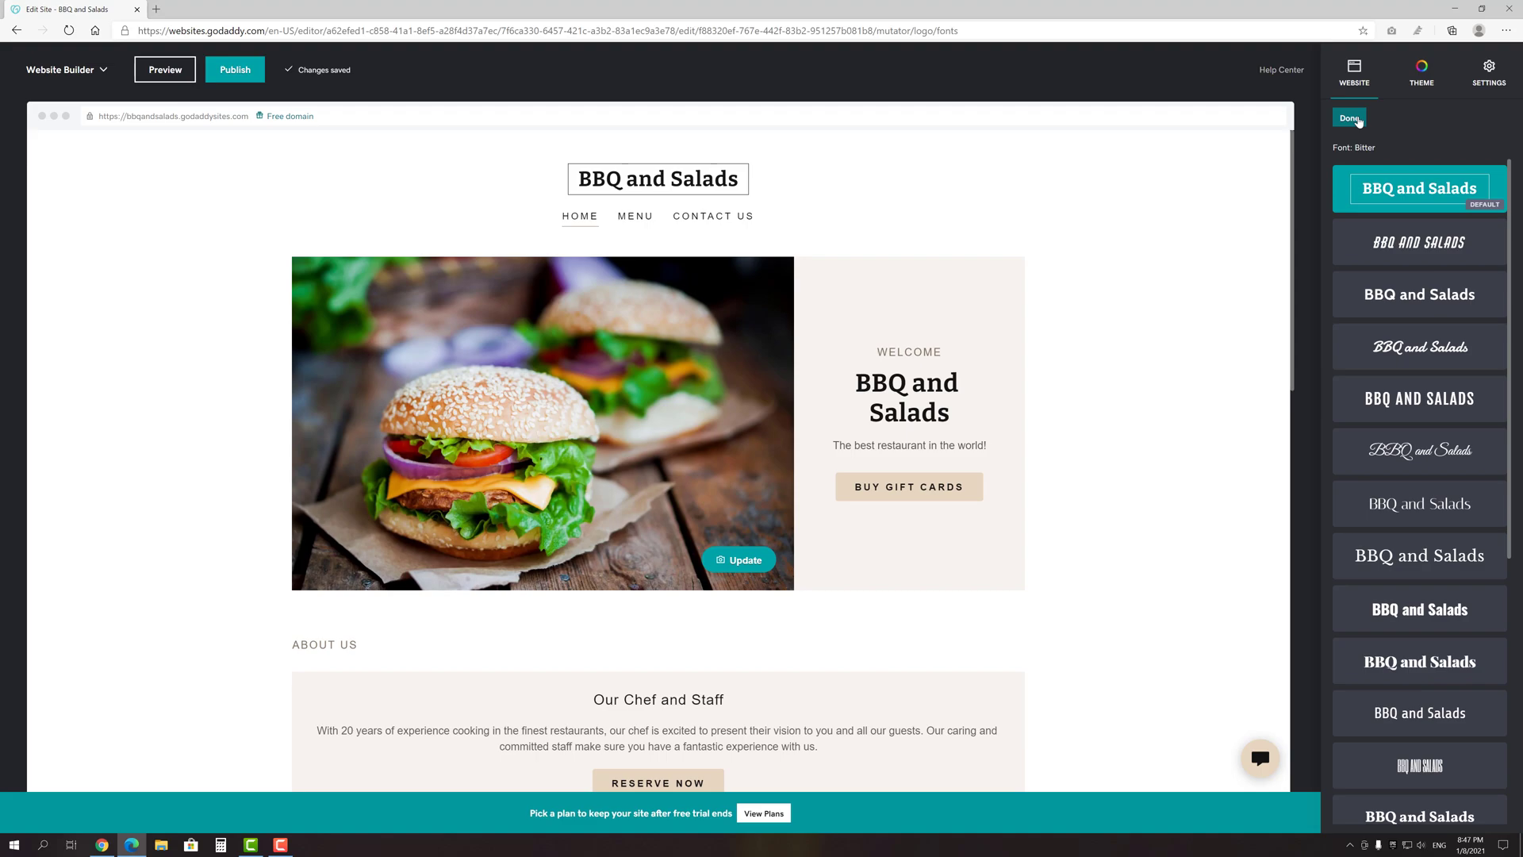
pyautogui.click(1358, 119)
pyautogui.click(1351, 321)
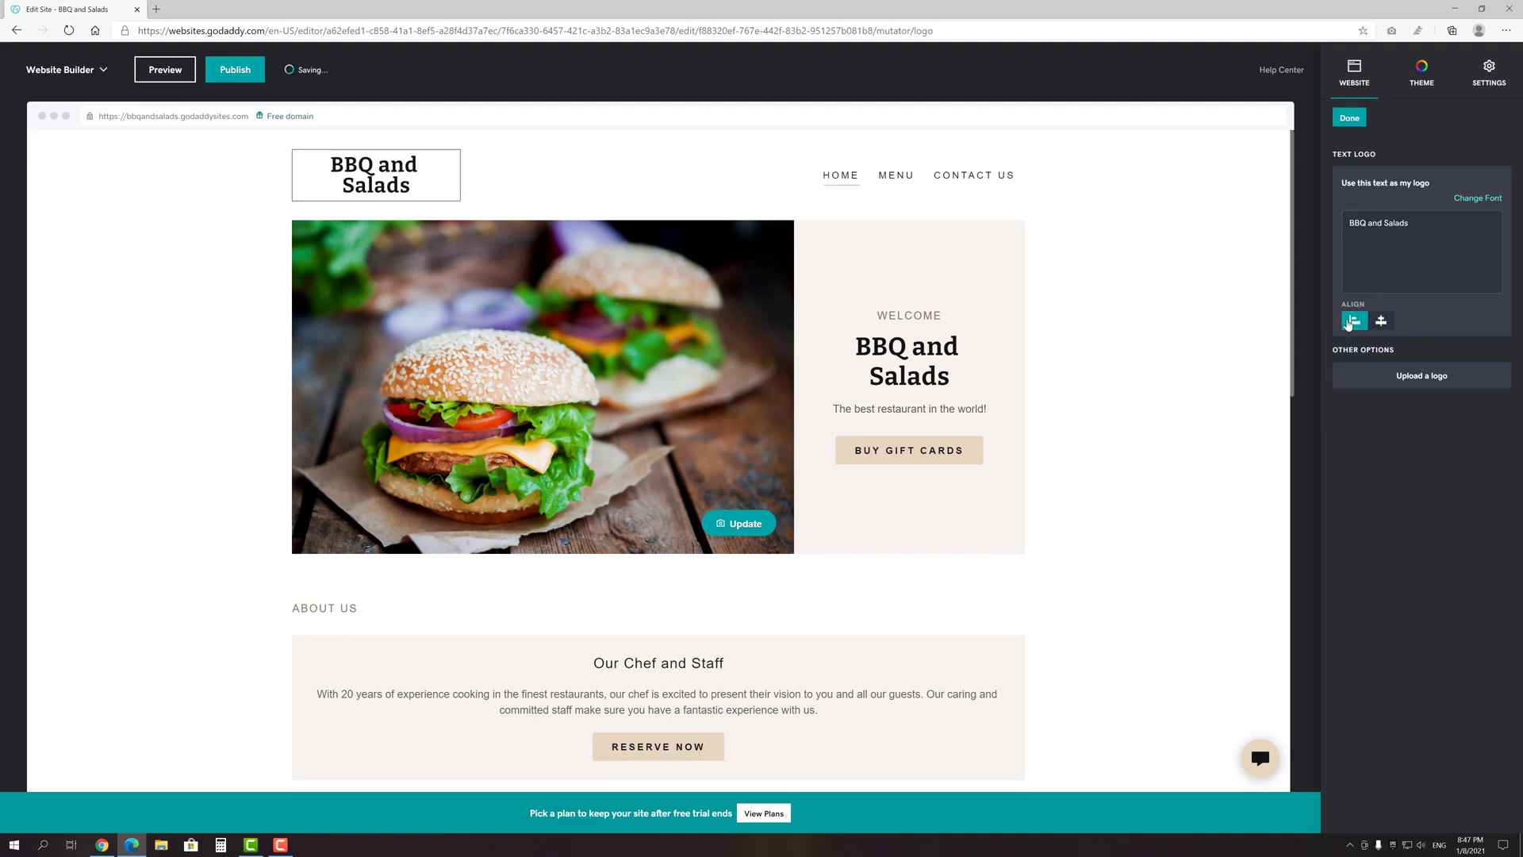
pyautogui.click(1381, 321)
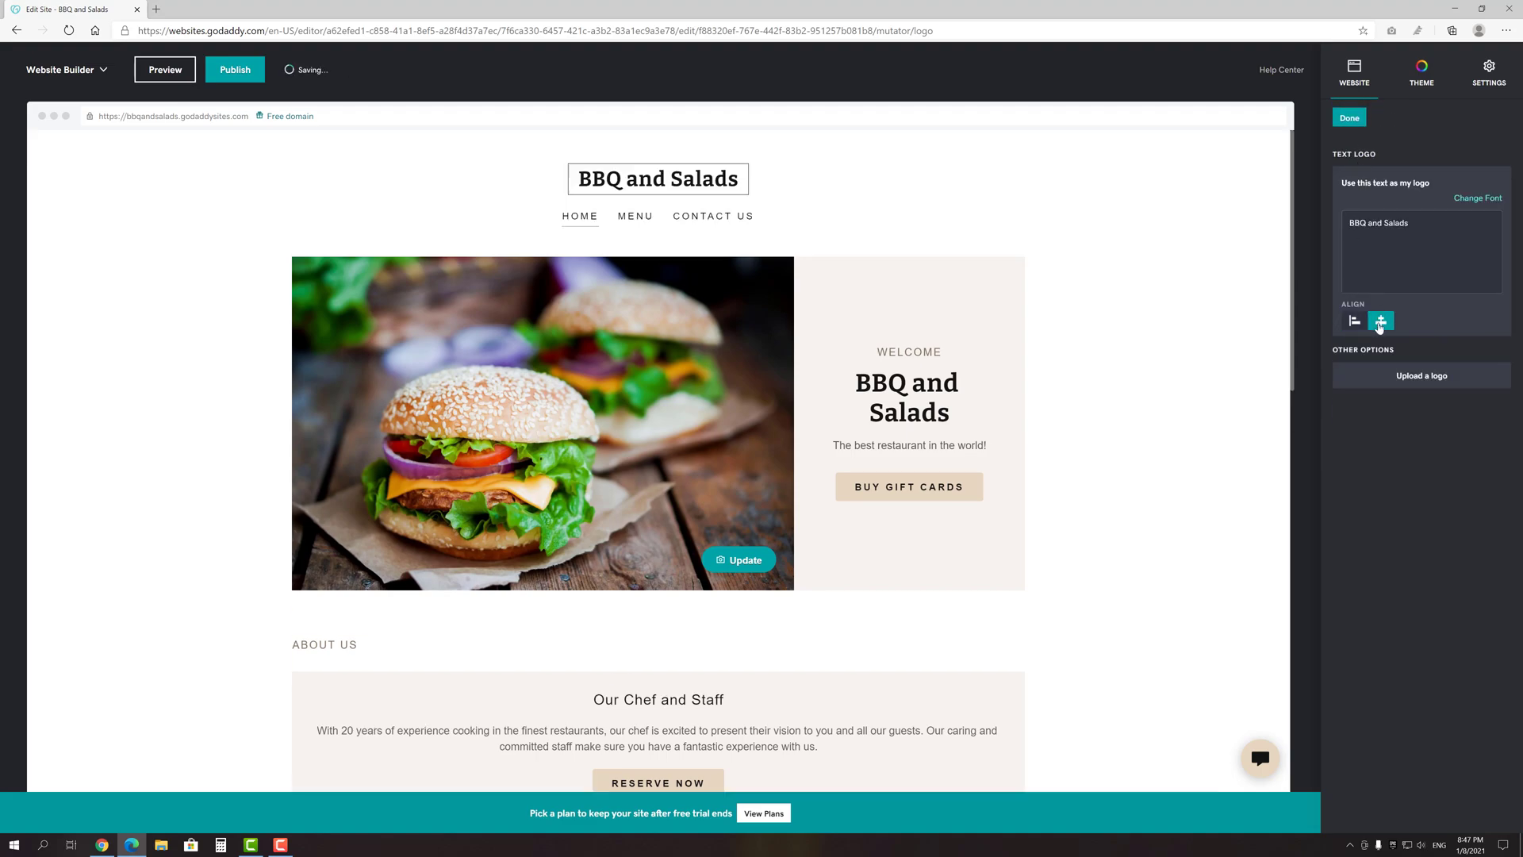
pyautogui.click(1354, 120)
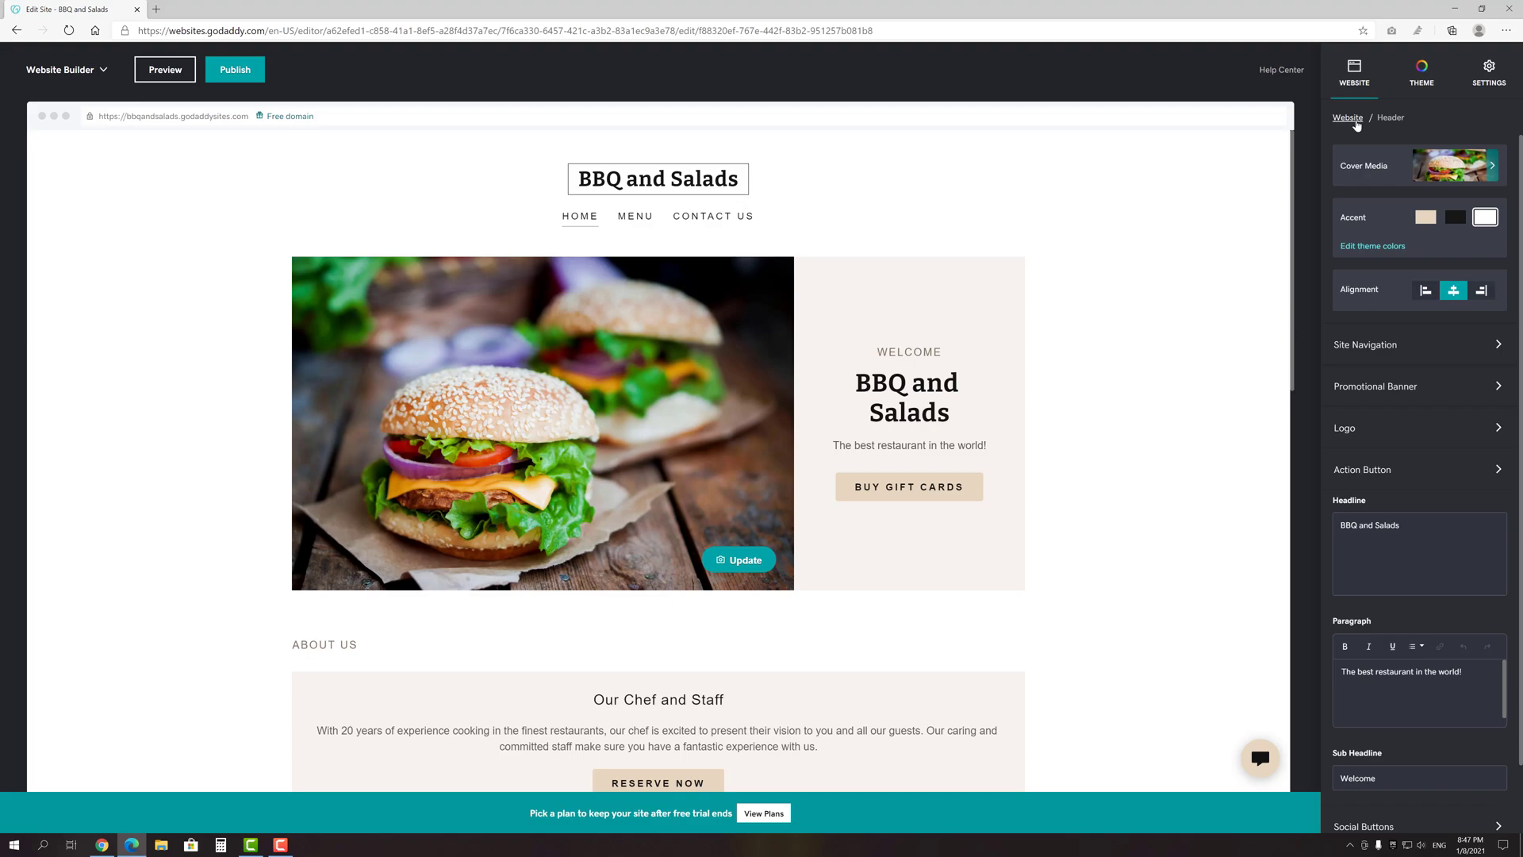
# - Change the hero action button label from 'Buy Gift Cards' to 'Book a table'
pyautogui.click(1367, 467)
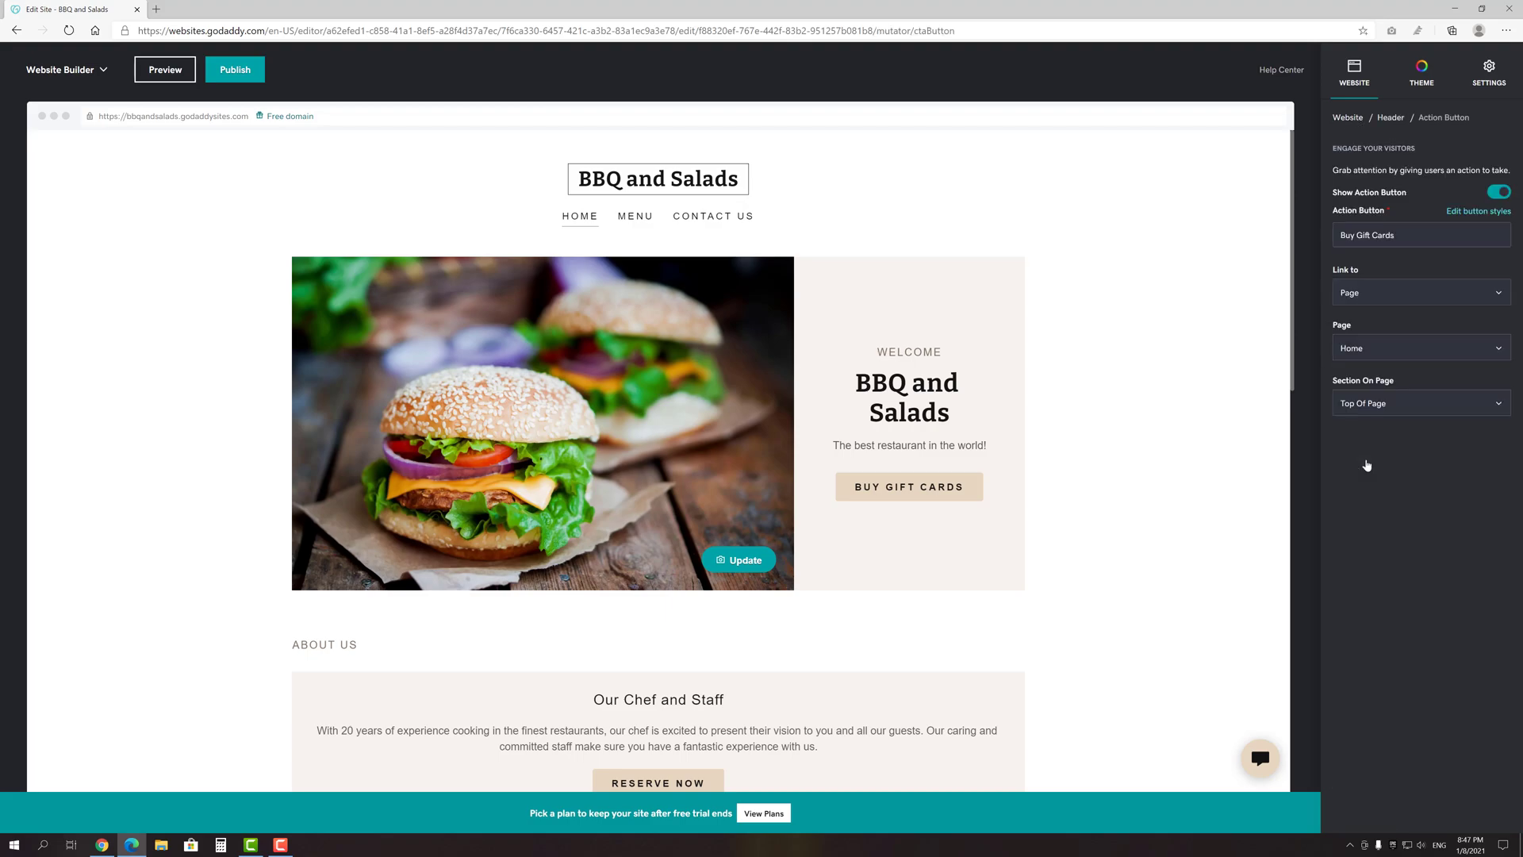
pyautogui.tripleClick(1396, 238)
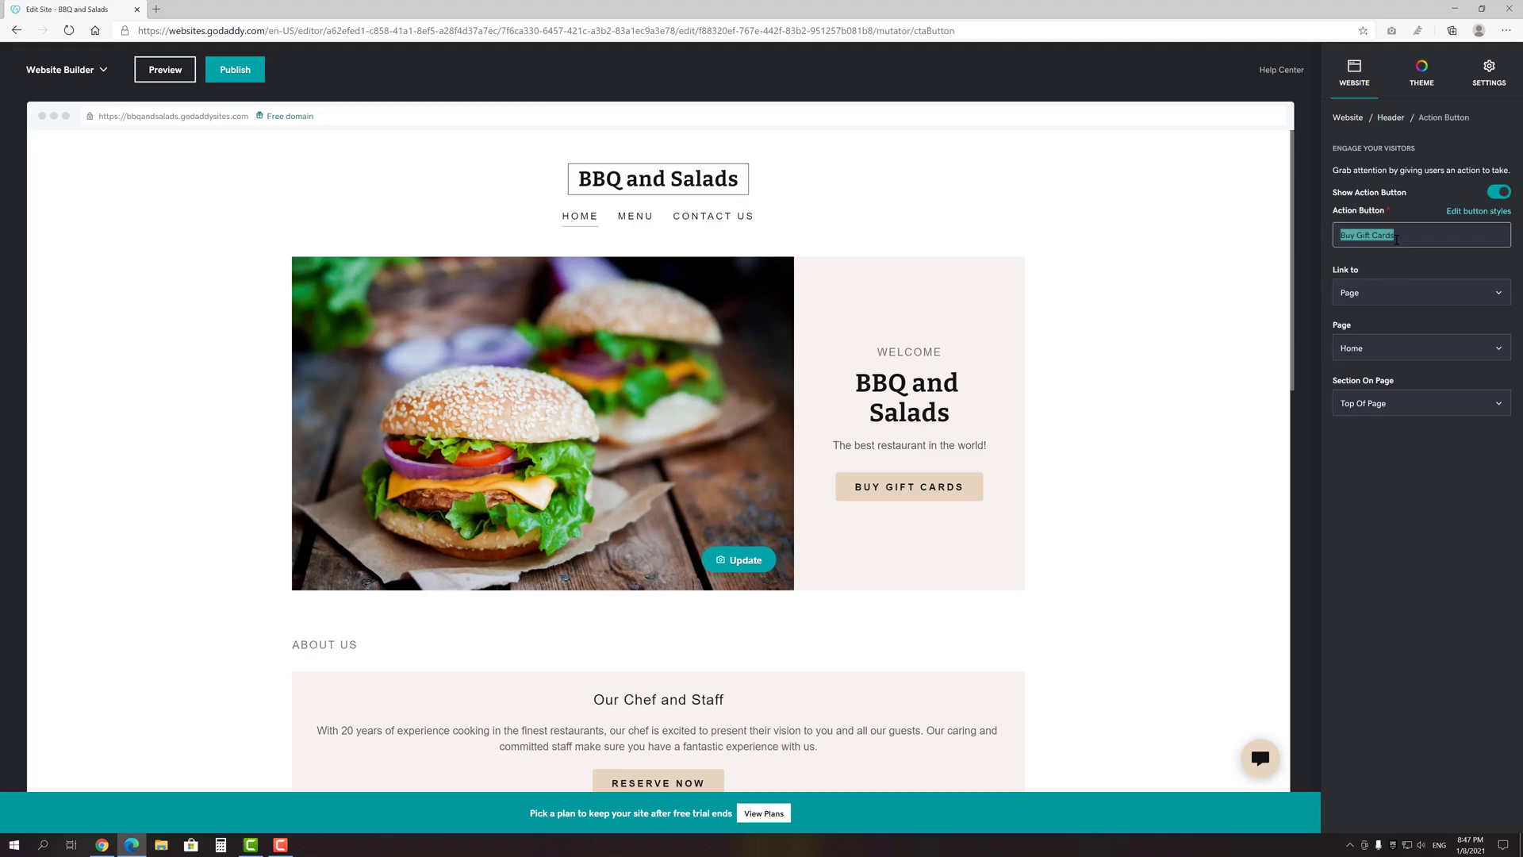
pyautogui.write('Boo')
pyautogui.write('k a table')
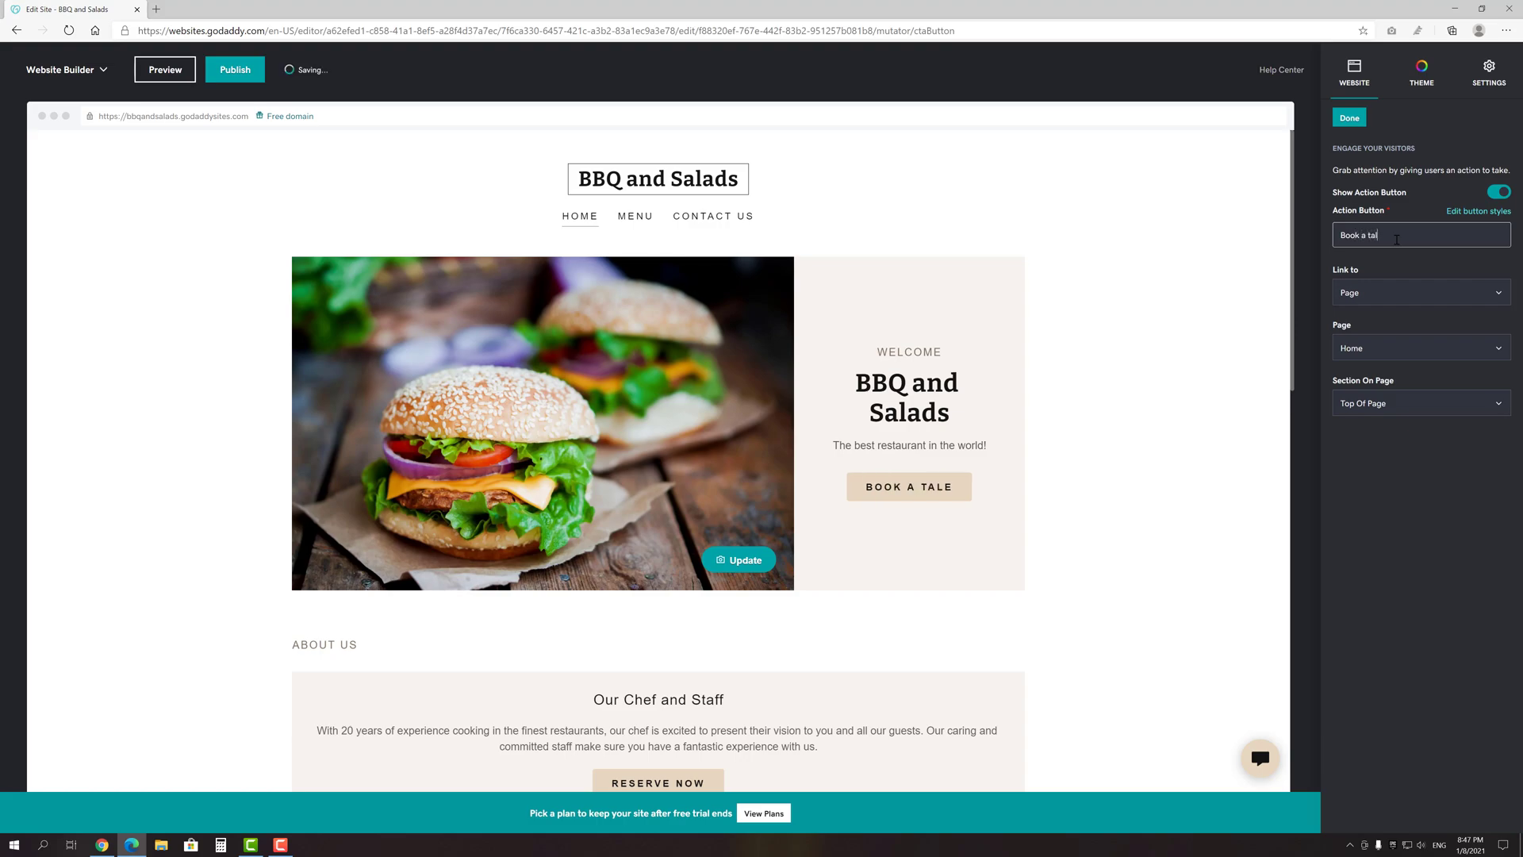
pyautogui.click(1399, 259)
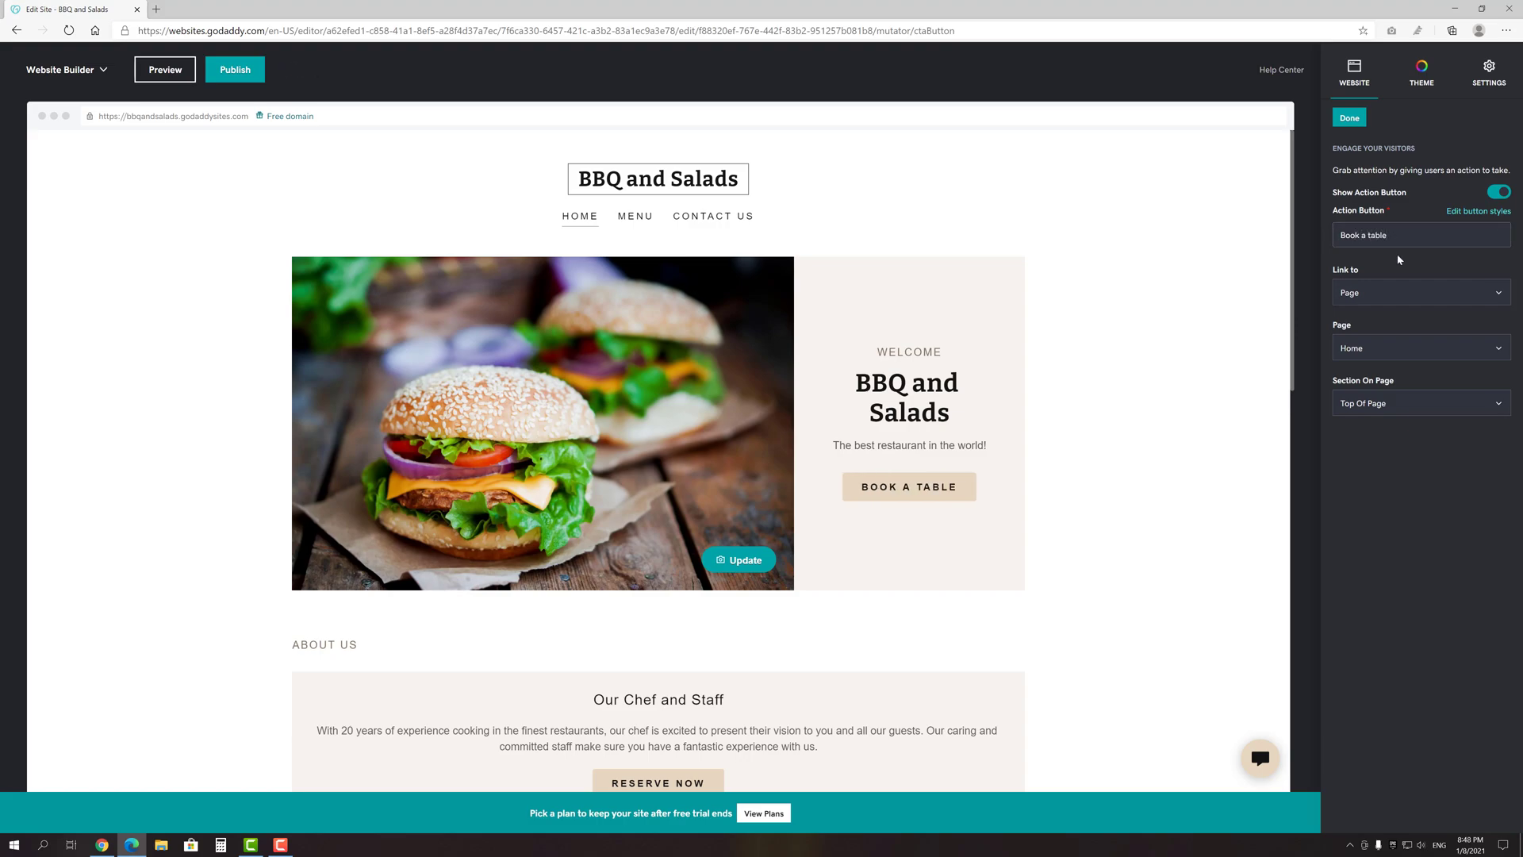
pyautogui.click(1358, 125)
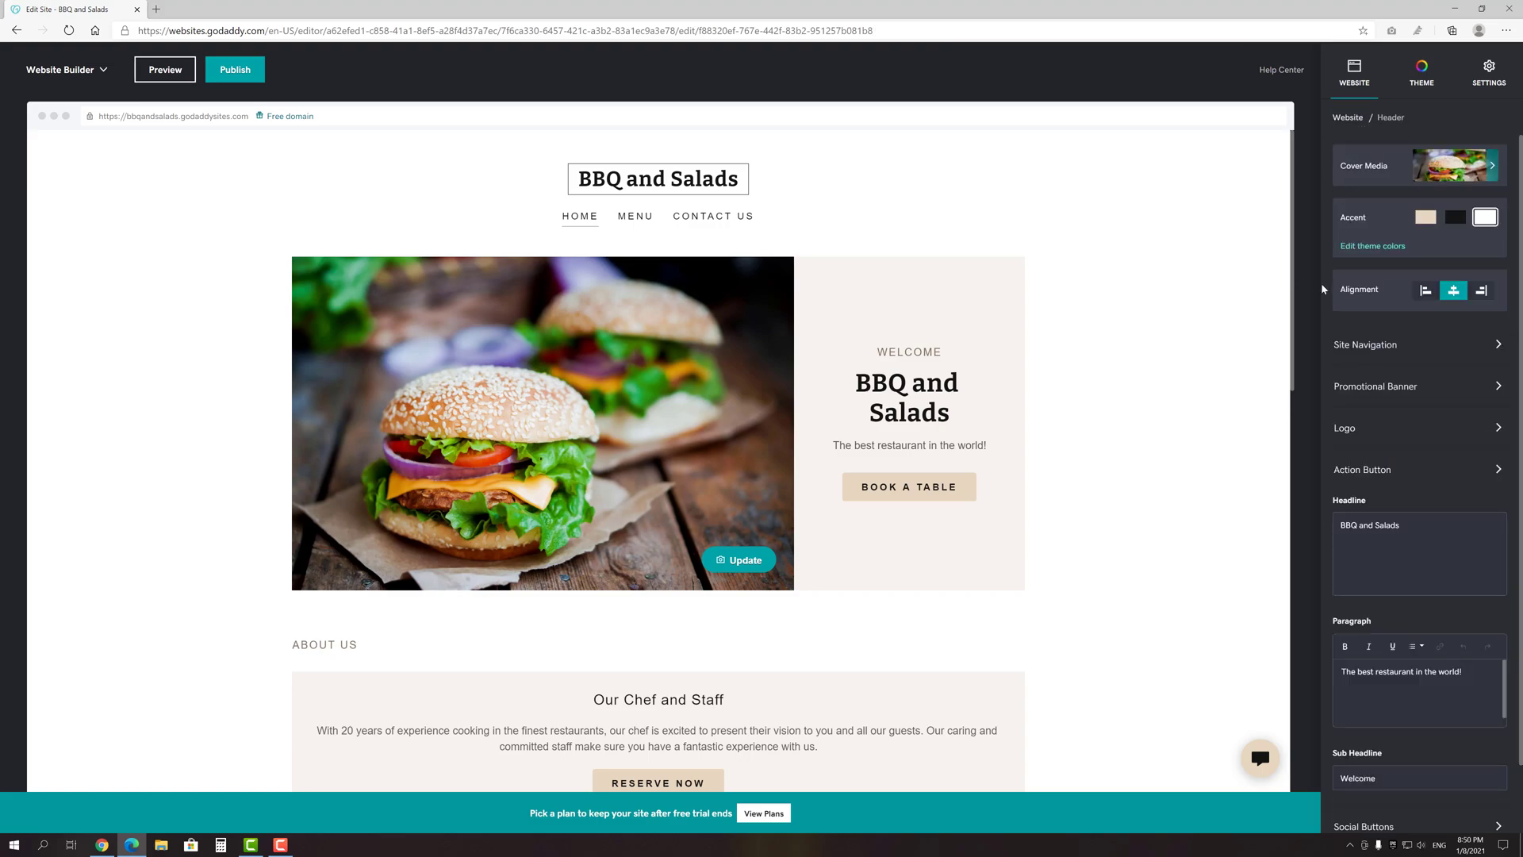
pyautogui.scroll(-2, 1158, 349)
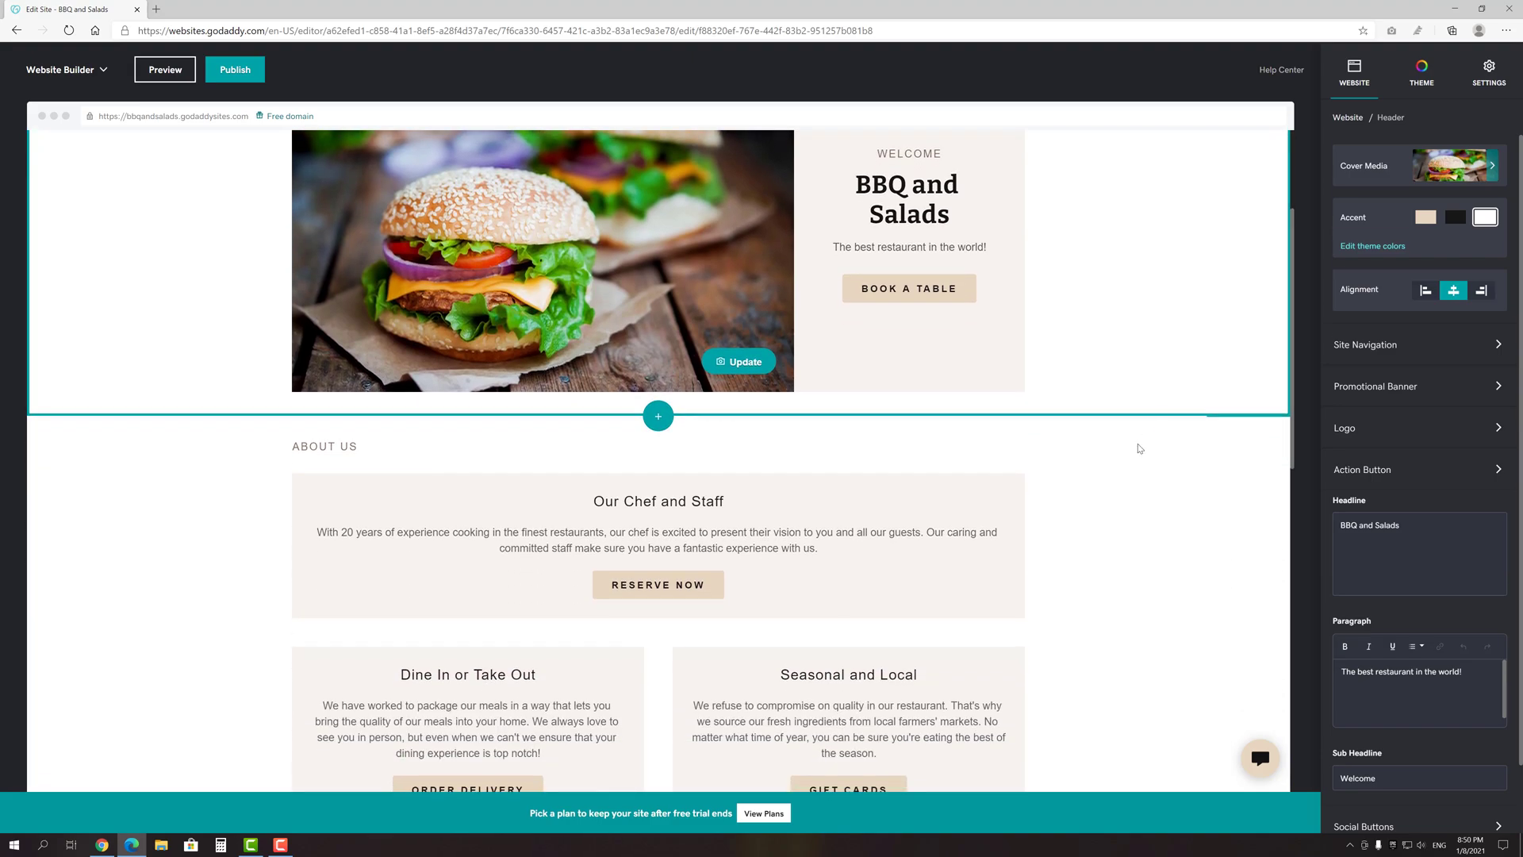
pyautogui.moveTo(1140, 449)
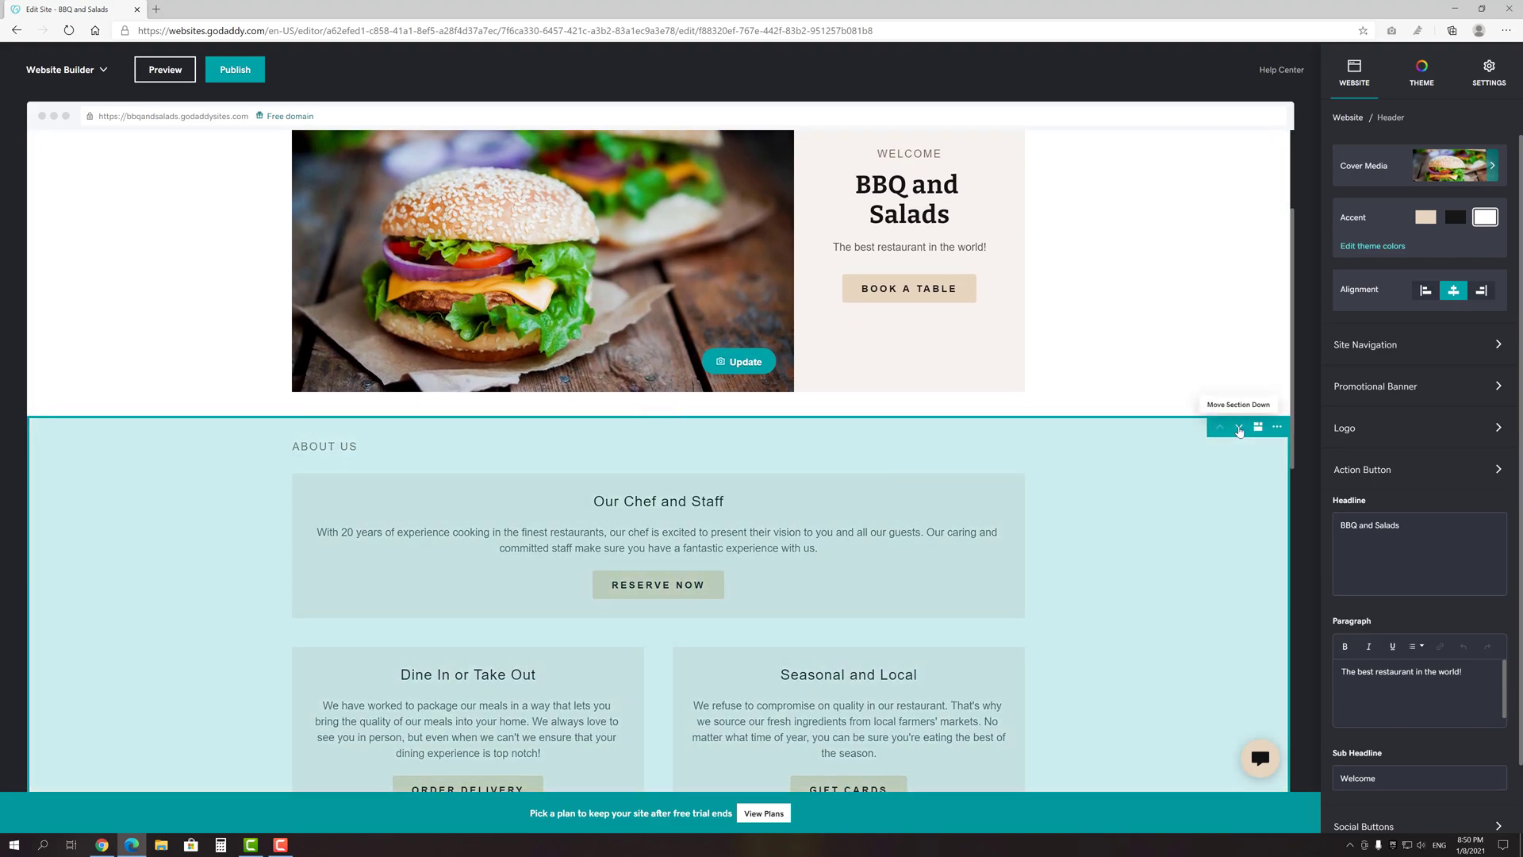
pyautogui.click(1240, 428)
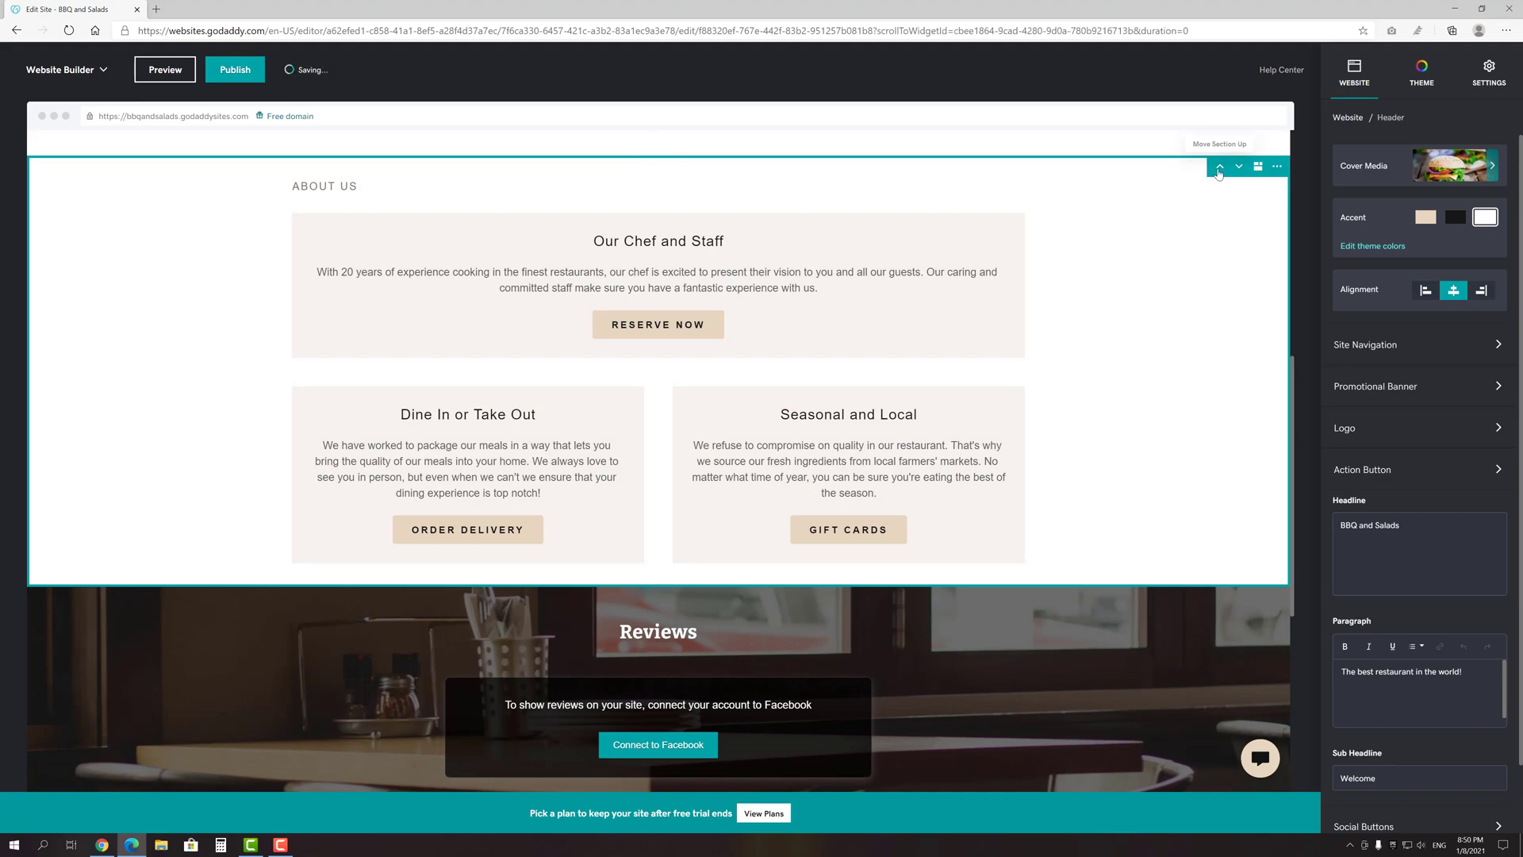
pyautogui.click(1219, 169)
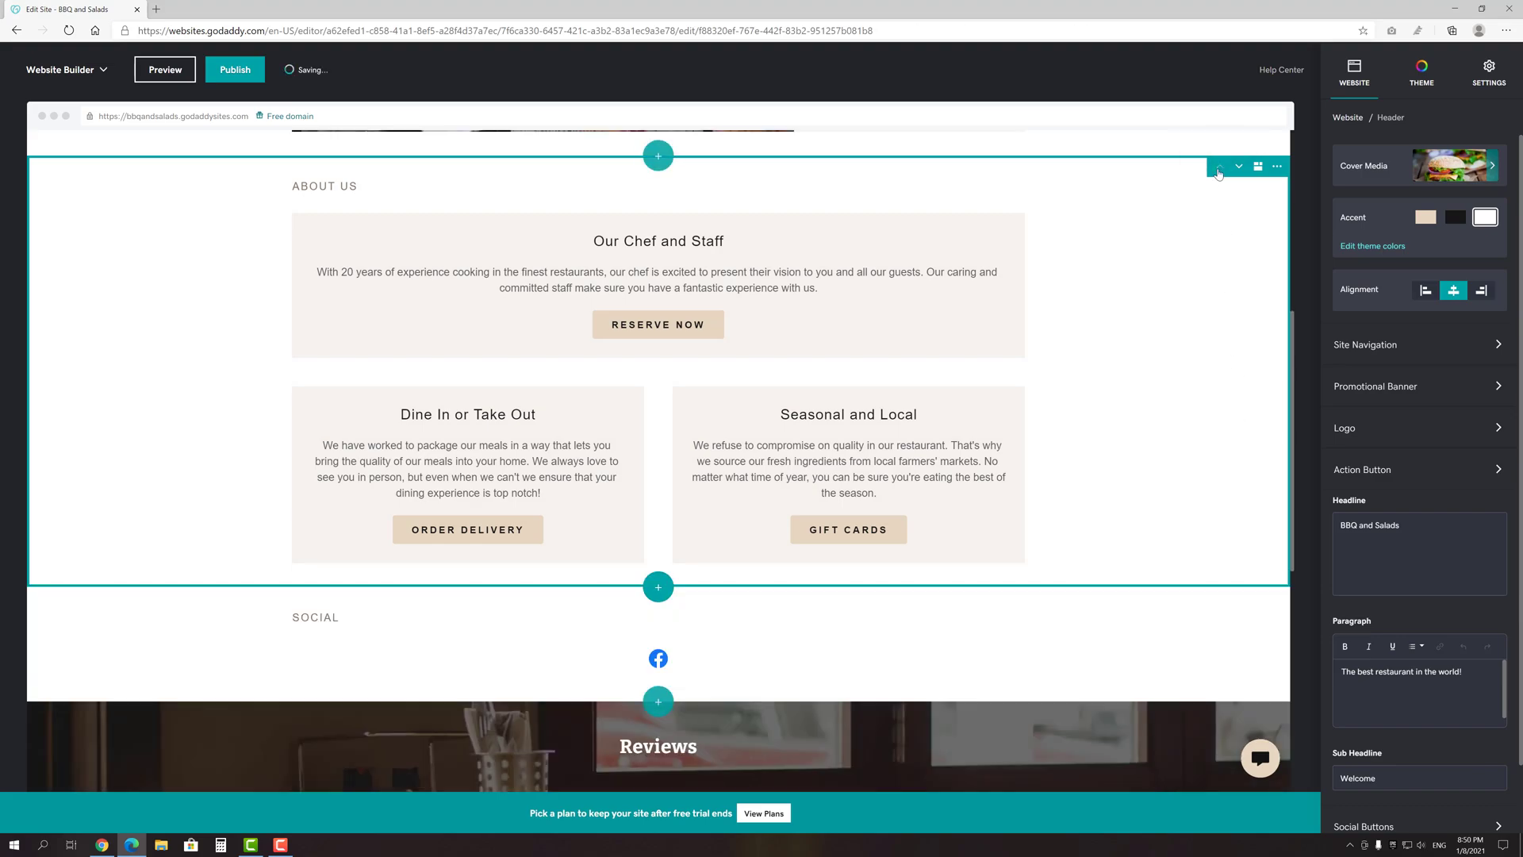
pyautogui.scroll(-3, 1222, 198)
pyautogui.scroll(5, 1198, 224)
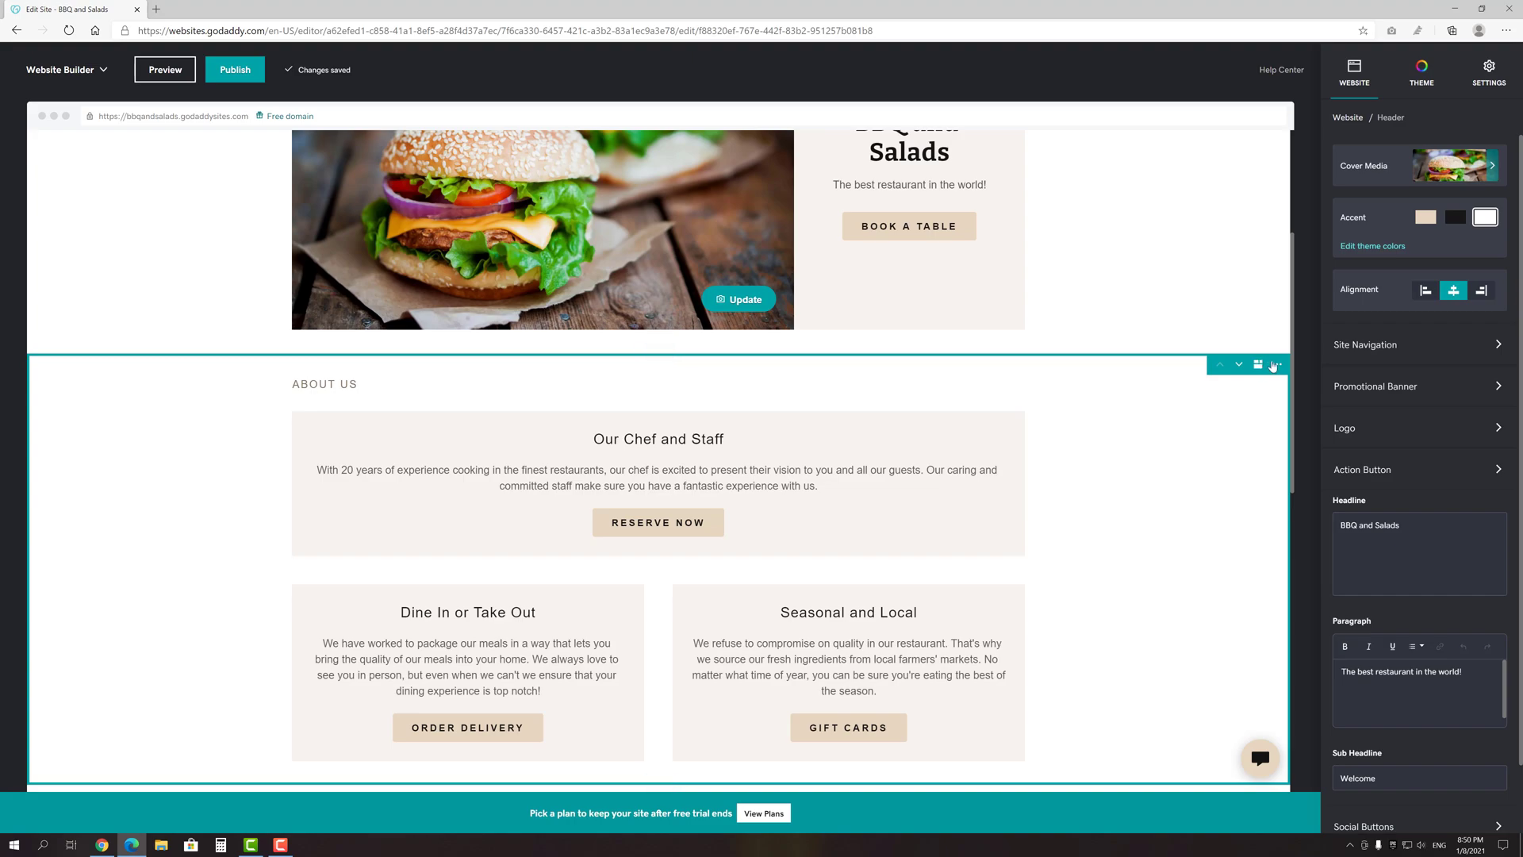
pyautogui.click(1275, 365)
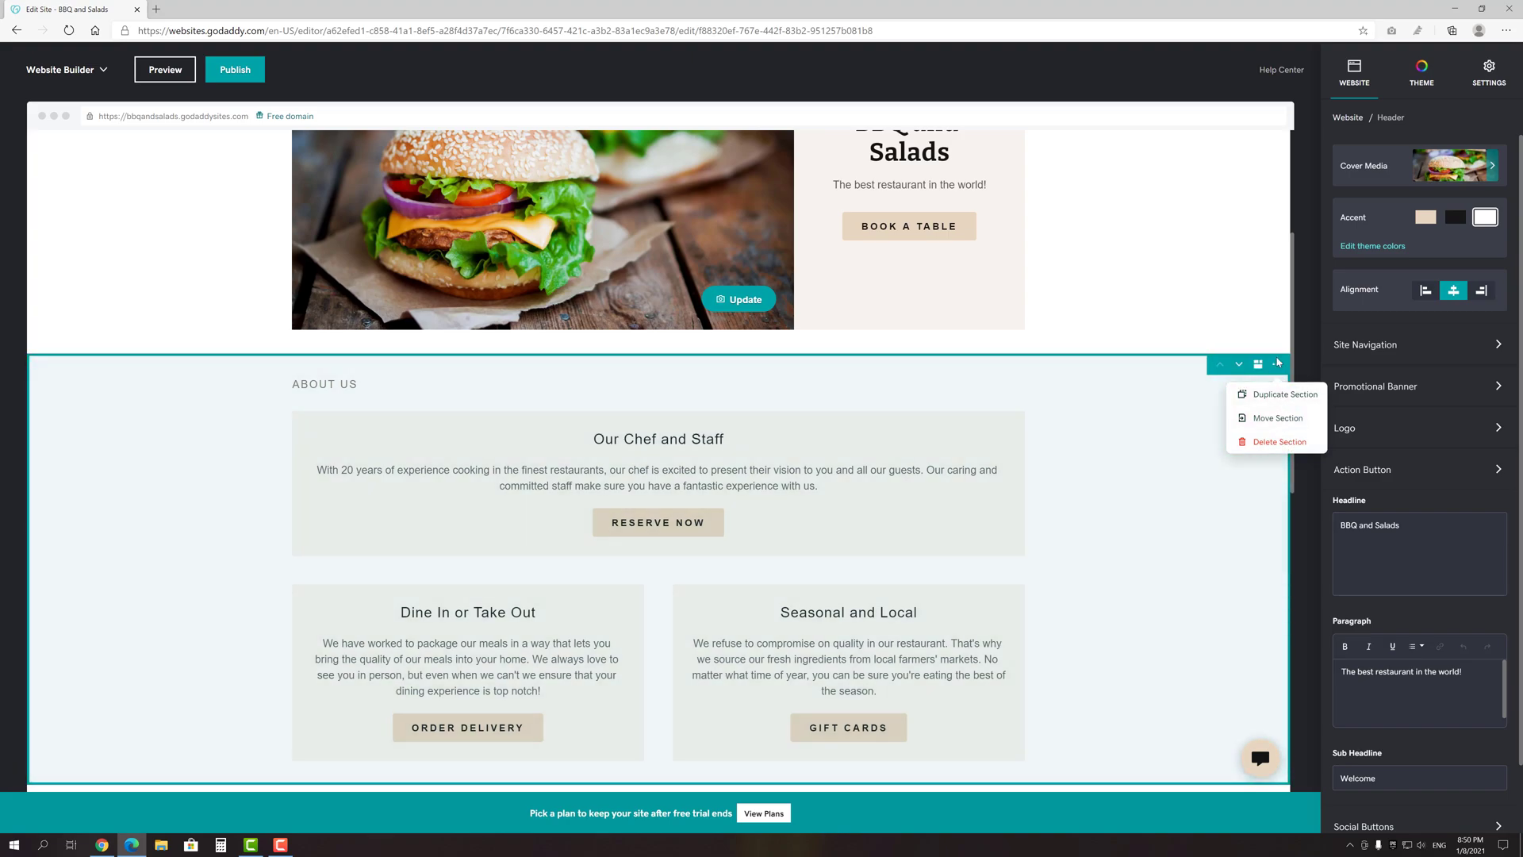
pyautogui.click(1277, 363)
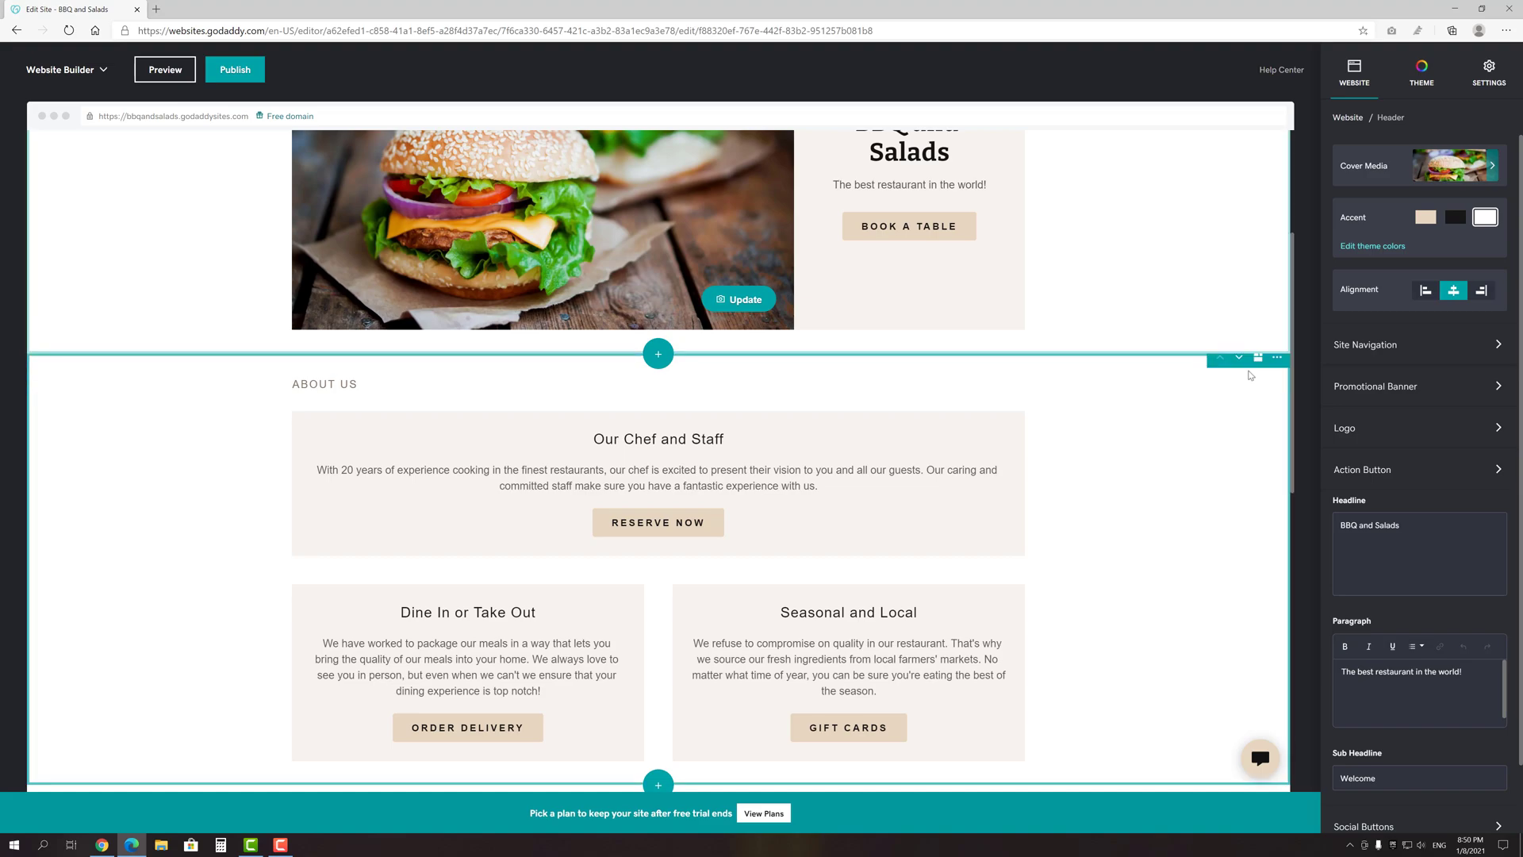
# - Apply the 'Useful for a summary or bio' layout to the About Us section
pyautogui.click(1110, 441)
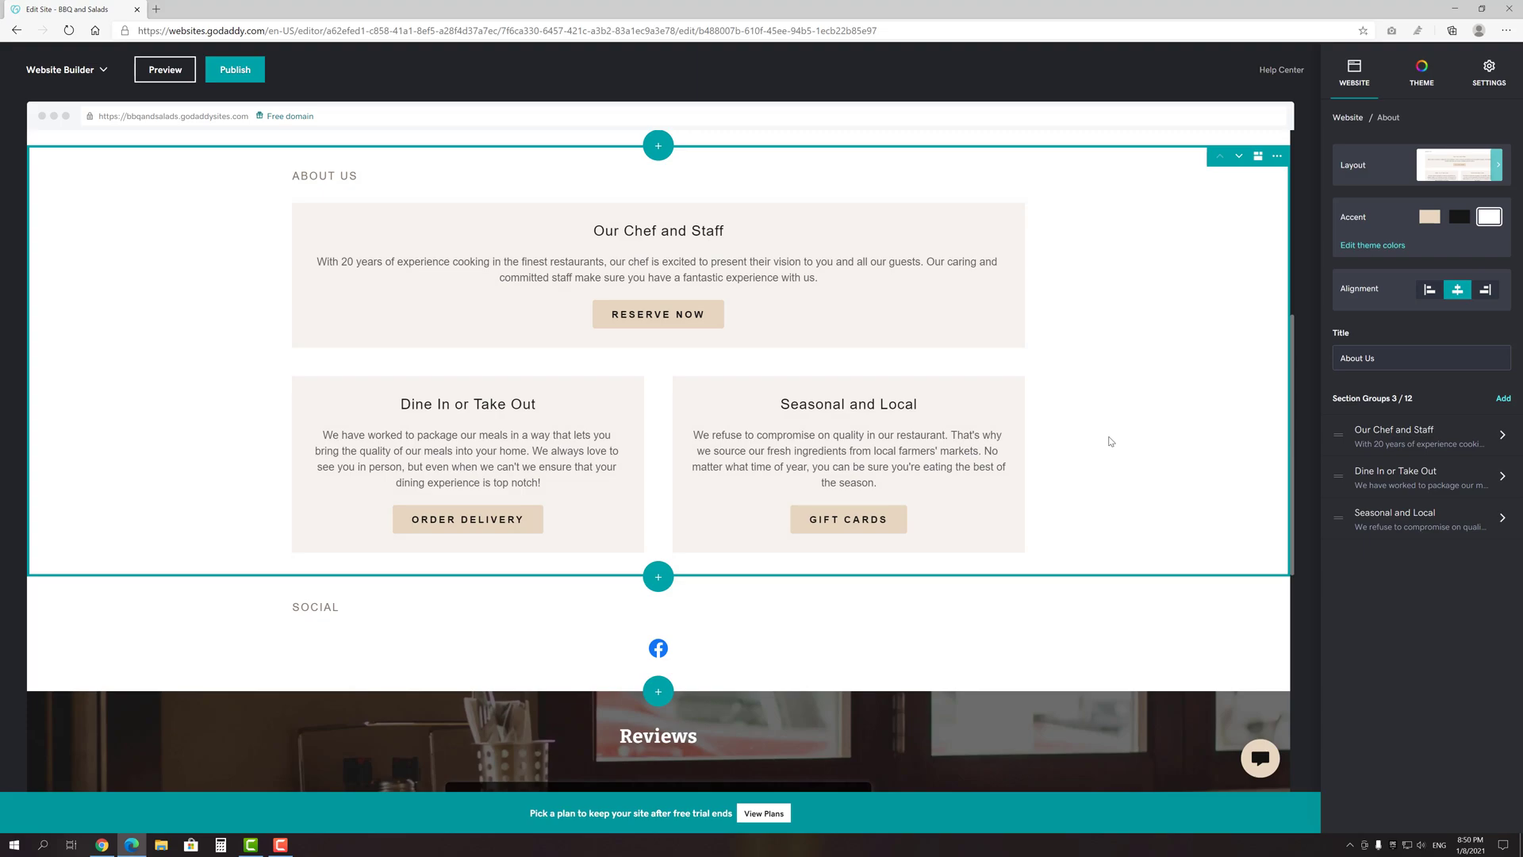
pyautogui.click(1408, 178)
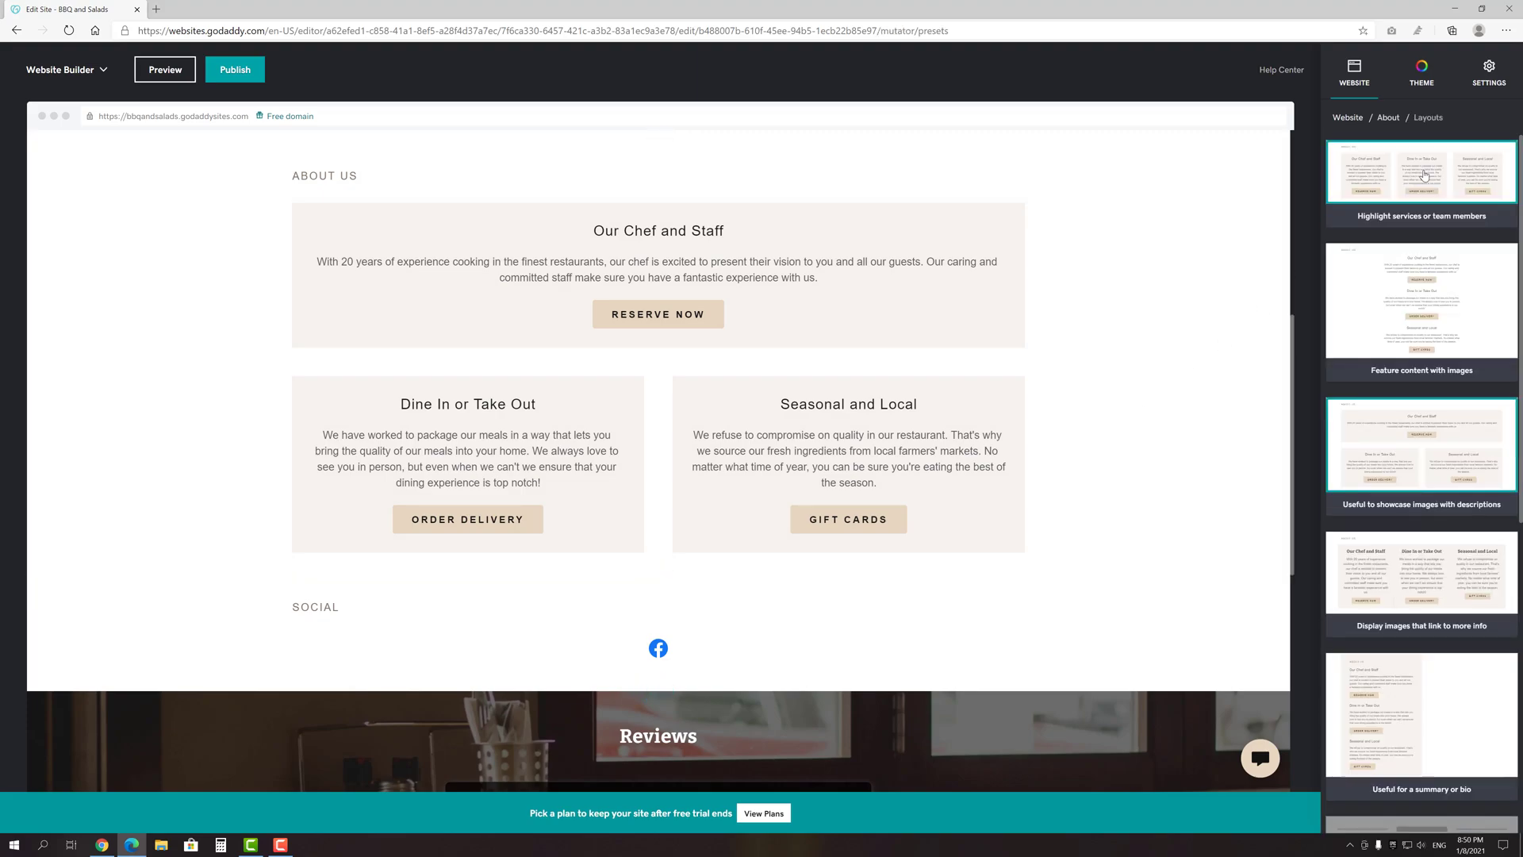
pyautogui.scroll(-2, 1414, 318)
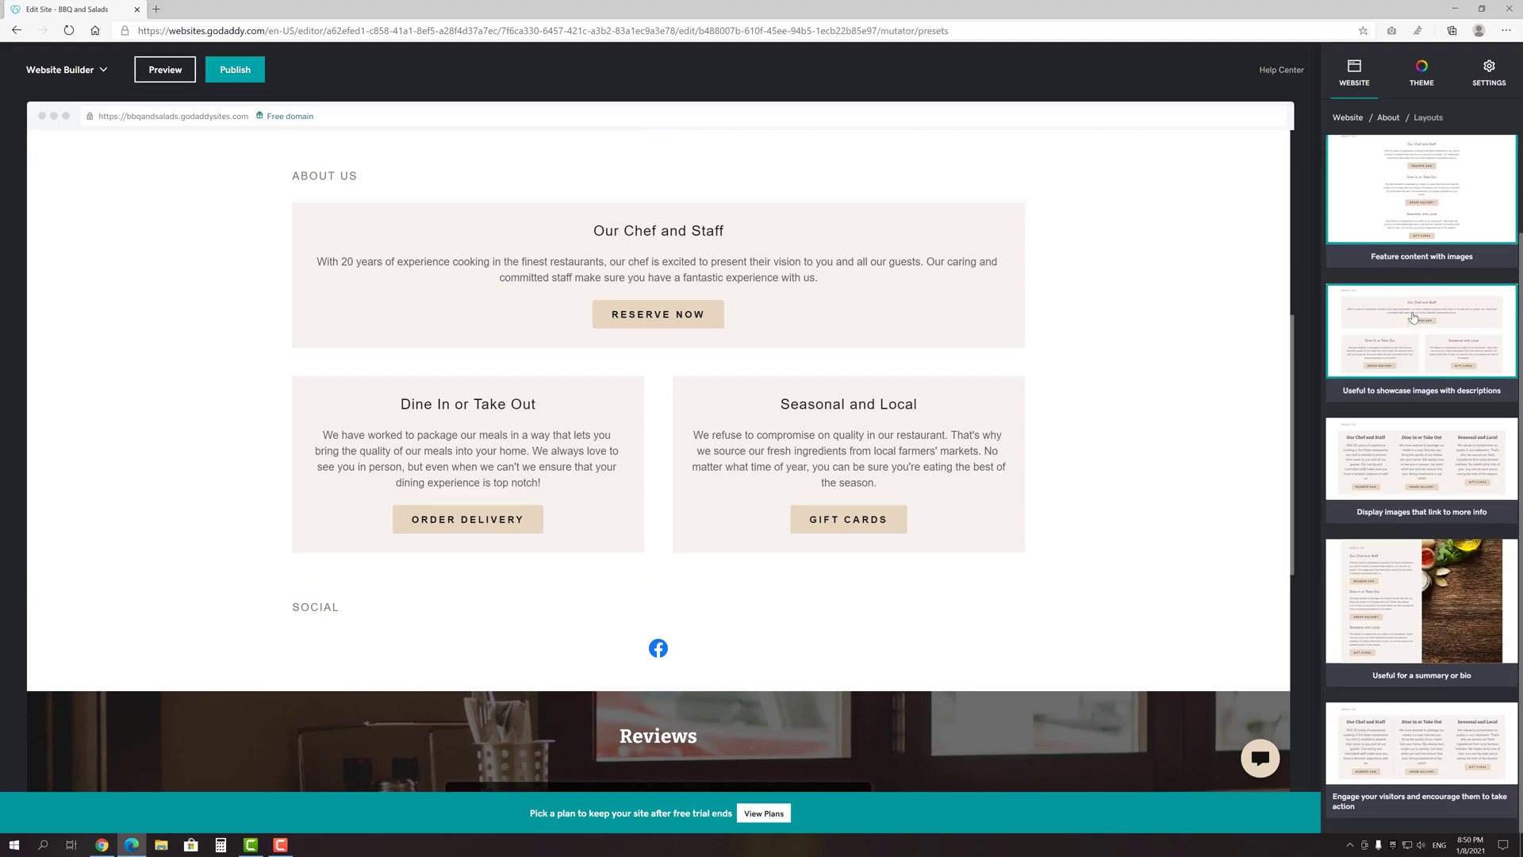
pyautogui.click(1372, 581)
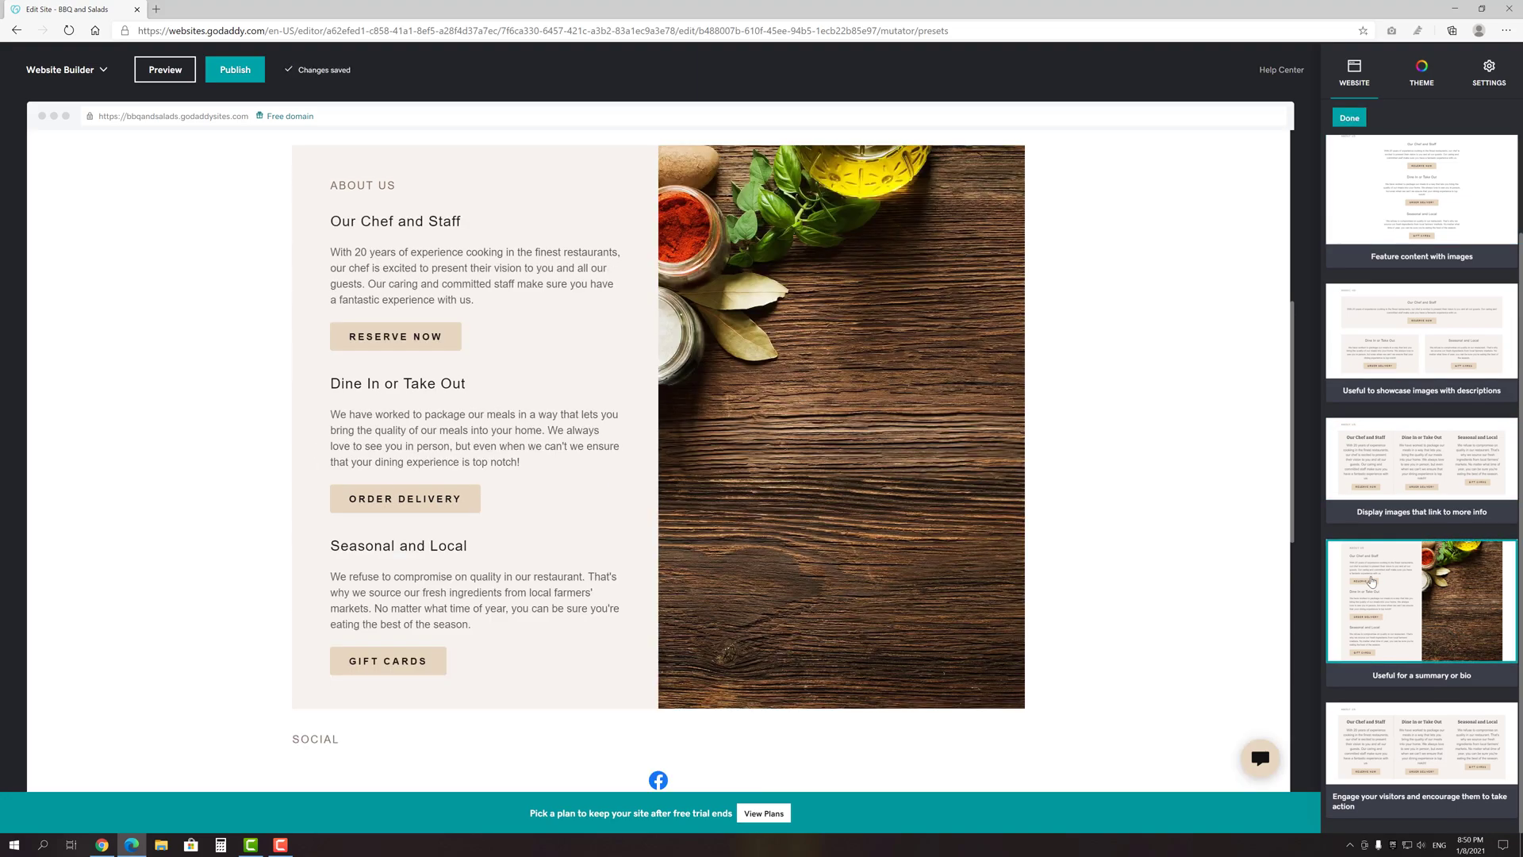
pyautogui.click(1347, 118)
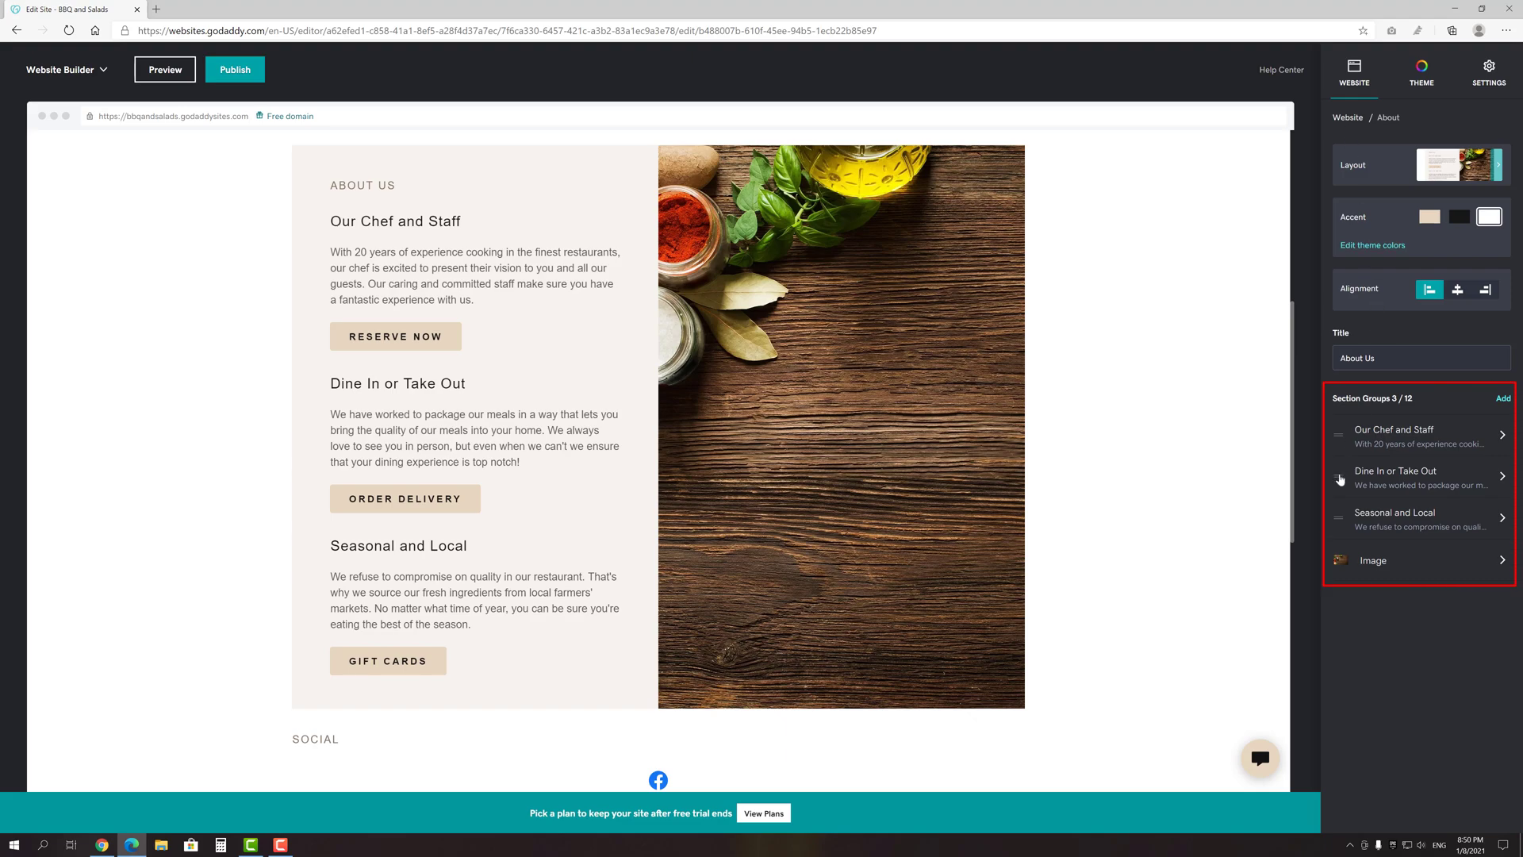
pyautogui.moveTo(1339, 474); pyautogui.dragTo(1337, 445)
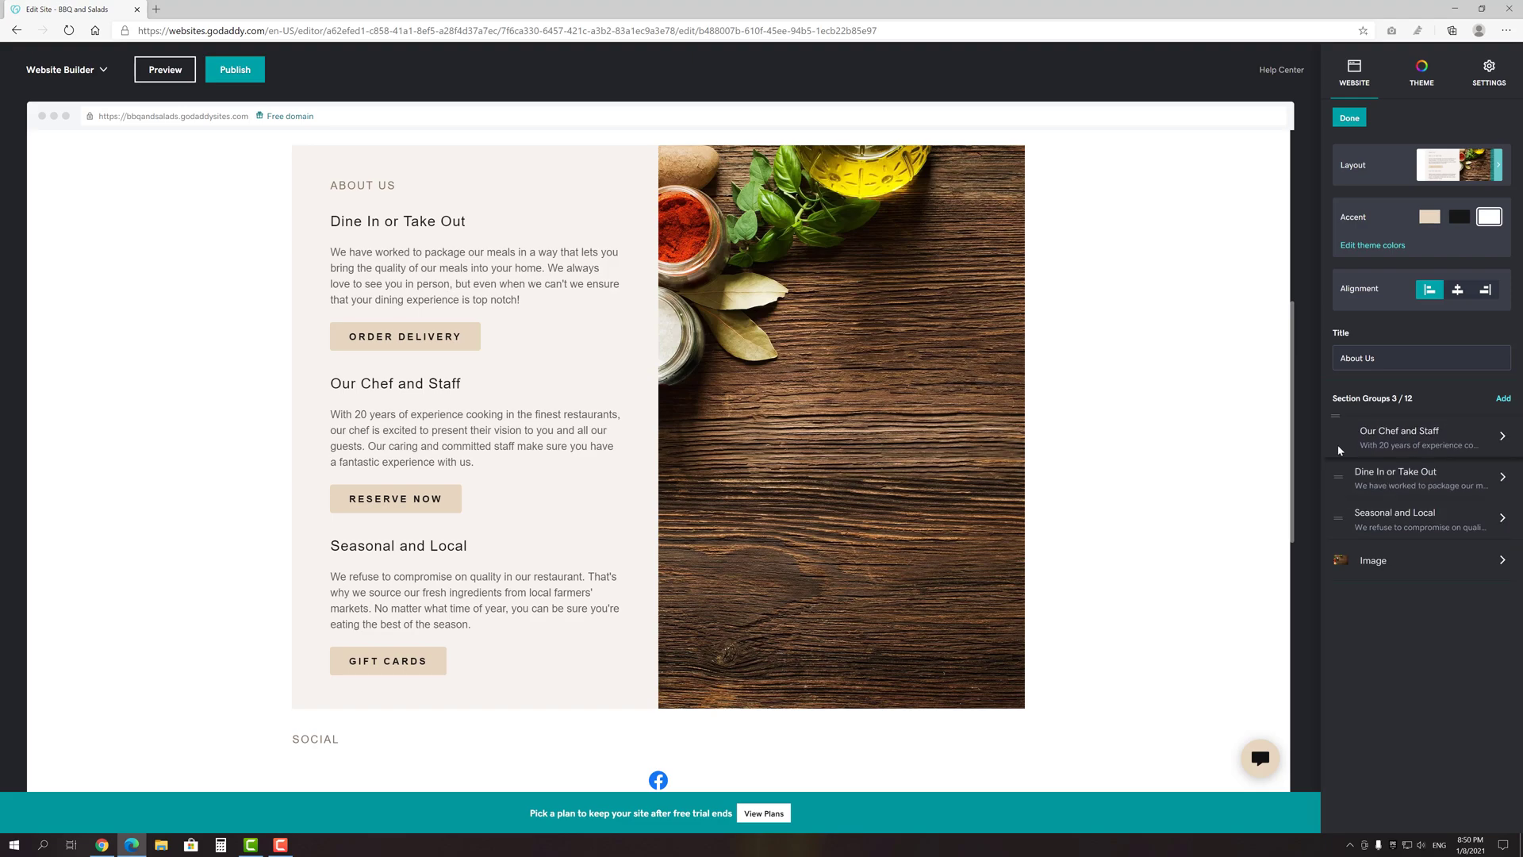
pyautogui.click(1502, 399)
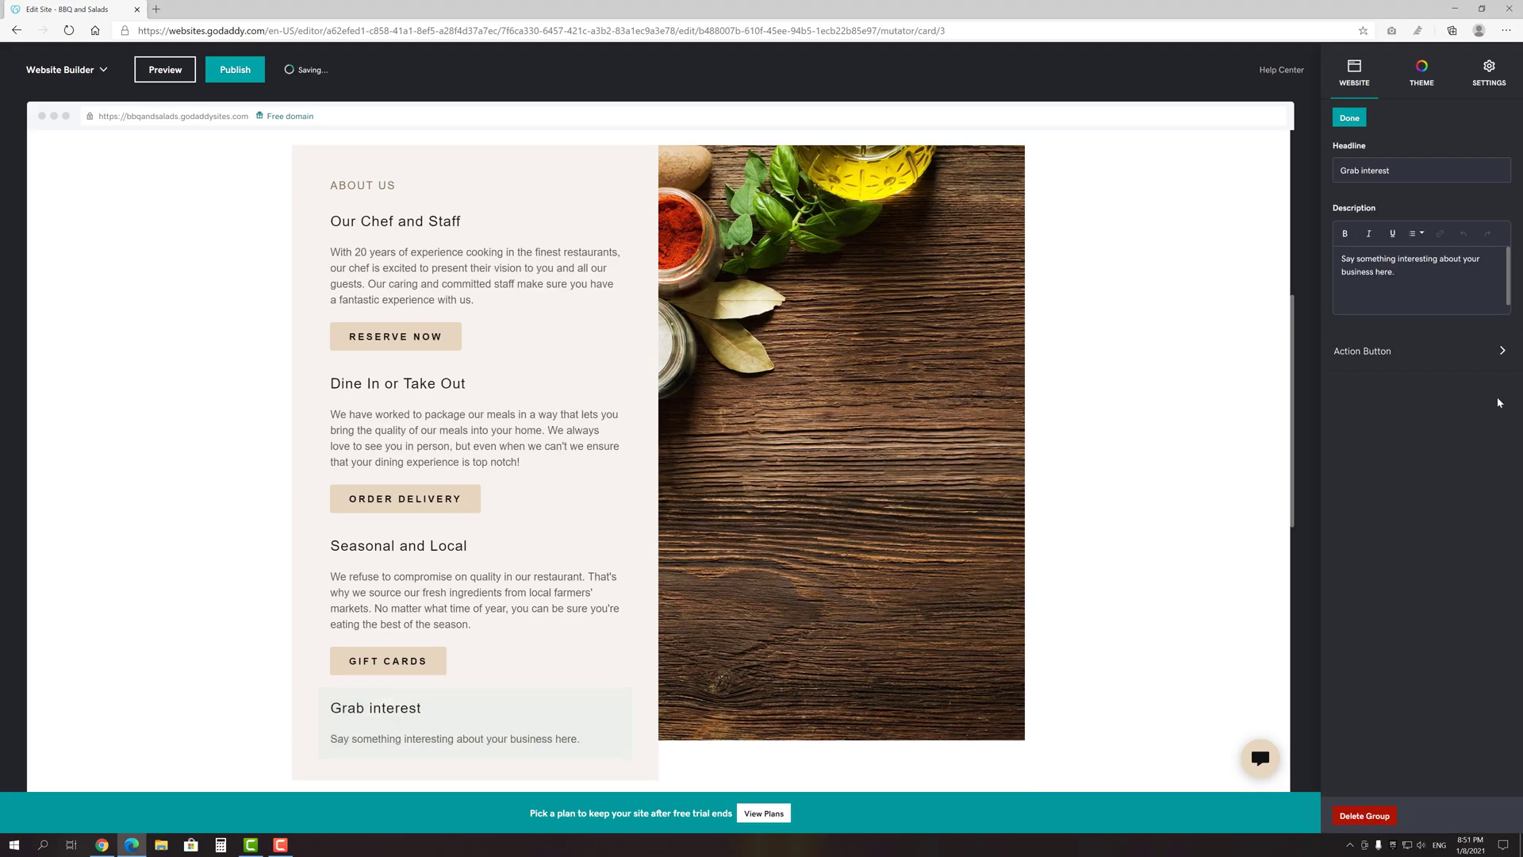
pyautogui.scroll(-2, 653, 506)
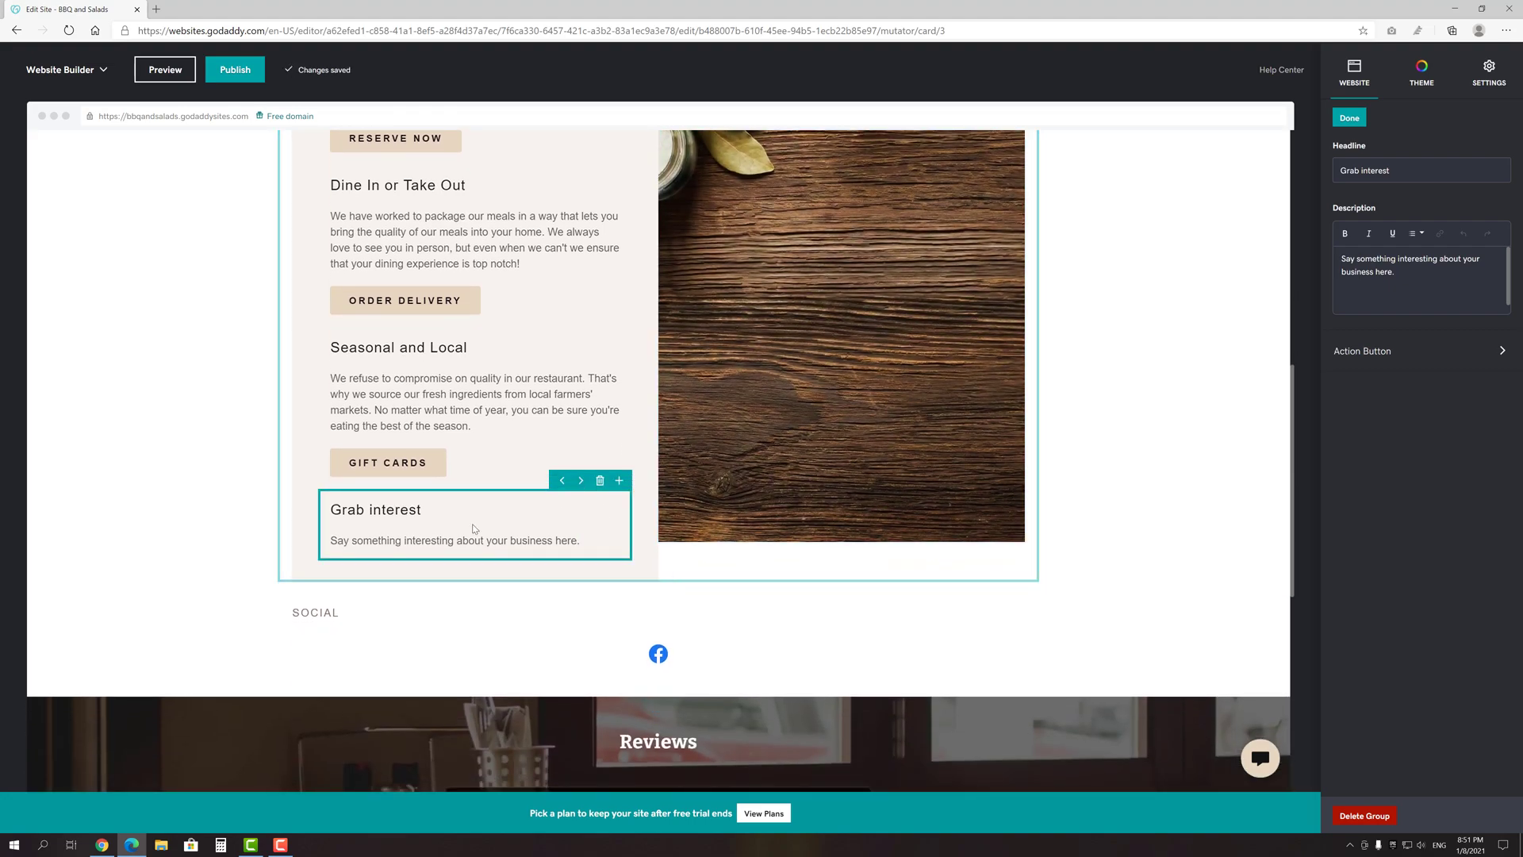
pyautogui.click(600, 481)
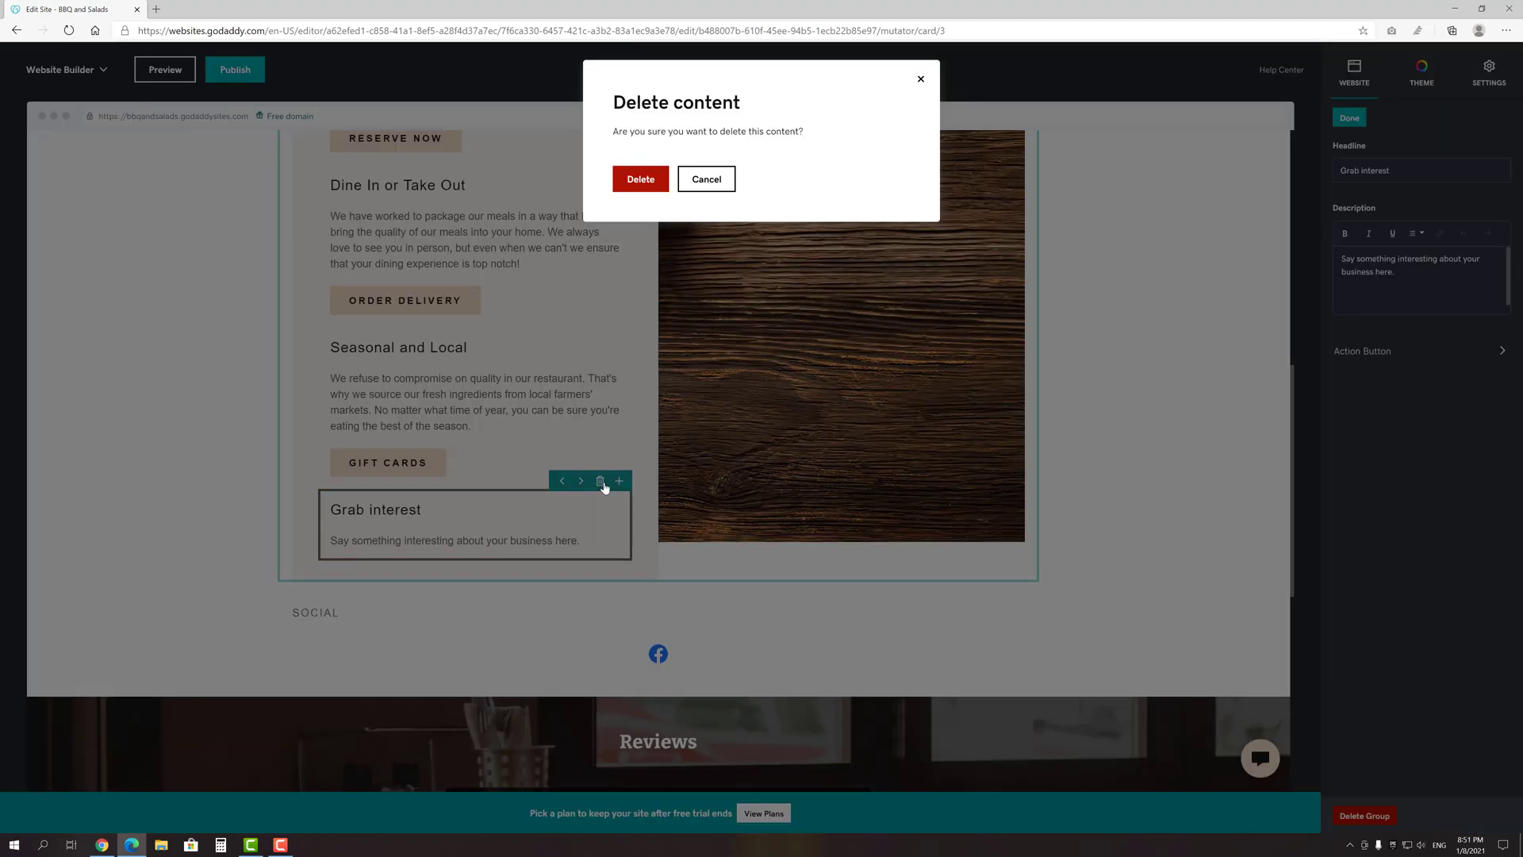
pyautogui.click(641, 180)
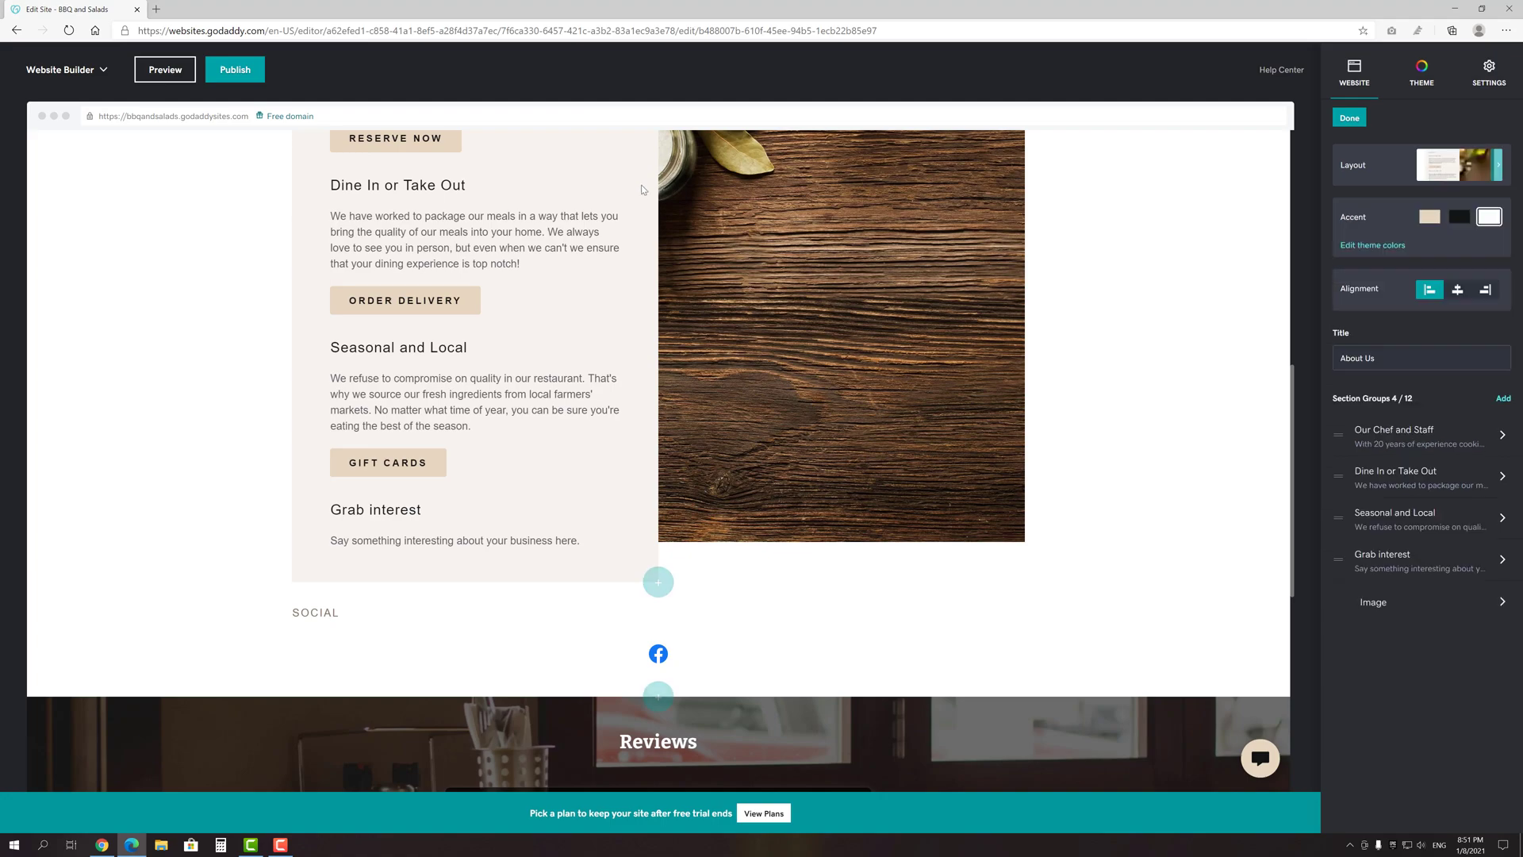
pyautogui.scroll(4, 607, 420)
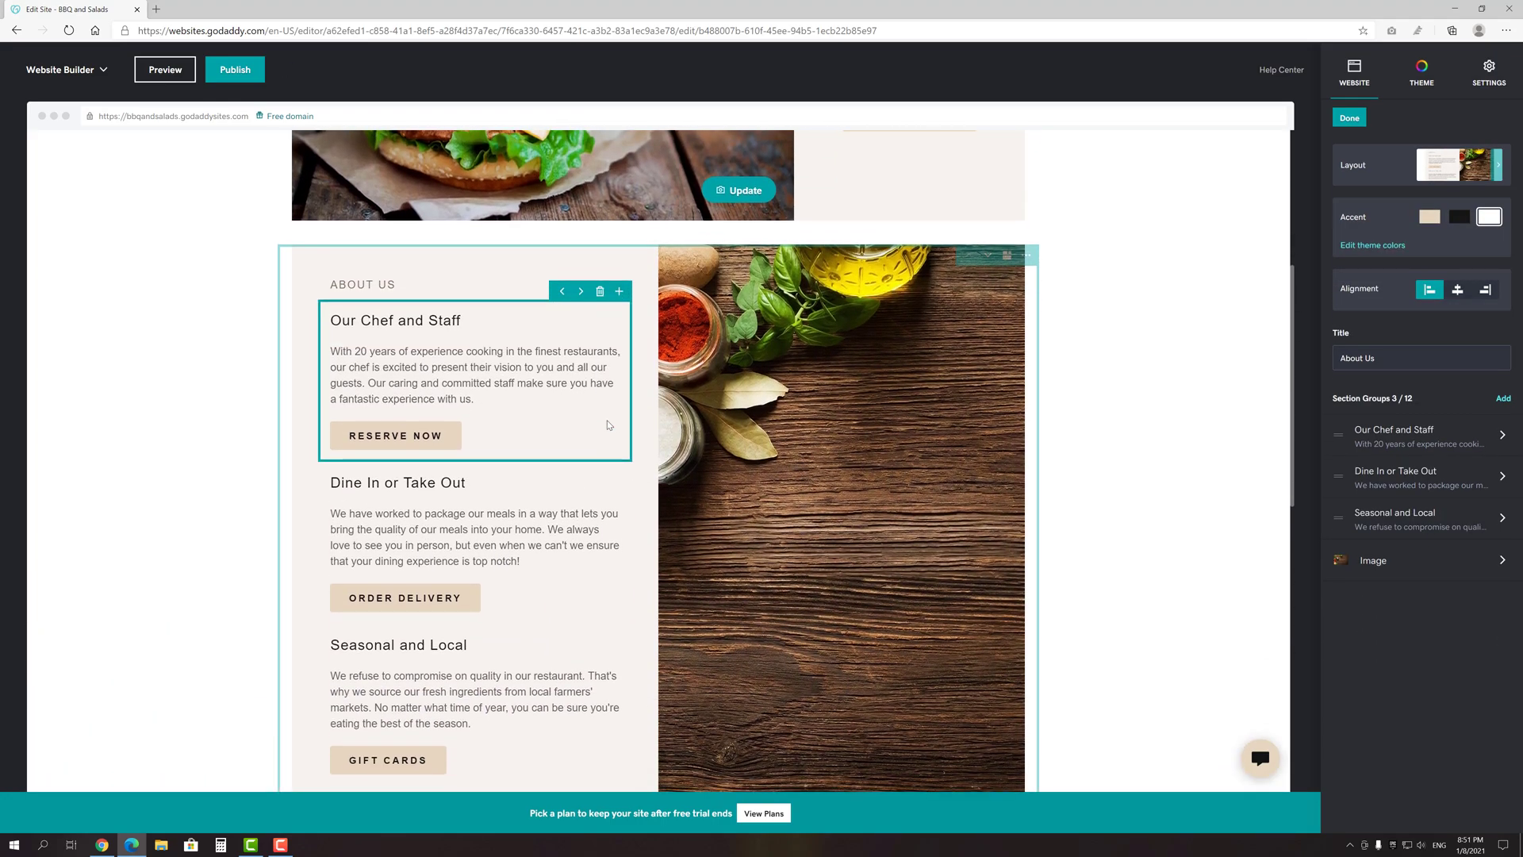
# - Retitle the first About Us group 'We cook the best burgers' and label its button 'Try them'
pyautogui.click(449, 323)
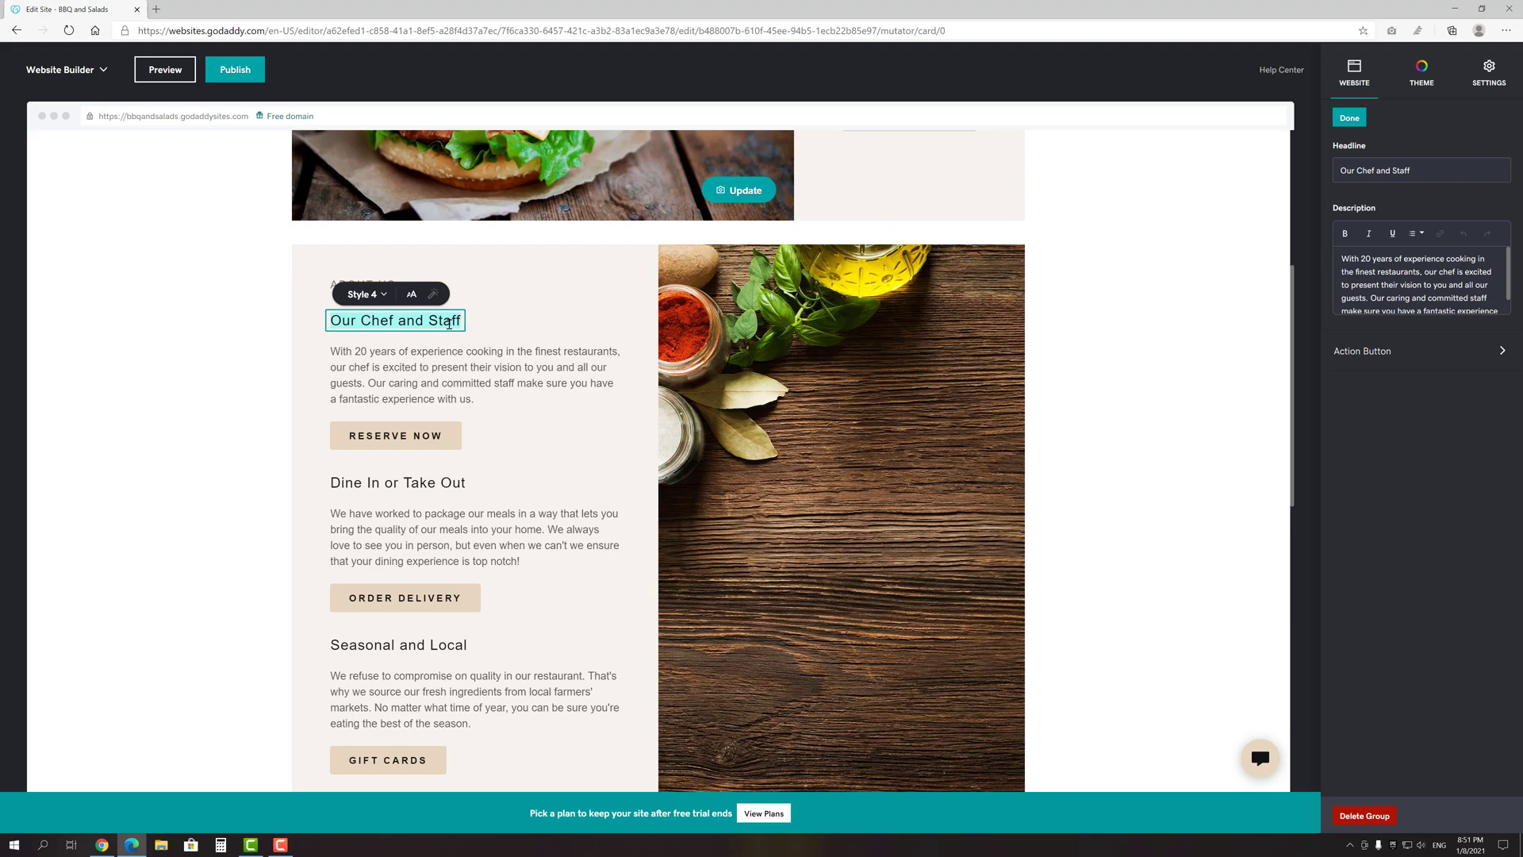
pyautogui.write('We cook the best burge')
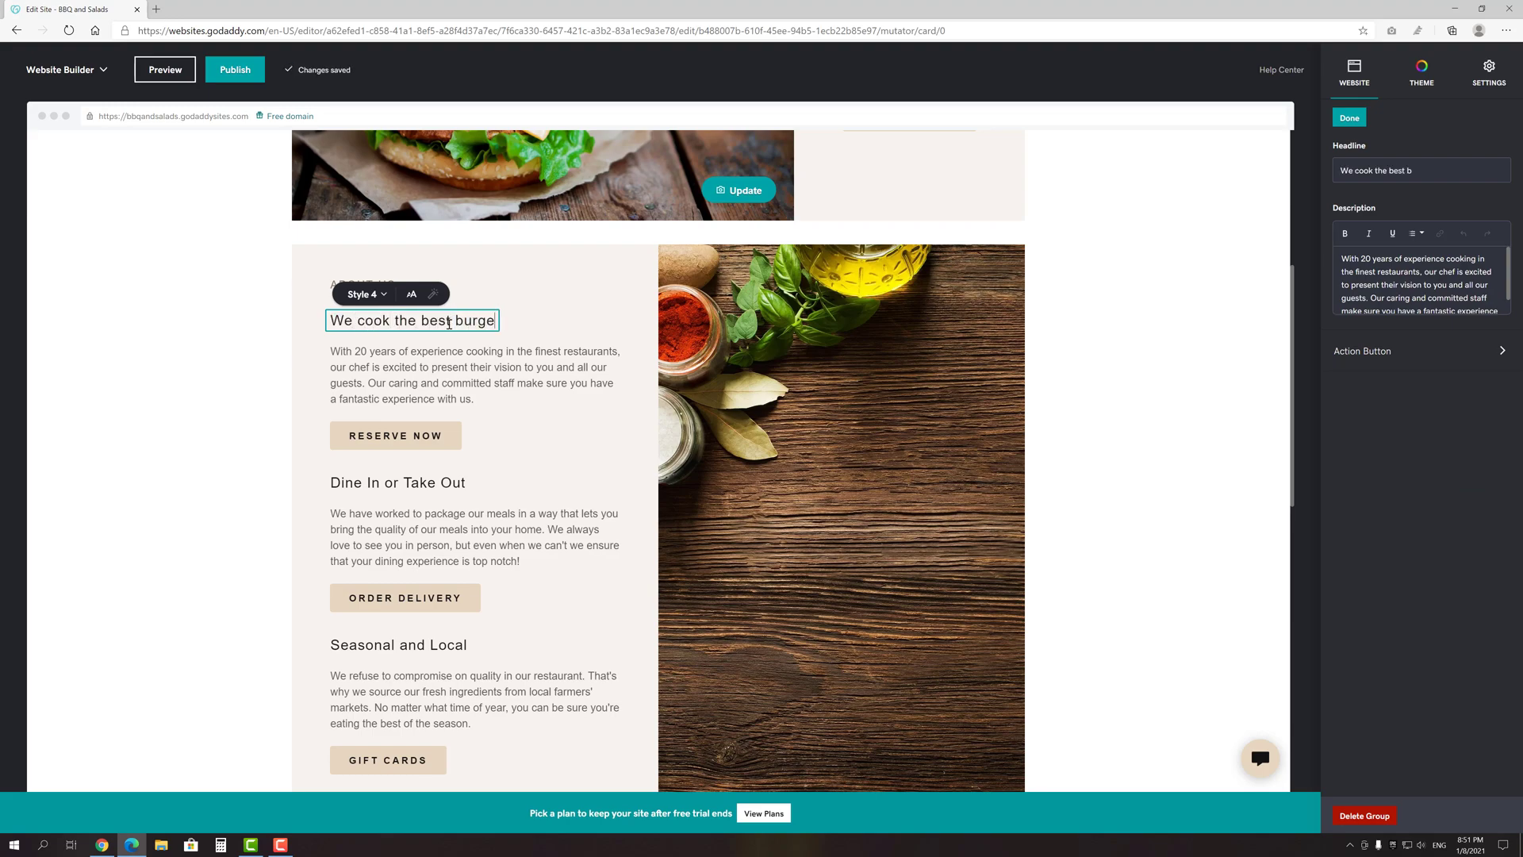
pyautogui.write('rs')
pyautogui.click(1366, 351)
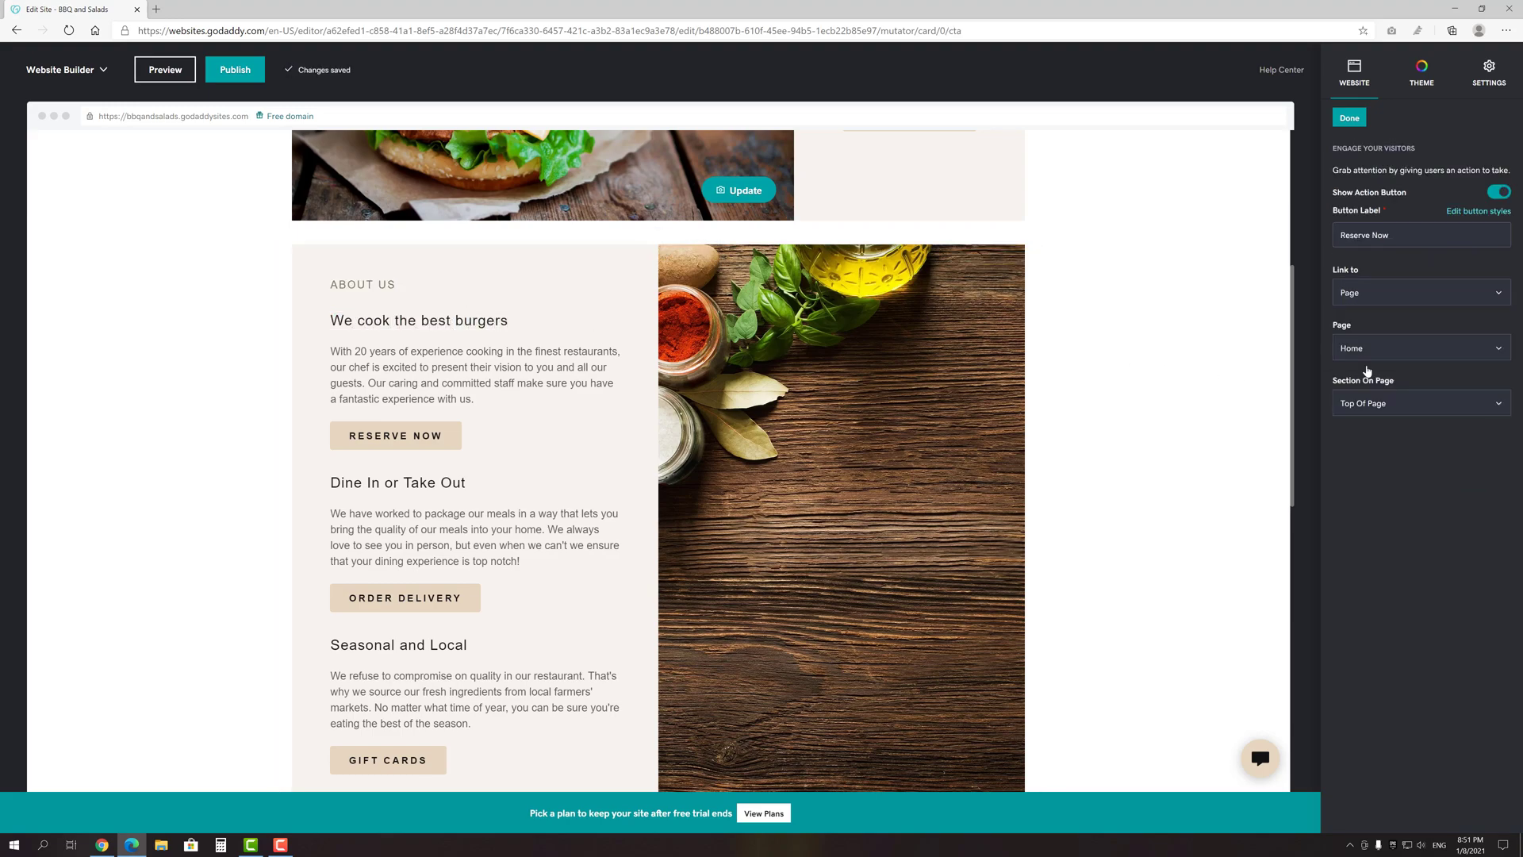
pyautogui.tripleClick(1389, 232)
pyautogui.write('T')
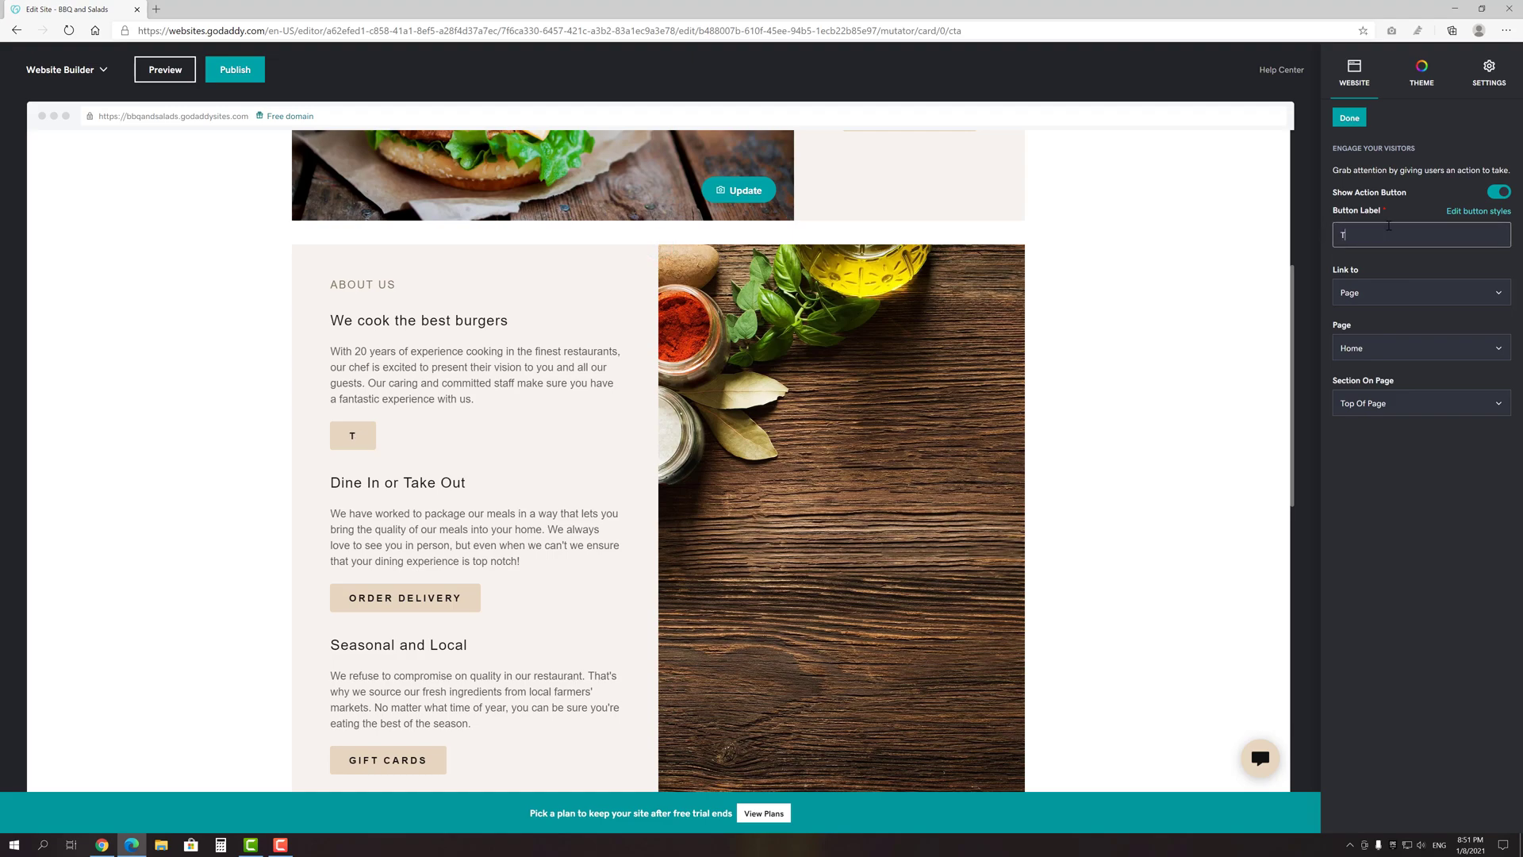
pyautogui.write('ry them')
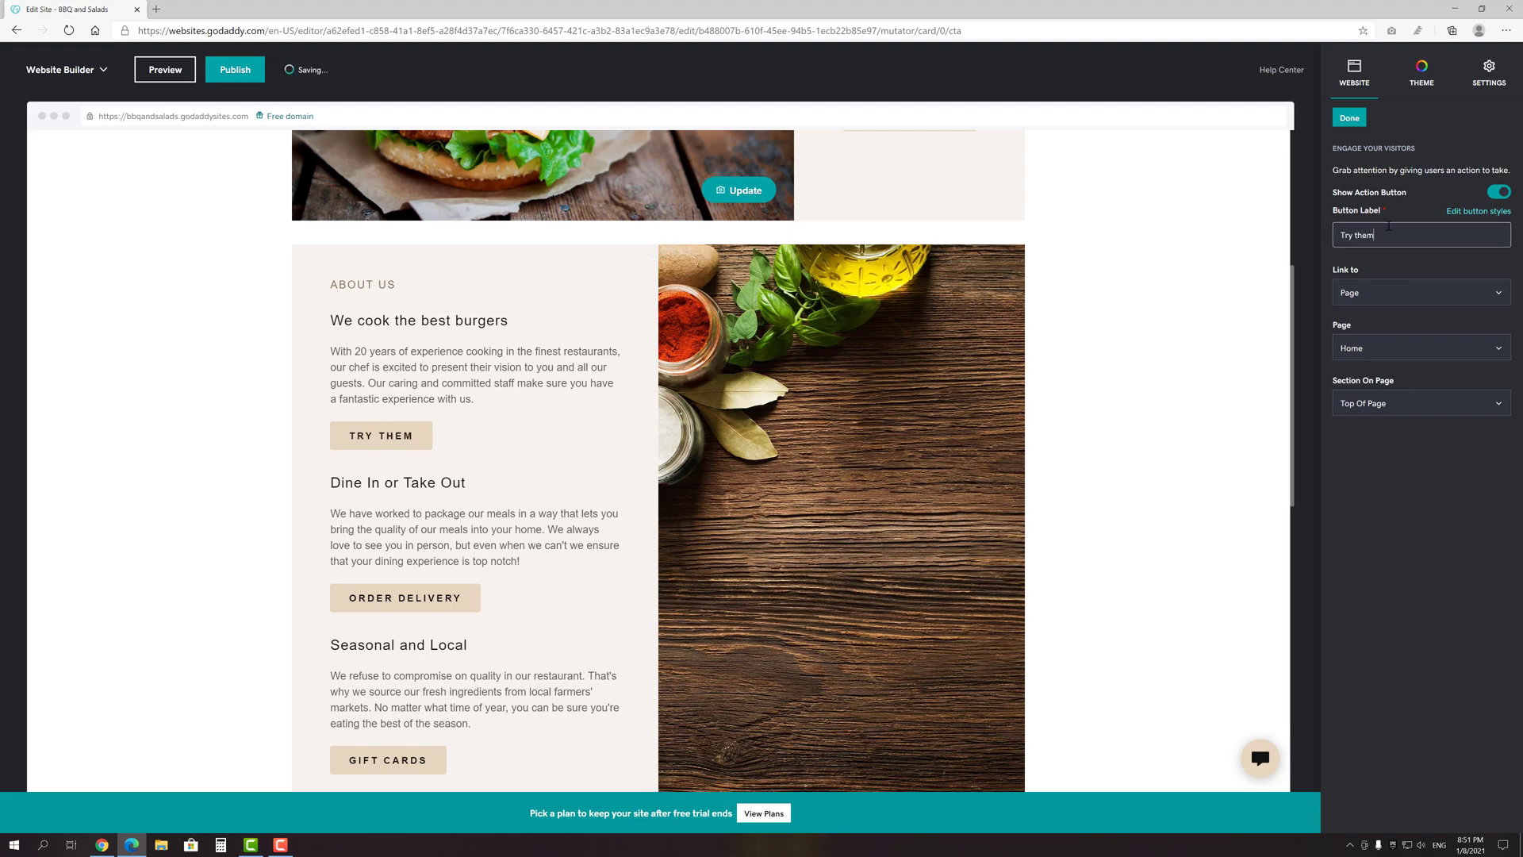
pyautogui.click(1349, 118)
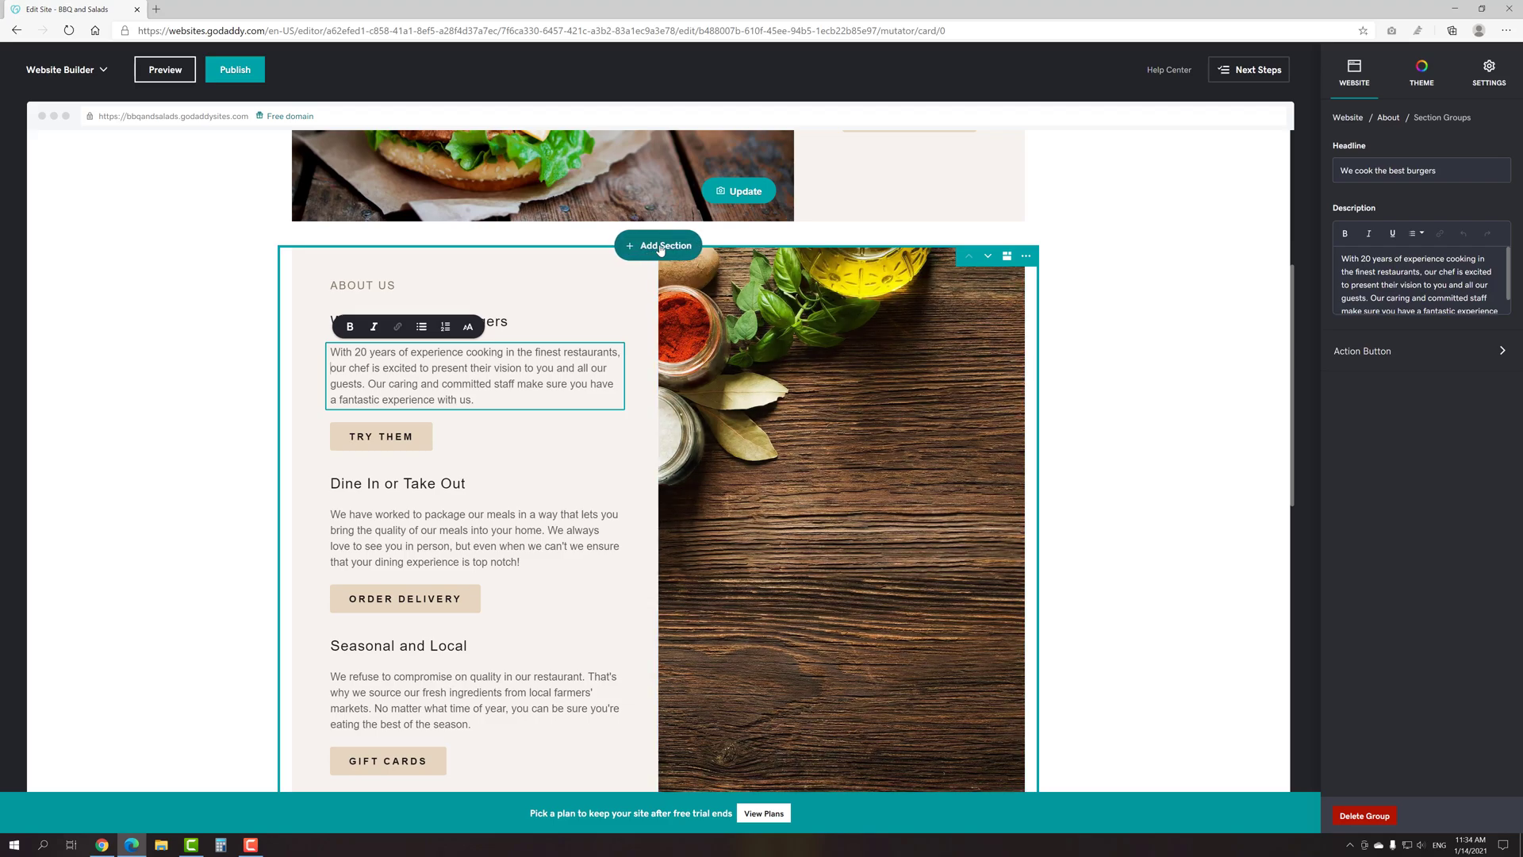
# - Browse the Contact Us, Social Feed, Blog and Online Store section layouts in the add-section panel
pyautogui.click(660, 249)
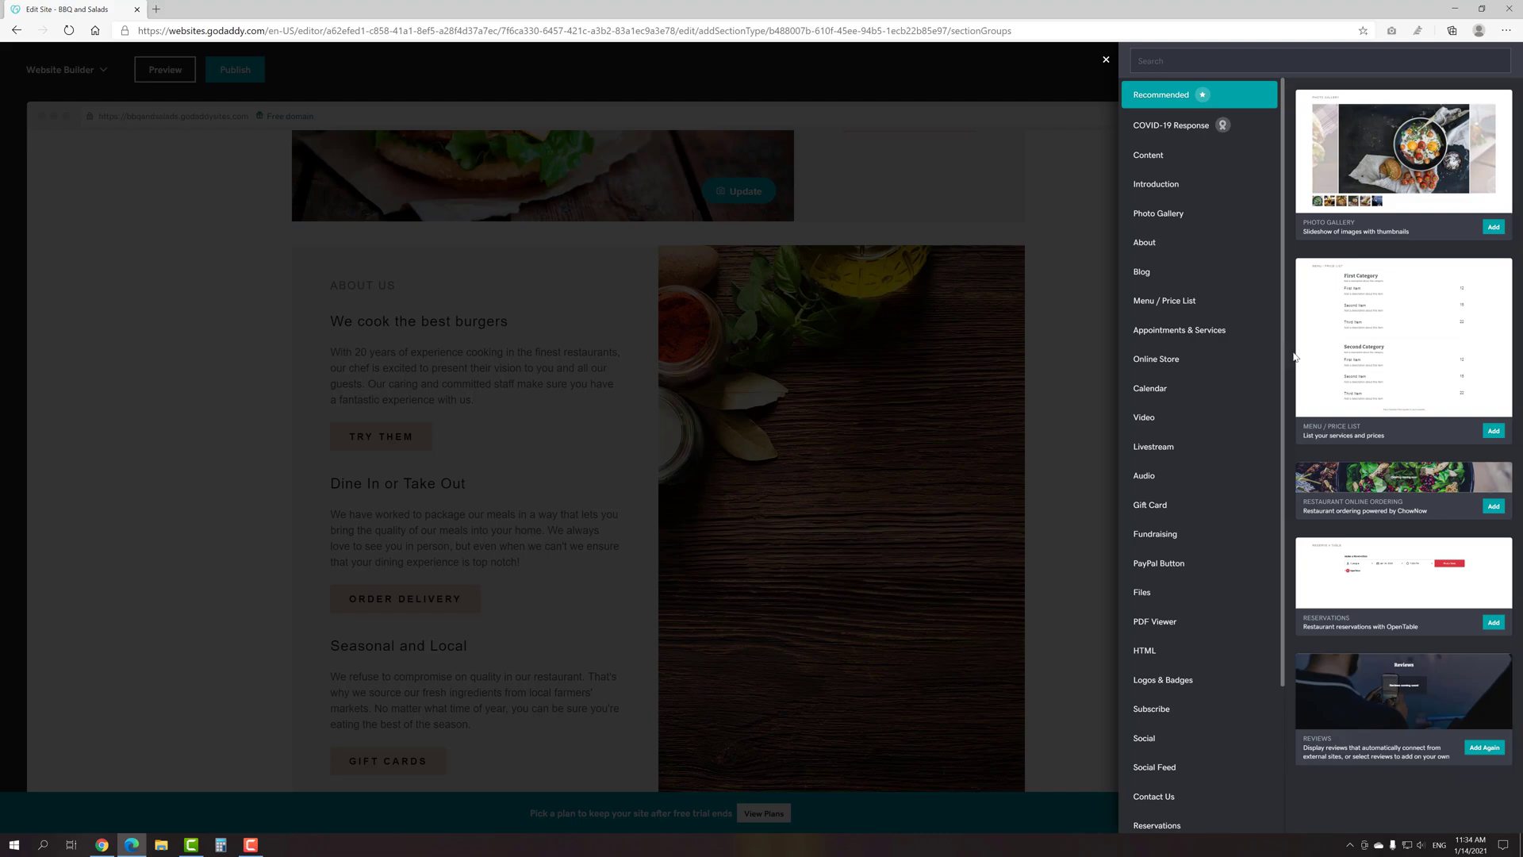
pyautogui.scroll(-2, 1238, 445)
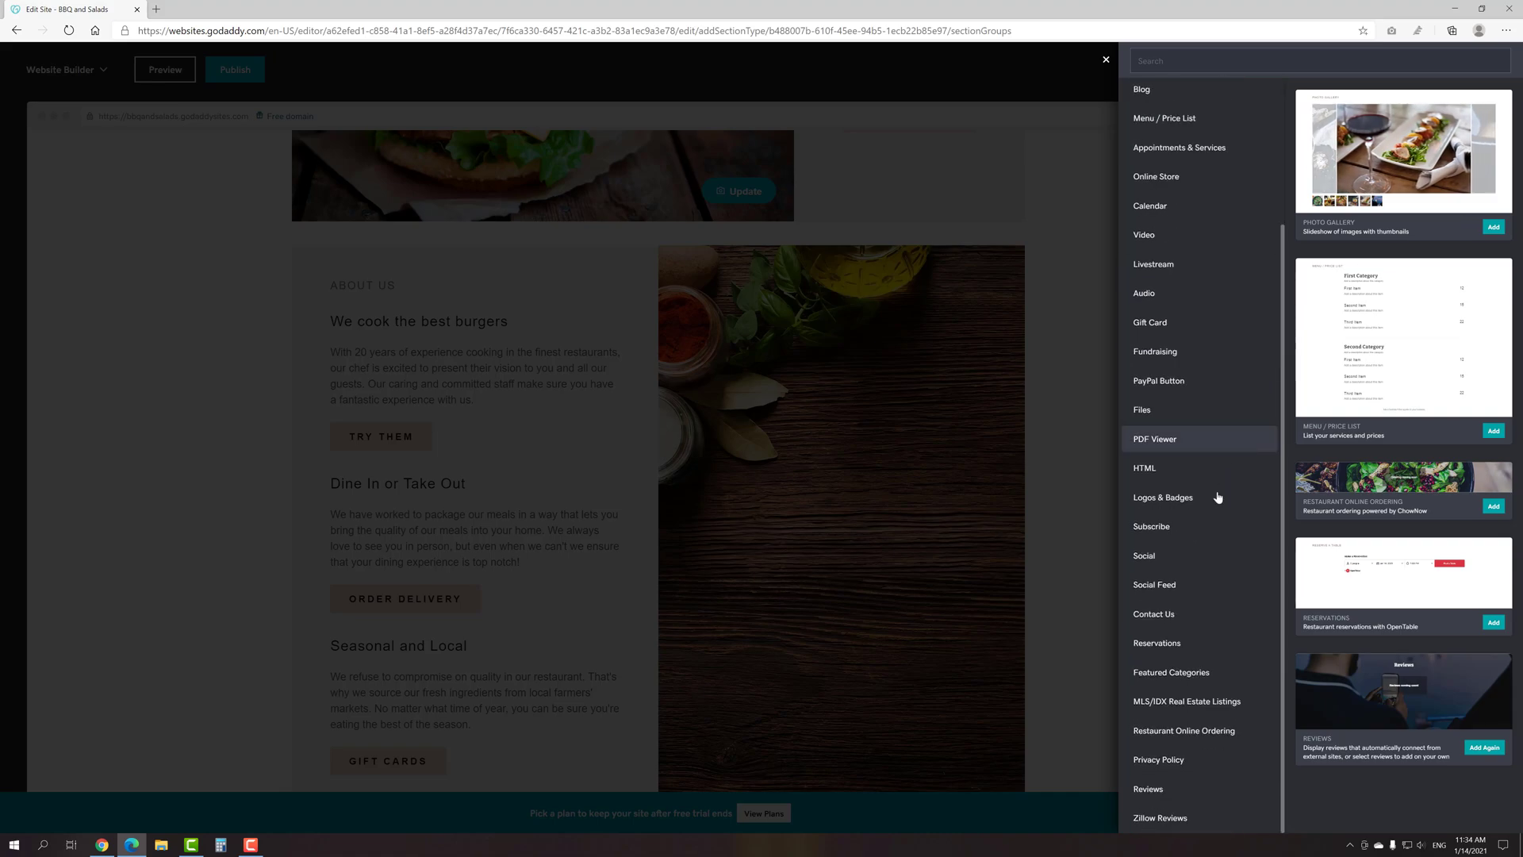
pyautogui.click(1155, 615)
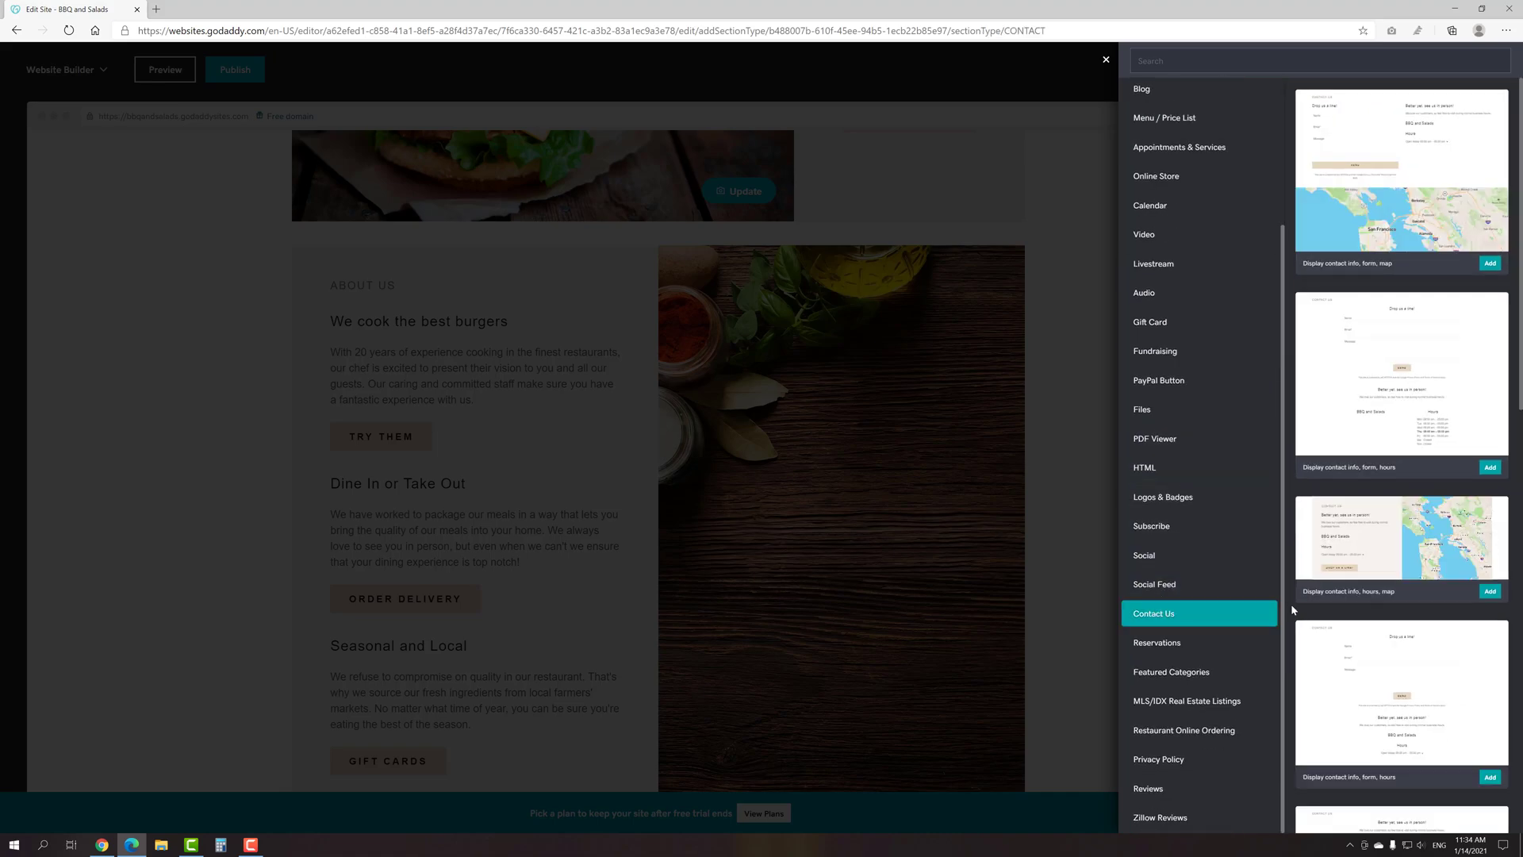
pyautogui.scroll(-5, 1291, 608)
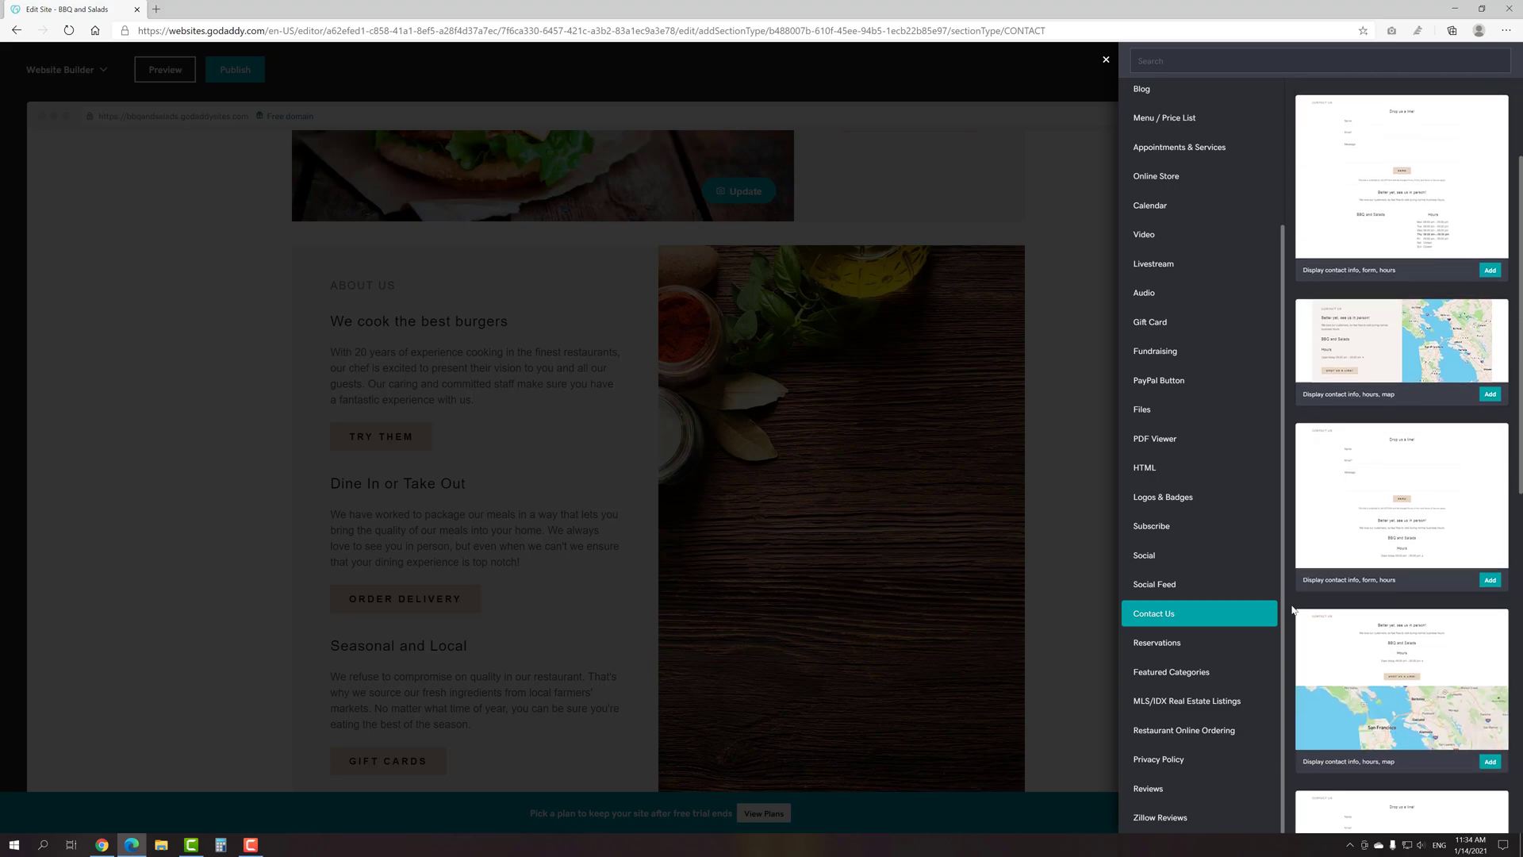
pyautogui.scroll(-4, 1291, 609)
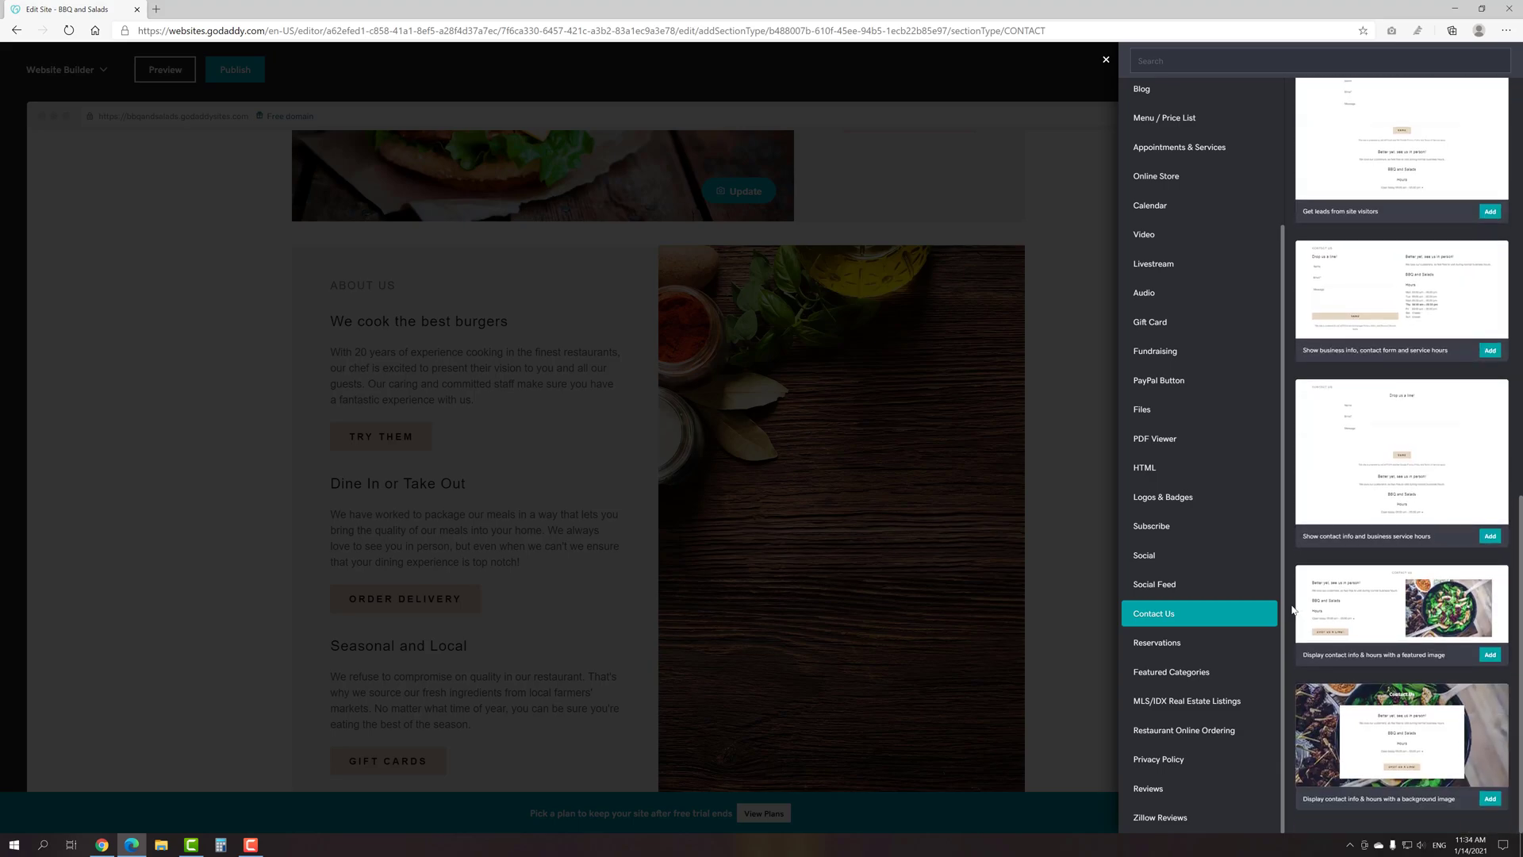
pyautogui.click(1207, 587)
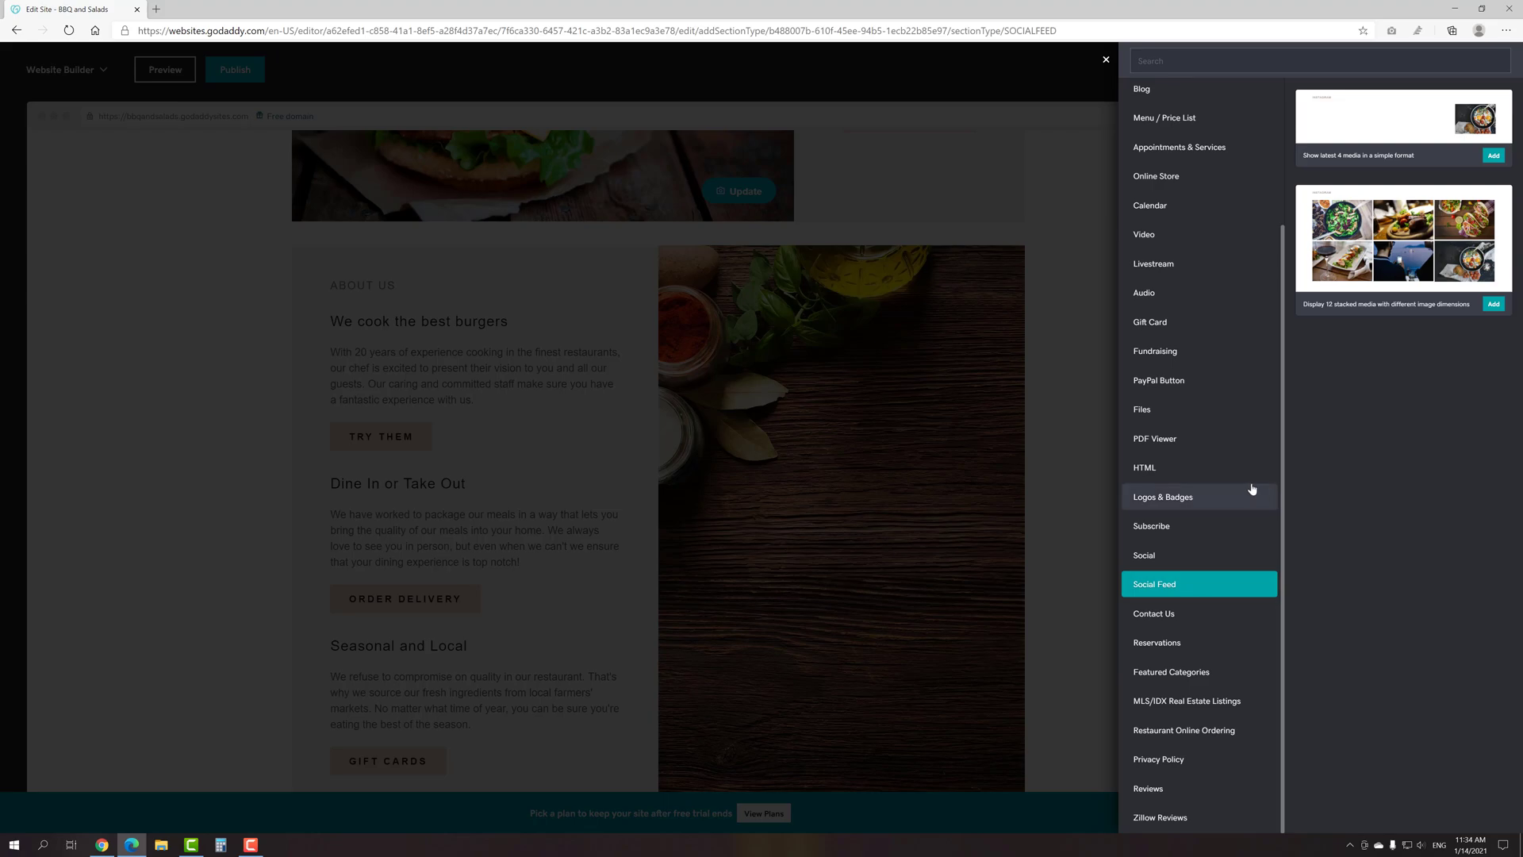
pyautogui.scroll(3, 1251, 486)
pyautogui.click(1156, 275)
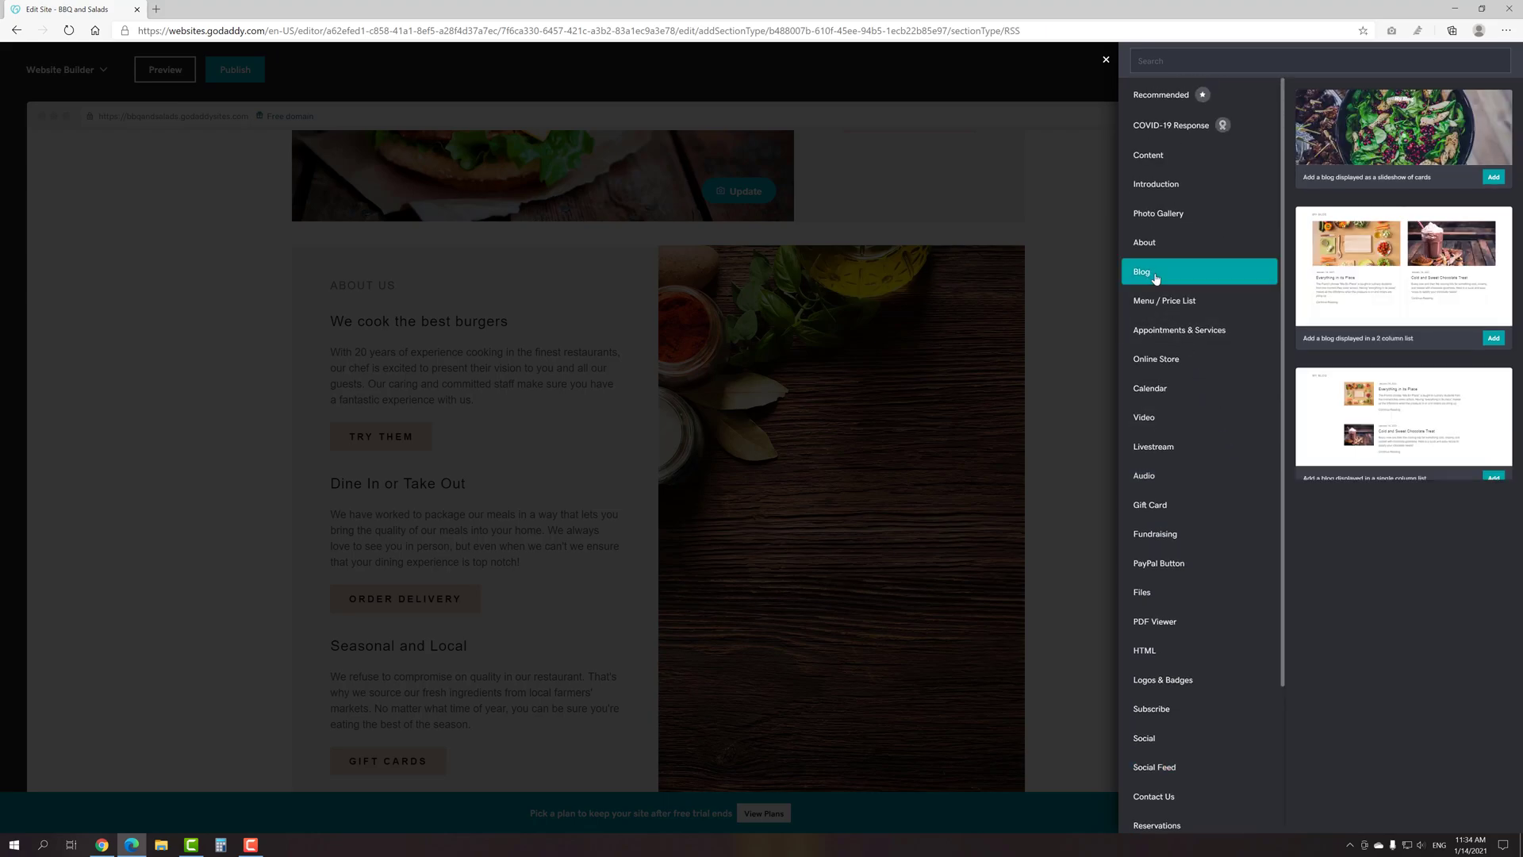
pyautogui.click(1172, 358)
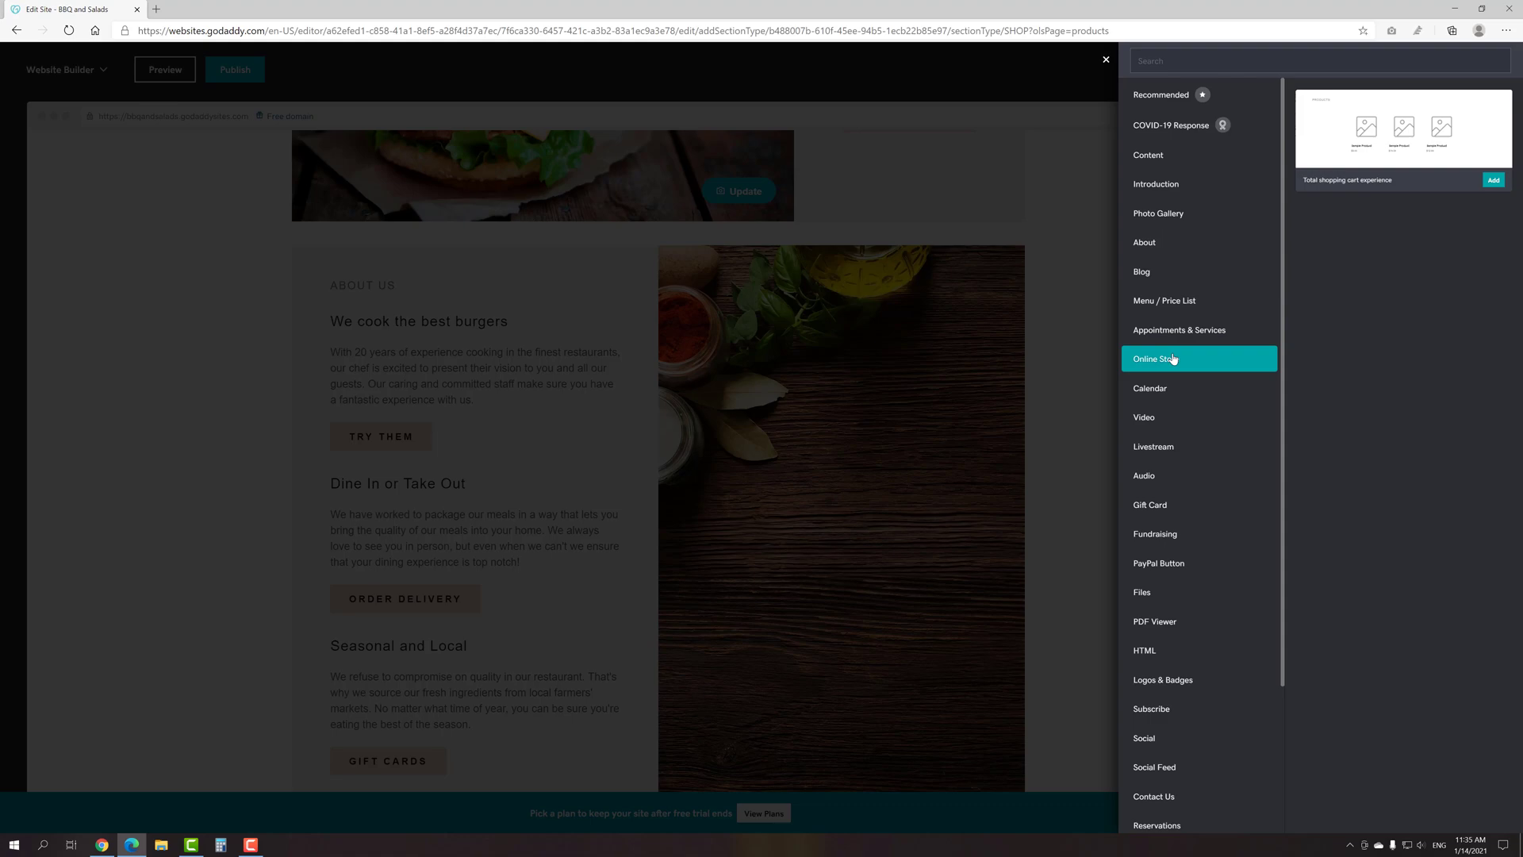
# - Close the add-section choices, then review the website messaging preferences and leave them
pyautogui.click(1105, 60)
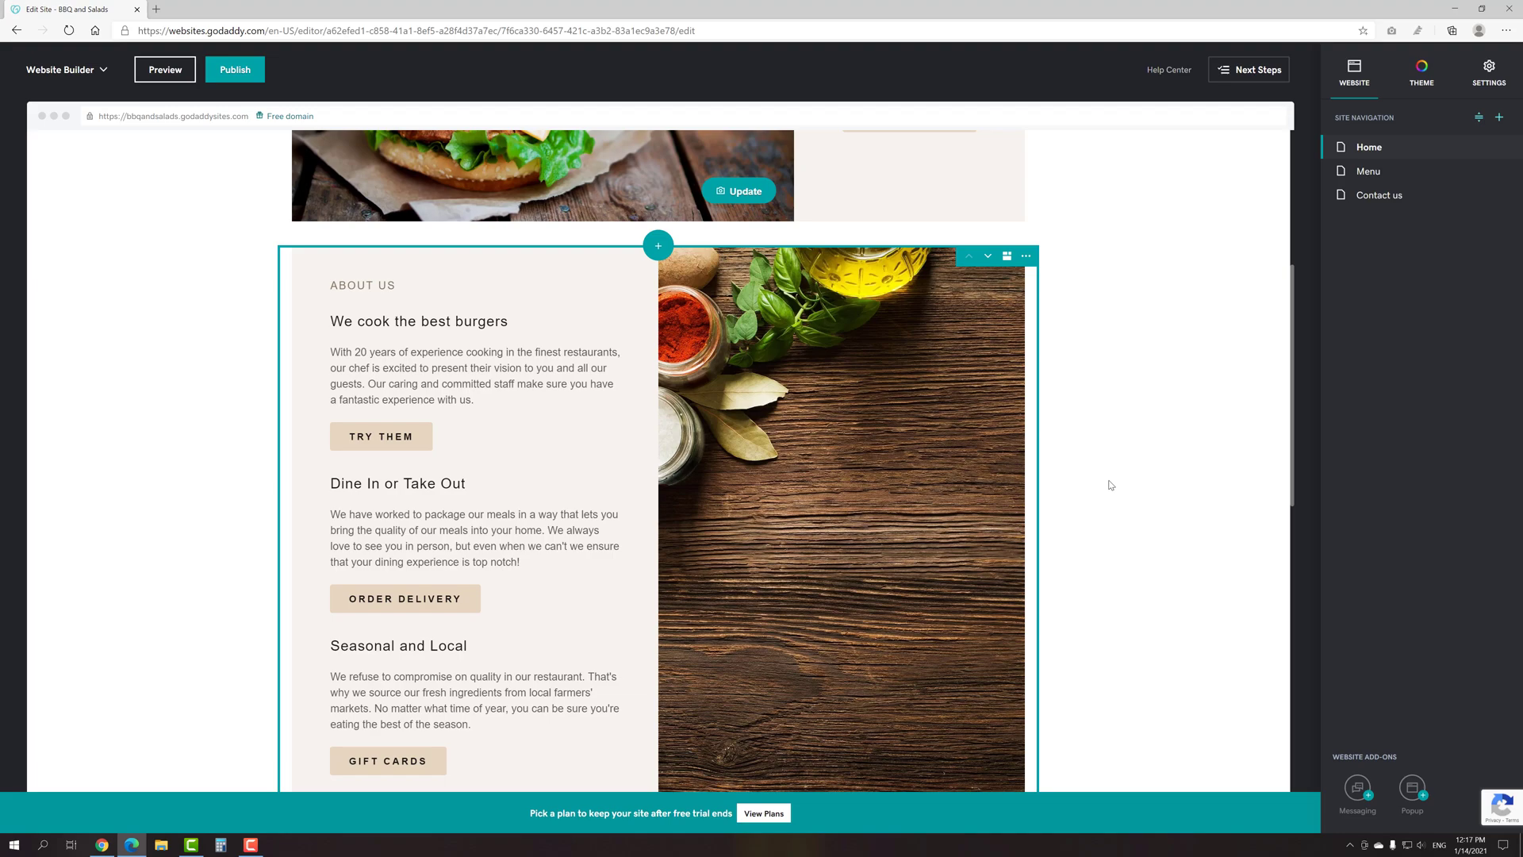
pyautogui.click(1355, 788)
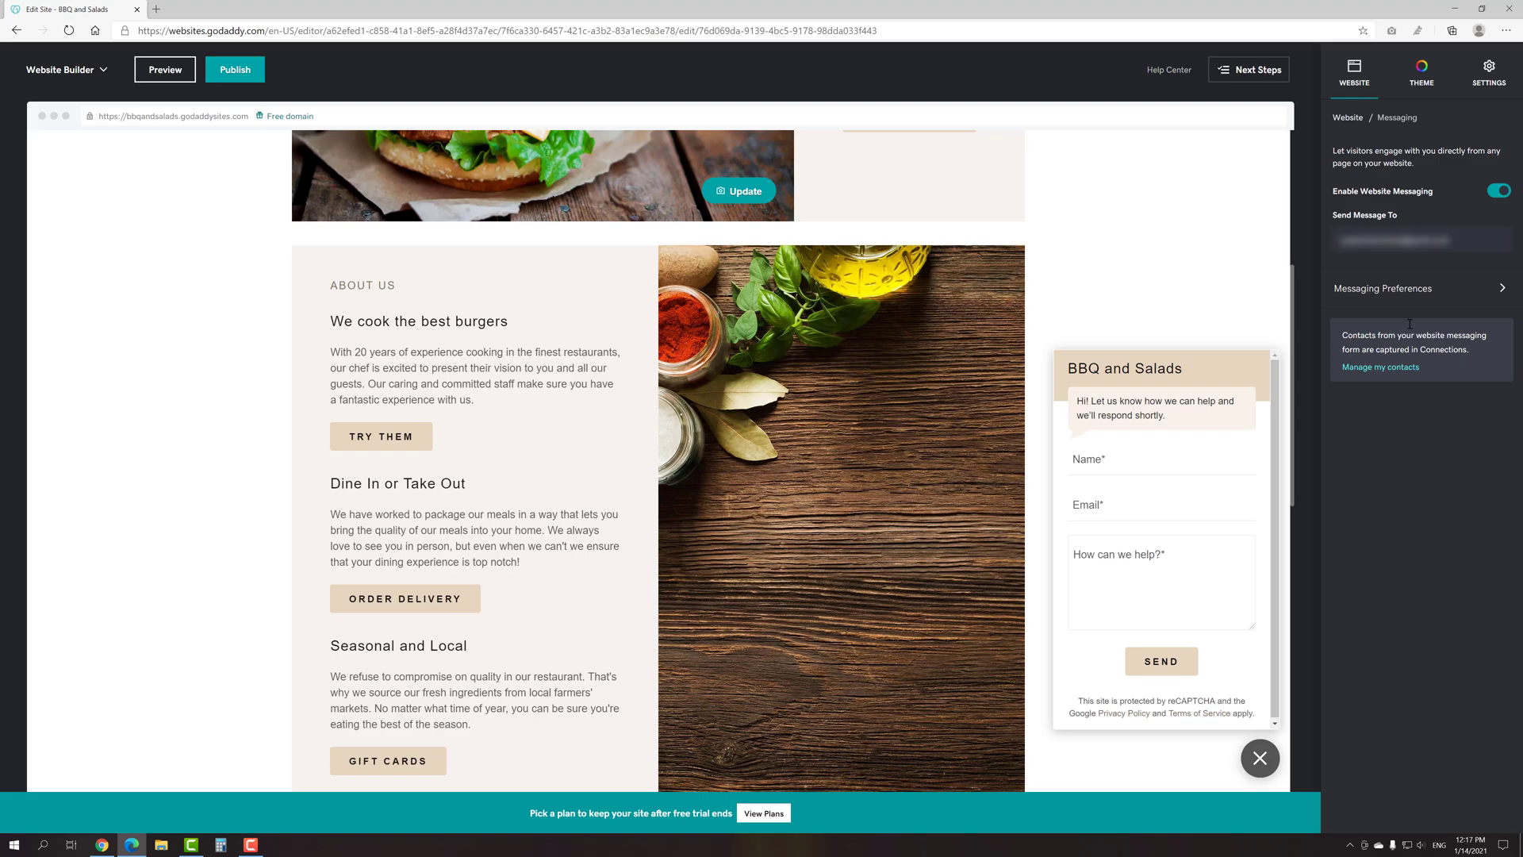
pyautogui.click(1413, 297)
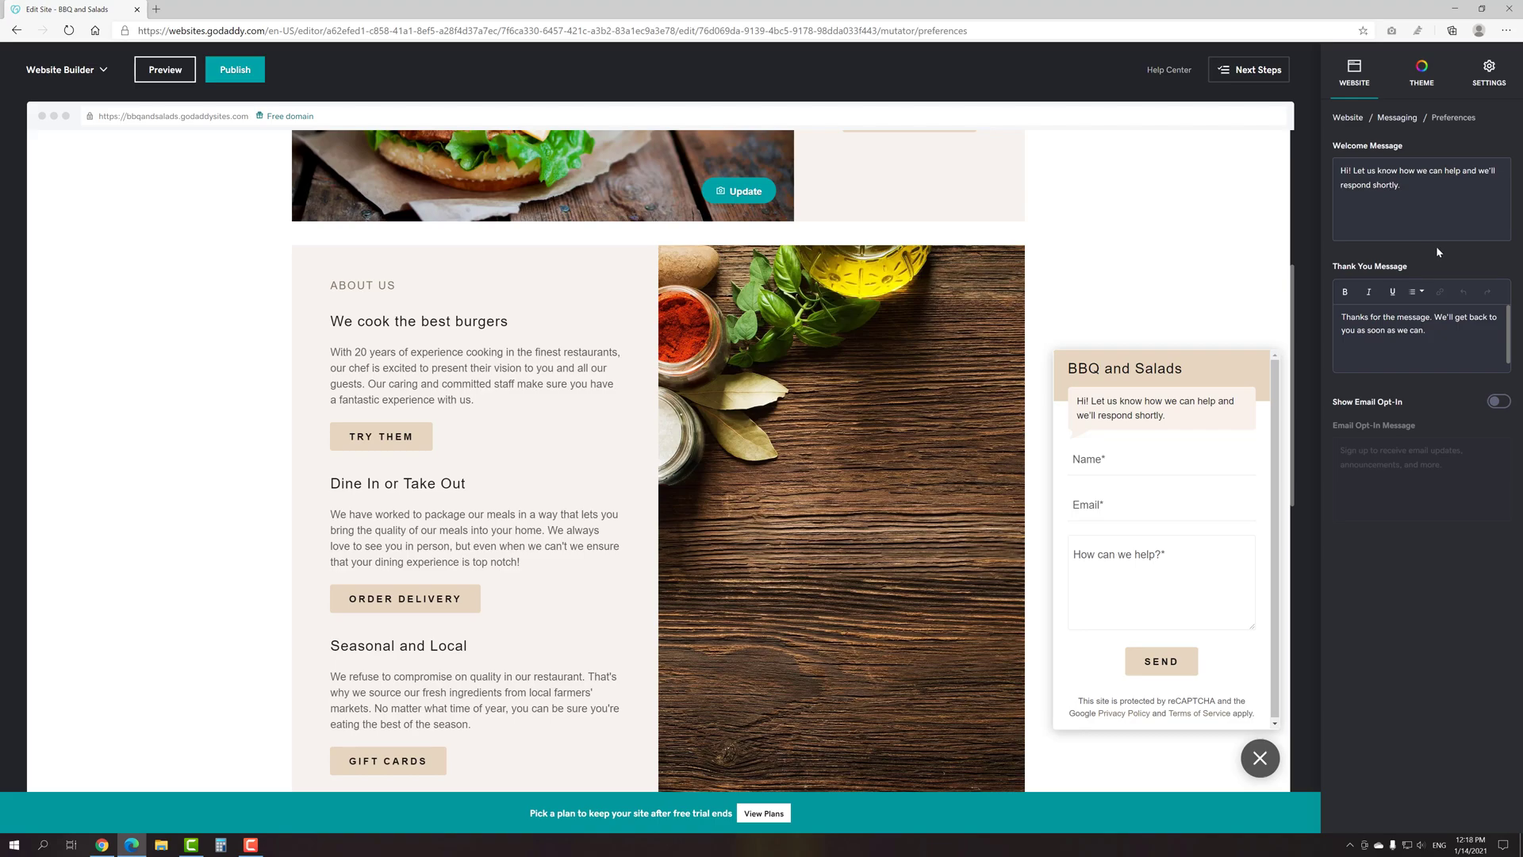
pyautogui.click(1351, 119)
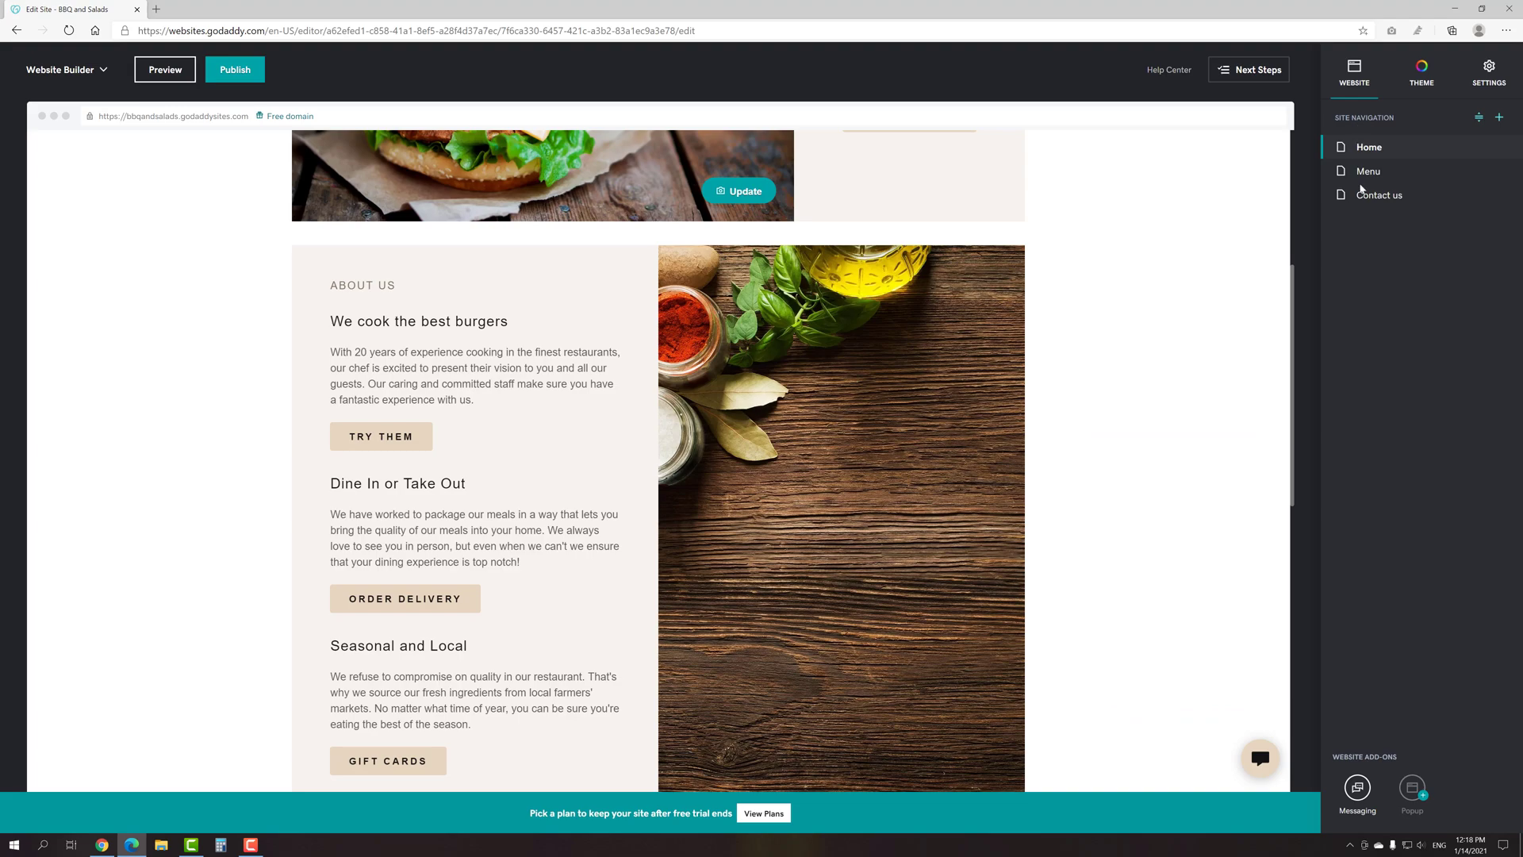
# - Enable the Announcement popup add-on and return to the page list
pyautogui.click(1412, 788)
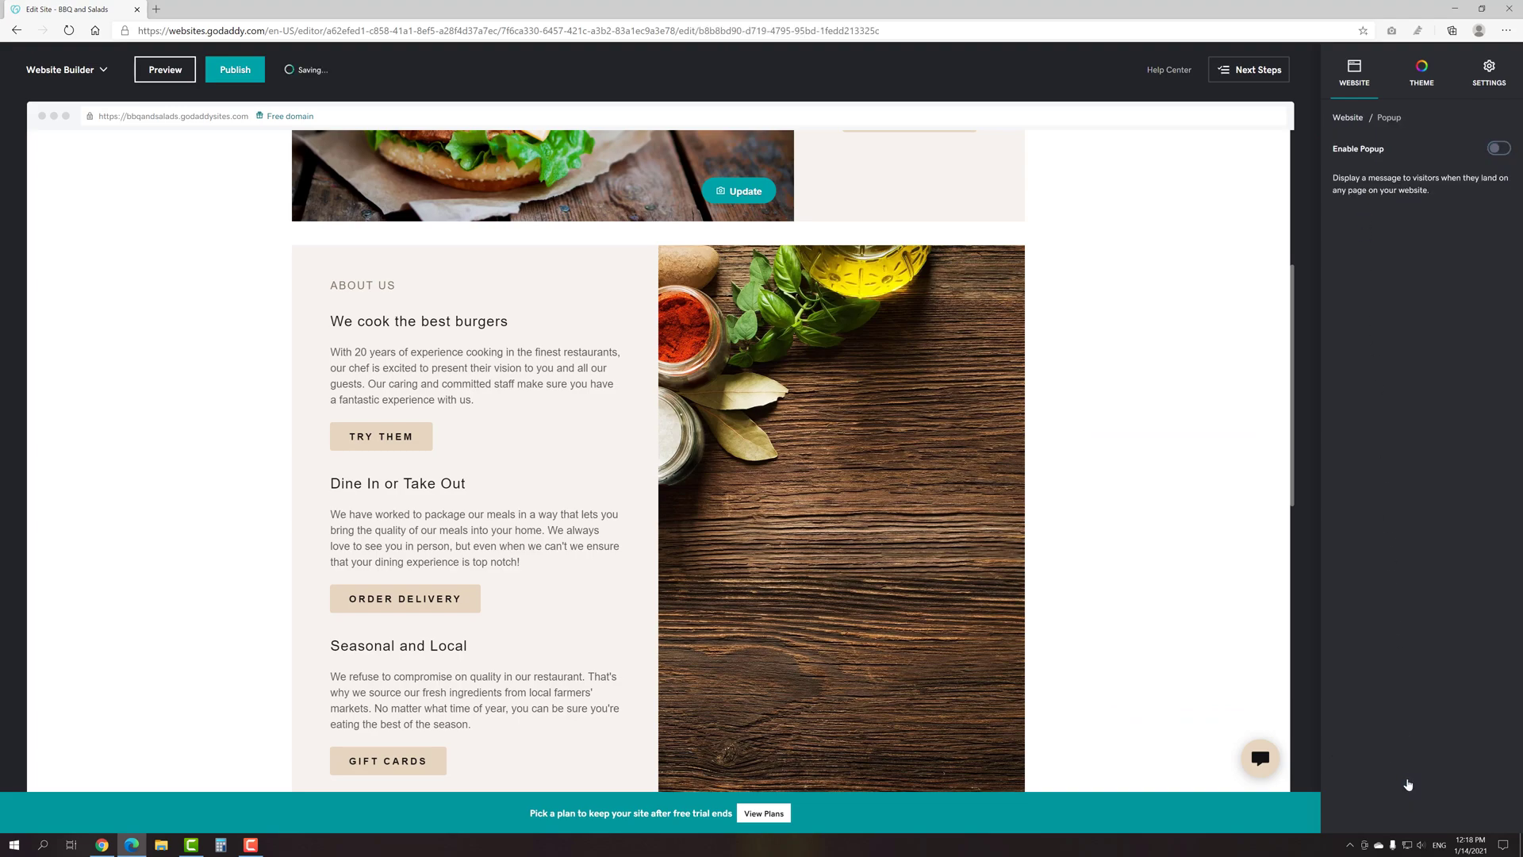
pyautogui.click(1498, 148)
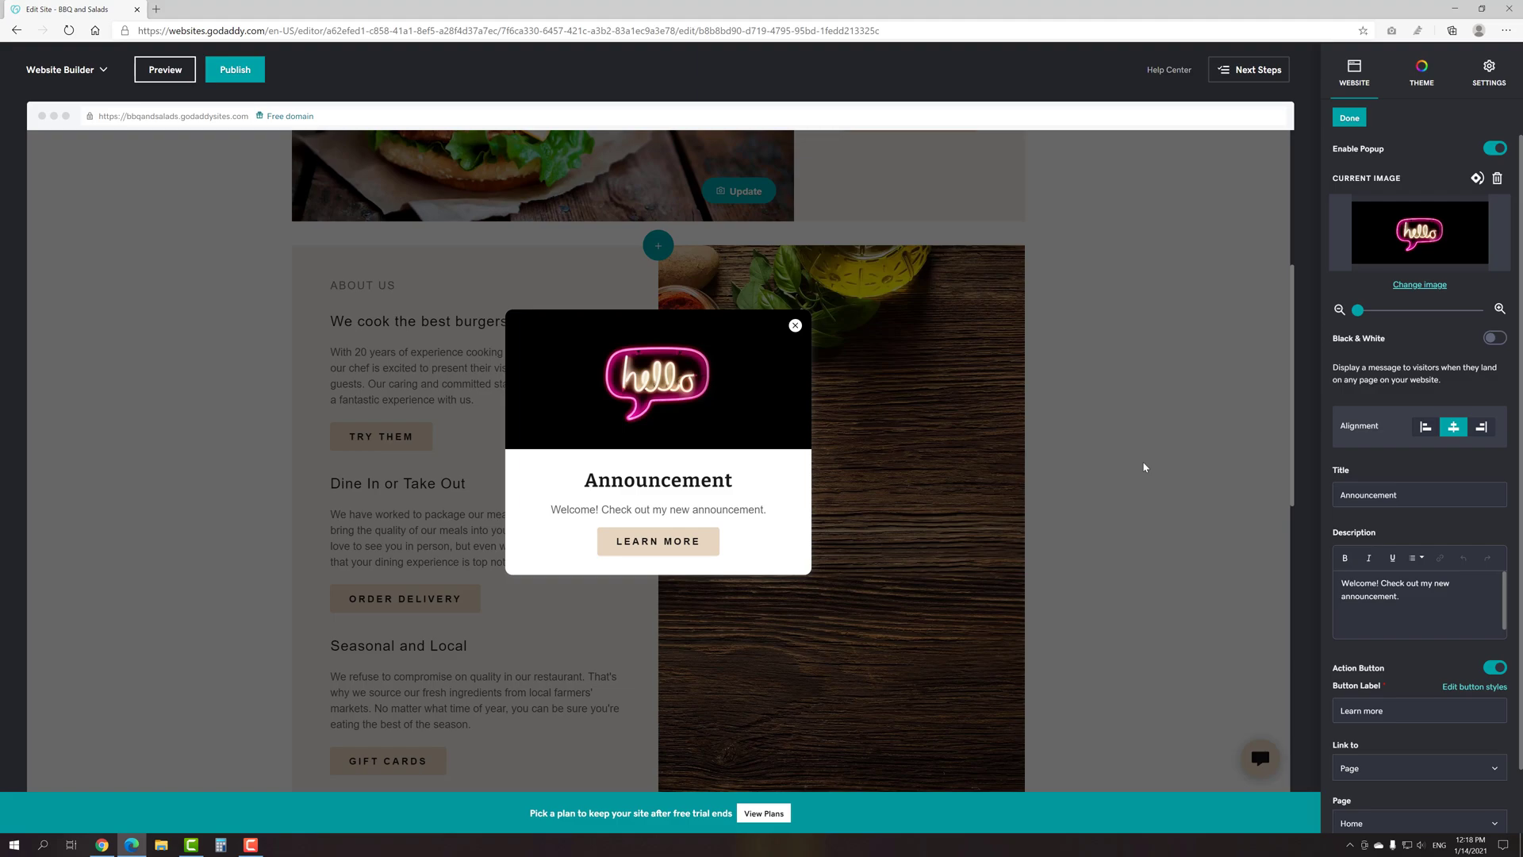
pyautogui.click(795, 326)
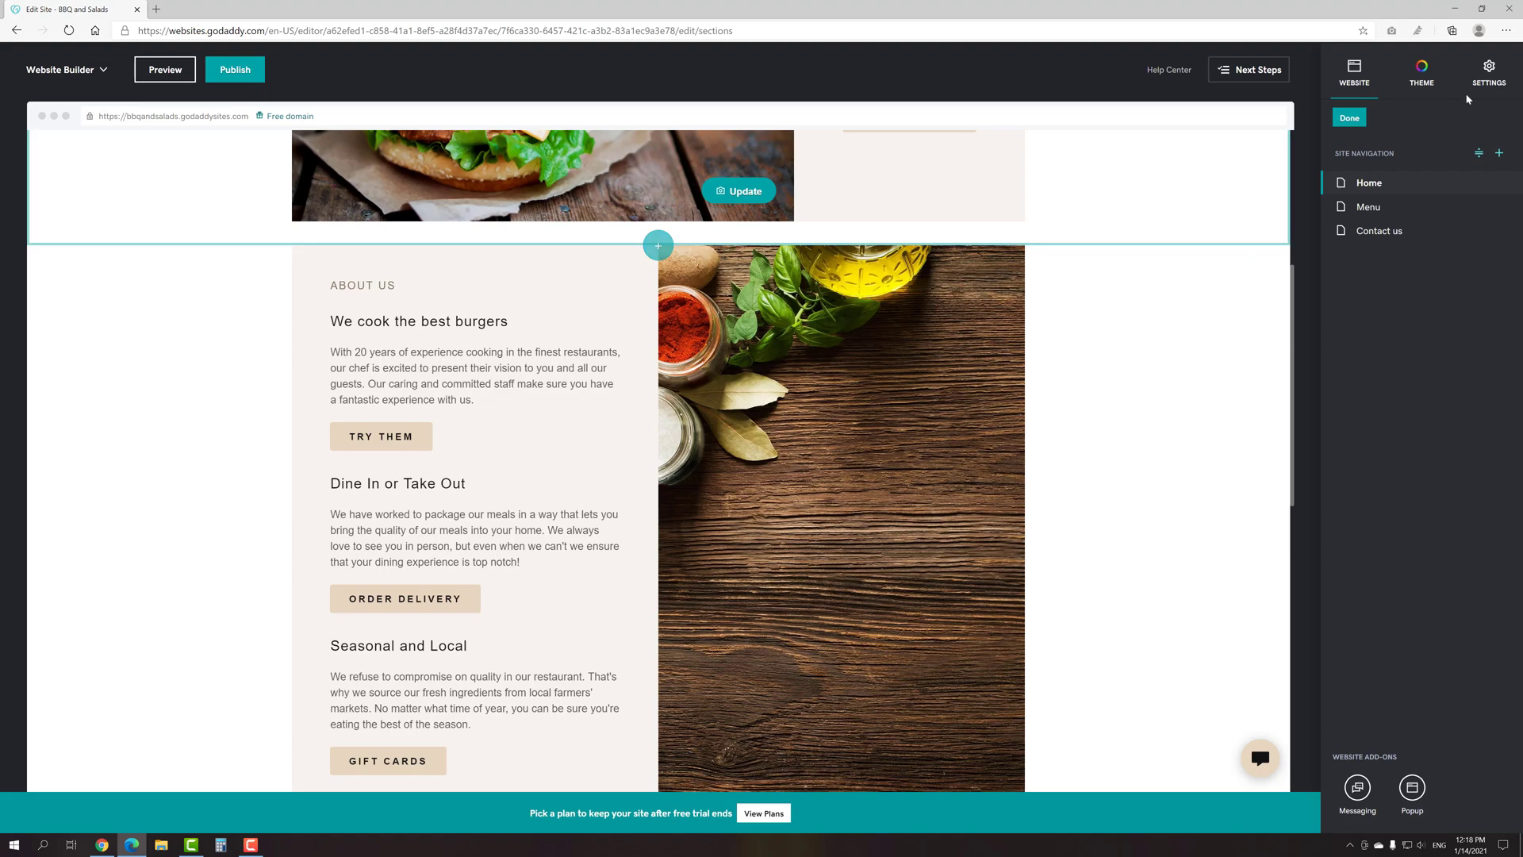
# - From the site settings, start publishing the unpublished site under My Domain
pyautogui.click(1487, 75)
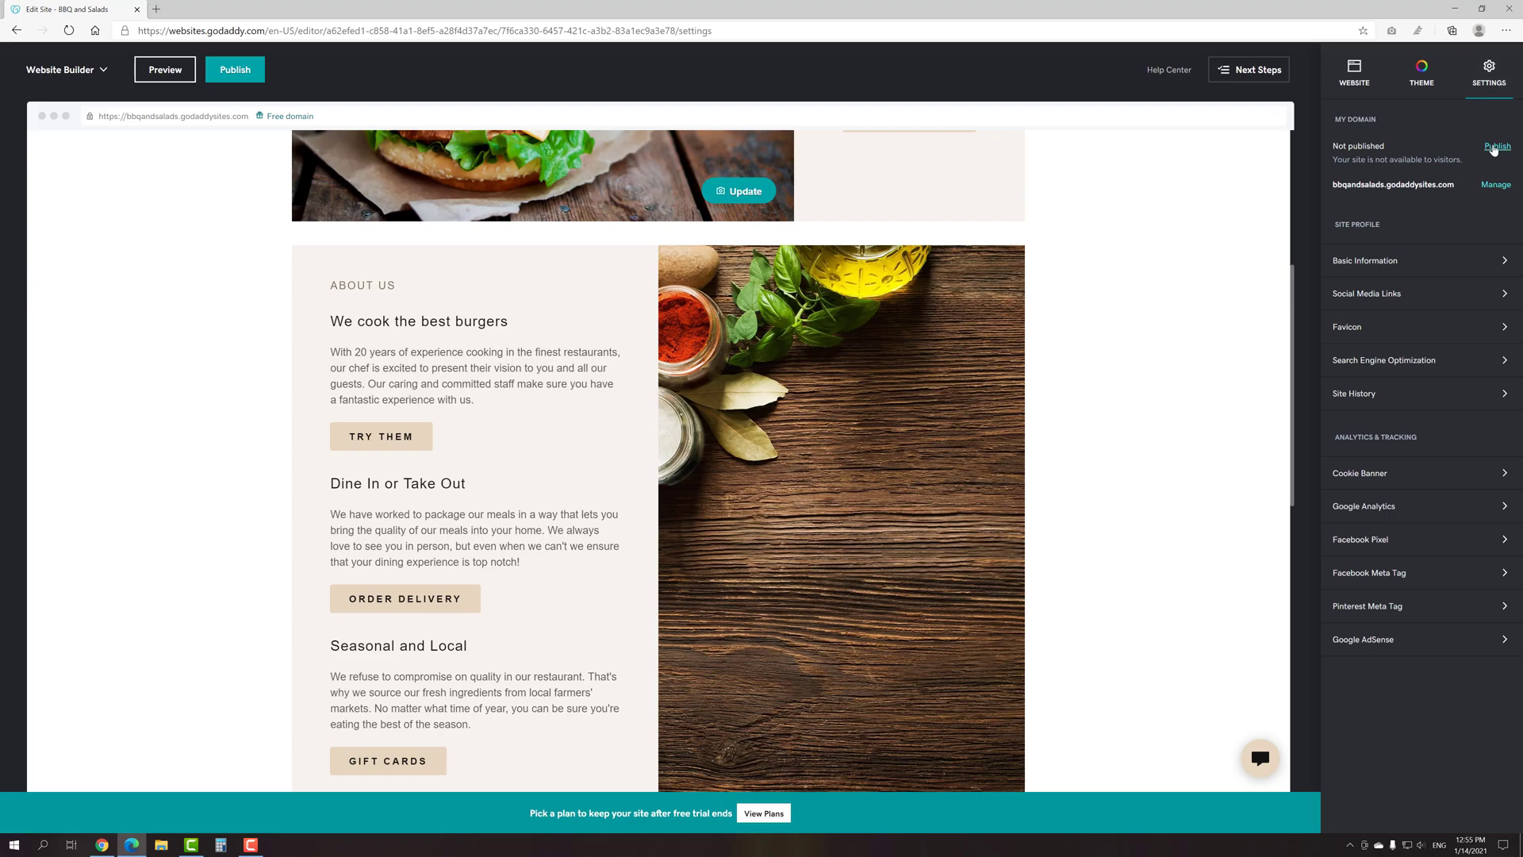
pyautogui.click(1496, 147)
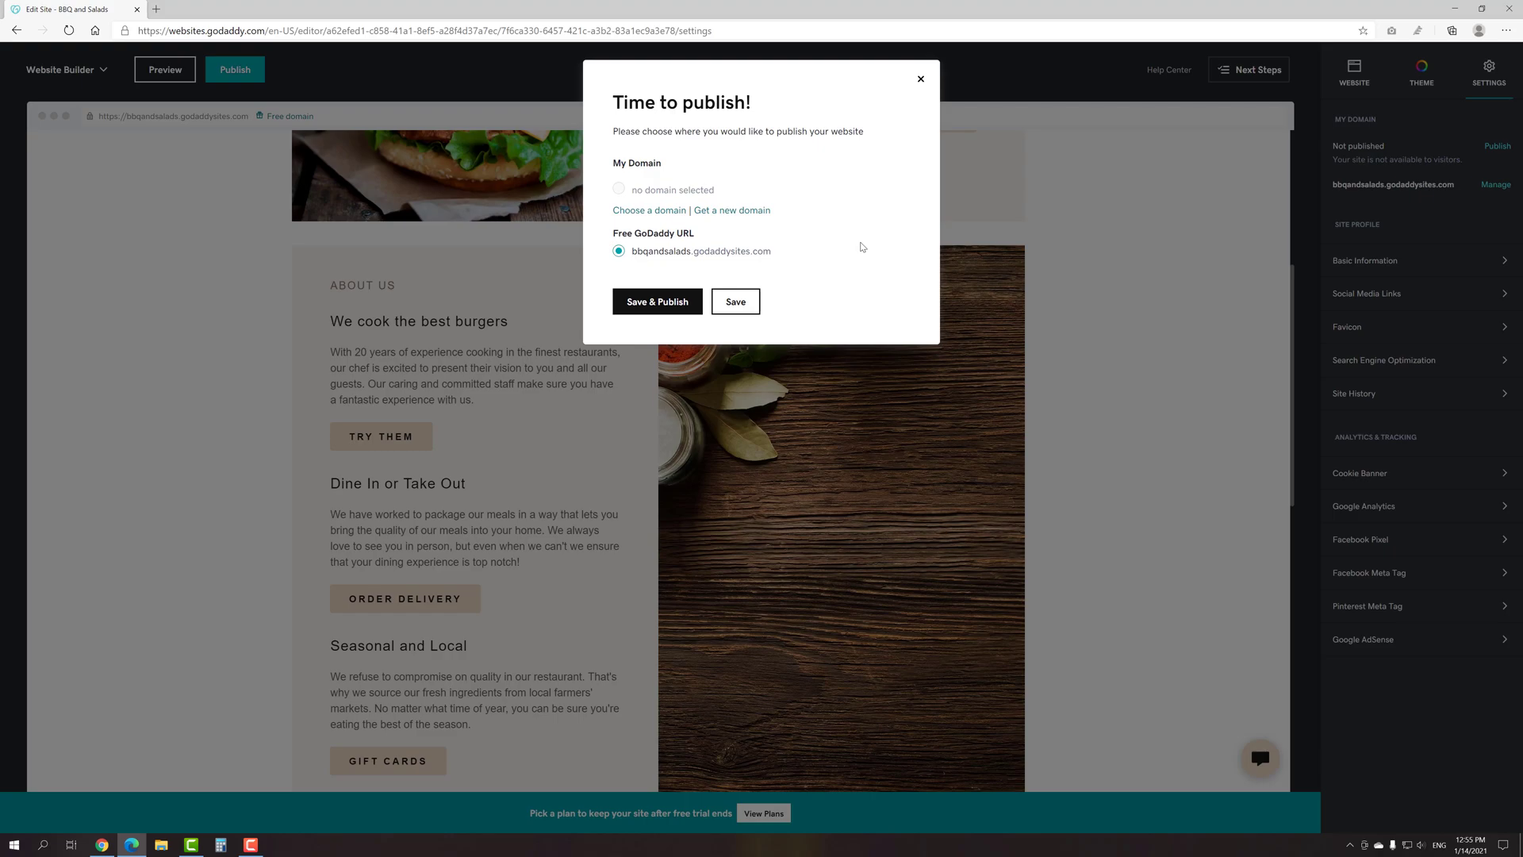
# - Save and publish the site to bbqandsalads.godaddysites.com, then view it live
pyautogui.click(668, 301)
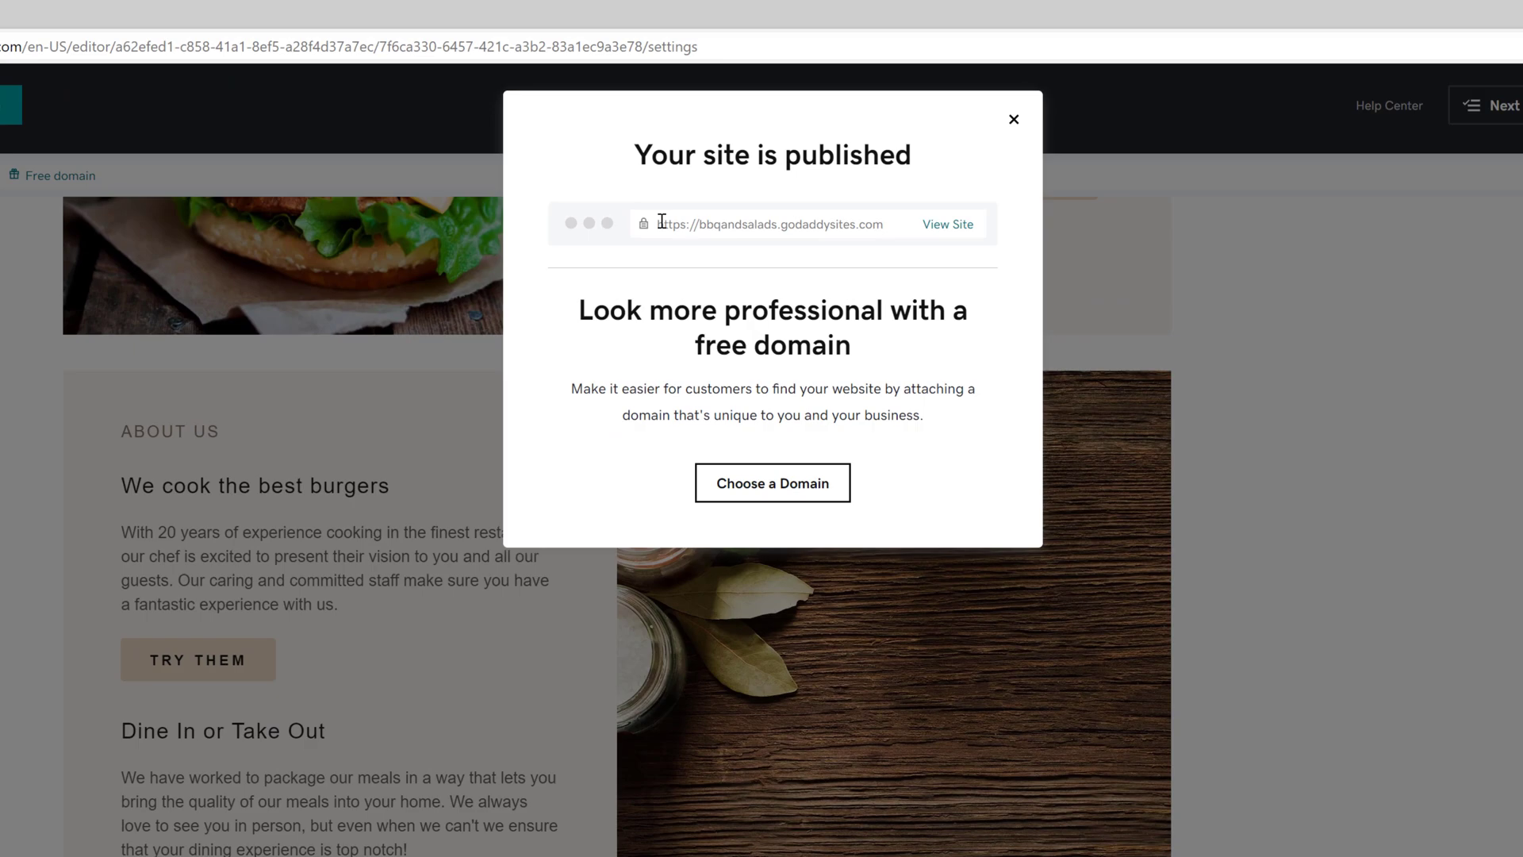
pyautogui.moveTo(662, 221); pyautogui.dragTo(895, 223)
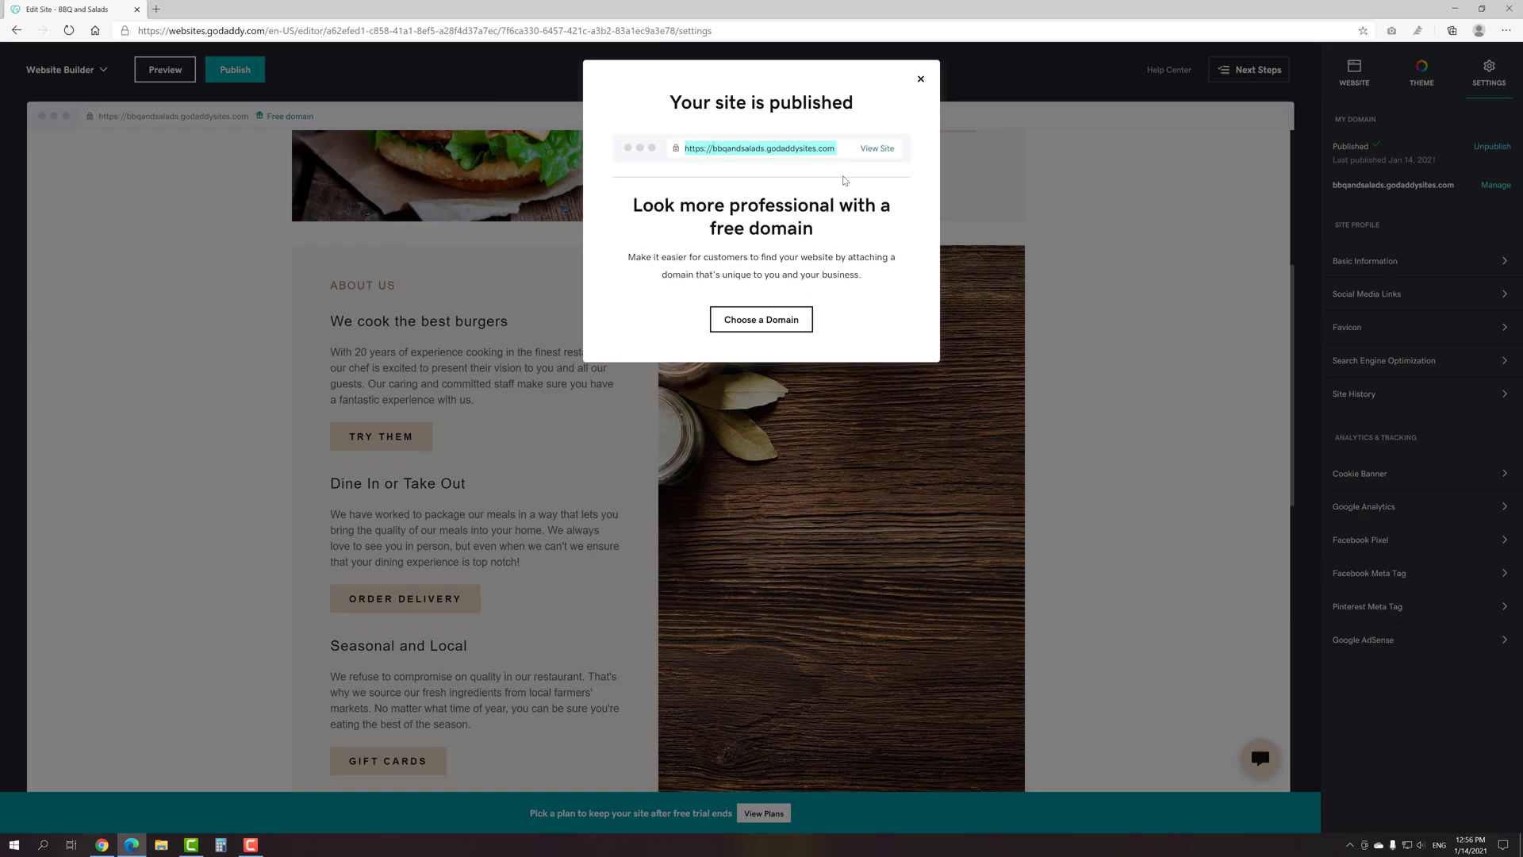
pyautogui.click(876, 149)
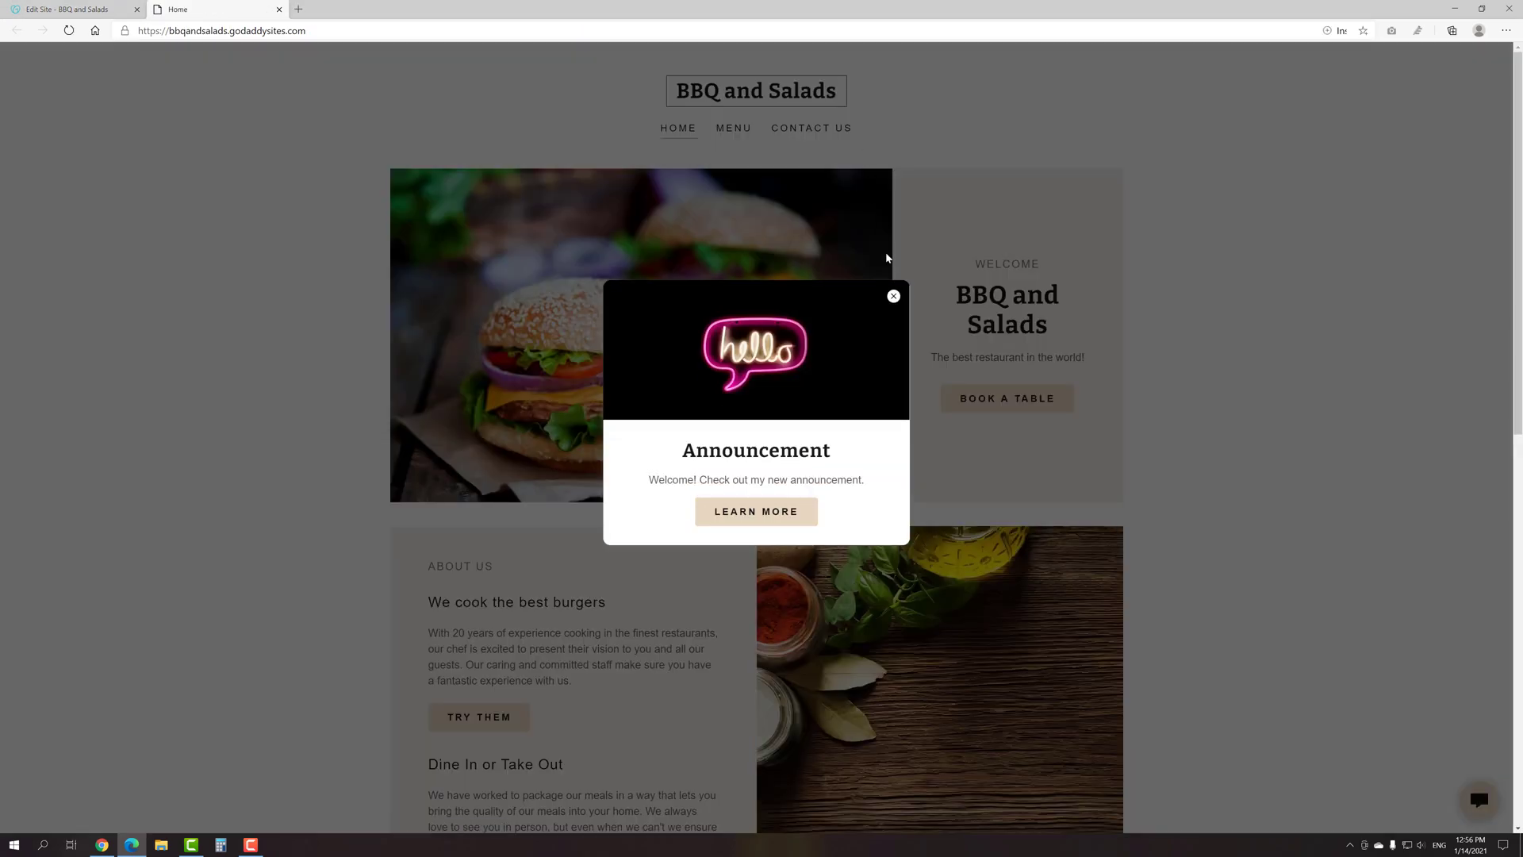
# - Dismiss the hello announcement popup on the live site, check its connection security, and close it
pyautogui.click(894, 296)
pyautogui.click(125, 32)
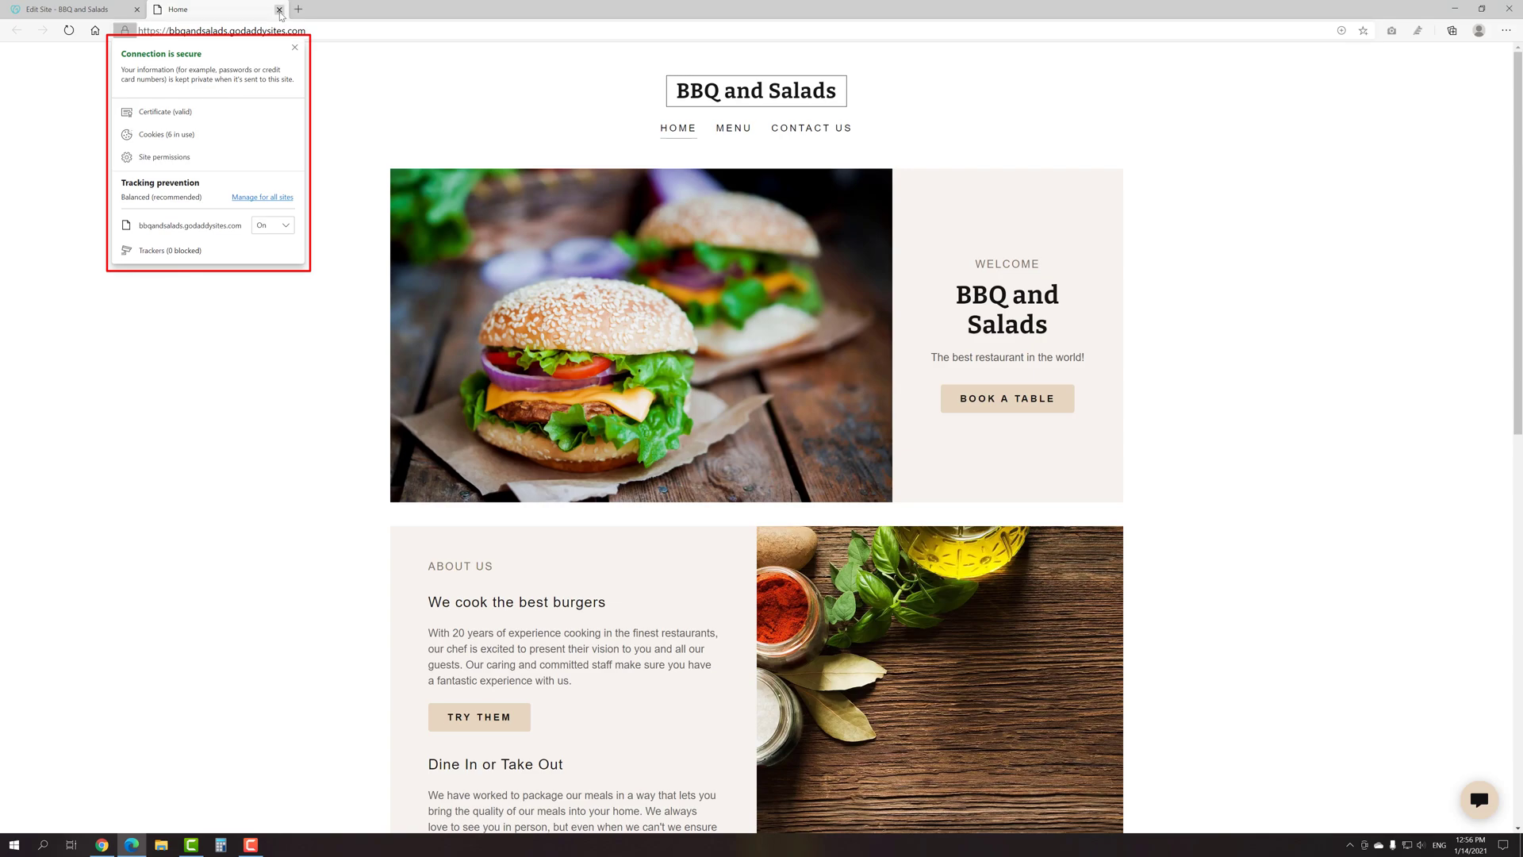
pyautogui.hotkey('ctrl', 'w')
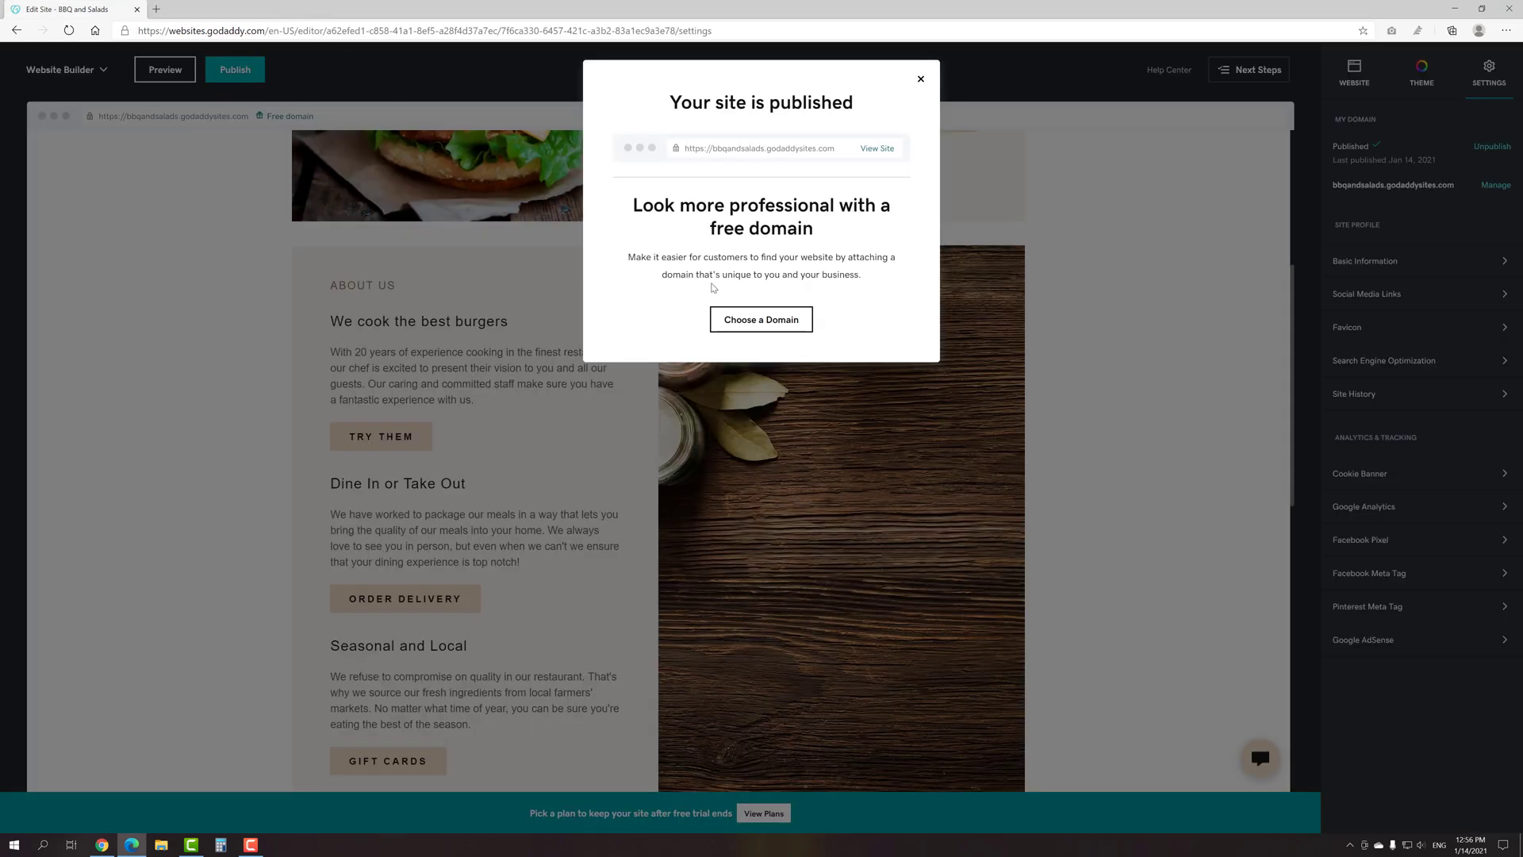
# - Review the free-domain options, including I already own a domain, then close the offer without choosing
pyautogui.click(726, 319)
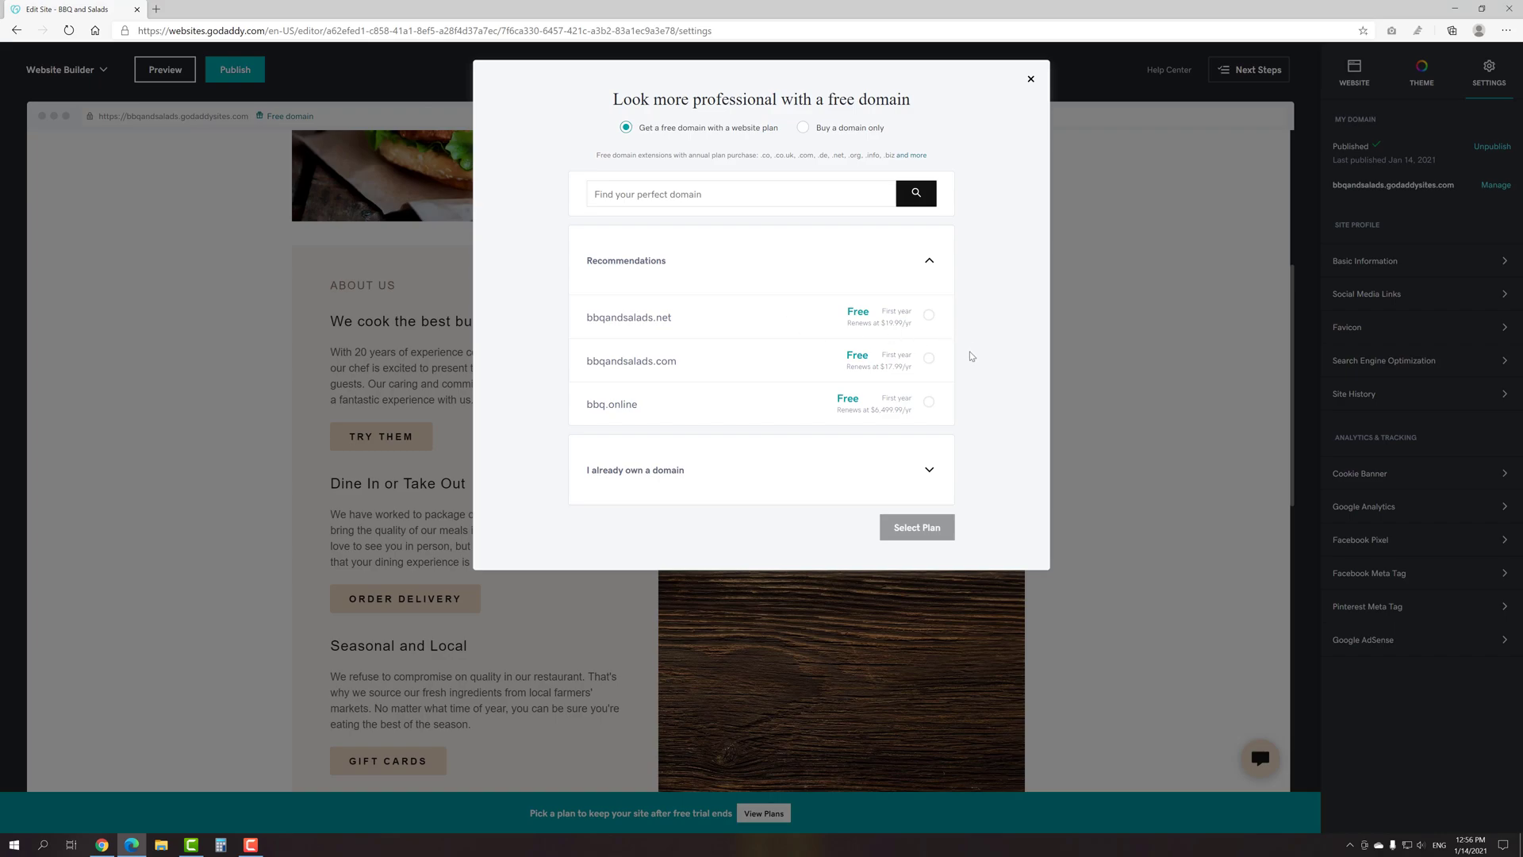
pyautogui.click(929, 457)
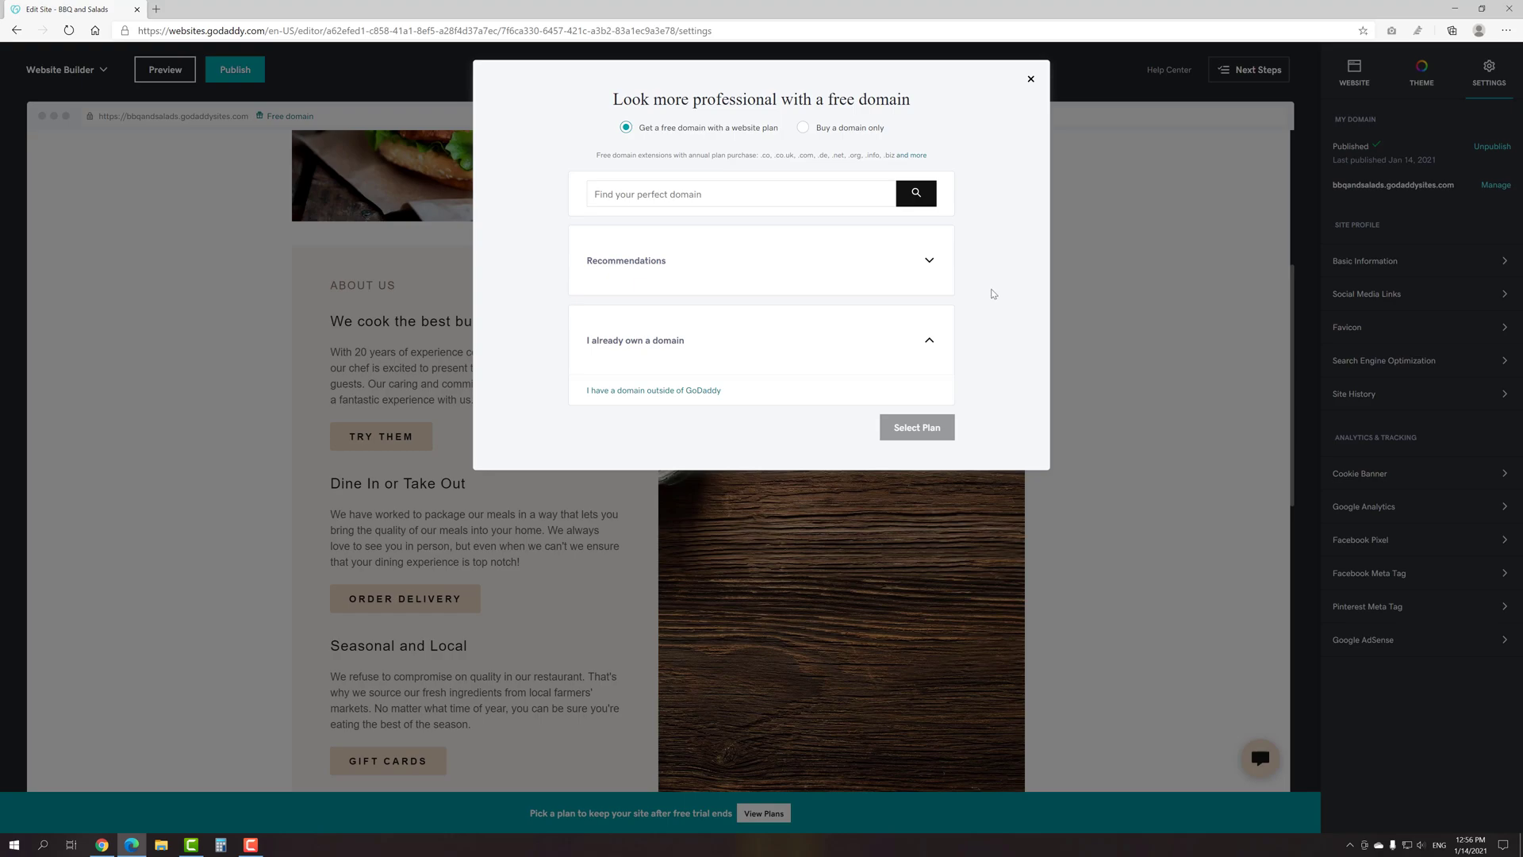
pyautogui.click(1031, 80)
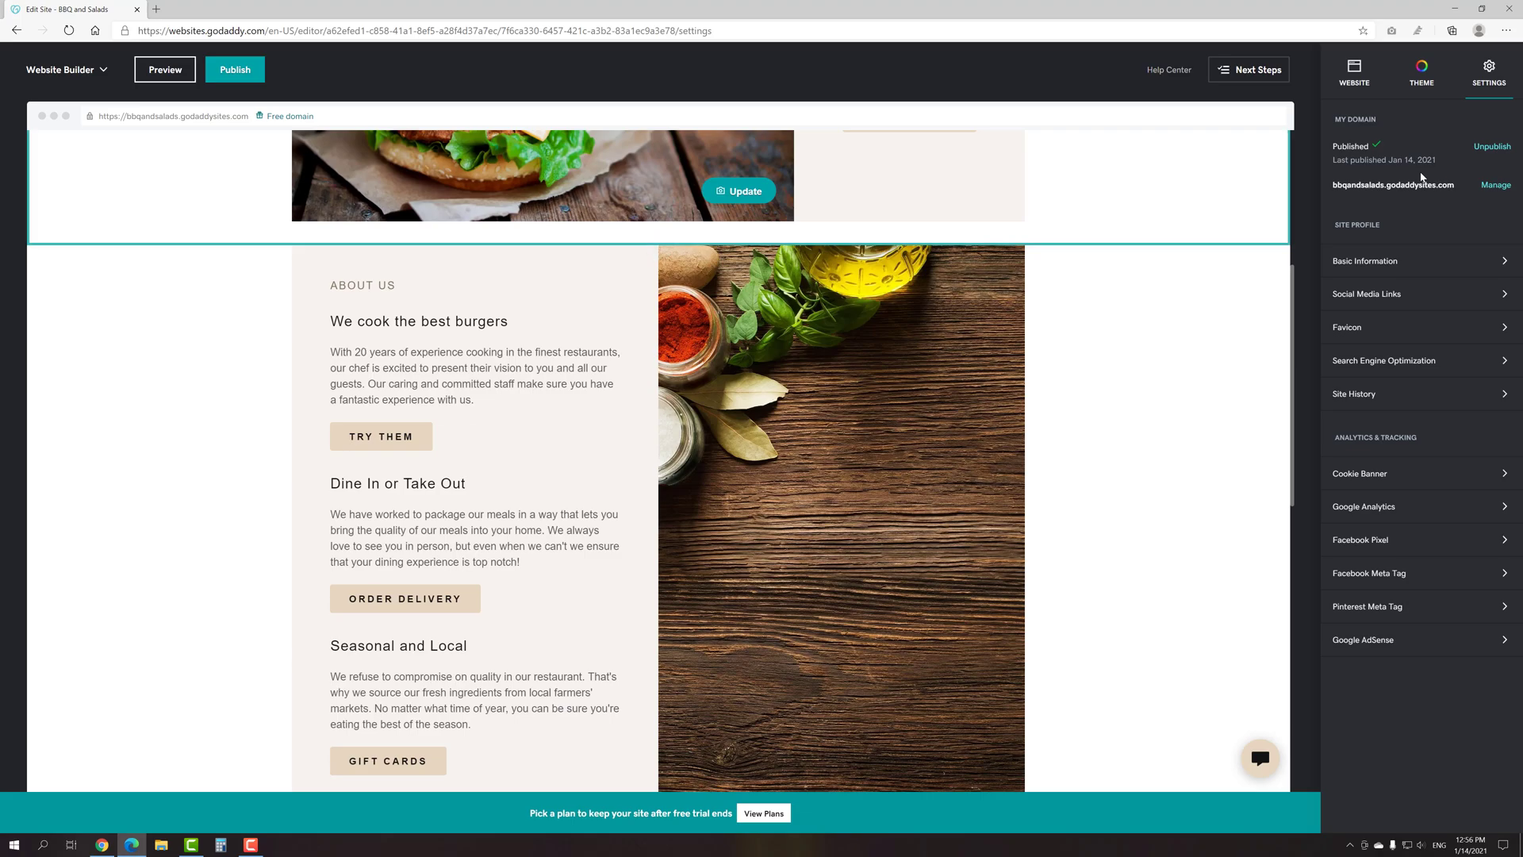
# - Unpublish the BBQ and Salads site, confirm Yes, unpublish, and acknowledge with OK
pyautogui.click(1488, 148)
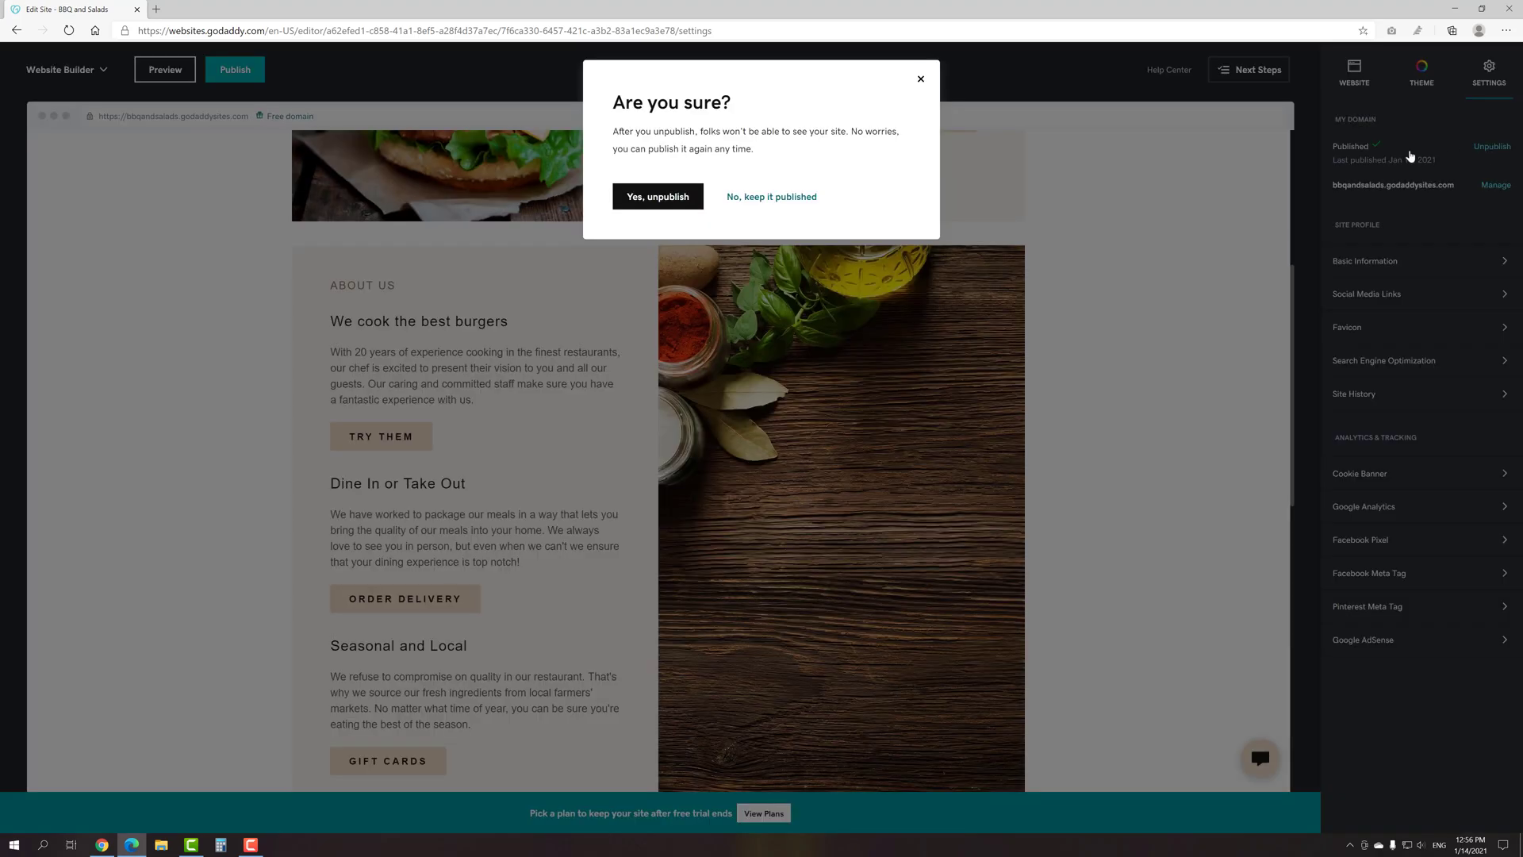
pyautogui.click(675, 191)
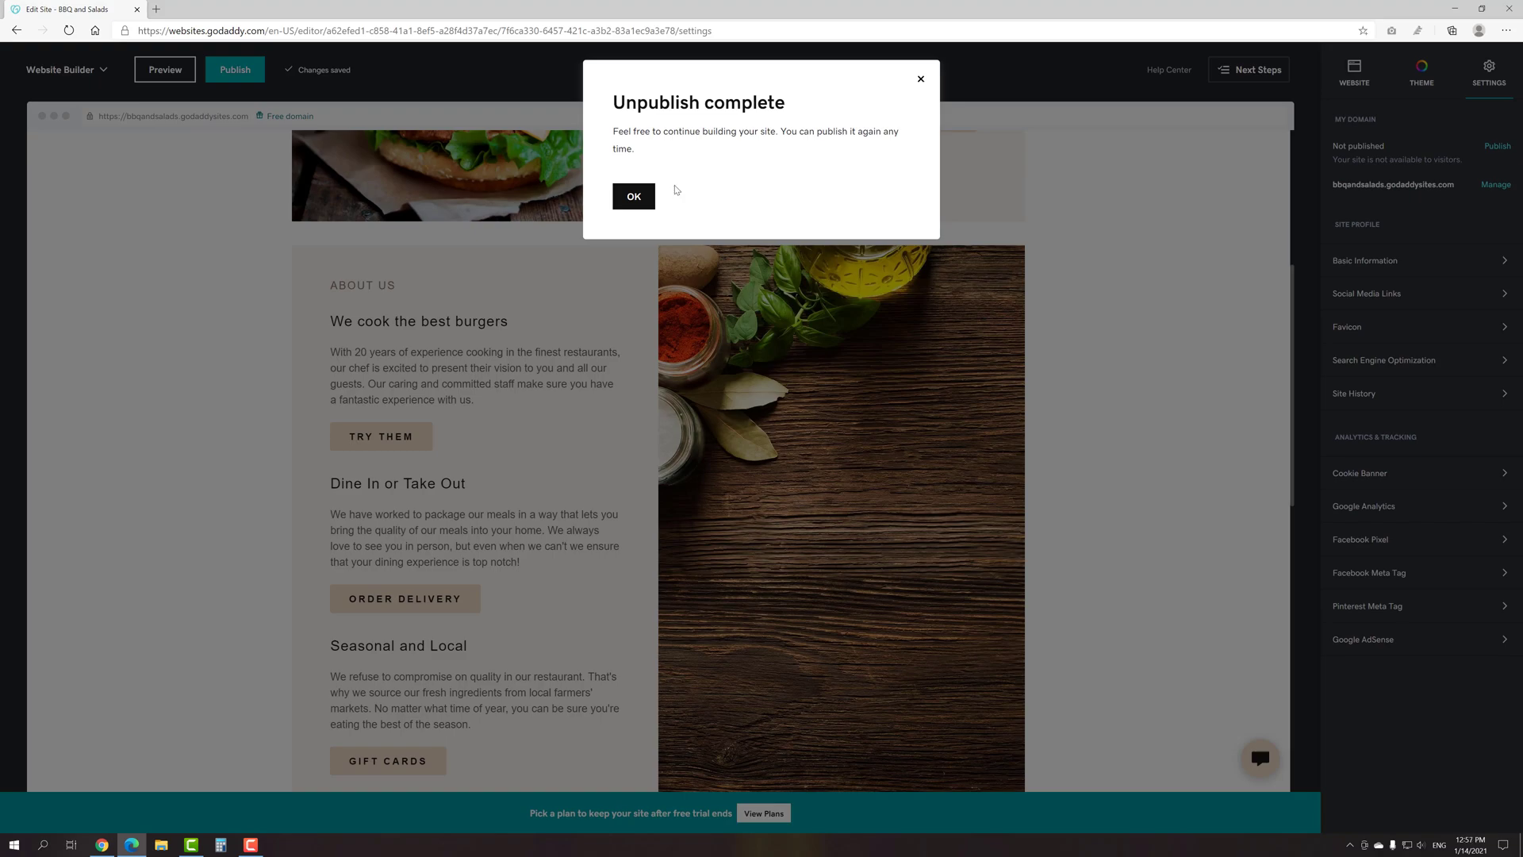
pyautogui.click(639, 197)
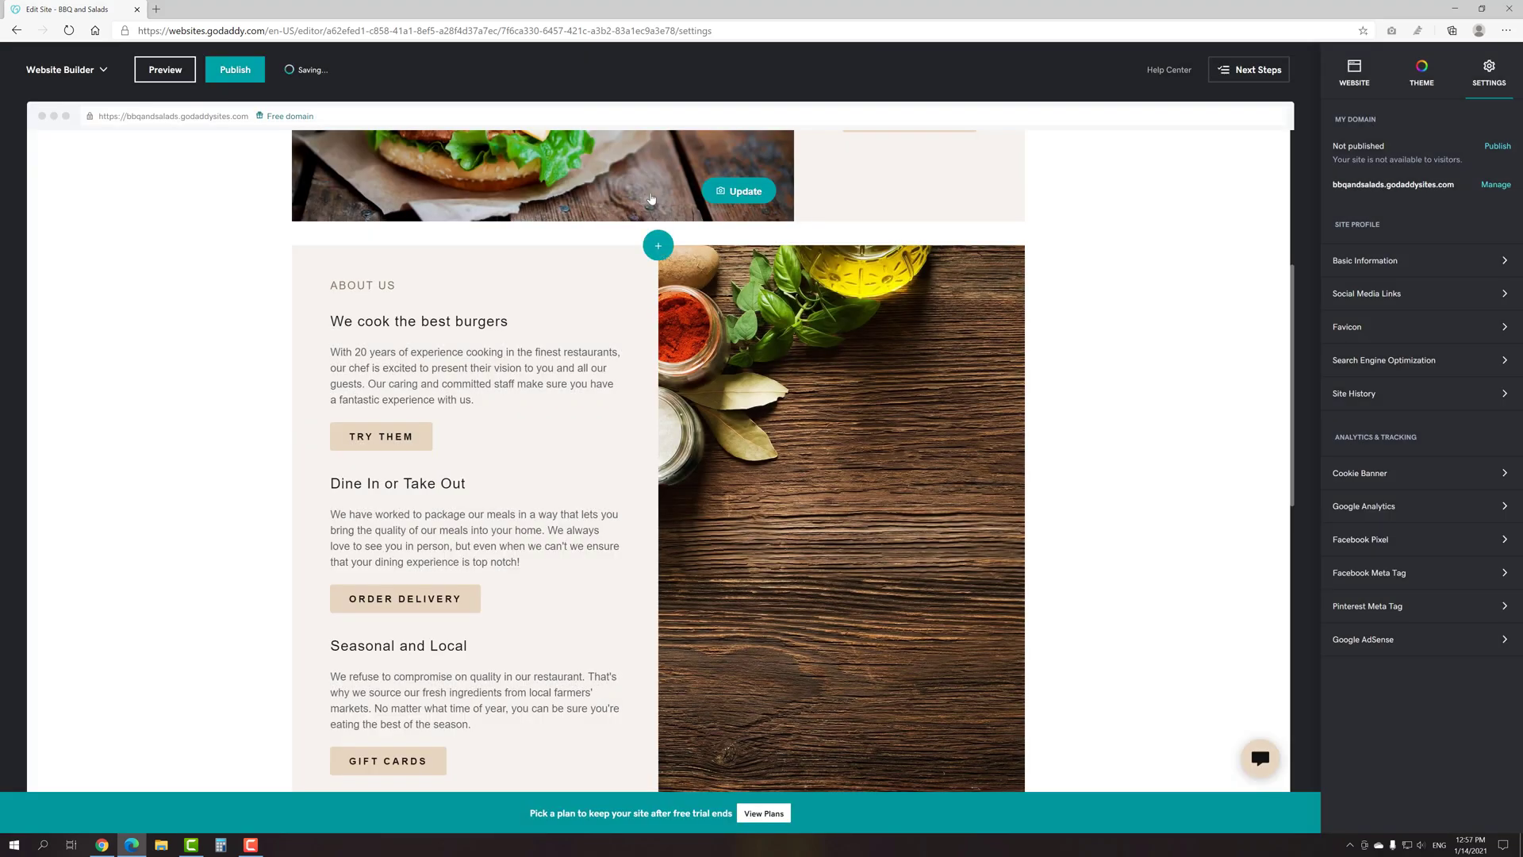
pyautogui.click(1355, 265)
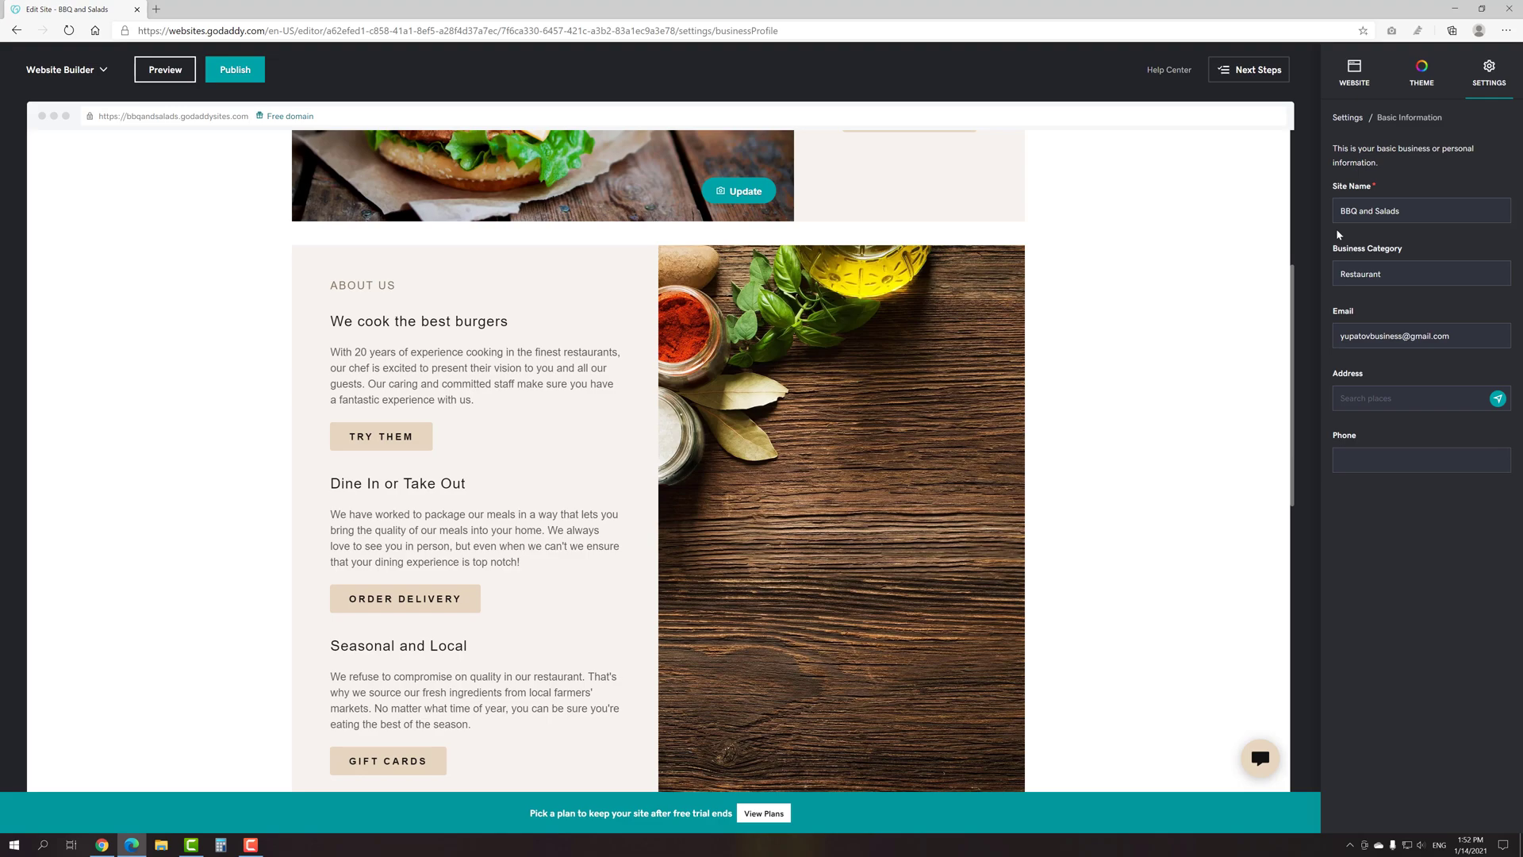
pyautogui.click(1346, 118)
pyautogui.click(1366, 292)
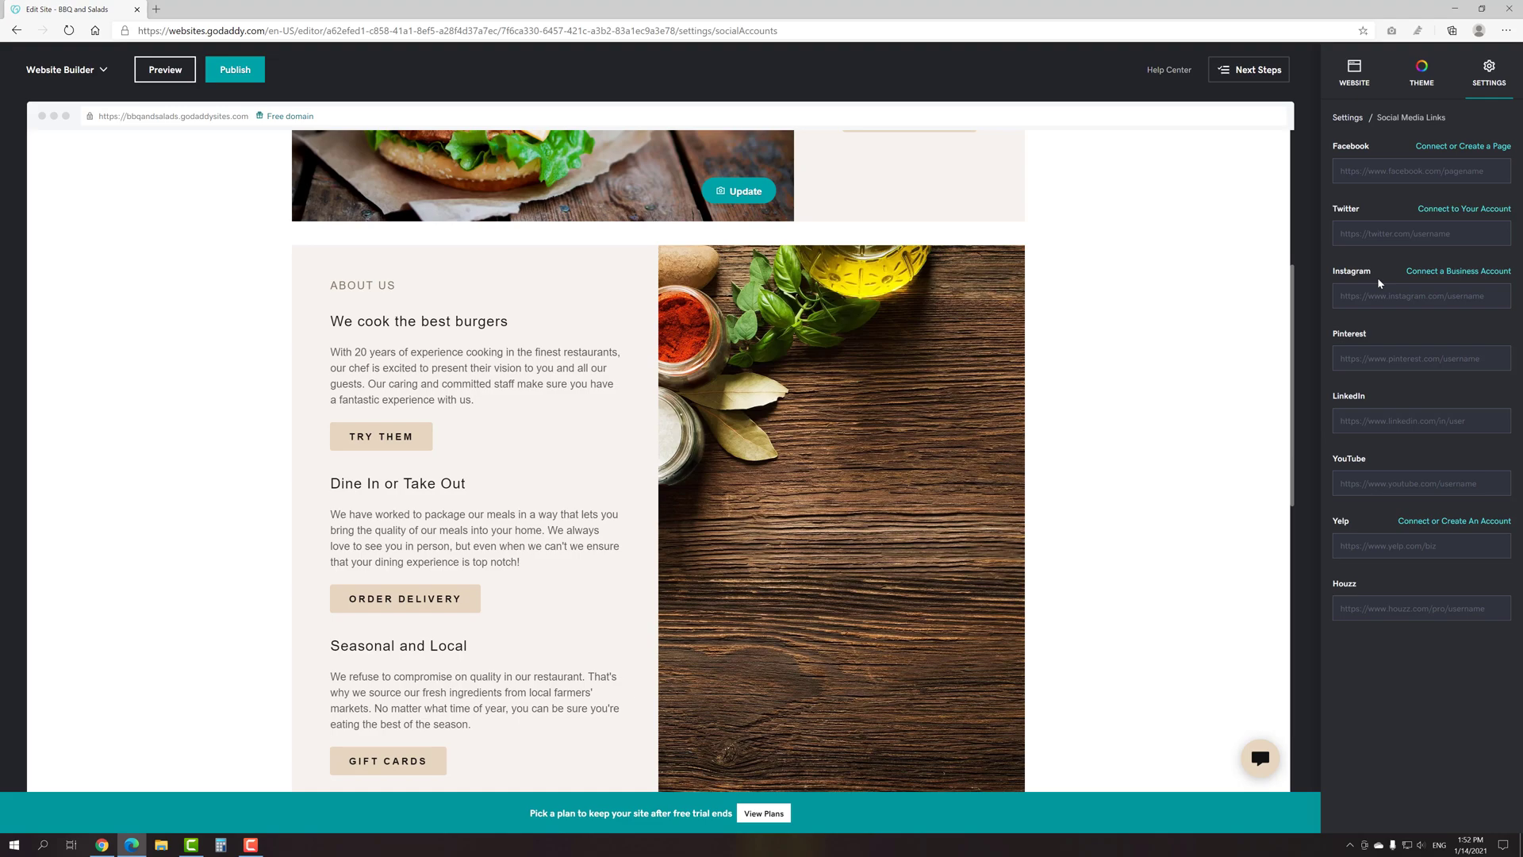
pyautogui.click(1347, 119)
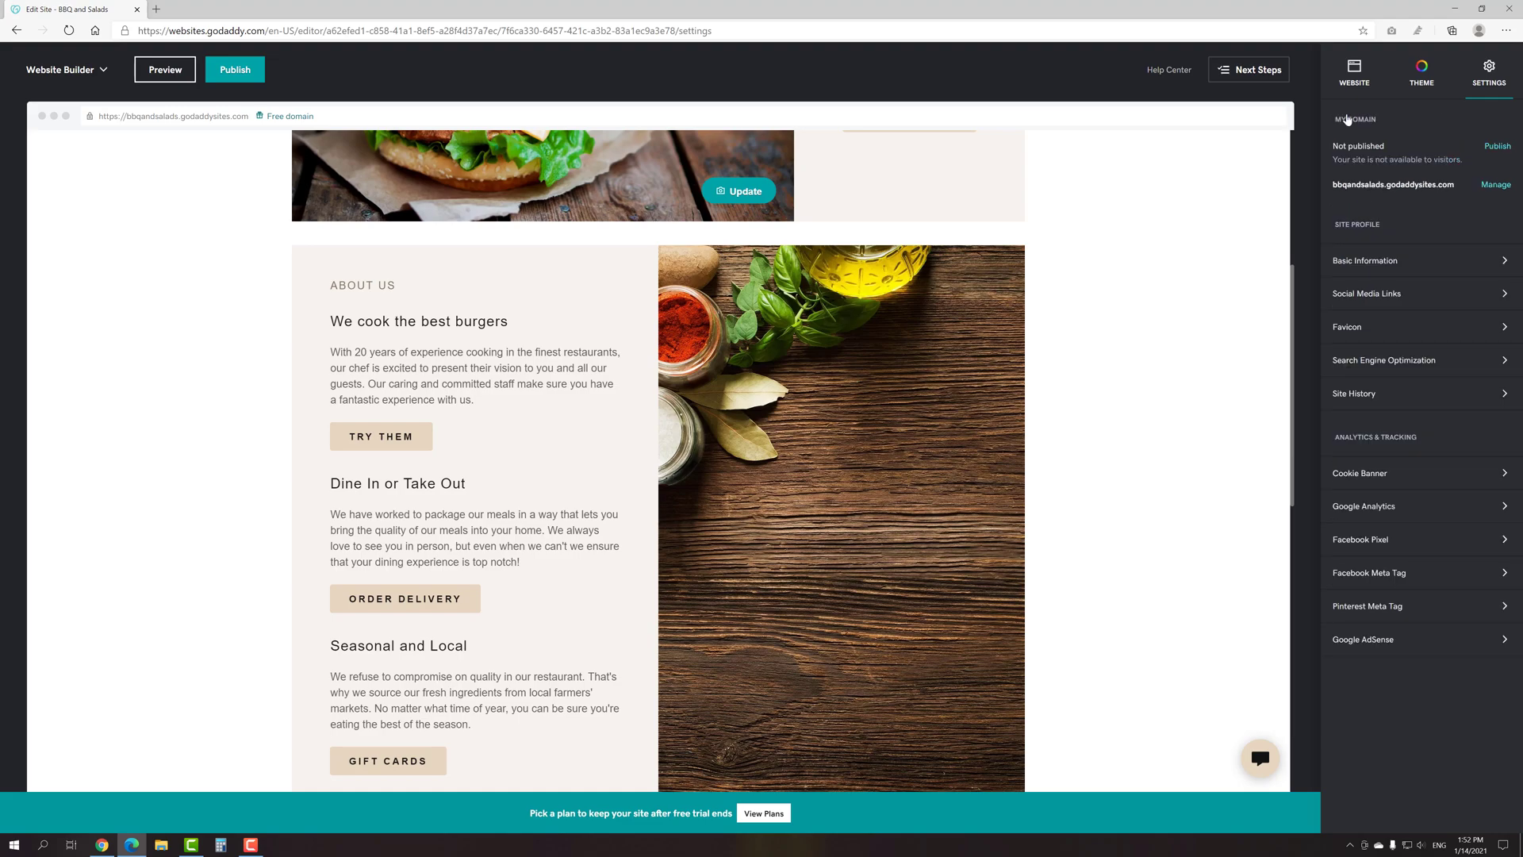
pyautogui.click(1359, 325)
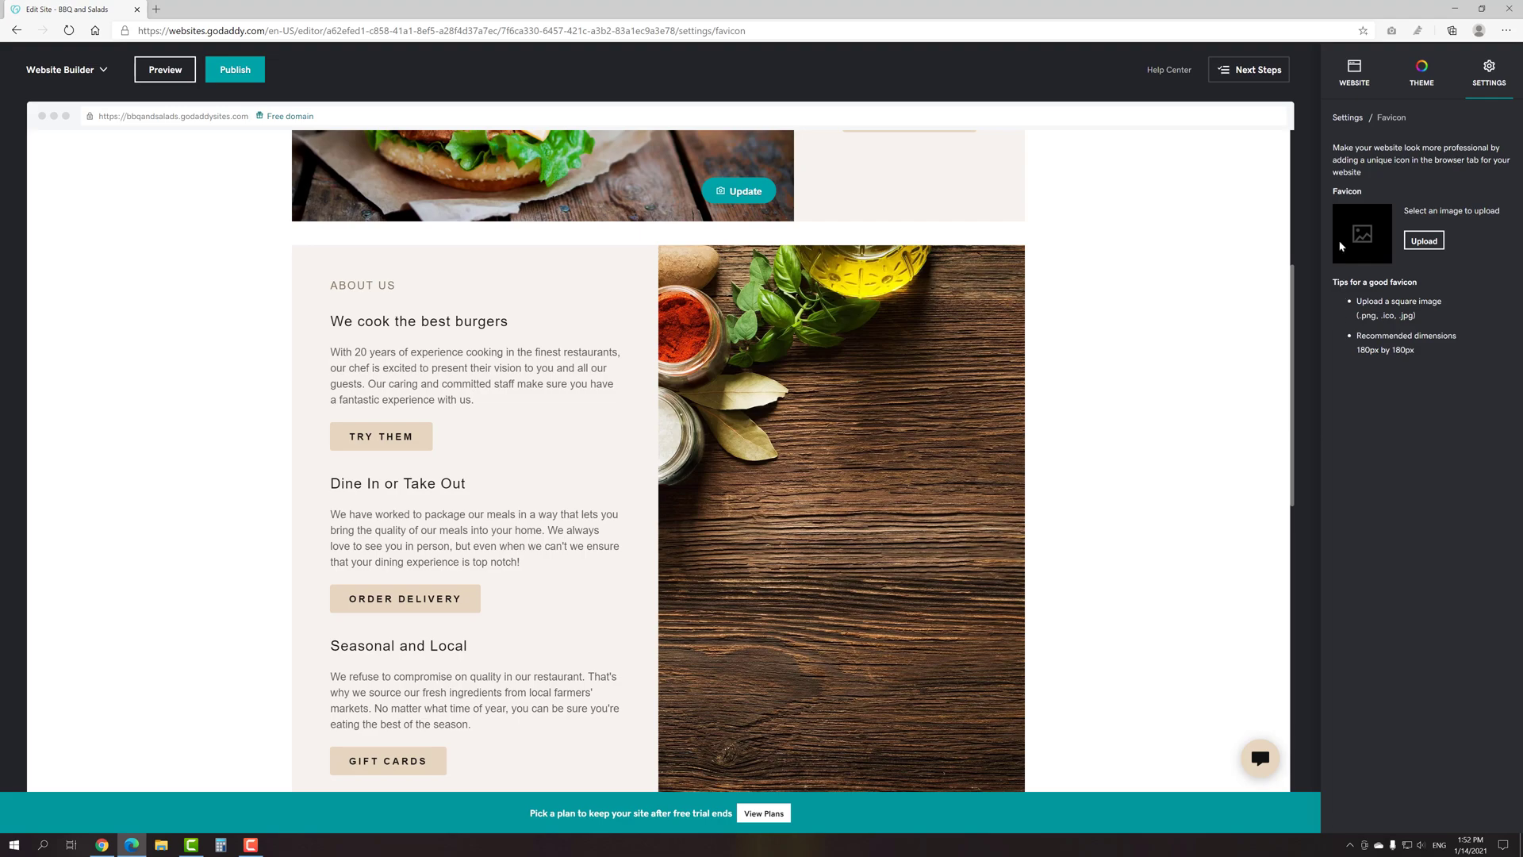
pyautogui.click(1344, 118)
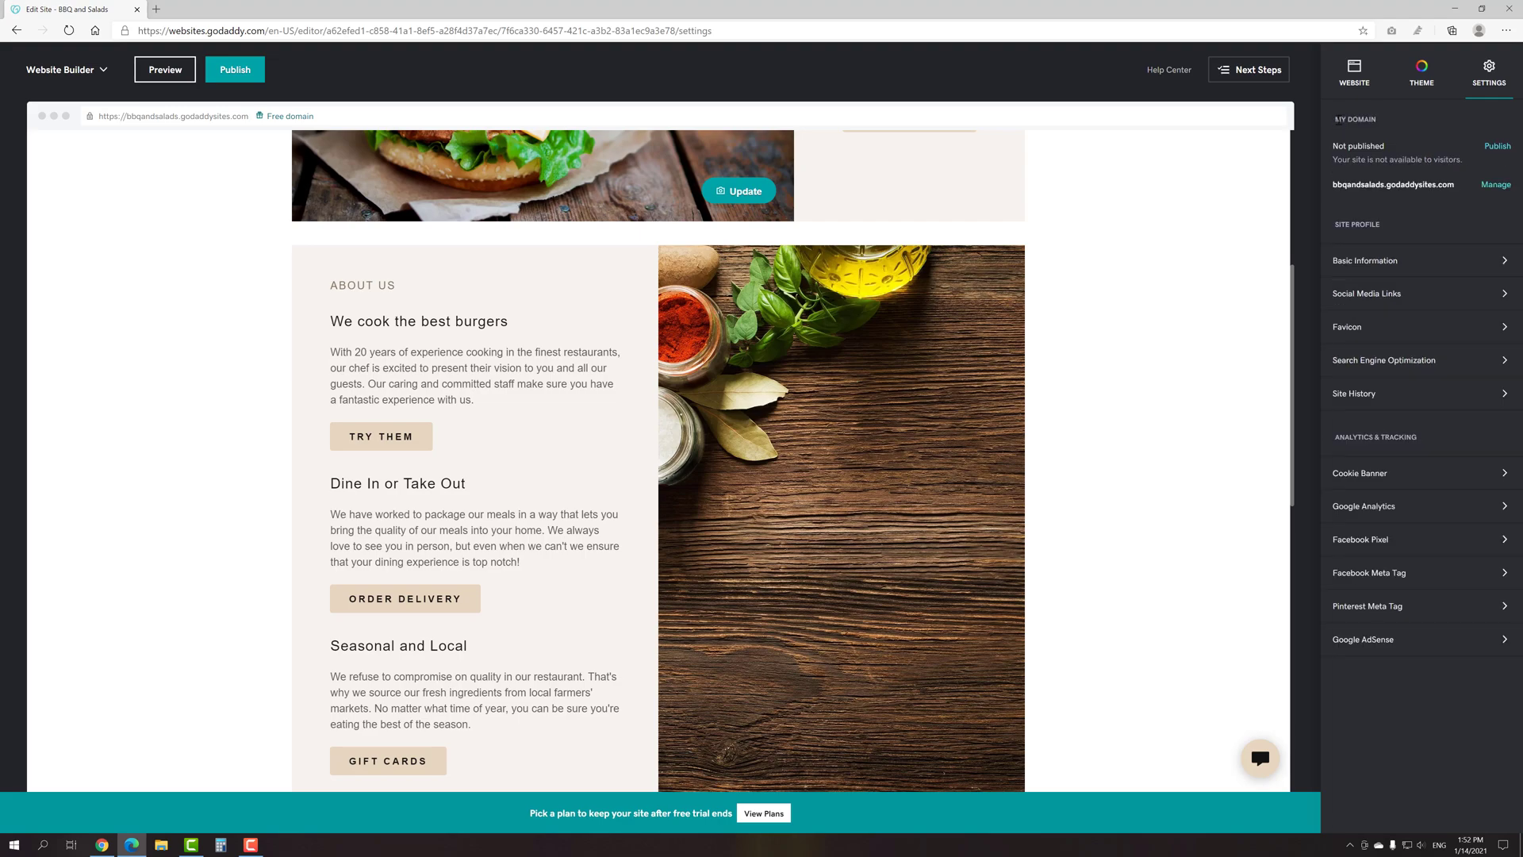
pyautogui.click(1357, 362)
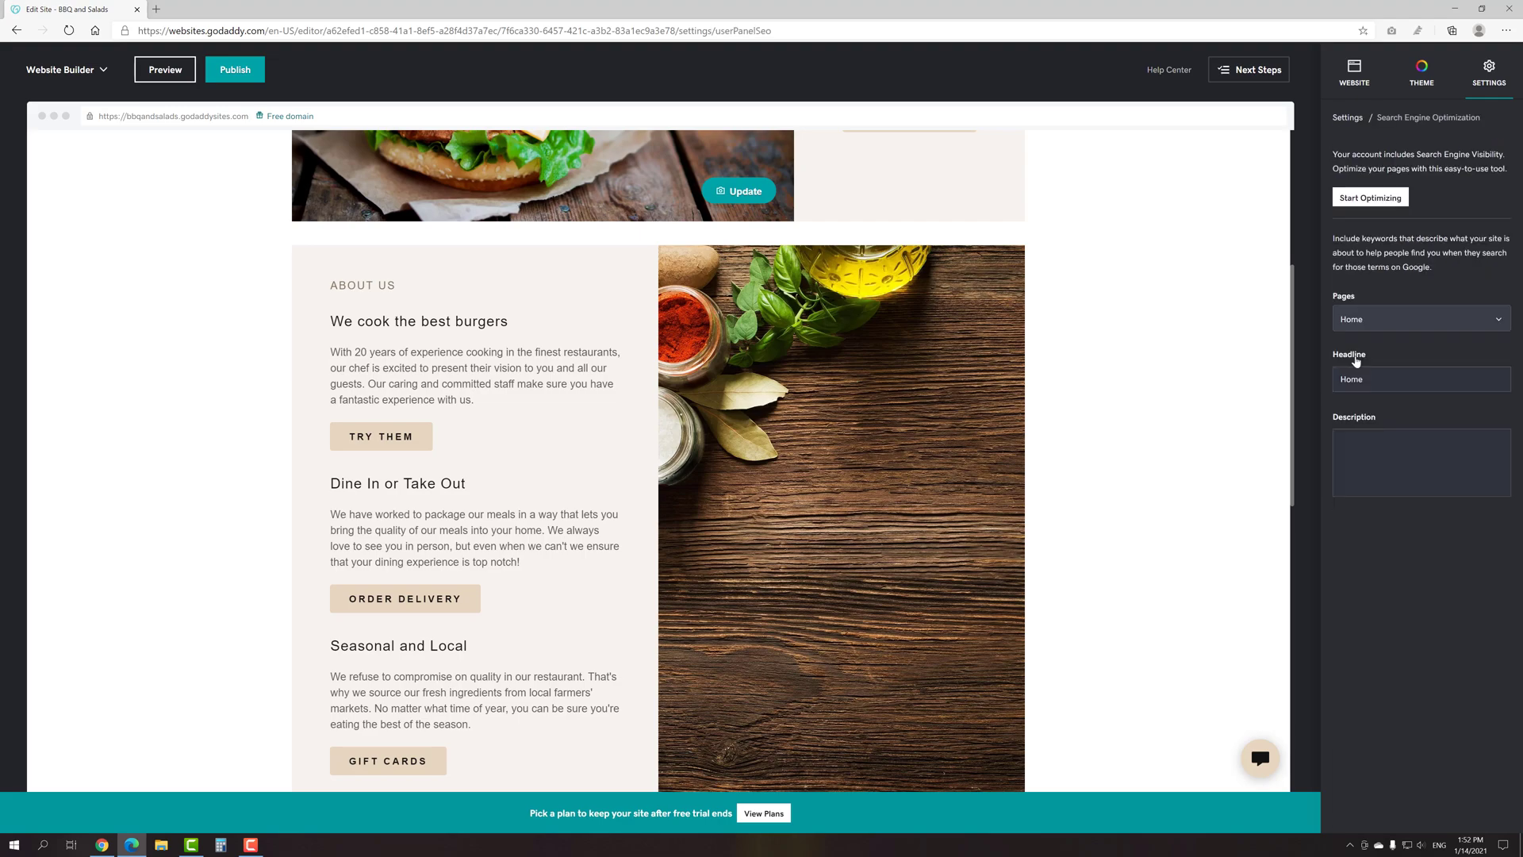
pyautogui.click(1372, 204)
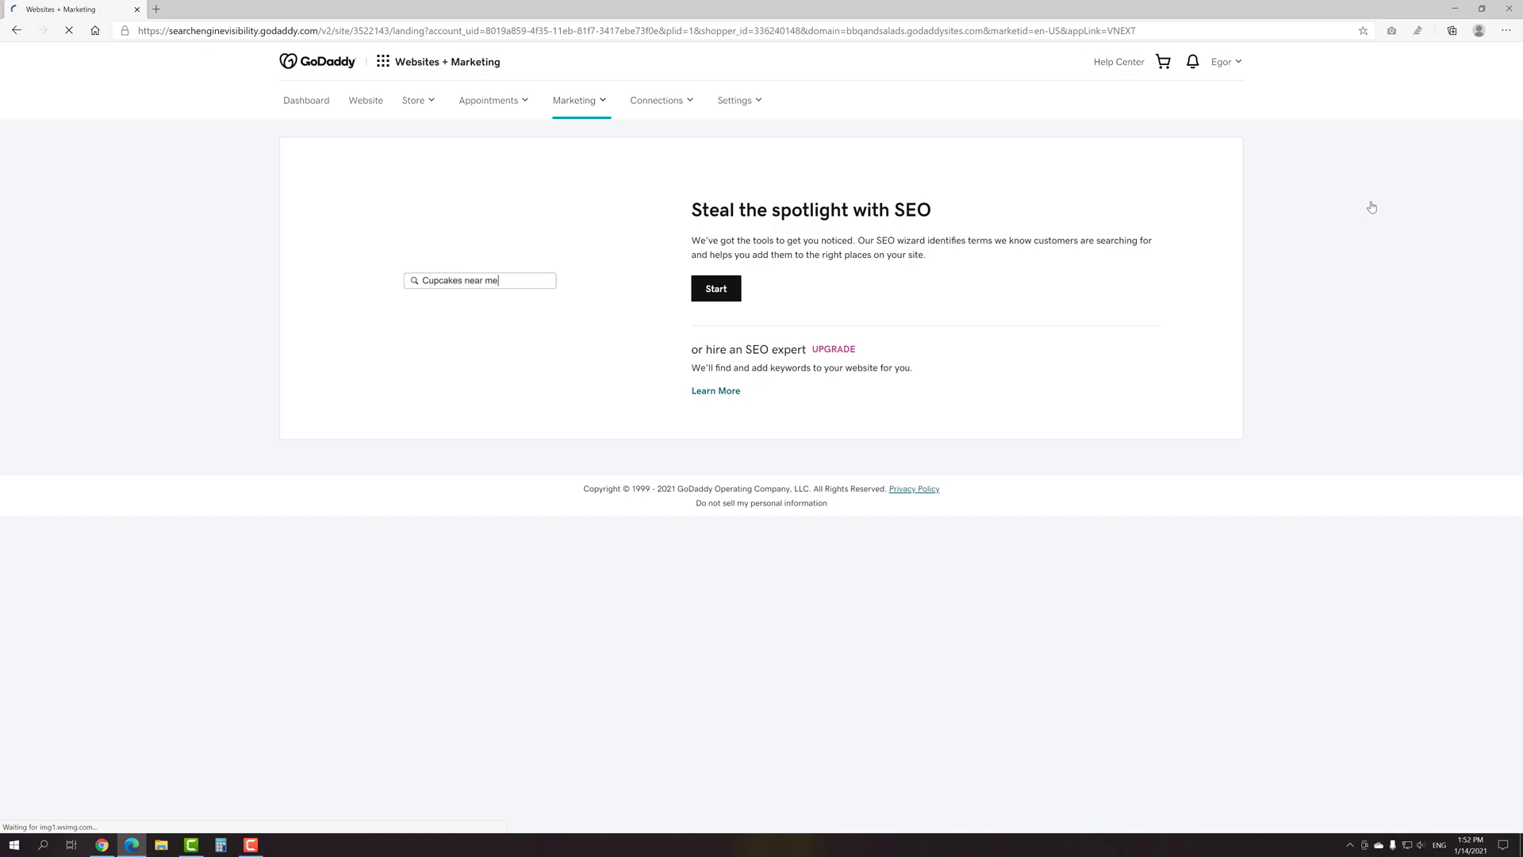
pyautogui.click(728, 288)
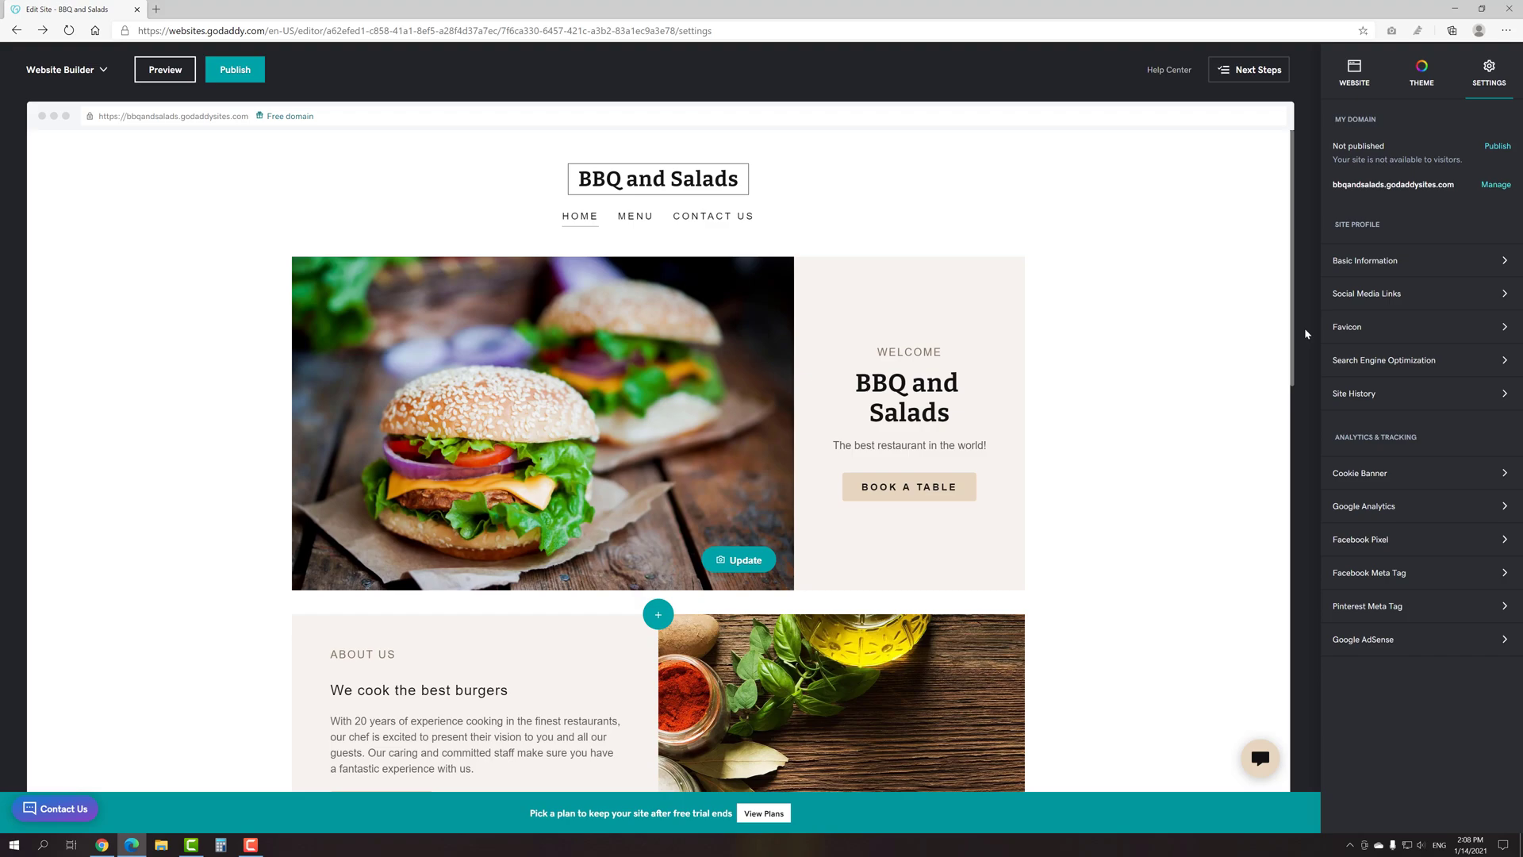
pyautogui.click(1351, 393)
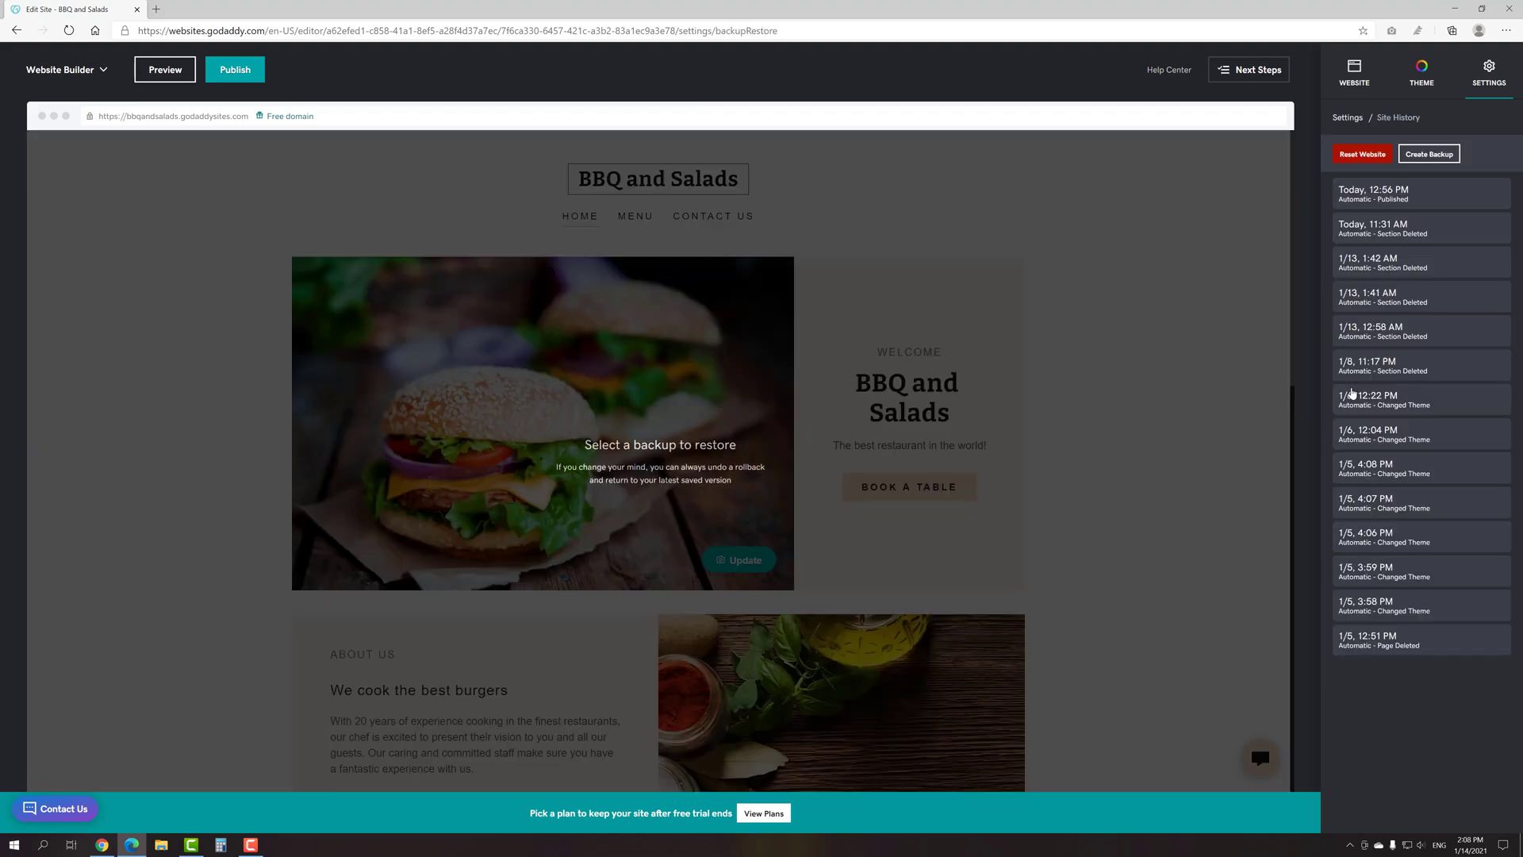
pyautogui.moveTo(1324, 357)
pyautogui.click(1347, 119)
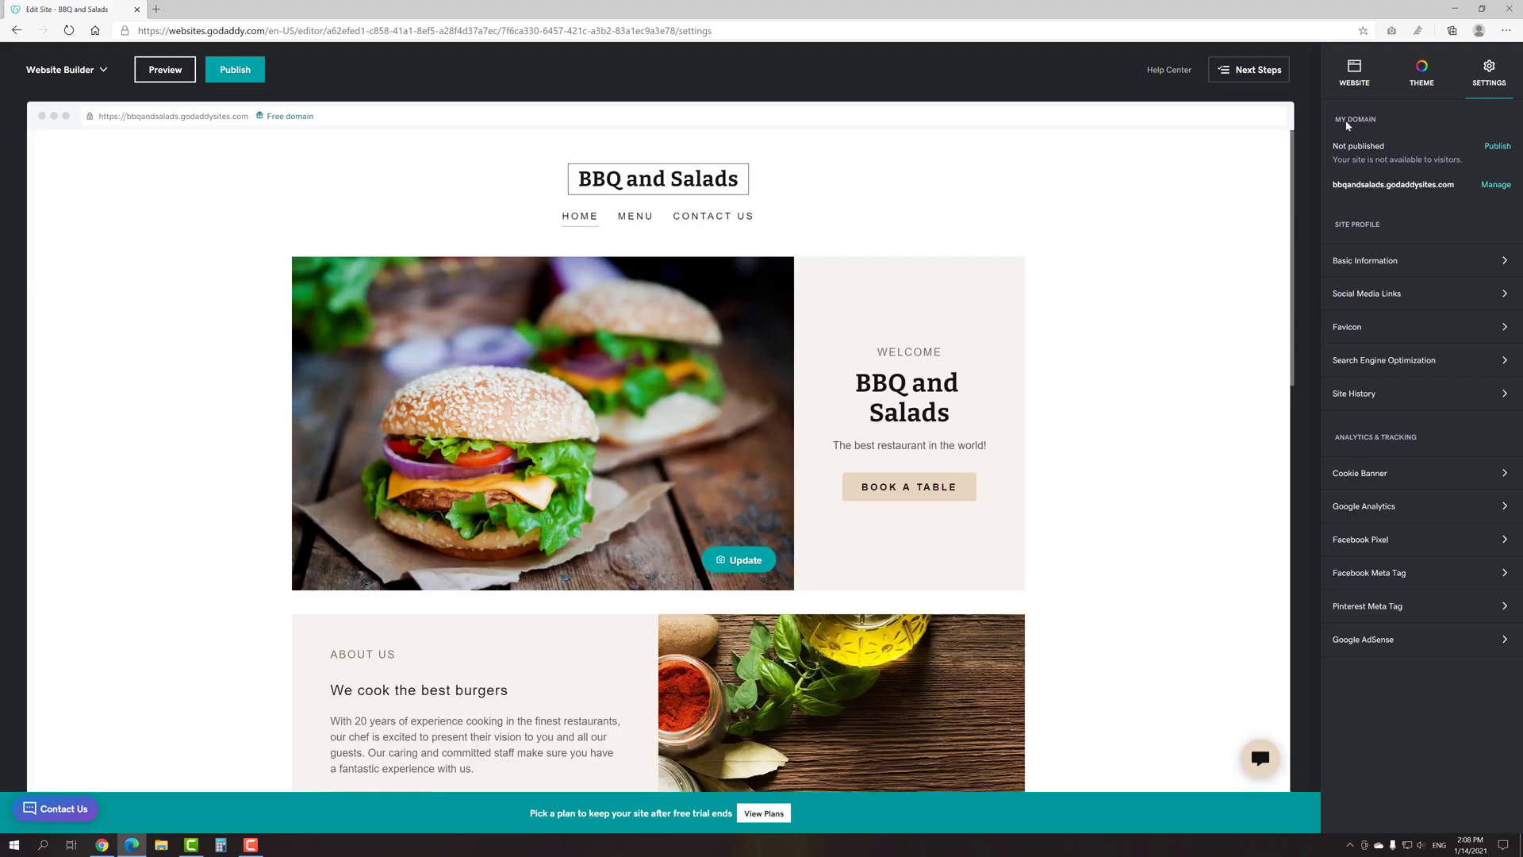
pyautogui.click(1372, 505)
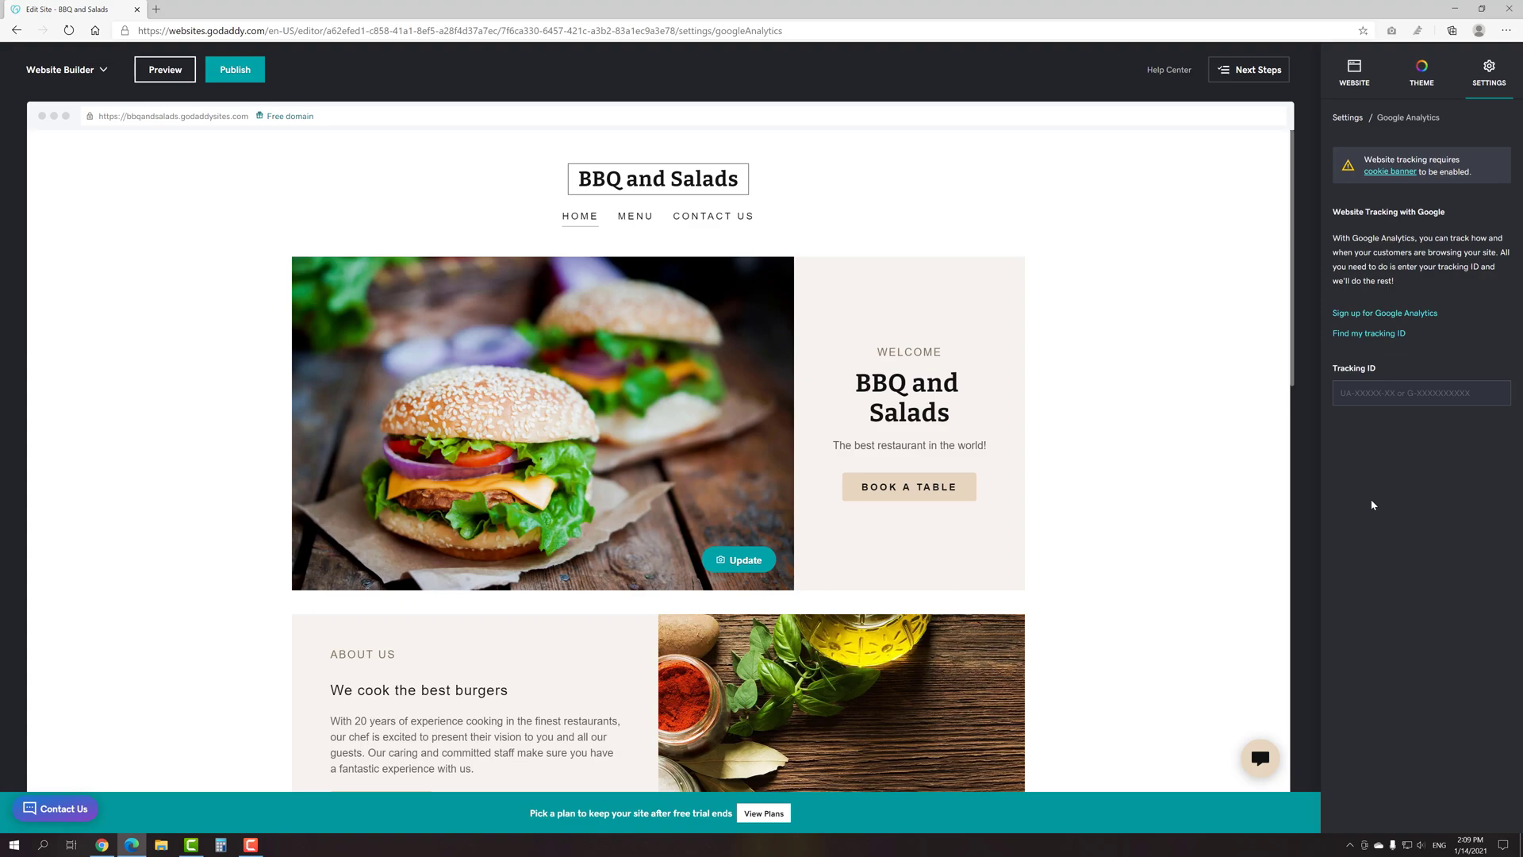
pyautogui.click(1347, 118)
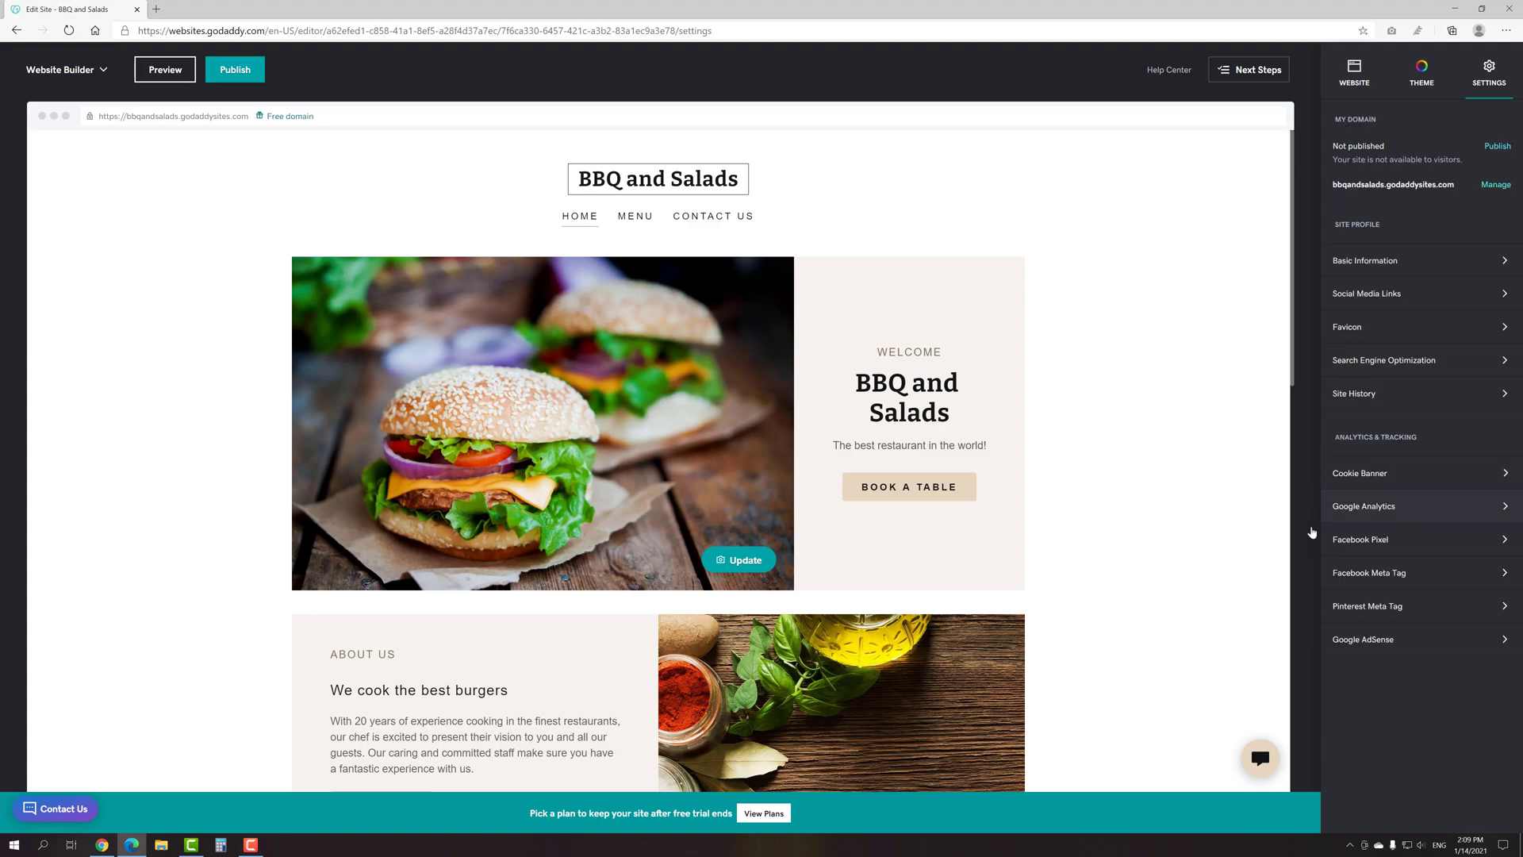